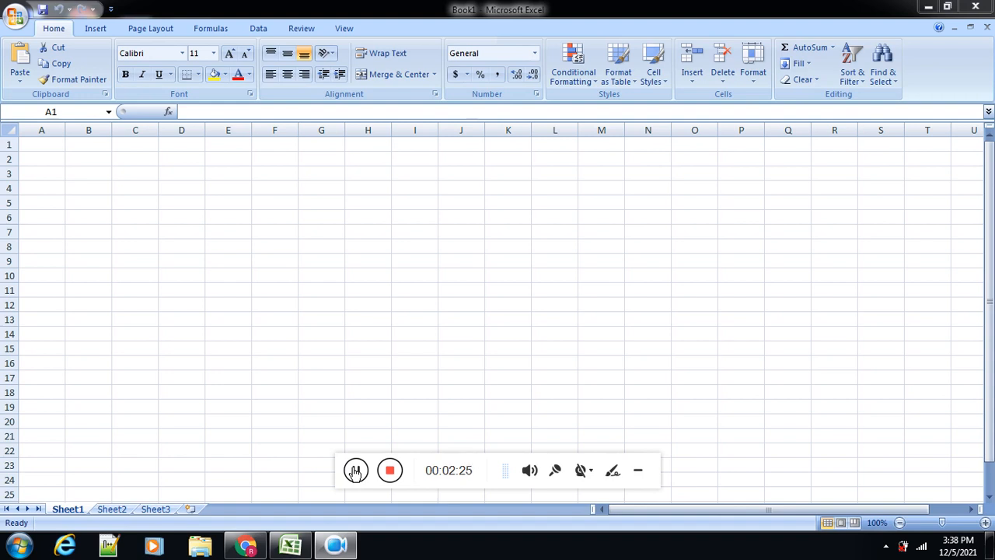
{"action": "left_click", "coordinate": [355, 470]}
Step: Select whole columns A, B, C and D one after another, ending on the single cell A4
{"action": "left_click", "coordinate": [38, 129]}
{"action": "left_click", "coordinate": [104, 129]}
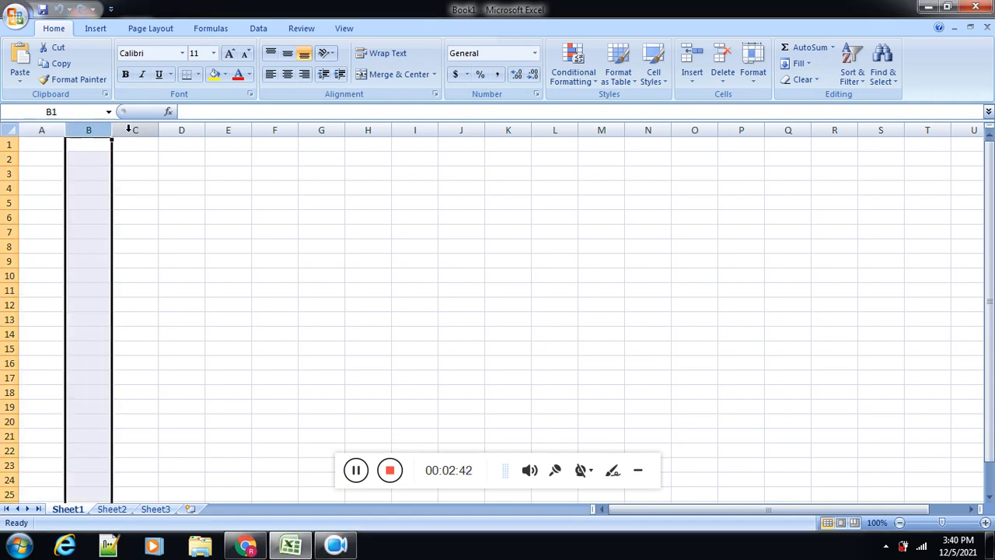
{"action": "left_click", "coordinate": [130, 129]}
{"action": "left_click", "coordinate": [183, 130]}
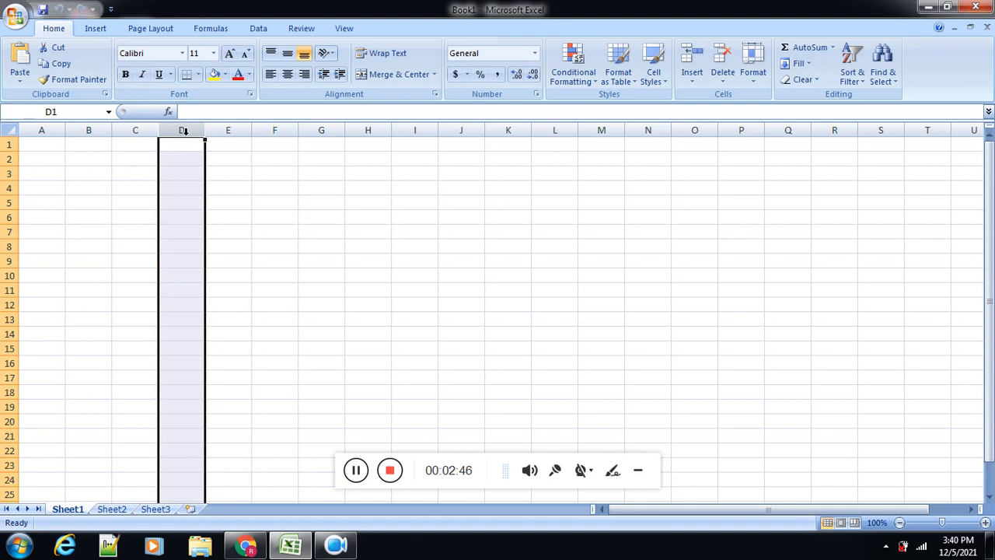
{"action": "left_click", "coordinate": [57, 184]}
Step: Select whole rows 1, 2, 3, 4 and 6 in turn, followed by the single cells F7 and F3
{"action": "left_click", "coordinate": [9, 145]}
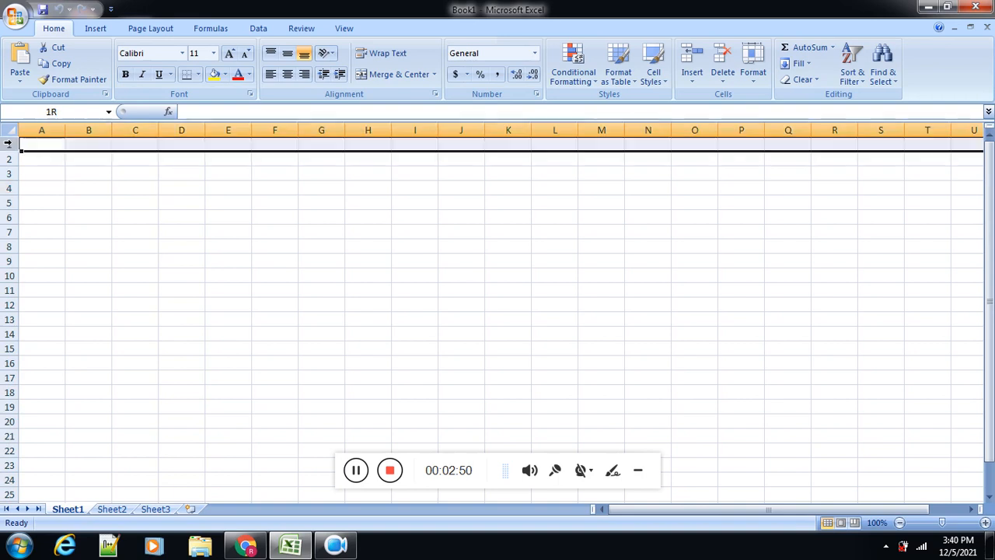
{"action": "left_click", "coordinate": [9, 159]}
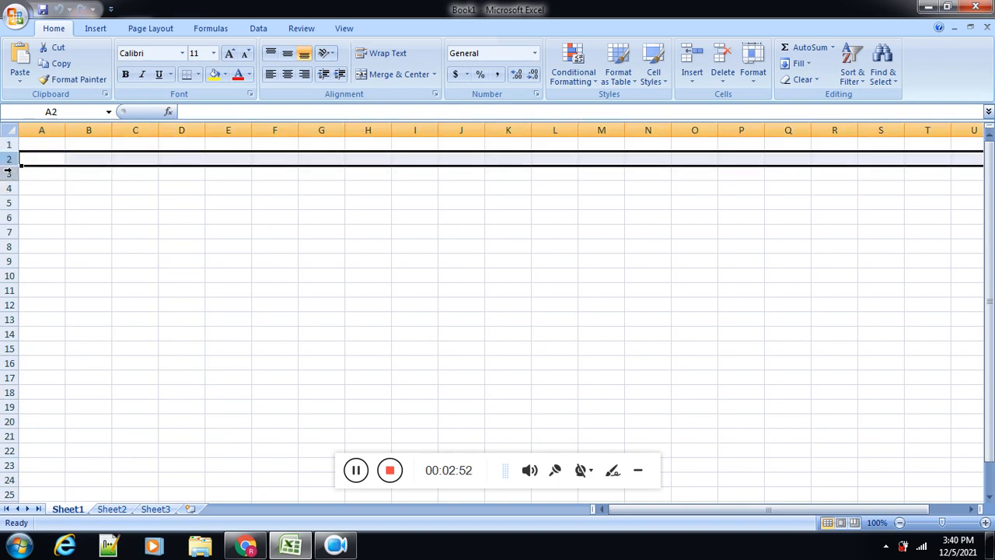
{"action": "left_click", "coordinate": [9, 174]}
{"action": "left_click", "coordinate": [9, 188]}
{"action": "left_click", "coordinate": [11, 217]}
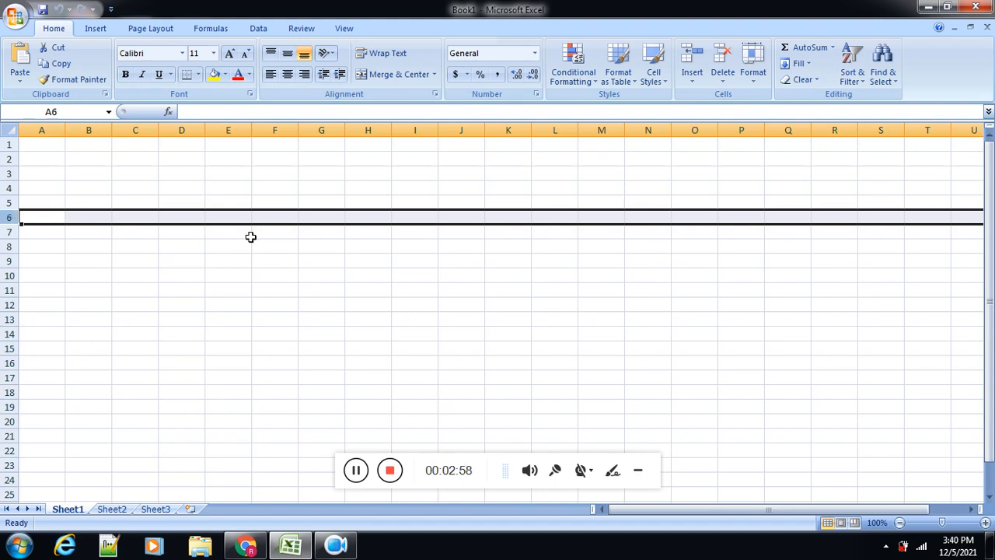
{"action": "left_click", "coordinate": [276, 231]}
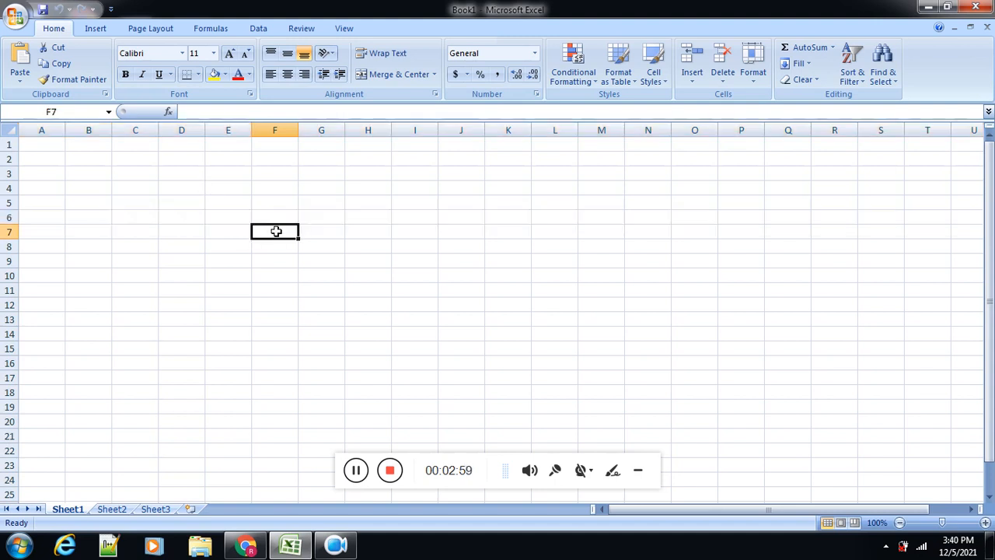
{"action": "left_click", "coordinate": [272, 173]}
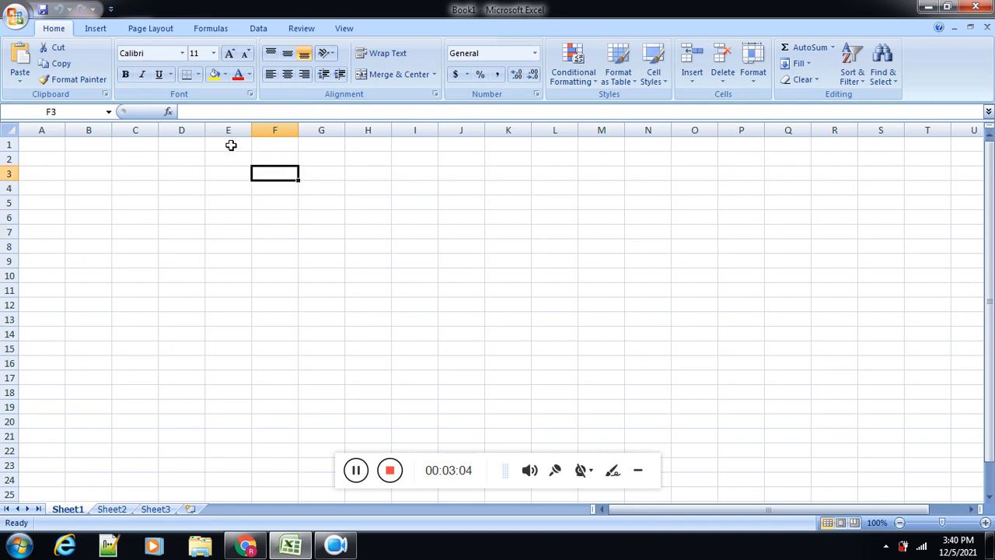
Step: Enter the text abc in cell F6 of Sheet1
{"action": "left_click", "coordinate": [275, 212]}
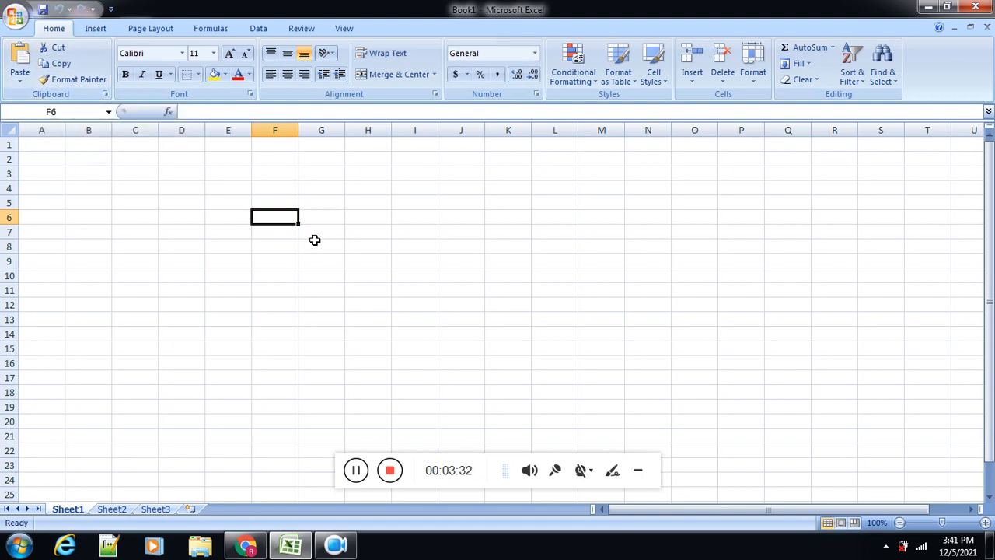
{"action": "type", "text": "abc"}
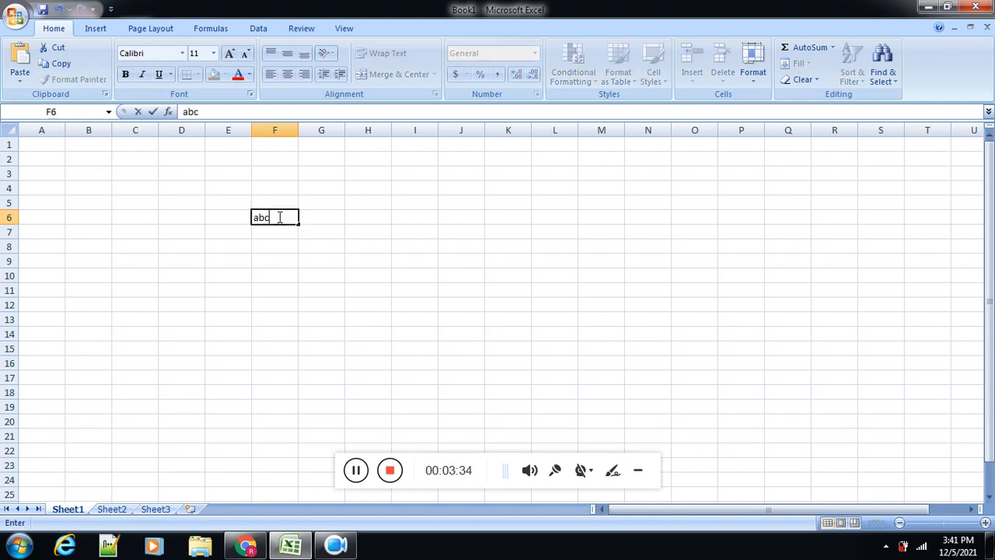
{"action": "left_click", "coordinate": [277, 246]}
Step: Copy the abc entry in cell F6 and paste it into cell H6
{"action": "left_click", "coordinate": [267, 218]}
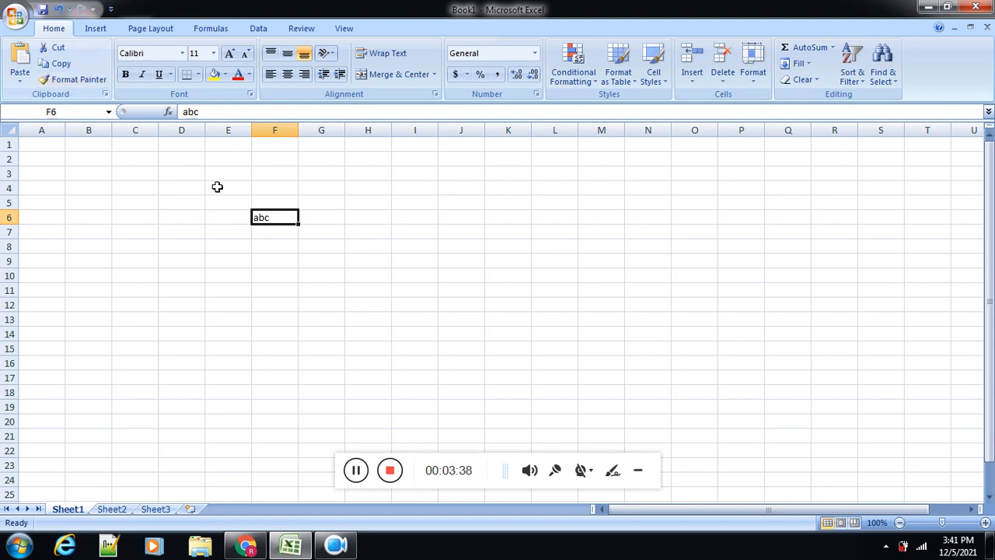
{"action": "left_click", "coordinate": [58, 64]}
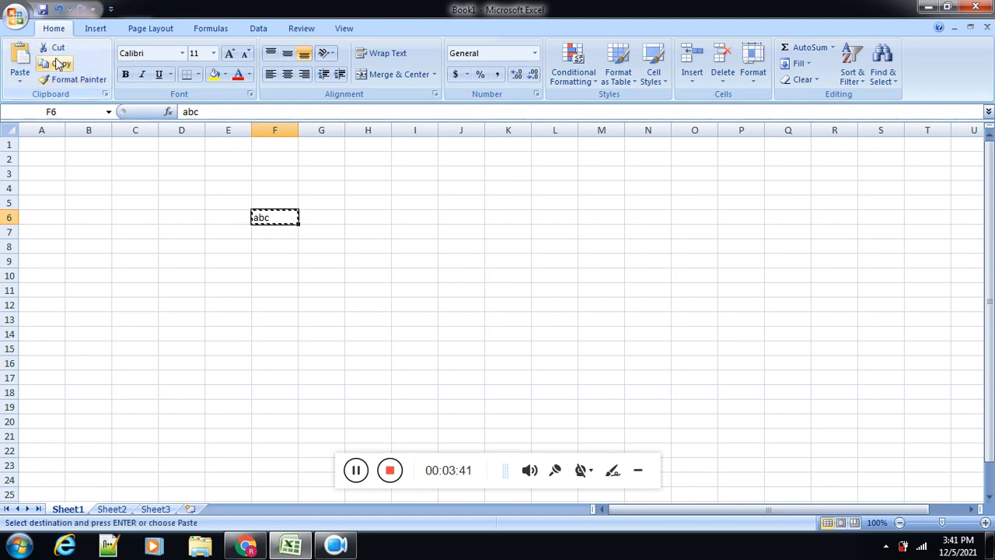
{"action": "left_click", "coordinate": [374, 218]}
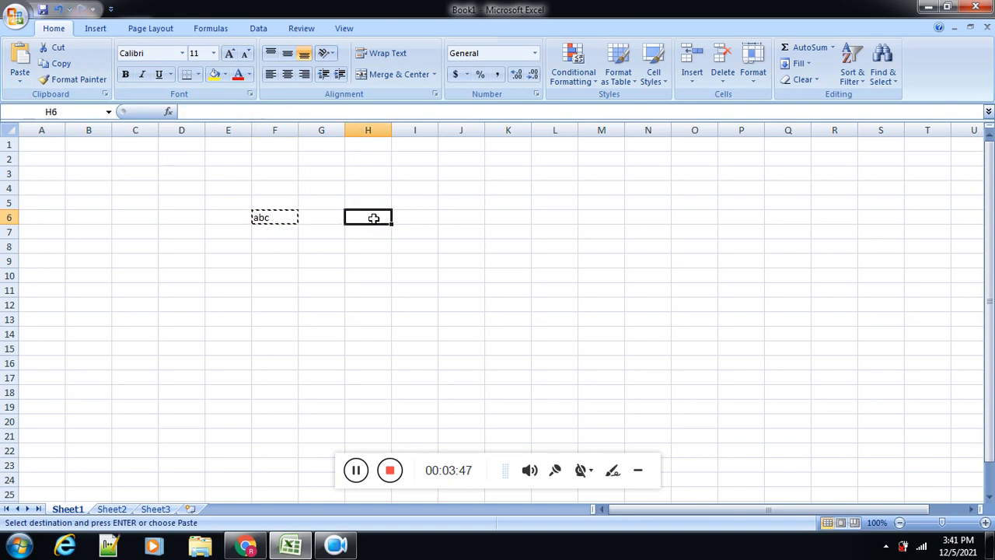
{"action": "left_click", "coordinate": [21, 81]}
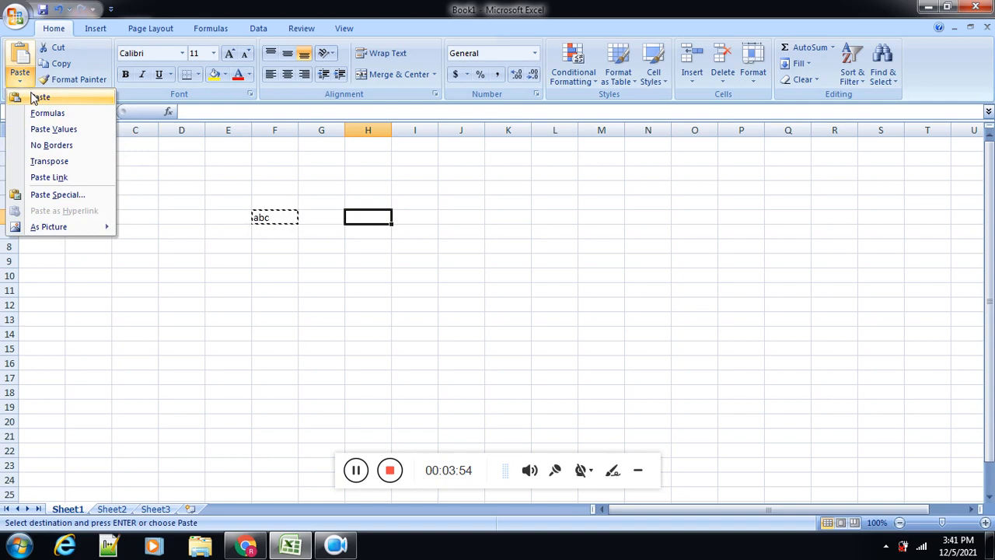
{"action": "left_click", "coordinate": [37, 97]}
{"action": "left_click", "coordinate": [234, 274]}
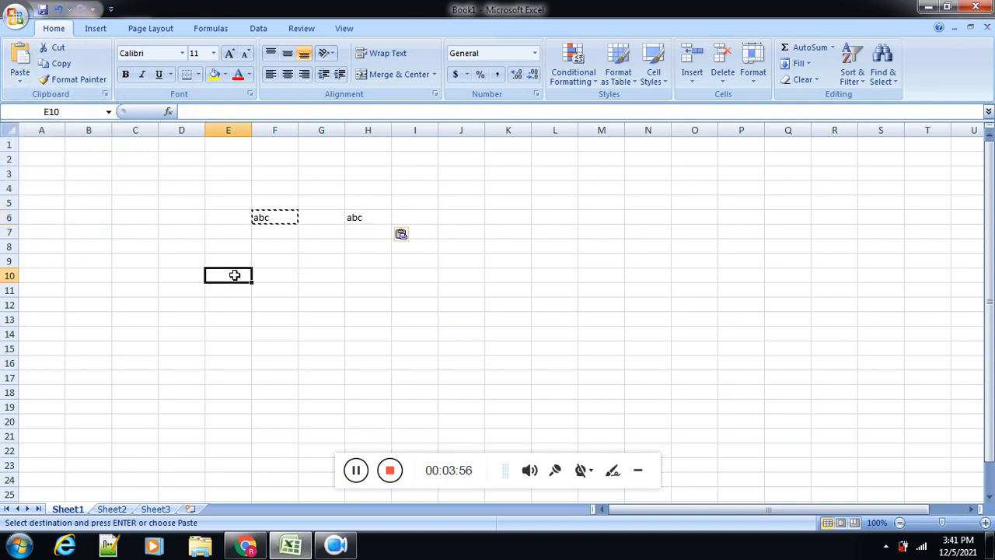
Step: Copy the abc entry in cell F6 again and paste it into cell F9
{"action": "left_click", "coordinate": [279, 217]}
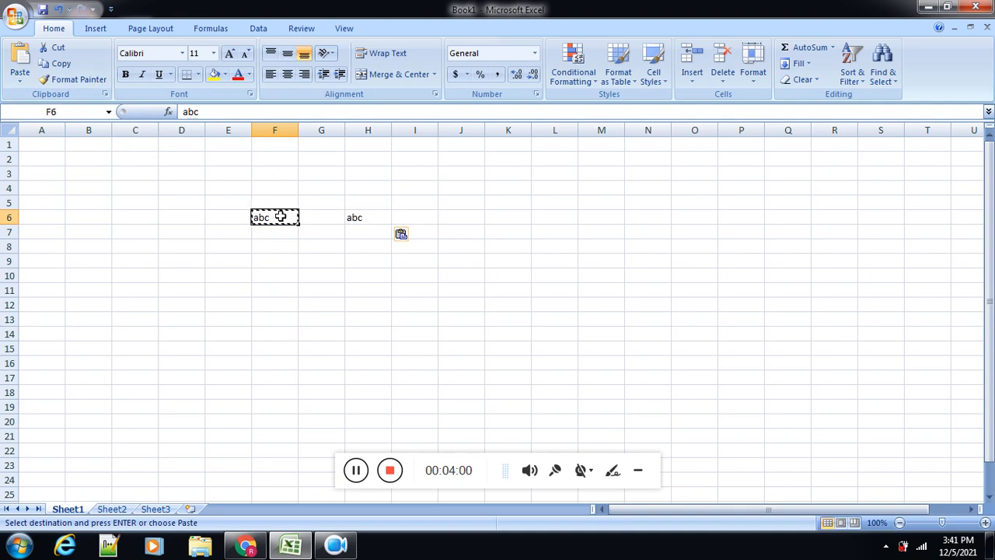
{"action": "key", "text": "Escape"}
{"action": "key", "text": "ctrl+s"}
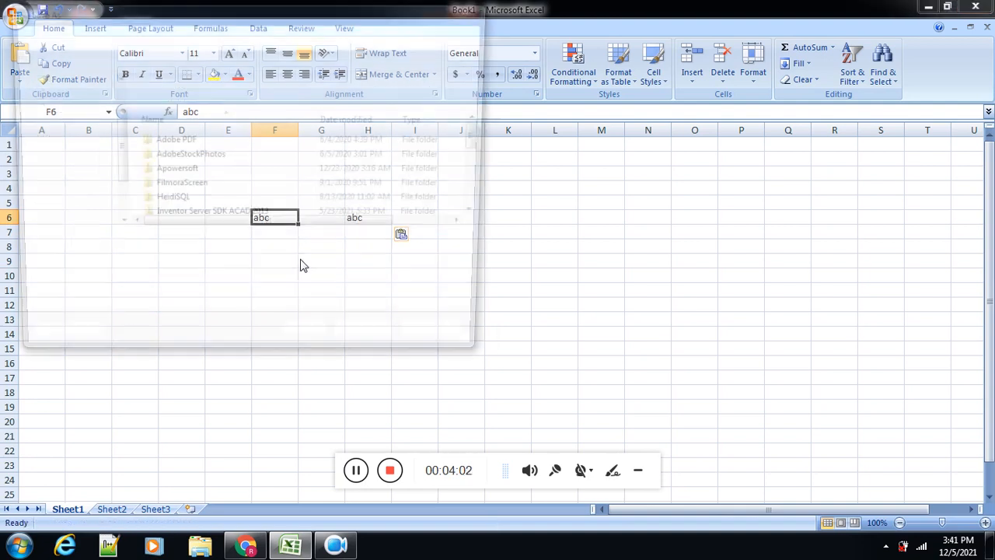
{"action": "left_click", "coordinate": [445, 346]}
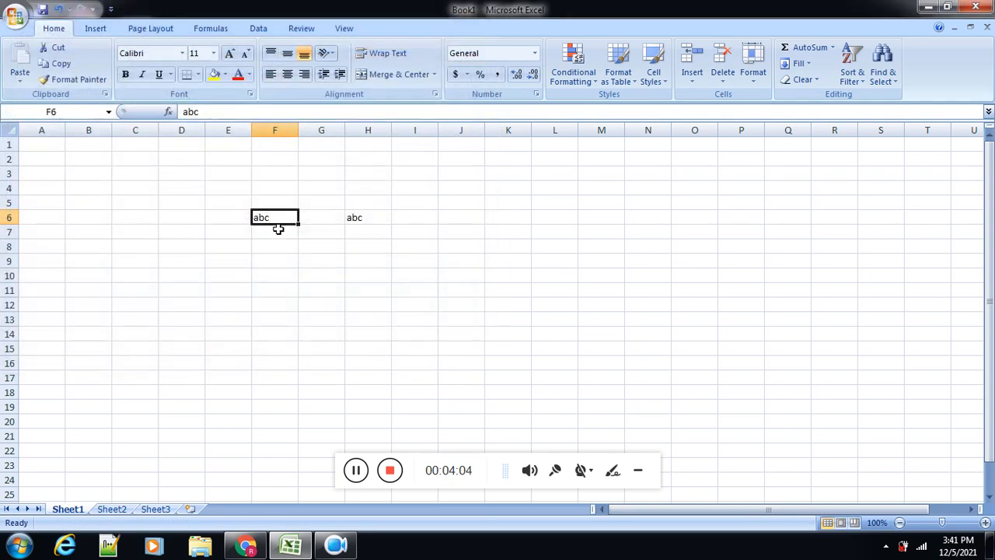
{"action": "key", "text": "ctrl+c"}
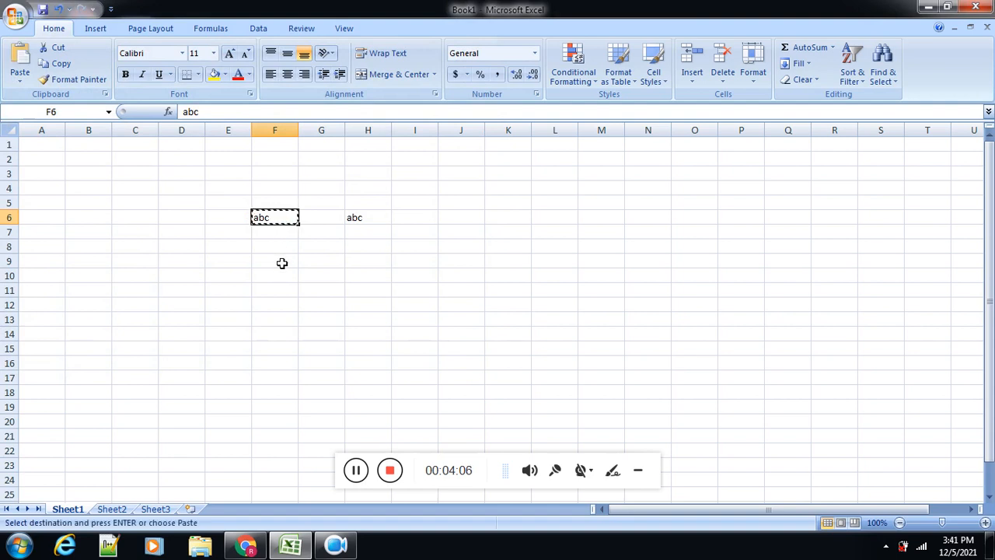
{"action": "left_click", "coordinate": [281, 262]}
{"action": "key", "text": "ctrl+v"}
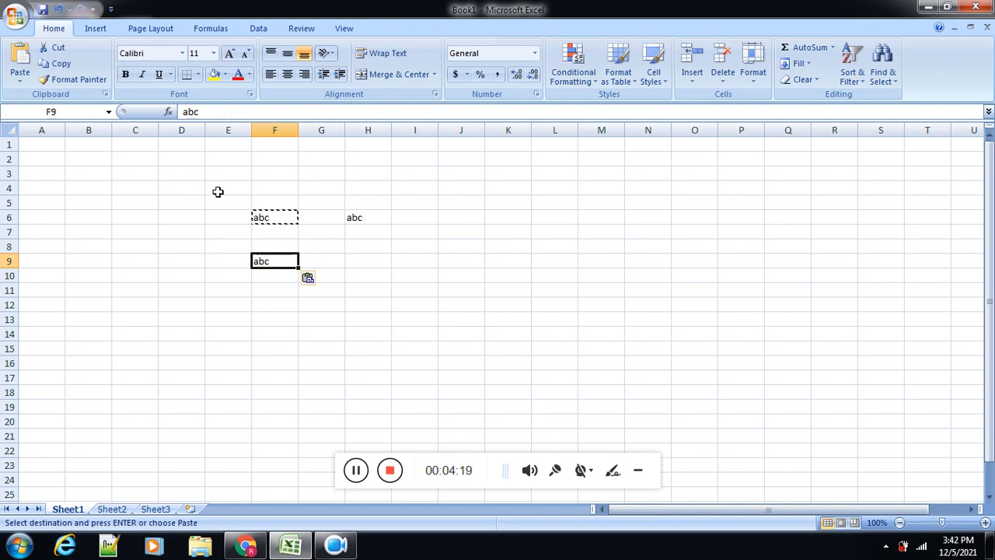
Step: Clear the contents of range E4:H9 and set the range's font to Agency FB
{"action": "left_click_drag", "start_coordinate": [215, 191], "coordinate": [366, 258]}
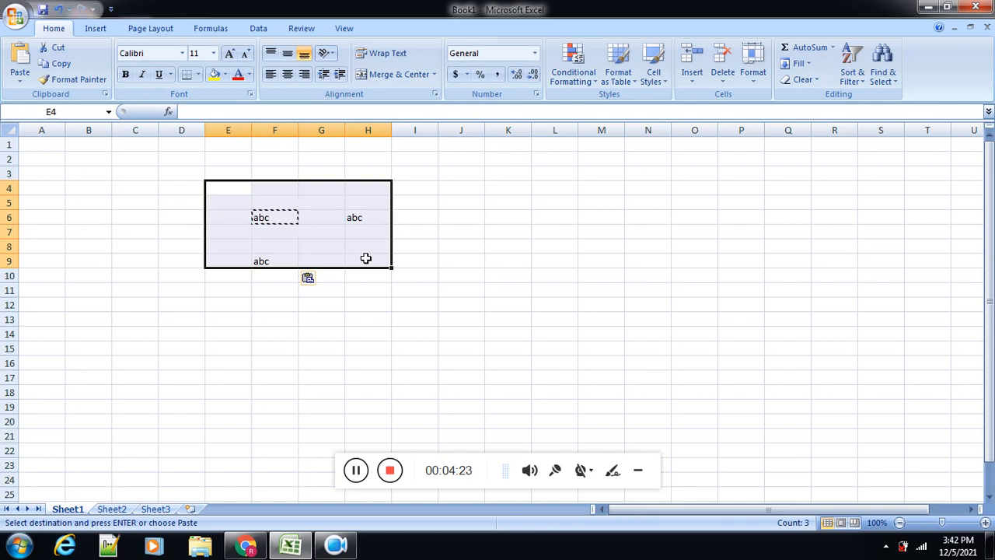
{"action": "key", "text": "Delete"}
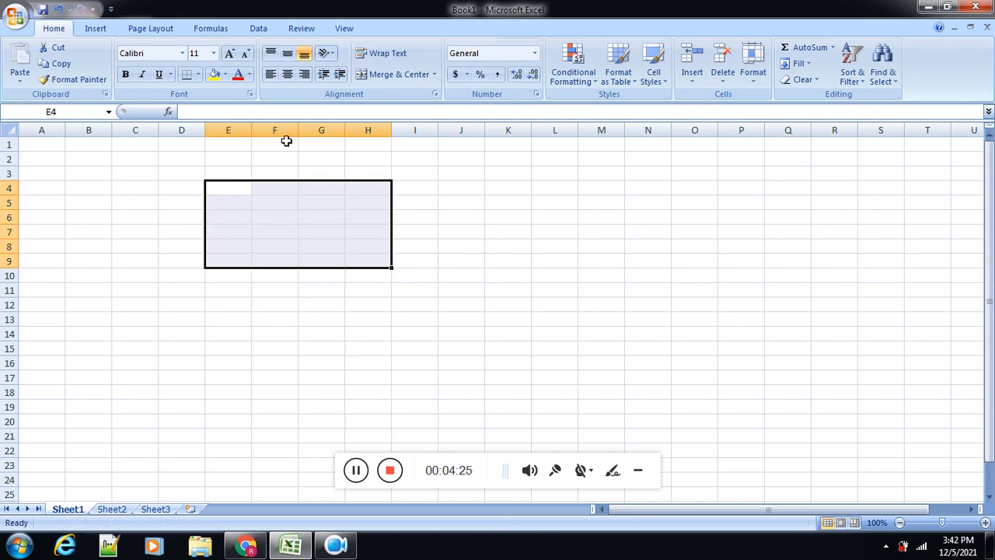
{"action": "left_click", "coordinate": [183, 53]}
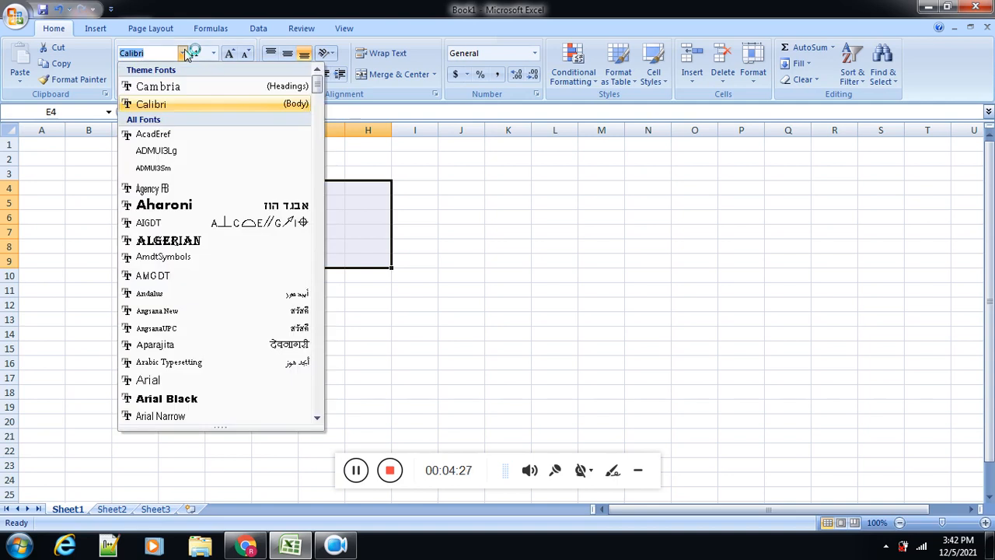
{"action": "left_click", "coordinate": [174, 187]}
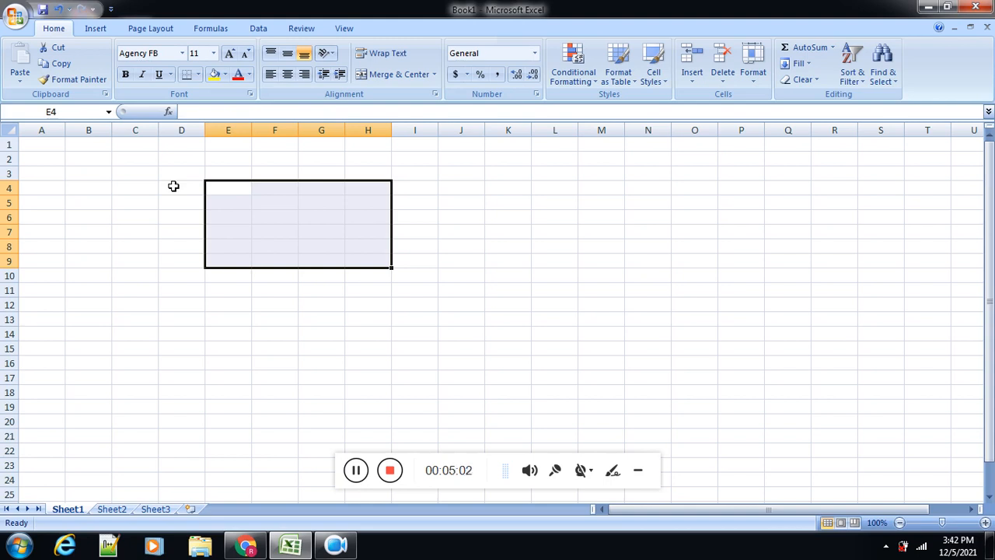
Step: View Sheet2 and Sheet3 of the workbook and return to Sheet1
{"action": "left_click", "coordinate": [111, 509]}
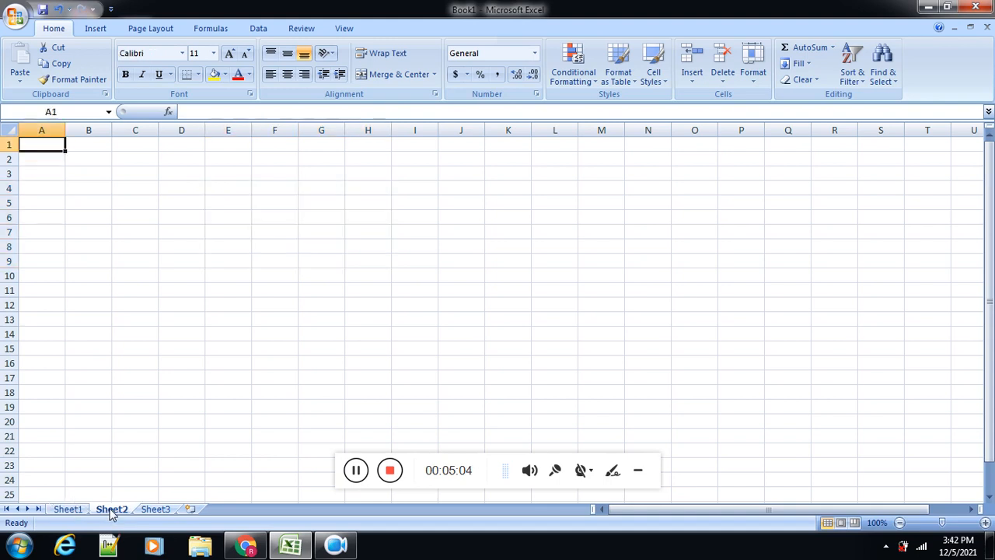
{"action": "left_click", "coordinate": [157, 511]}
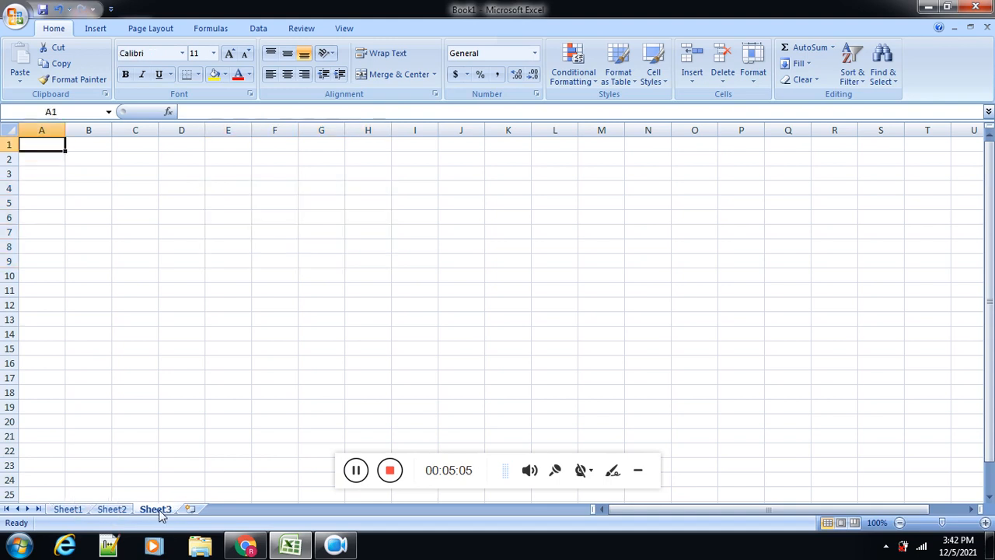
{"action": "left_click", "coordinate": [73, 509]}
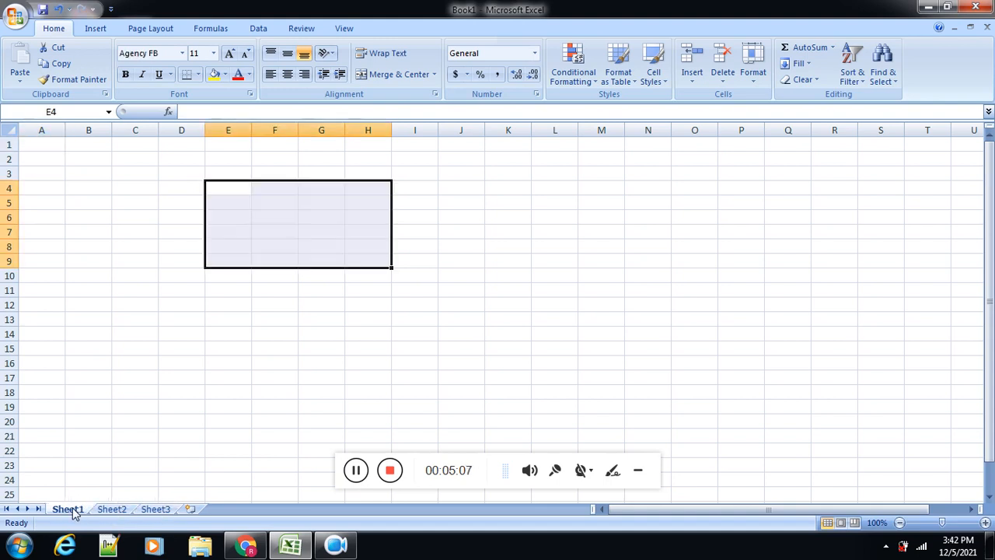
Step: Enter abc in cell E10 of Sheet1 and xyz in cell E10 of Sheet2
{"action": "left_click", "coordinate": [225, 274]}
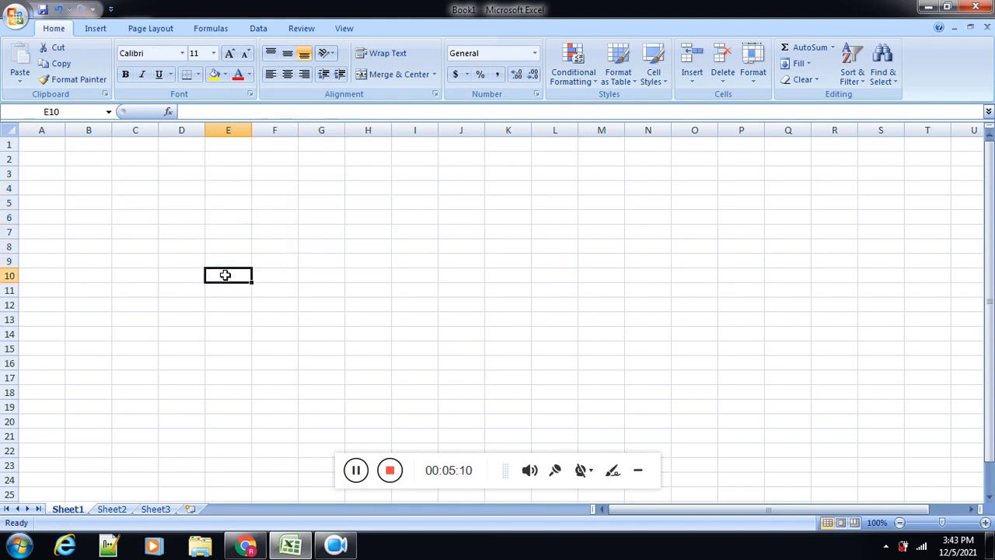
{"action": "type", "text": "abc"}
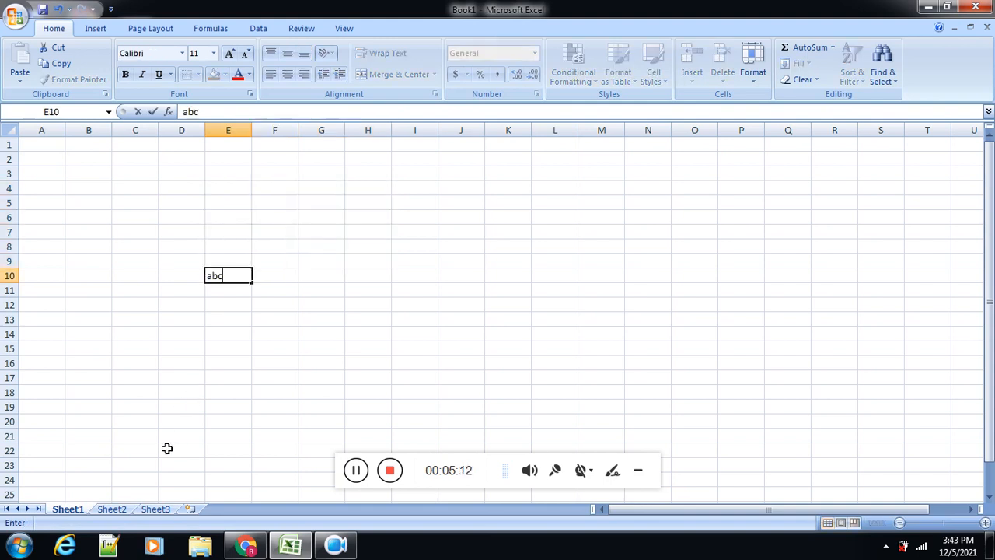
{"action": "left_click", "coordinate": [114, 510]}
{"action": "left_click", "coordinate": [221, 280]}
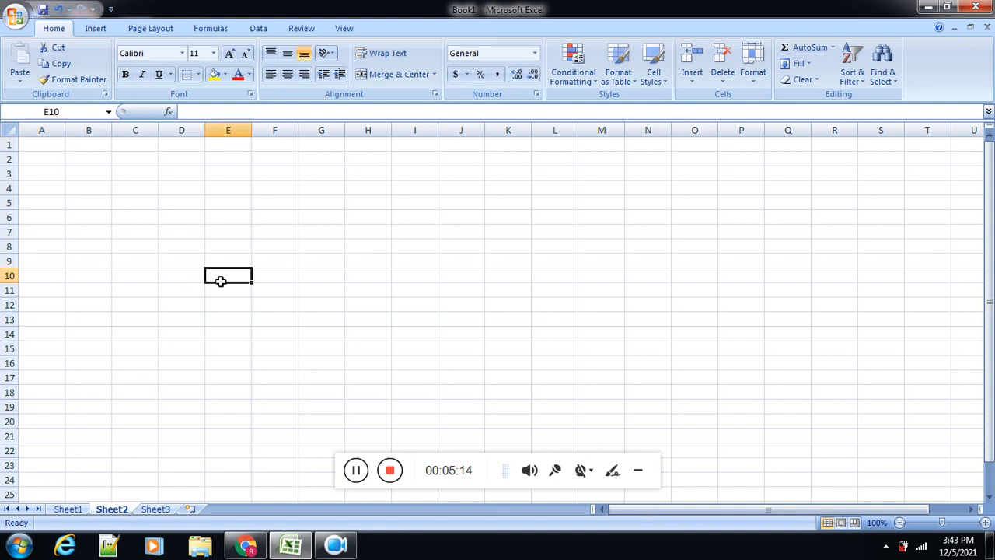
{"action": "type", "text": "xyz"}
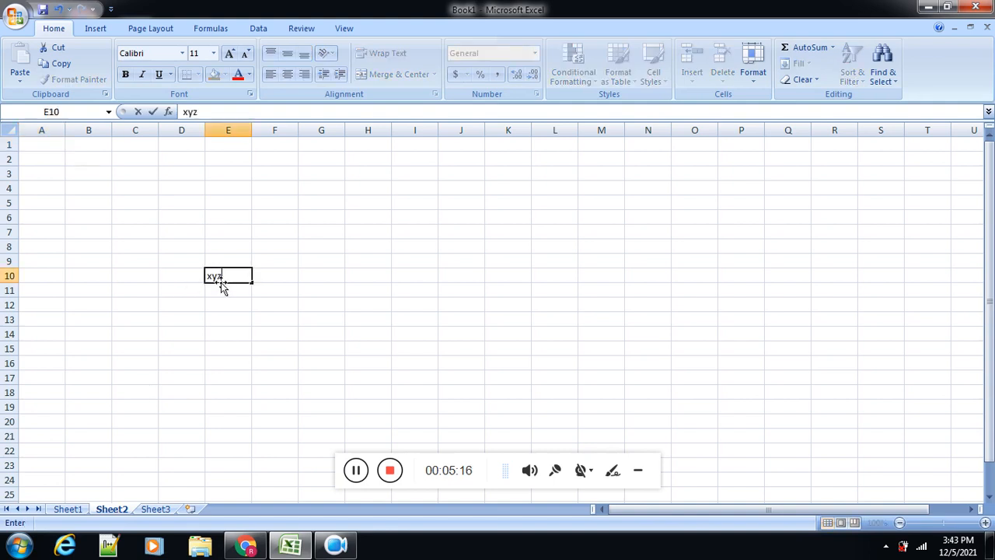
Step: Enter the text ssss in cell F13 of Sheet3
{"action": "left_click", "coordinate": [171, 509]}
{"action": "left_click", "coordinate": [256, 319]}
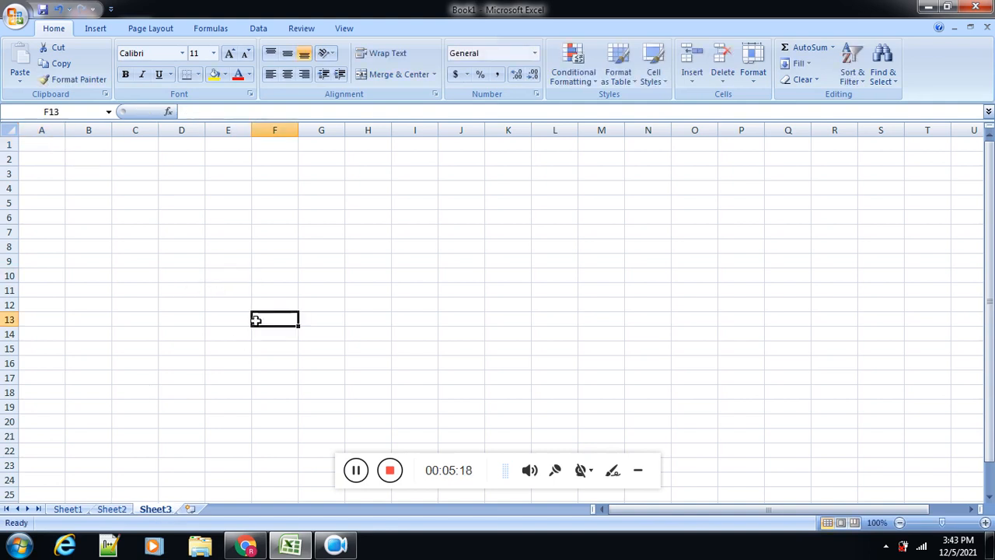
{"action": "type", "text": "ssss"}
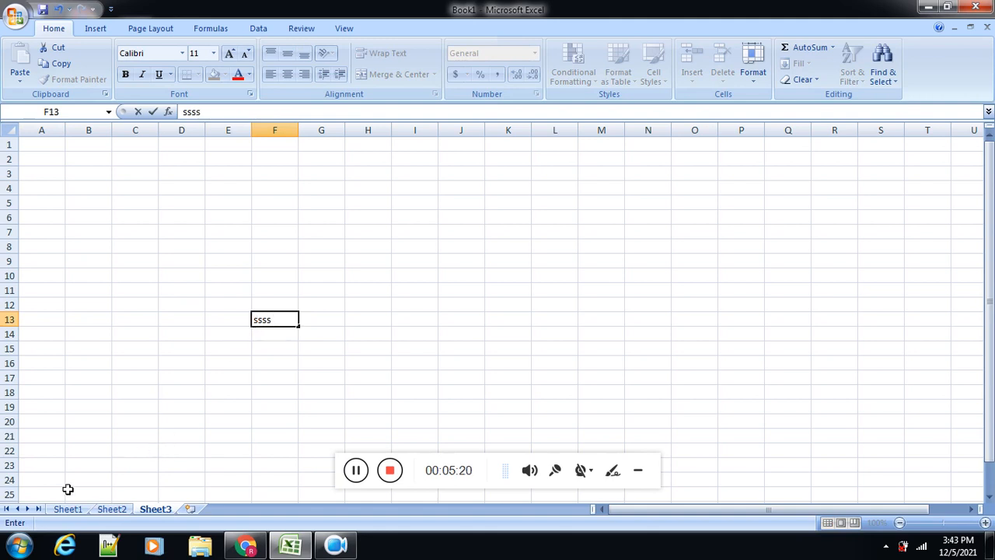
Step: Look at Sheet1 and Sheet2, and rename Sheet1 as Gpa Calculator
{"action": "left_click", "coordinate": [67, 509]}
{"action": "left_click", "coordinate": [112, 509]}
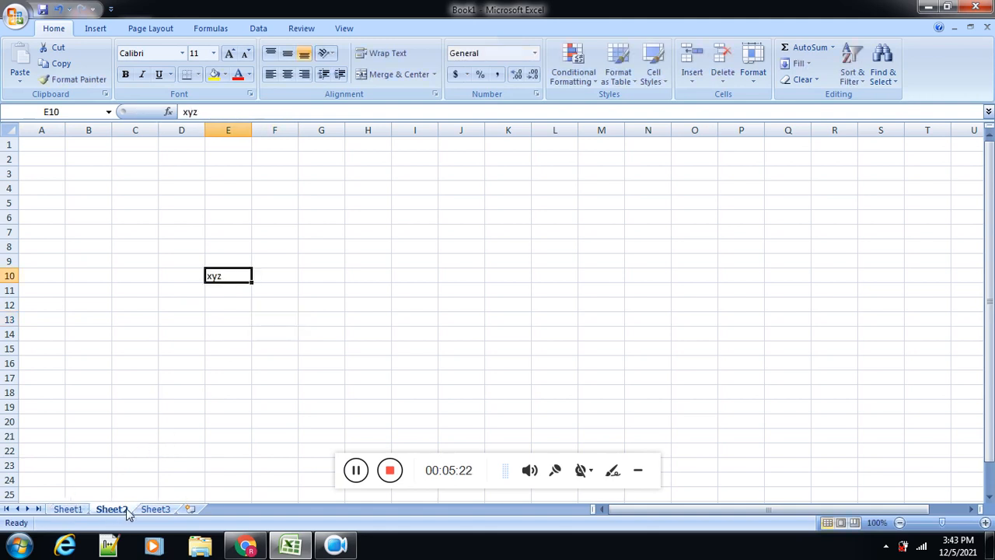
{"action": "left_click", "coordinate": [73, 510]}
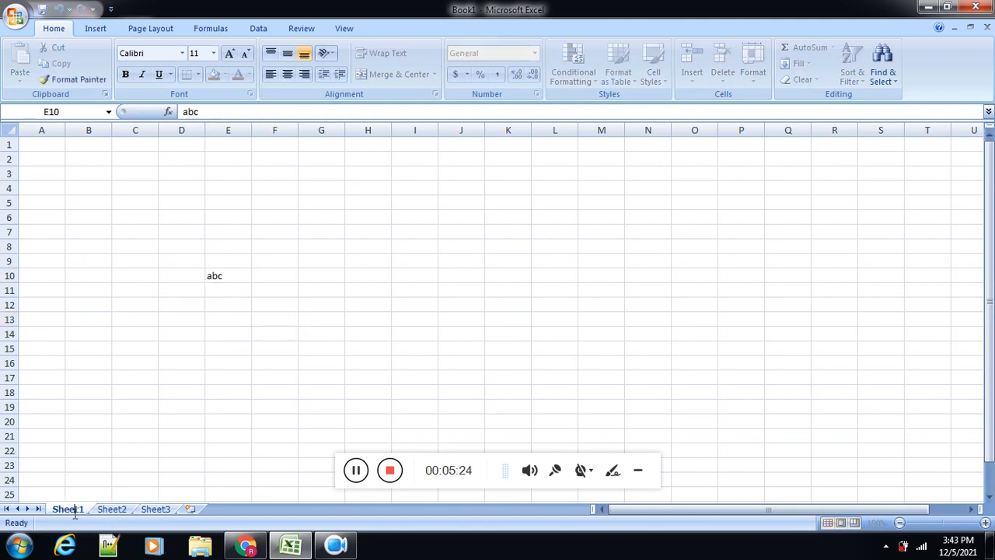
{"action": "double_click", "coordinate": [75, 510]}
{"action": "type", "text": "Gpa"}
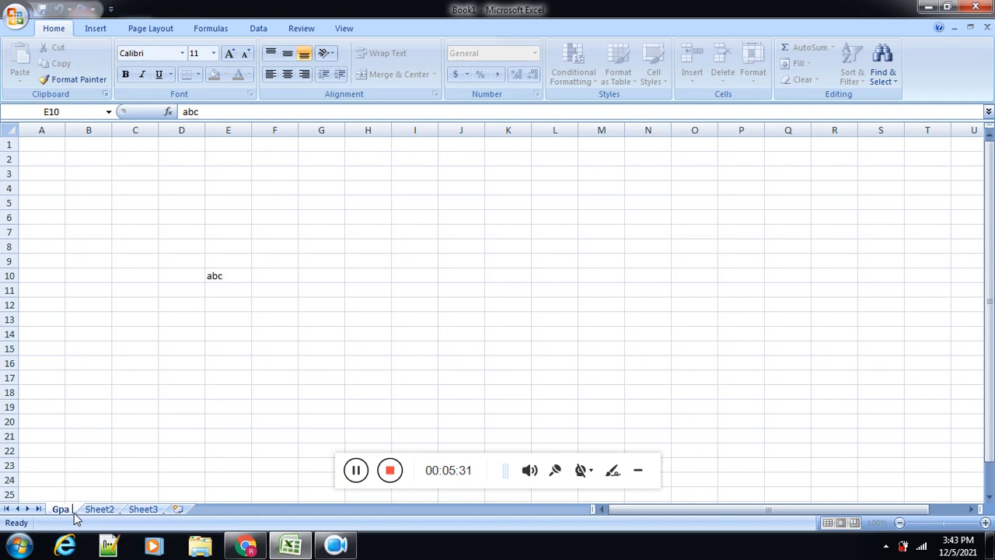
{"action": "type", "text": " Ca"}
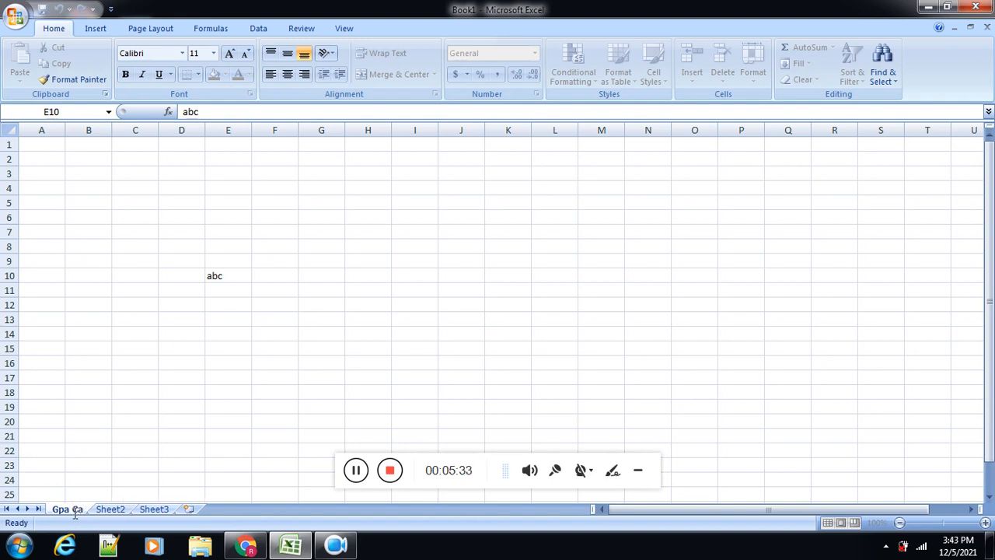
{"action": "type", "text": "lcula"}
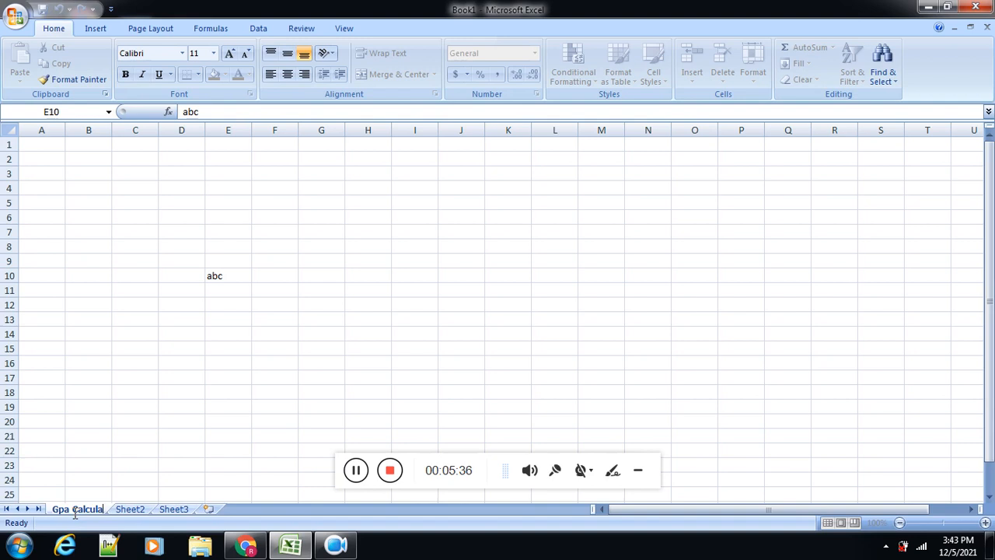
{"action": "type", "text": "tor"}
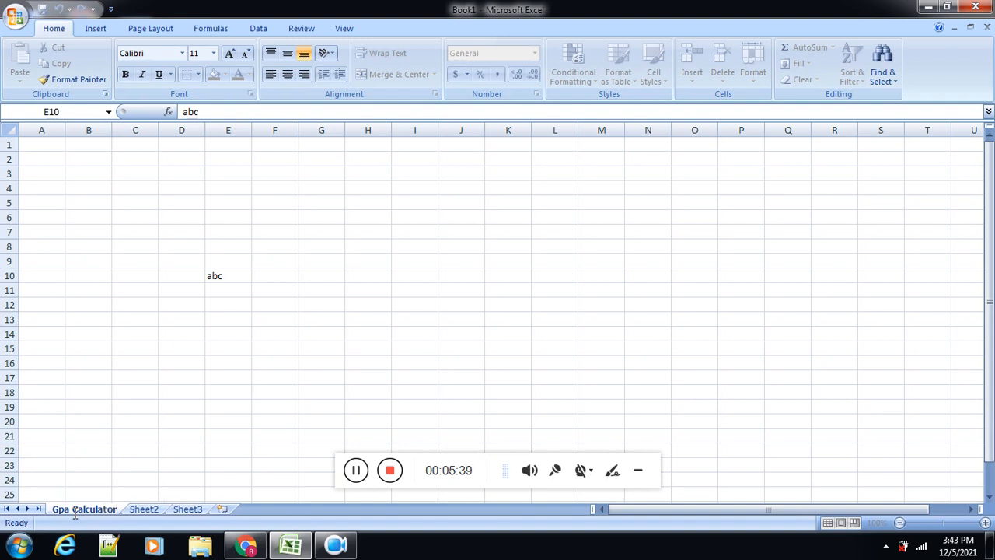
{"action": "key", "text": "Return"}
Step: Delete the cell E10 that contains xyz from Sheet2
{"action": "left_click", "coordinate": [155, 511]}
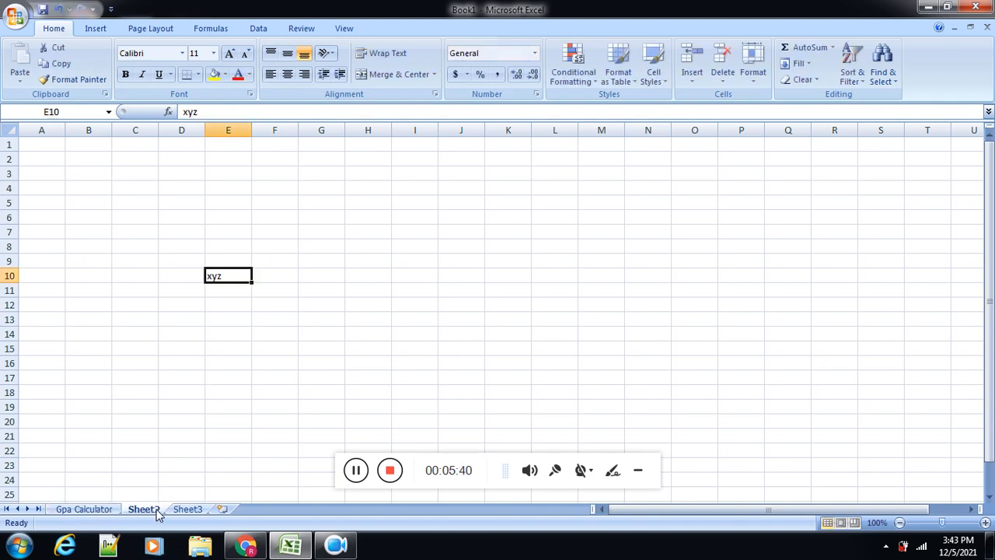
{"action": "key", "text": "shift+F10"}
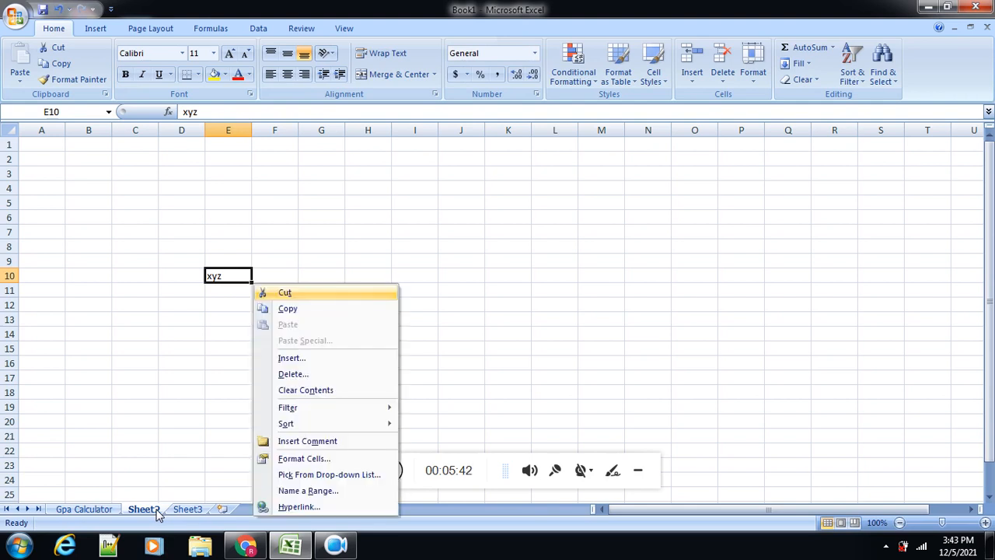
{"action": "left_click", "coordinate": [299, 376]}
{"action": "left_click", "coordinate": [269, 412]}
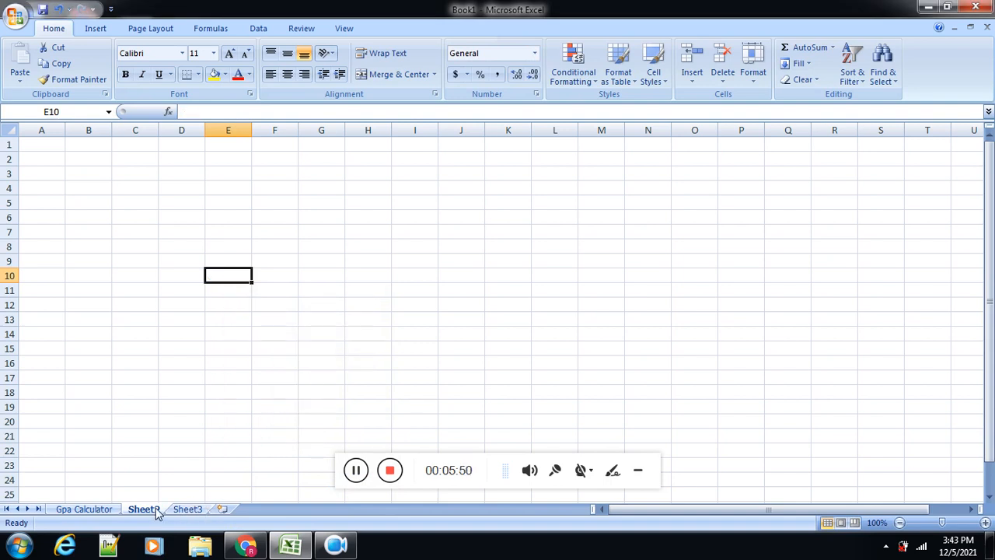
{"action": "key", "text": "shift+F10"}
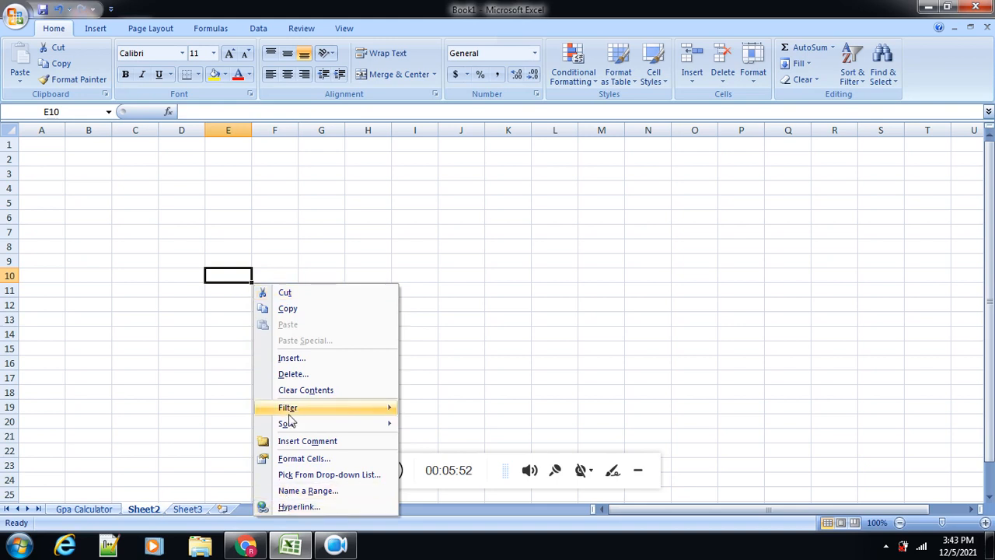
{"action": "left_click", "coordinate": [294, 376]}
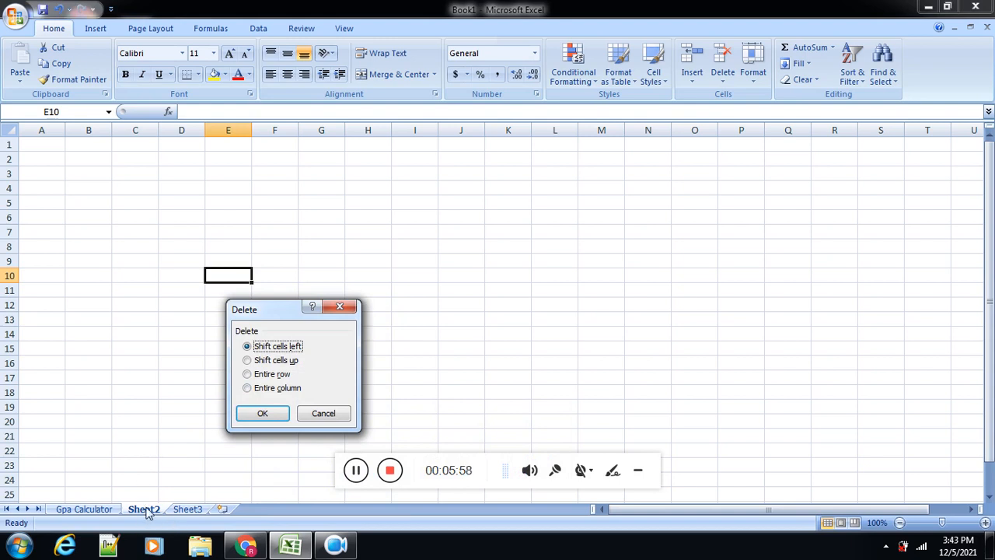
{"action": "left_click", "coordinate": [323, 413]}
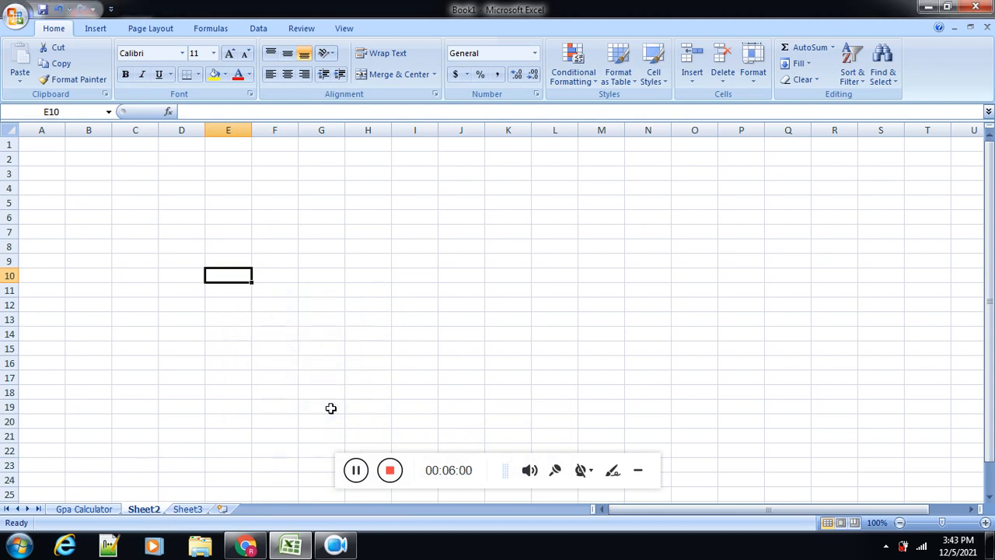
Step: View Sheet3 and add a new blank worksheet after it
{"action": "left_click", "coordinate": [187, 509]}
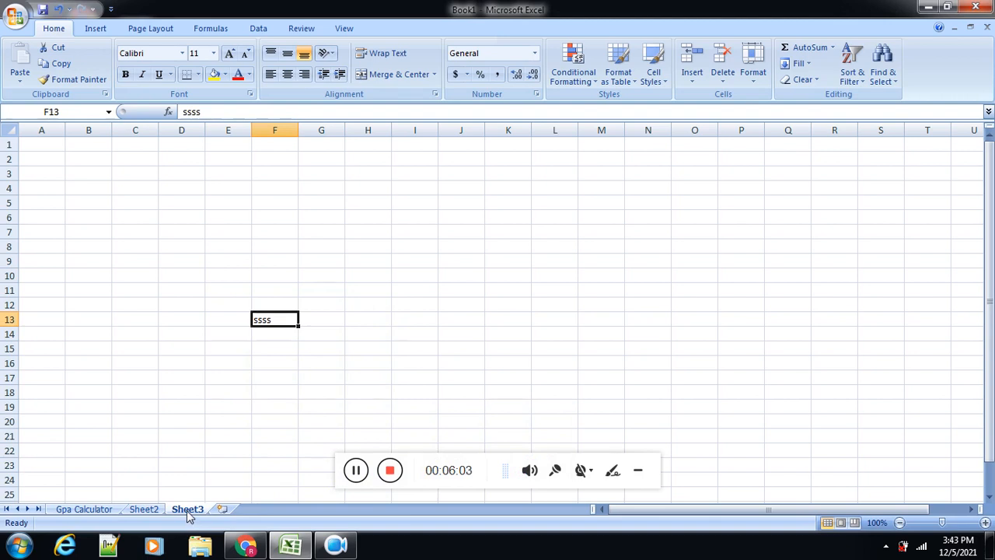
{"action": "double_click", "coordinate": [187, 509]}
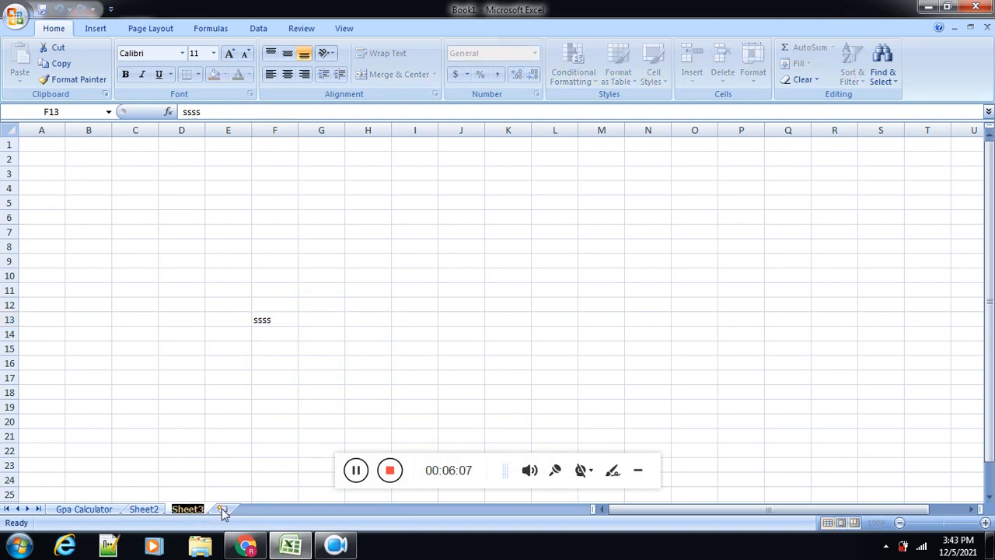
{"action": "left_click", "coordinate": [222, 509]}
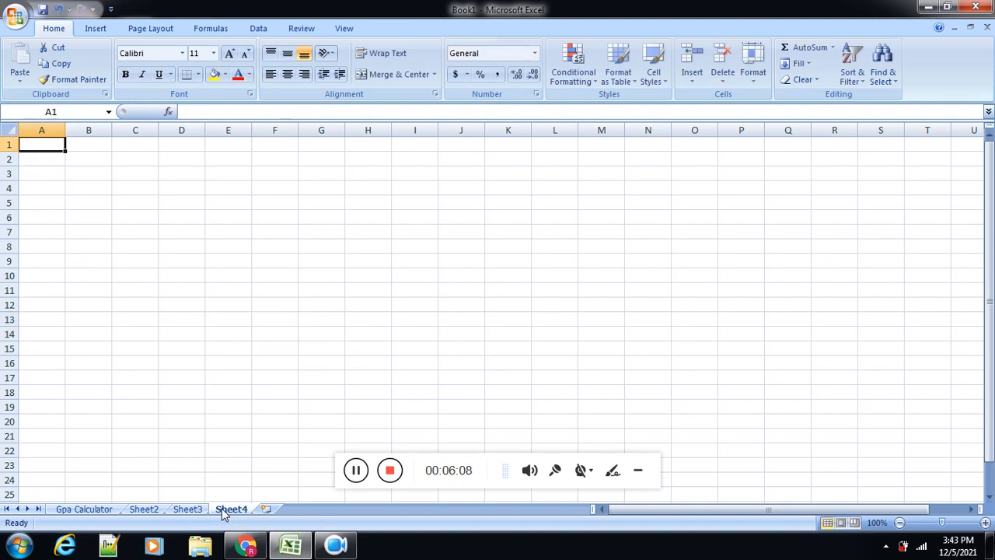
Step: Clear the text abc from cell E10 of the Gpa Calculator sheet
{"action": "left_click", "coordinate": [87, 510]}
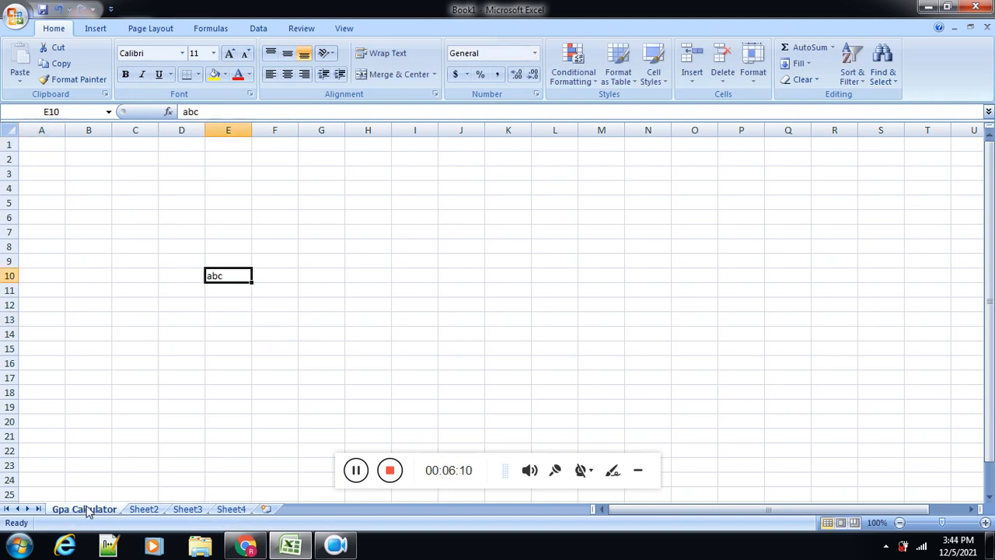
{"action": "key", "text": "Delete"}
{"action": "left_click", "coordinate": [232, 339]}
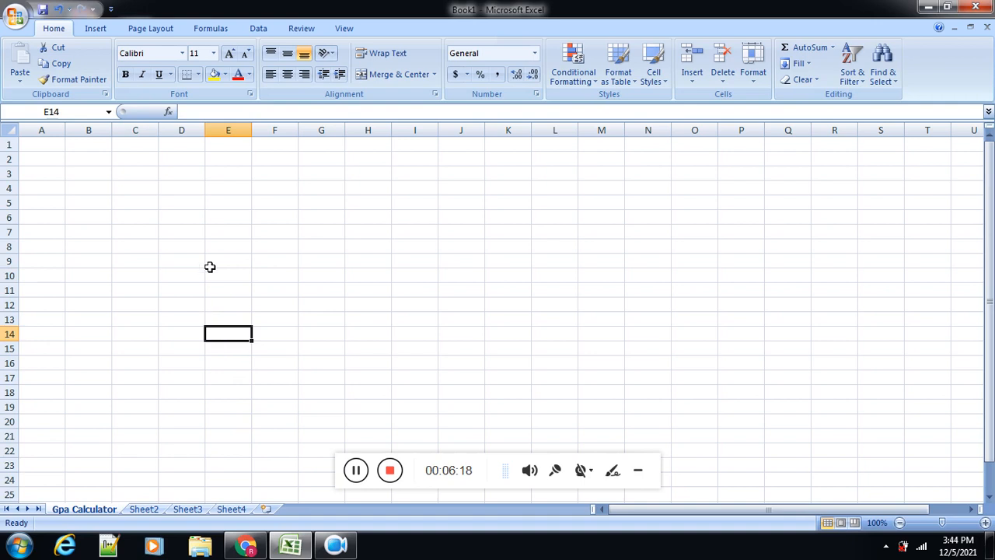
{"action": "left_click", "coordinate": [225, 232]}
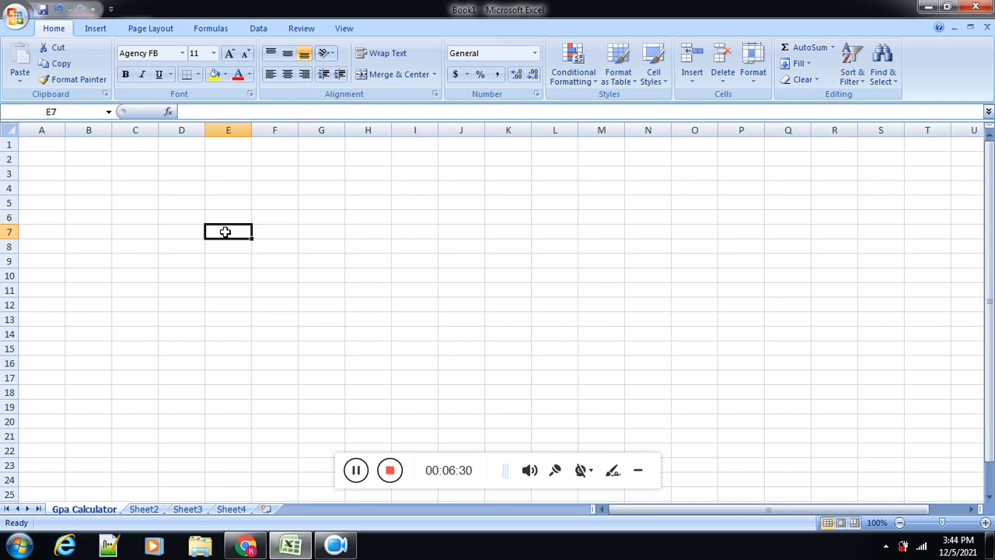
{"action": "left_click", "coordinate": [231, 188]}
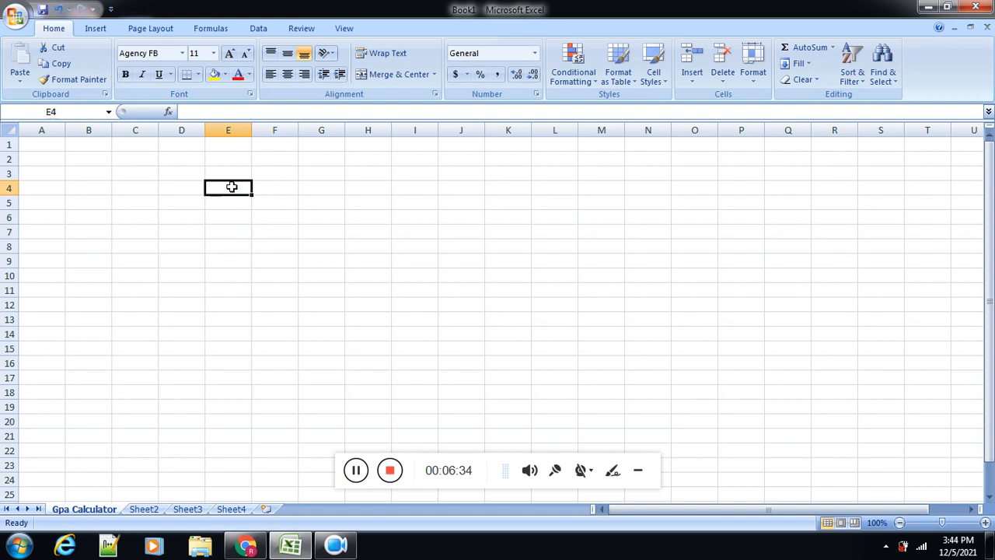
{"action": "left_click", "coordinate": [231, 178]}
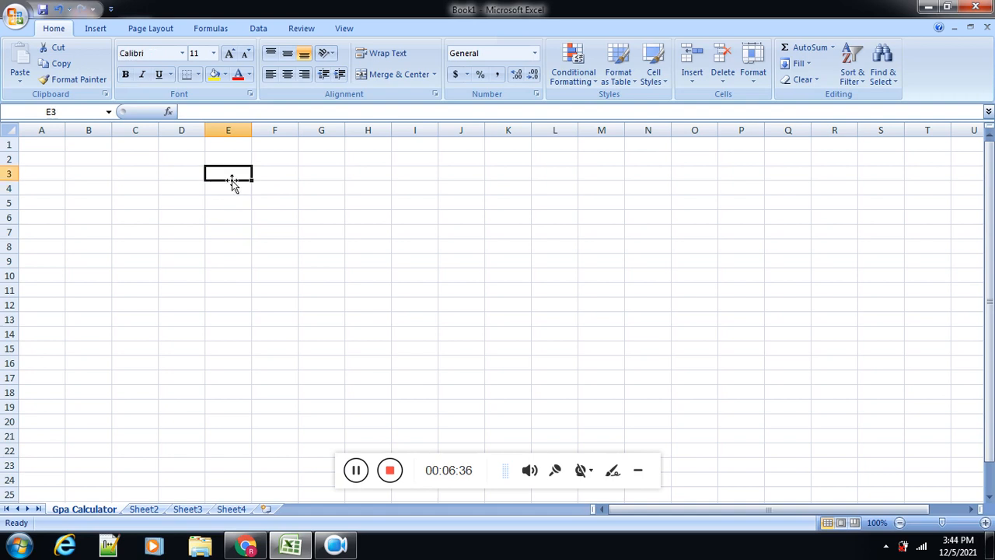
{"action": "left_click", "coordinate": [226, 215]}
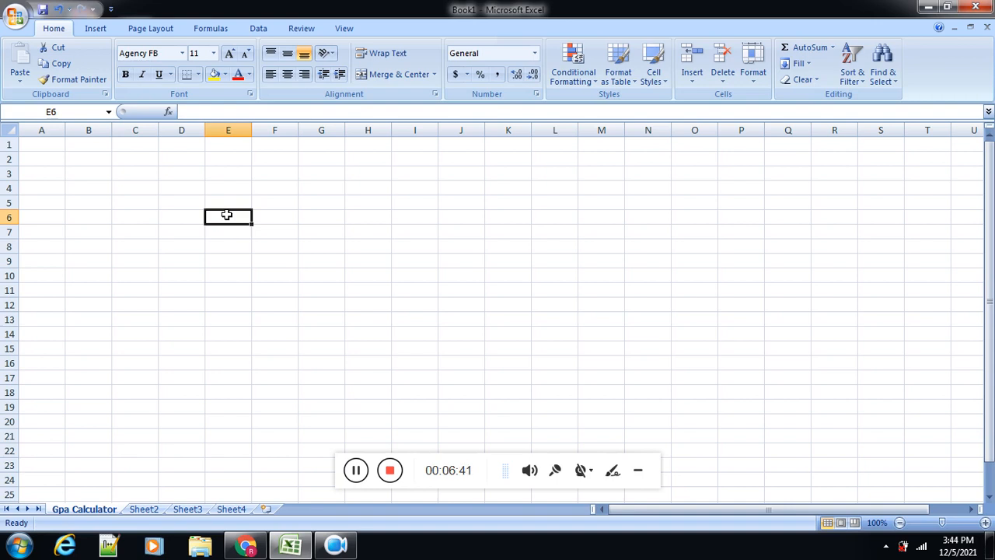
{"action": "key", "text": "Right"}
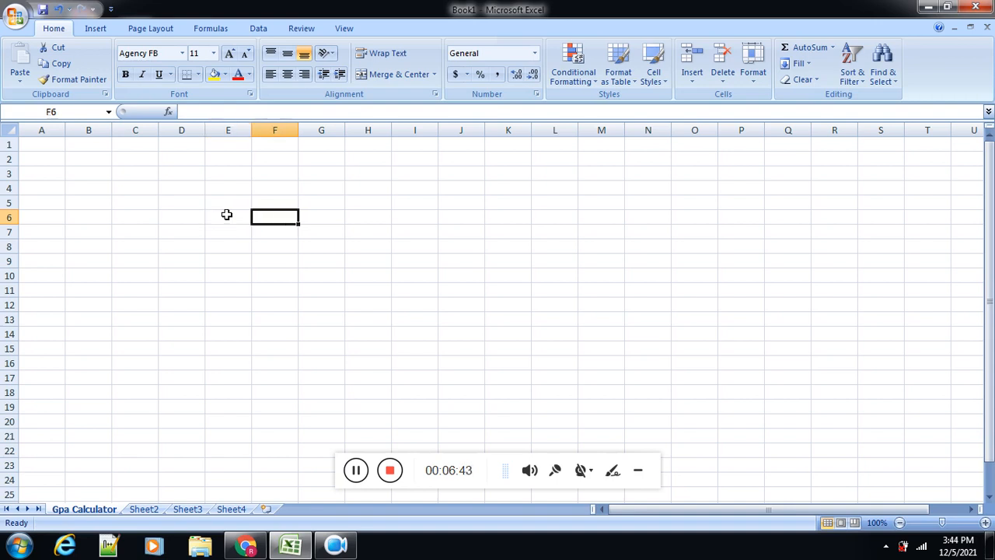
{"action": "key", "text": "Up"}
{"action": "key", "text": "Down"}
{"action": "key", "text": "Left"}
{"action": "key", "text": "Right"}
{"action": "key", "text": "Left"}
{"action": "key", "text": "Left"}
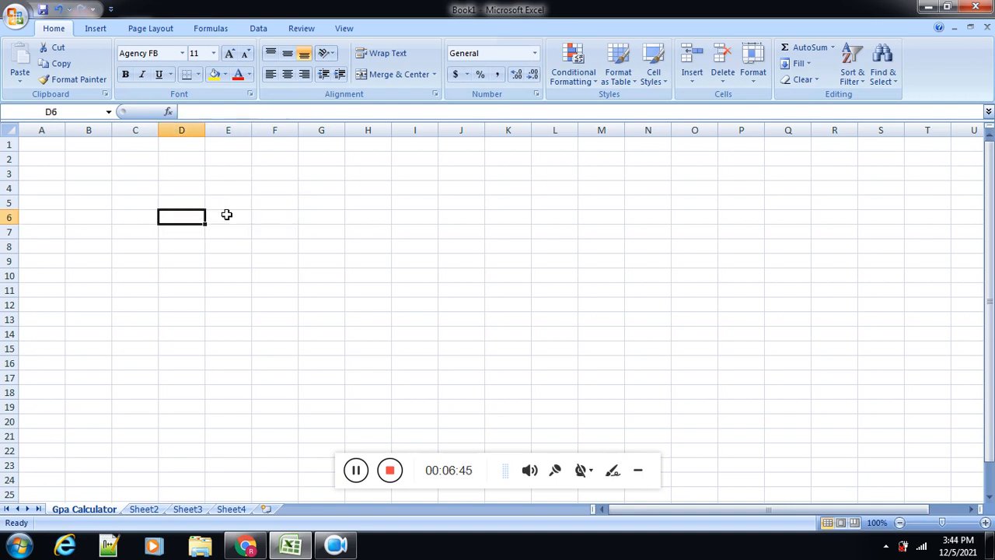
{"action": "key", "text": "Right"}
{"action": "key", "text": "Left"}
Step: Widen column D to about three times its width and enter Computer Science in cell D6
{"action": "left_click_drag", "start_coordinate": [205, 130], "coordinate": [315, 138]}
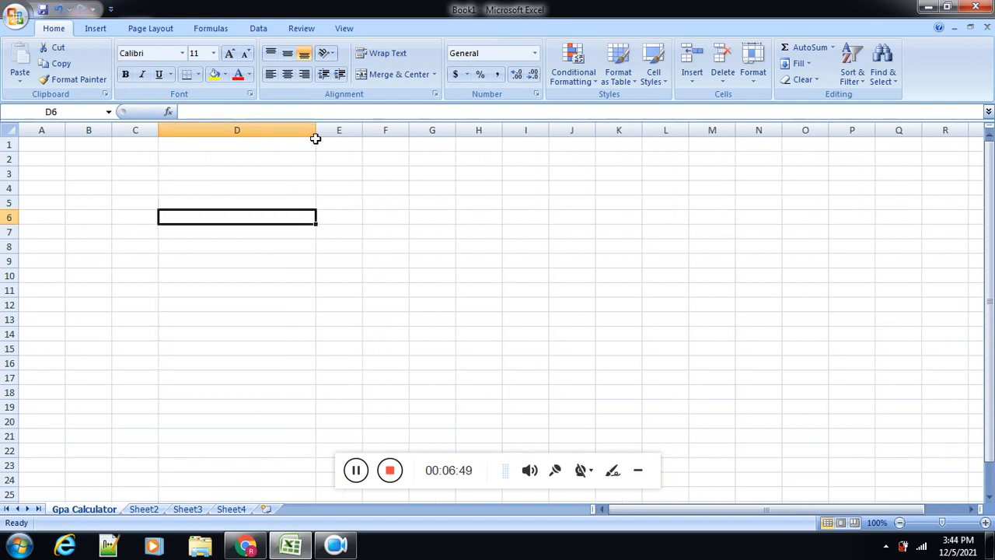
{"action": "double_click", "coordinate": [221, 217]}
{"action": "type", "text": "Co"}
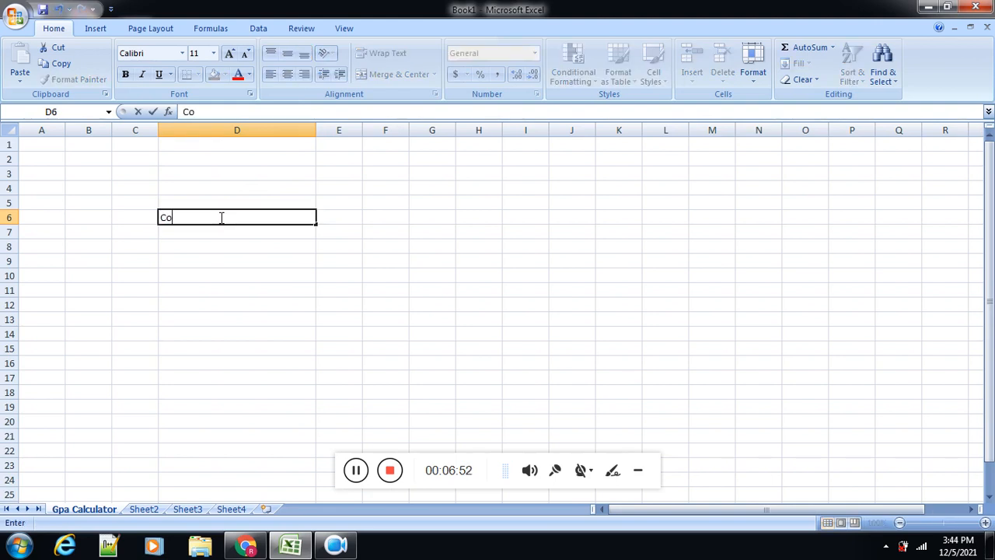
{"action": "type", "text": "mputer Science"}
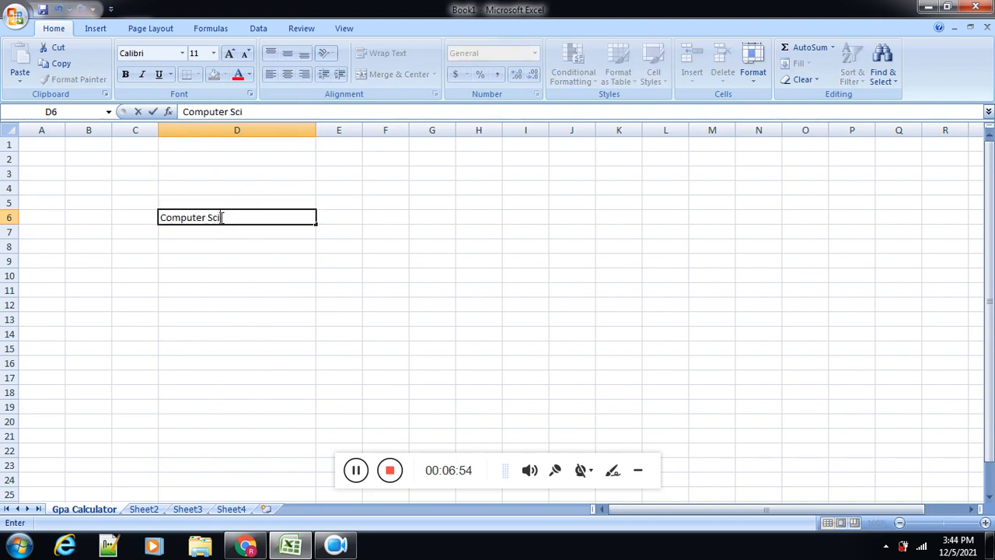
Step: Enter the heading Subject in cell D4
{"action": "left_click", "coordinate": [213, 186]}
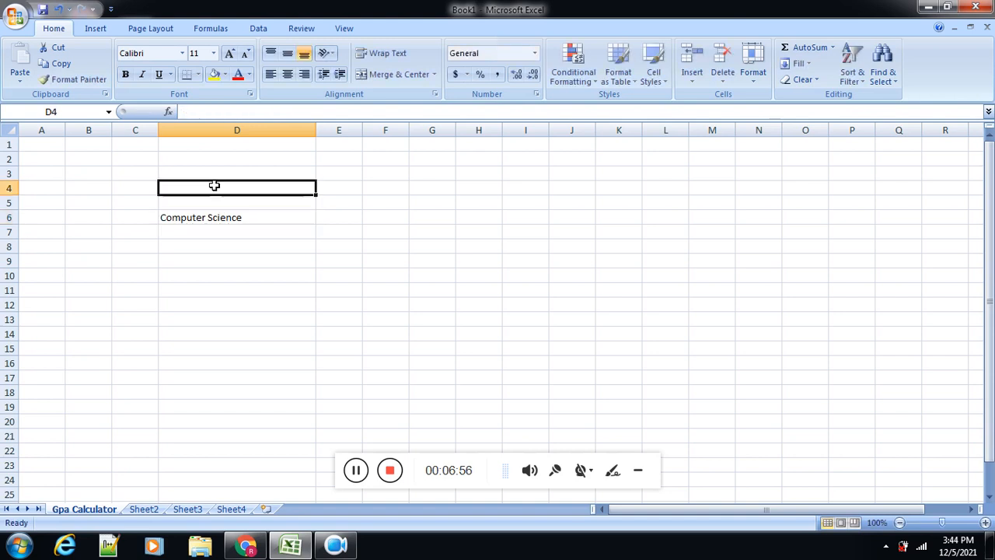
{"action": "type", "text": "Subject"}
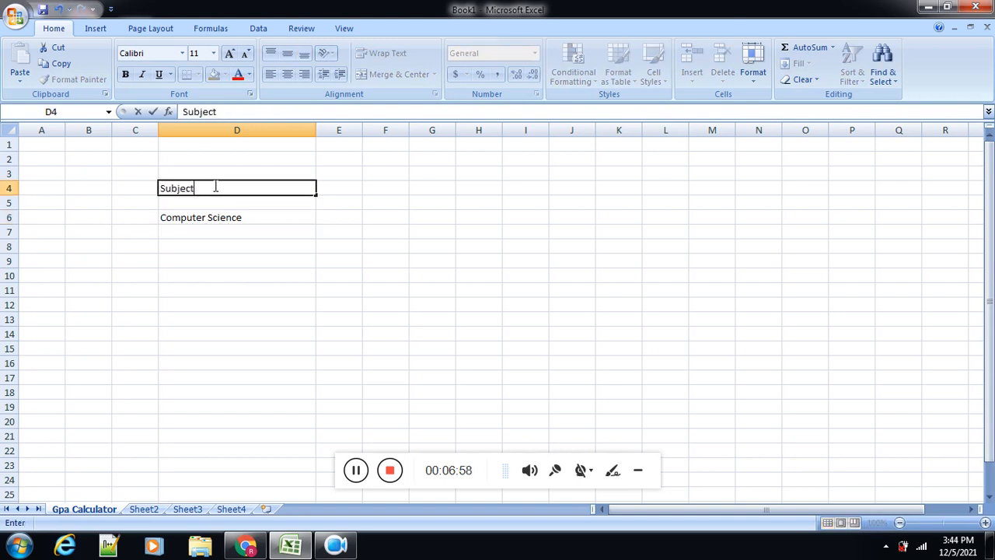
{"action": "left_click", "coordinate": [225, 230]}
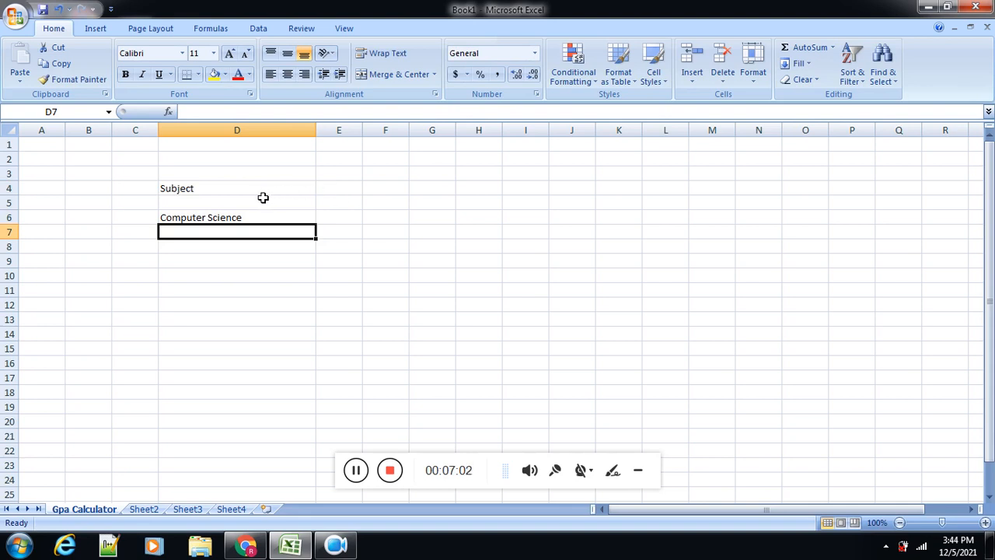
Step: Make the whole of row 4 bold and give it a light orange fill
{"action": "left_click", "coordinate": [7, 189]}
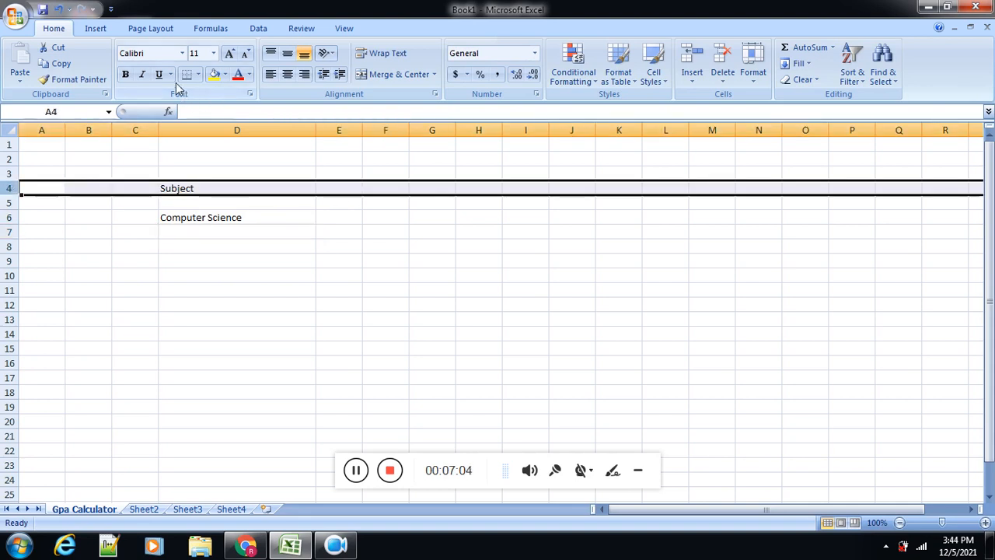
{"action": "left_click", "coordinate": [125, 74]}
{"action": "left_click", "coordinate": [224, 74]}
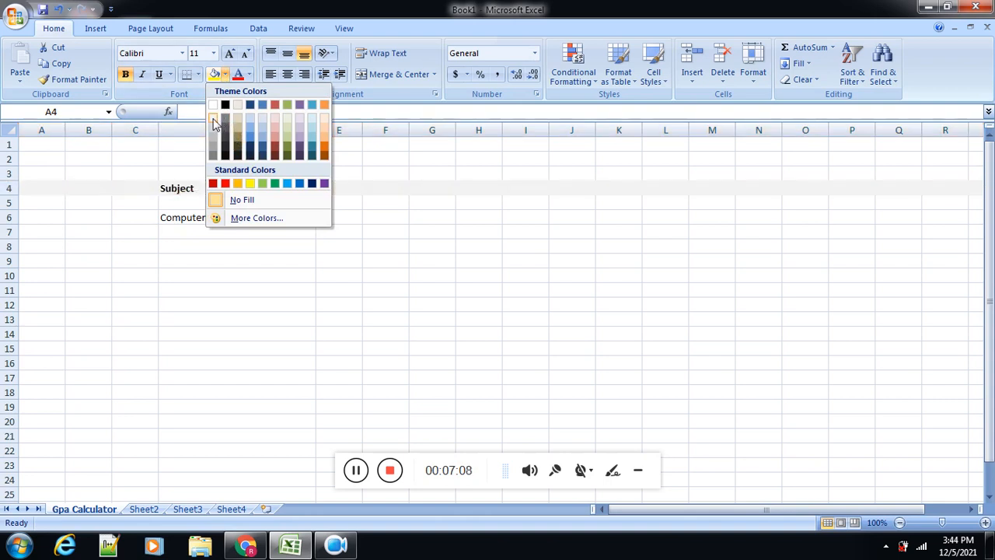
{"action": "left_click", "coordinate": [327, 128]}
Step: Enter the subjects Math in cell D7 and Statistics in cell D8, below Computer Science
{"action": "left_click", "coordinate": [239, 237]}
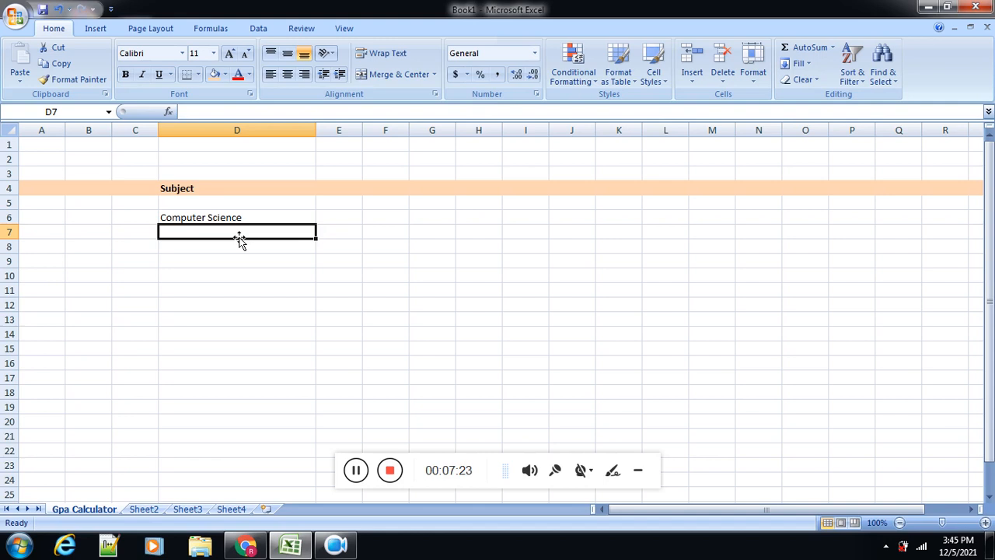
{"action": "type", "text": "Math"}
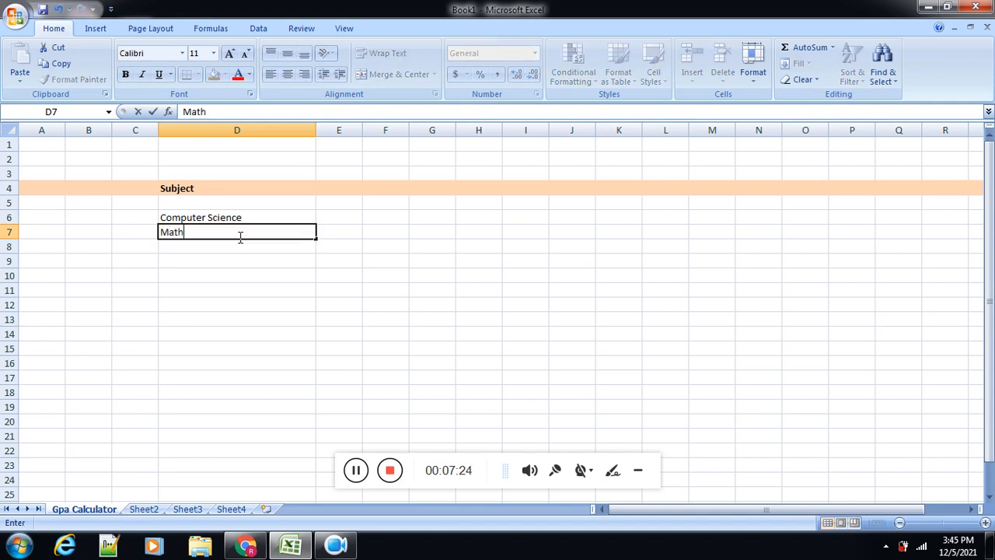
{"action": "key", "text": "Return"}
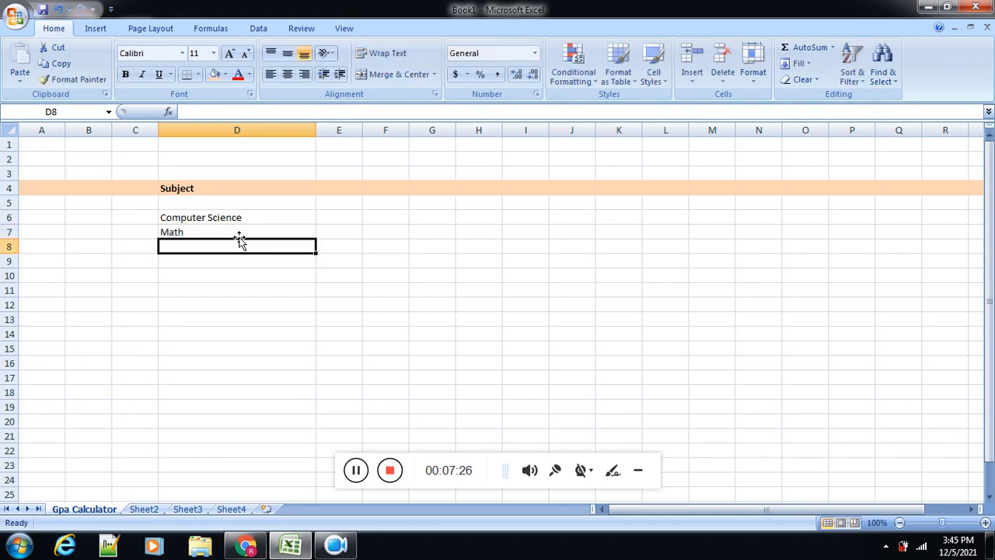
{"action": "type", "text": "Statis"}
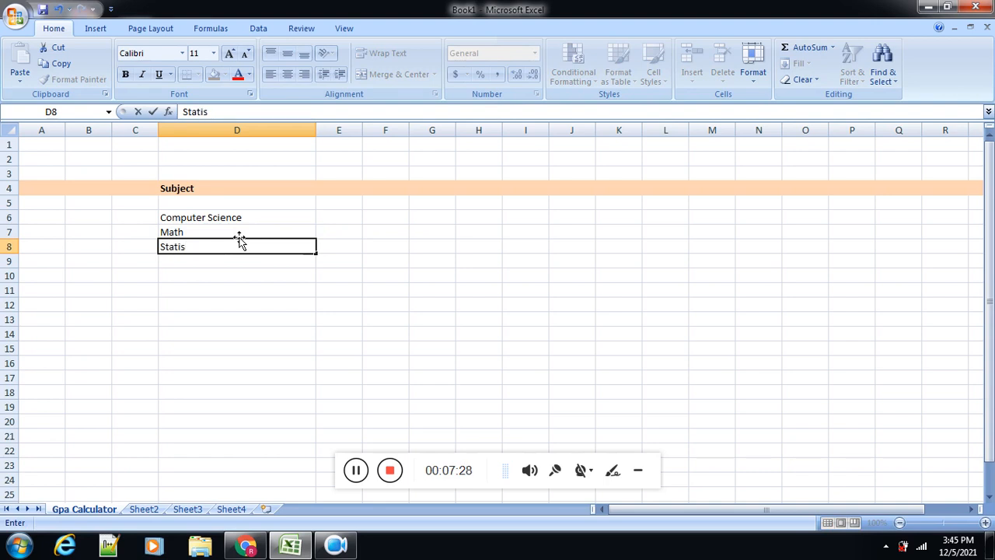
{"action": "type", "text": "tics"}
{"action": "key", "text": "Return"}
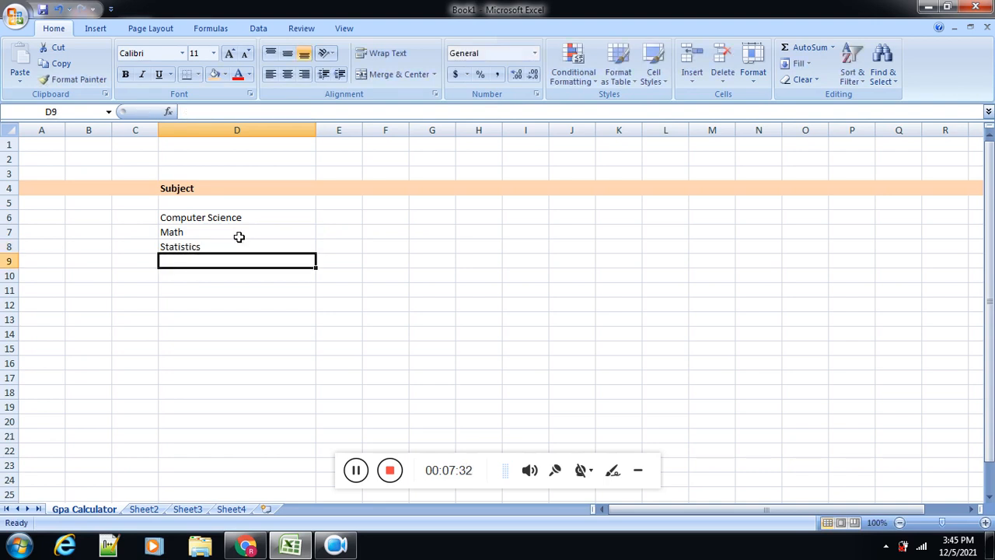
Step: Continue the subject list with English in cell D9 and Political Science in cell D10
{"action": "type", "text": "En"}
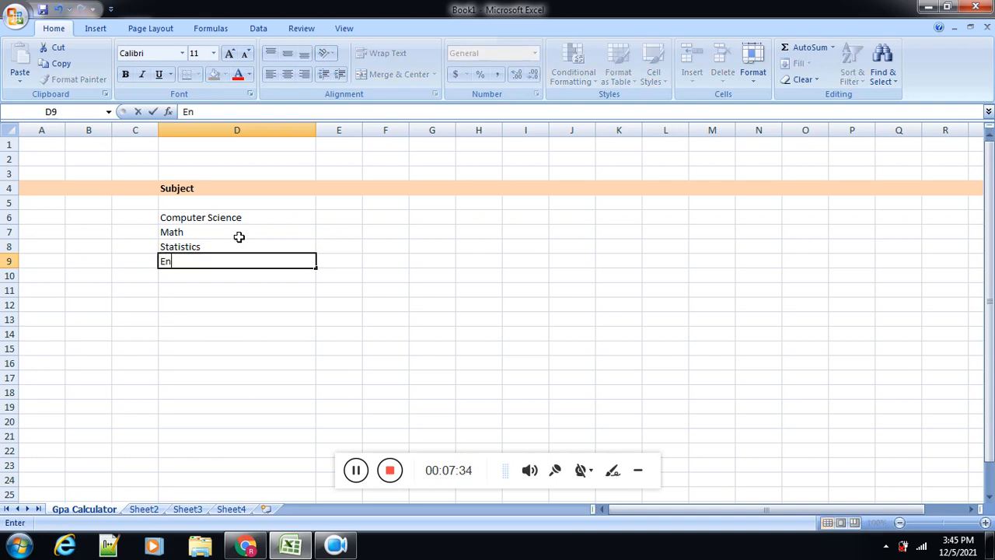
{"action": "type", "text": "glish"}
{"action": "key", "text": "Return"}
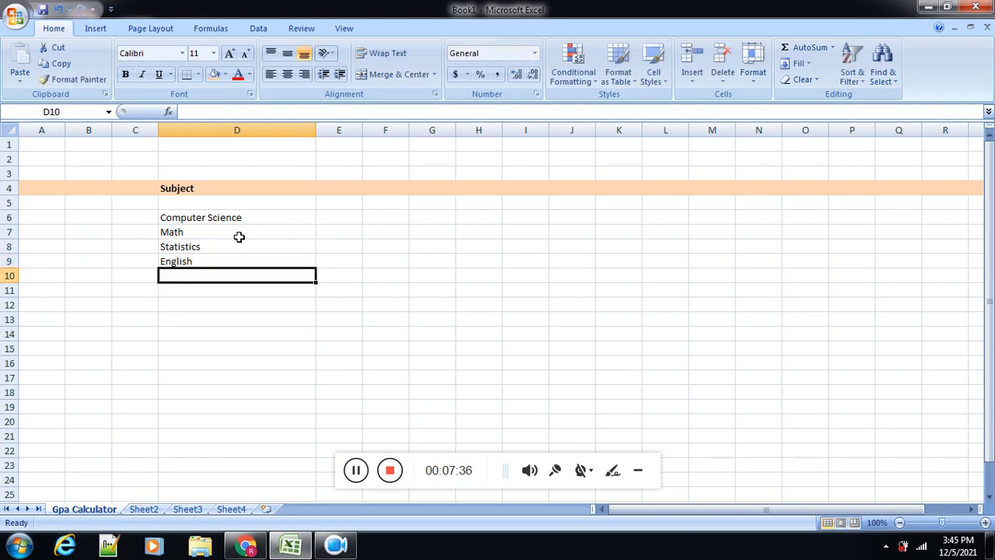
{"action": "type", "text": "Po"}
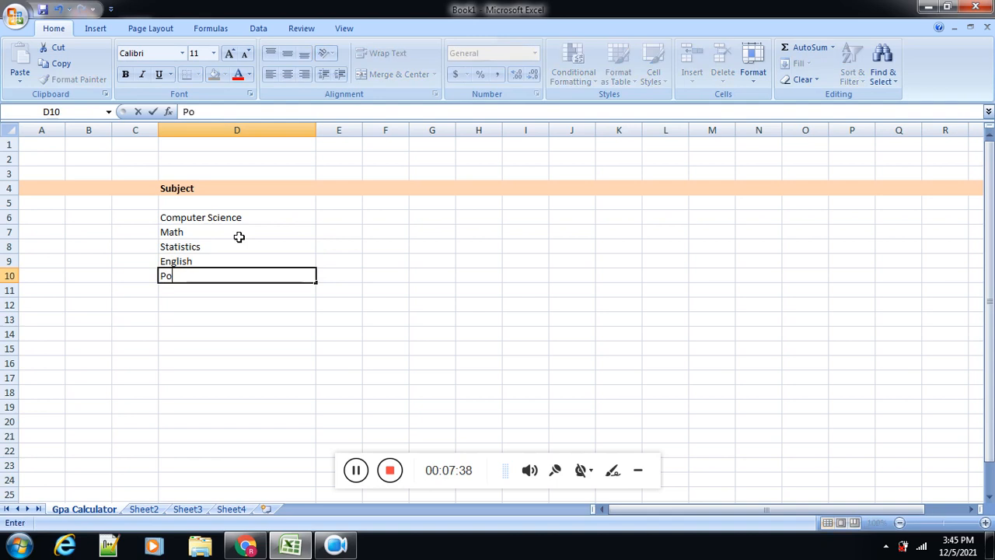
{"action": "type", "text": "litical Science"}
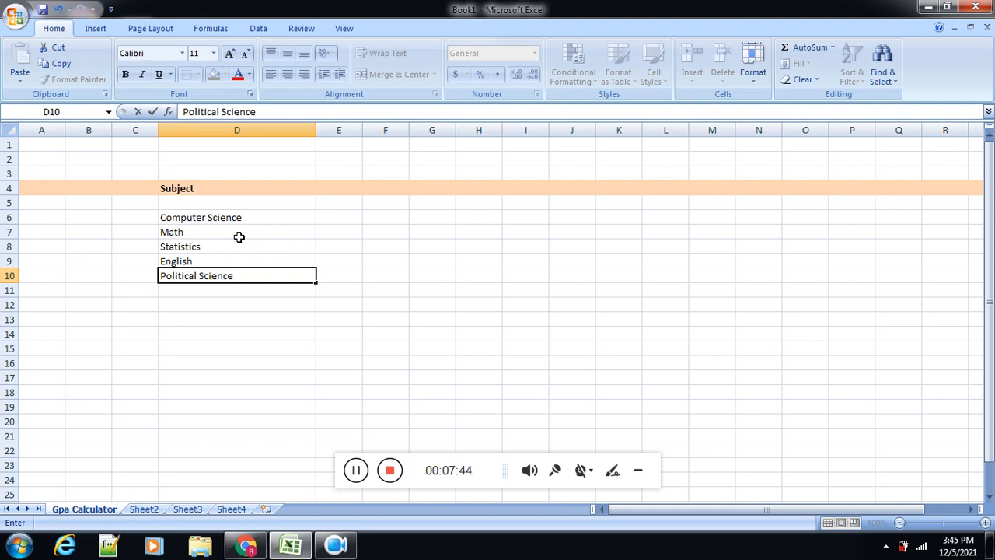
{"action": "key", "text": "Return"}
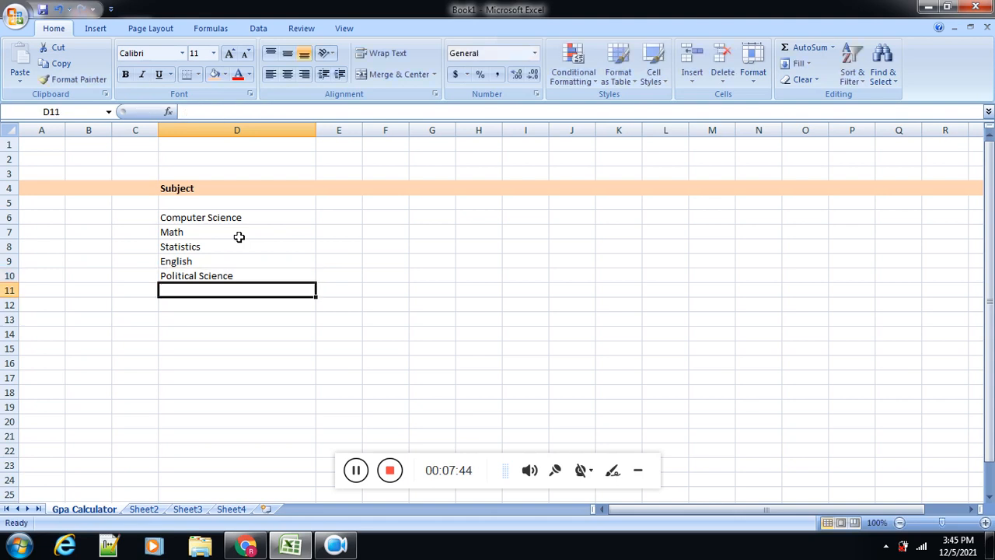
Step: Enter the label Semester II in cell D12, leaving one blank row below the subject list
{"action": "key", "text": "Return"}
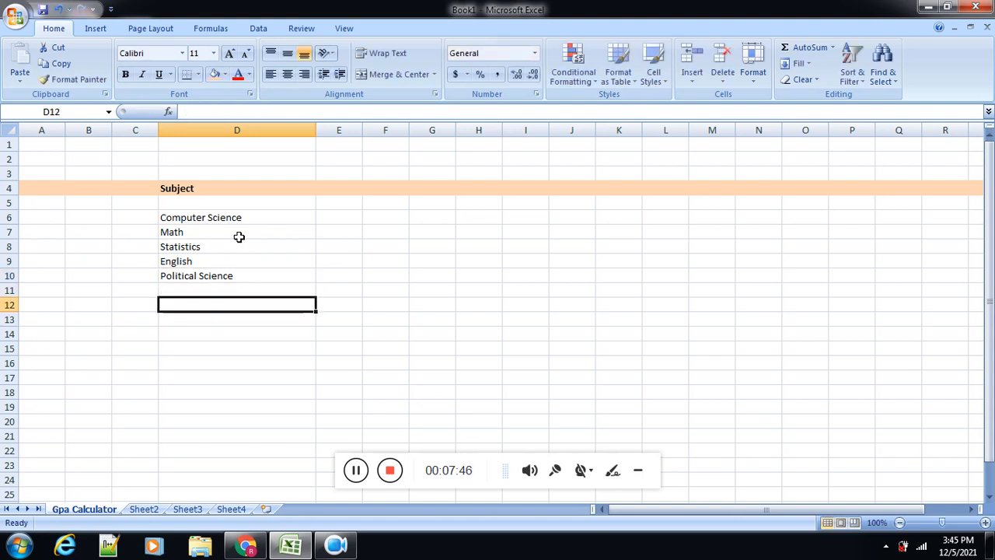
{"action": "key", "text": "Up"}
{"action": "key", "text": "Down"}
{"action": "type", "text": "Semester "}
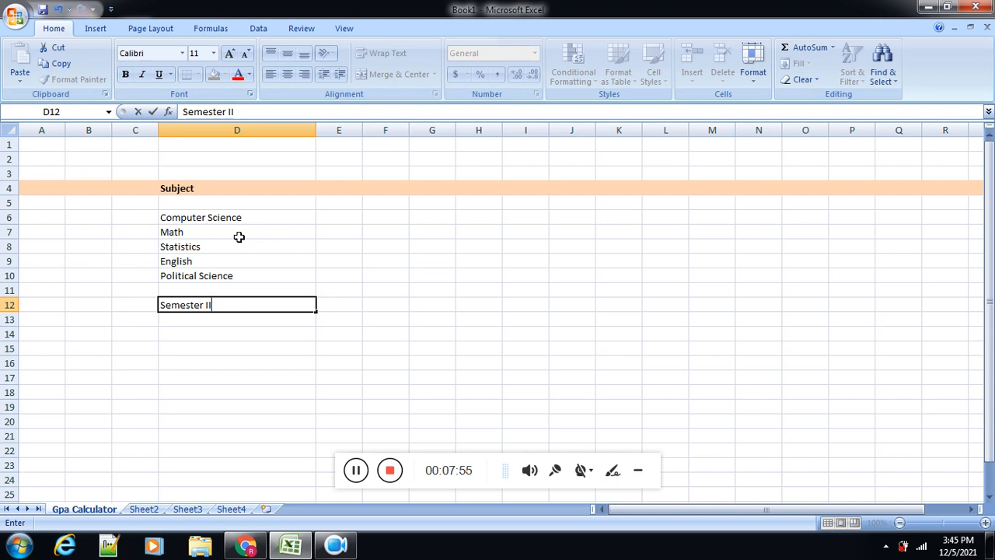
{"action": "type", "text": "II"}
{"action": "key", "text": "Return"}
Step: Copy the Semester II label from cell D12 into cell D5, directly below the Subject heading
{"action": "left_click", "coordinate": [193, 305]}
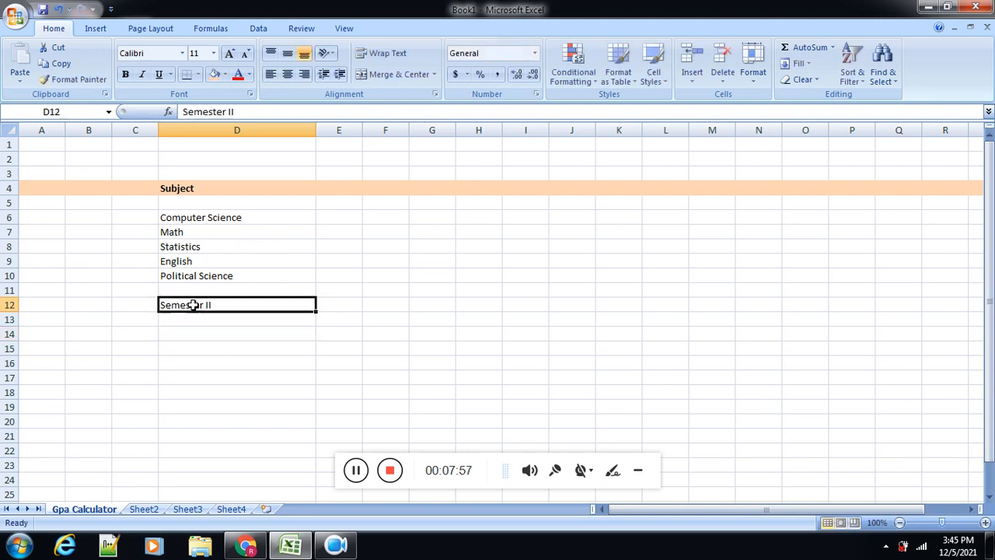
{"action": "key", "text": "ctrl+c"}
{"action": "left_click", "coordinate": [178, 203]}
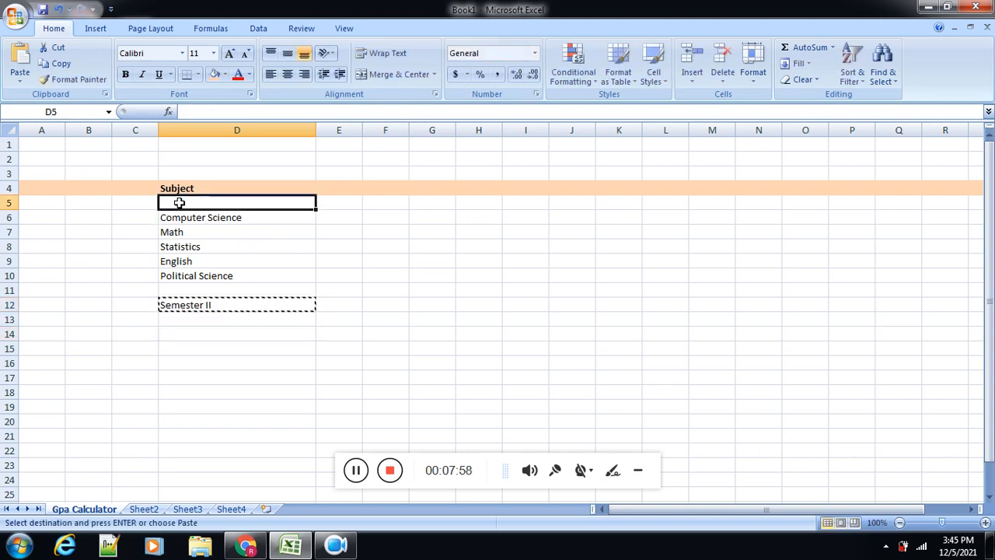
{"action": "key", "text": "ctrl+v"}
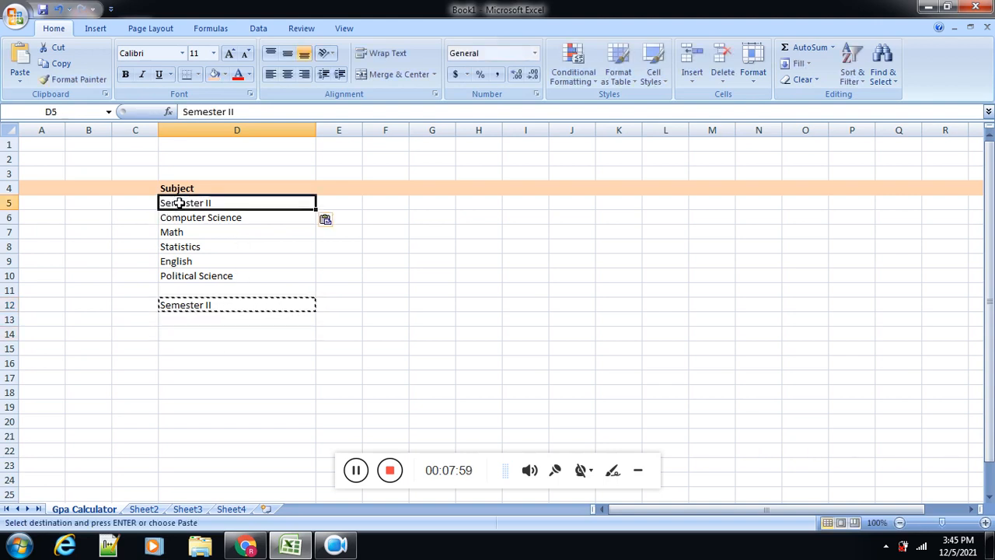
Step: Fill the Semester II cells D5 and D12 with the lightest orange theme color
{"action": "left_click", "coordinate": [214, 75]}
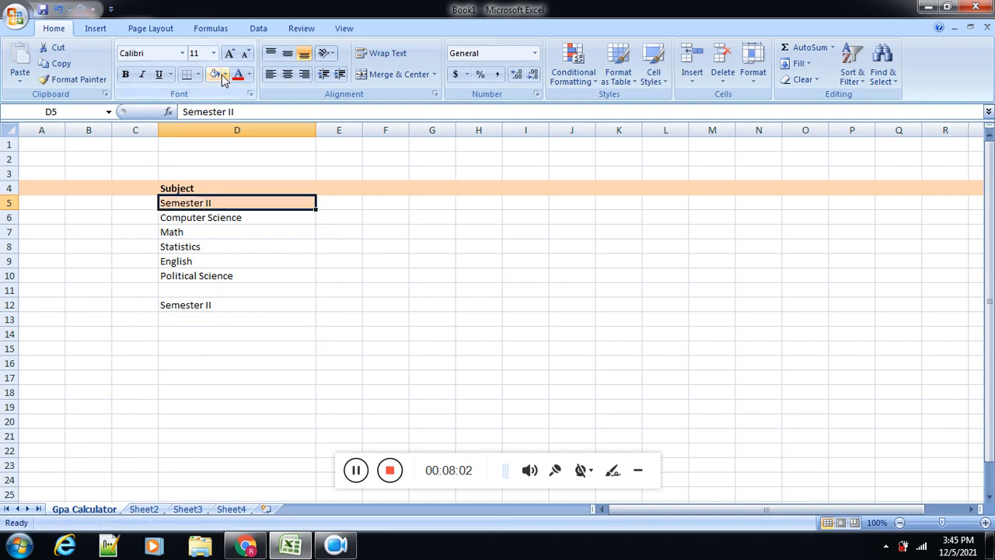
{"action": "left_click", "coordinate": [225, 75]}
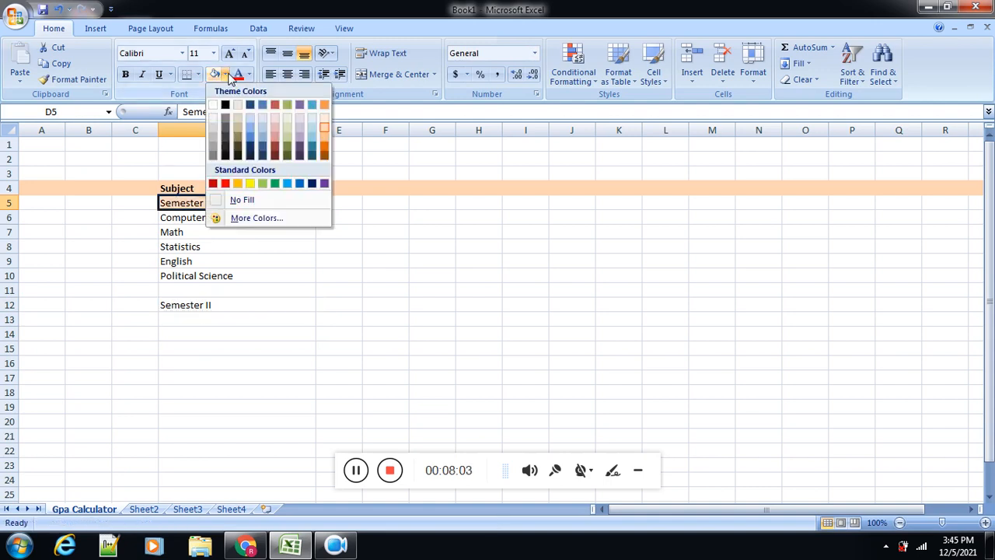
{"action": "left_click", "coordinate": [326, 119]}
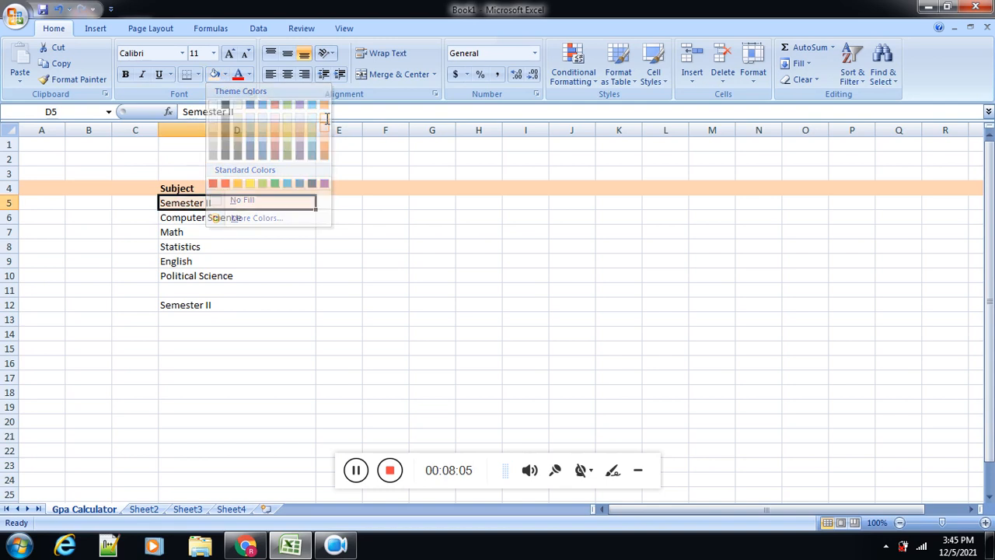
{"action": "left_click", "coordinate": [233, 308]}
{"action": "left_click", "coordinate": [210, 77]}
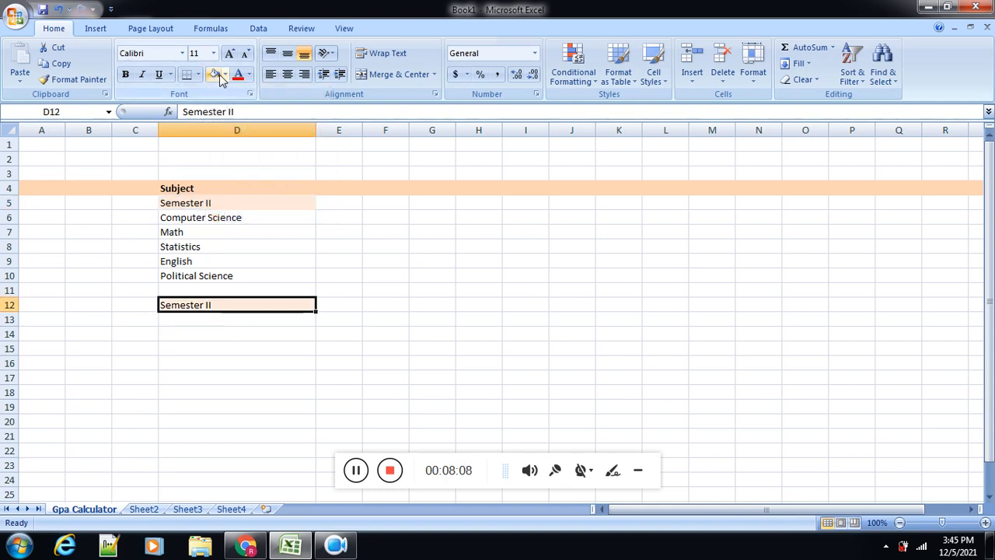
Step: Make the Semester II label in cell D12 bold with the standard dark red font color
{"action": "left_click", "coordinate": [237, 74]}
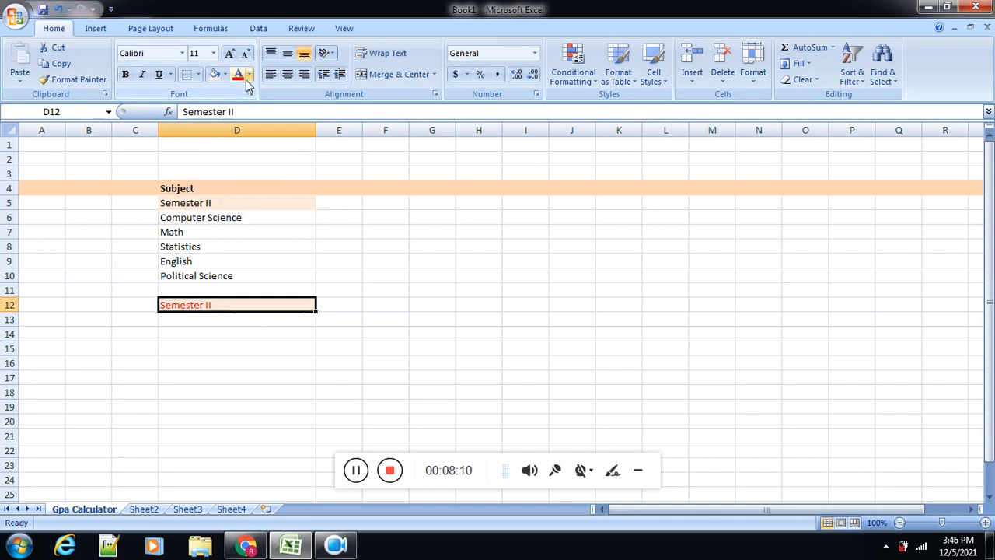
{"action": "left_click", "coordinate": [249, 74]}
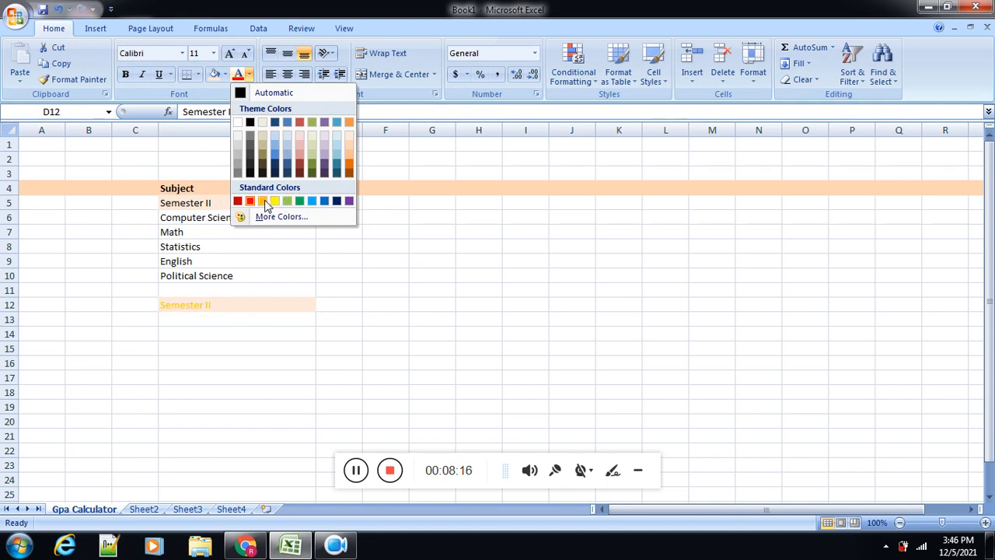
{"action": "left_click", "coordinate": [238, 201]}
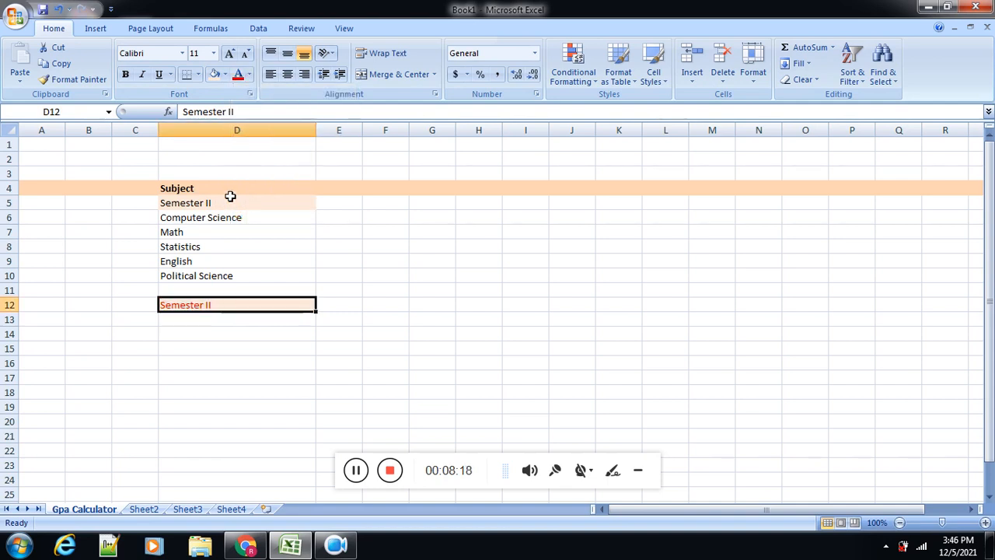
{"action": "left_click", "coordinate": [125, 73]}
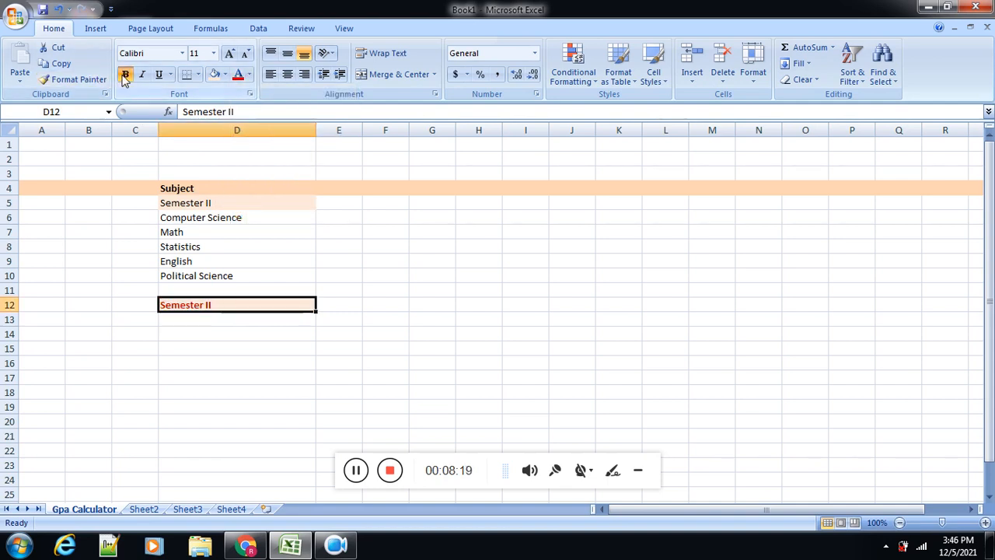
Step: Give the Semester II label in cell D5 the same dark red font color and bold style
{"action": "left_click", "coordinate": [191, 203]}
{"action": "left_click", "coordinate": [238, 74]}
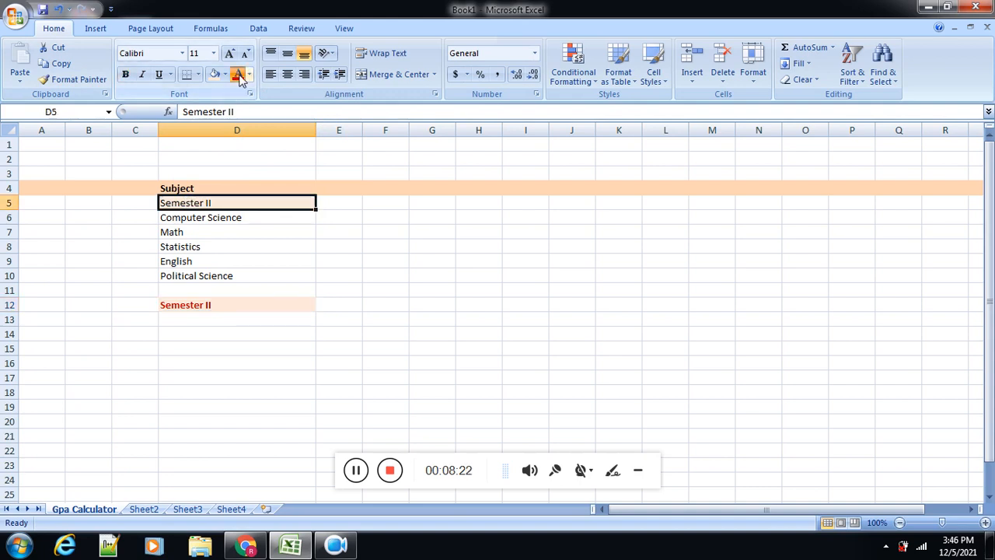
{"action": "left_click", "coordinate": [125, 74]}
{"action": "left_click", "coordinate": [242, 334]}
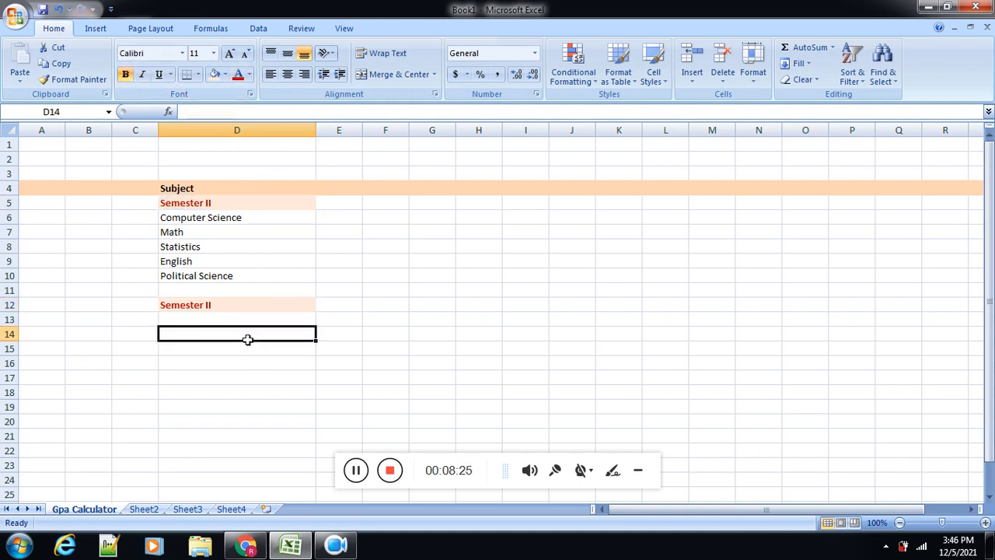
{"action": "key", "text": "Down"}
{"action": "key", "text": "Down"}
{"action": "key", "text": "Down"}
{"action": "key", "text": "Down"}
{"action": "key", "text": "Down"}
{"action": "key", "text": "Down"}
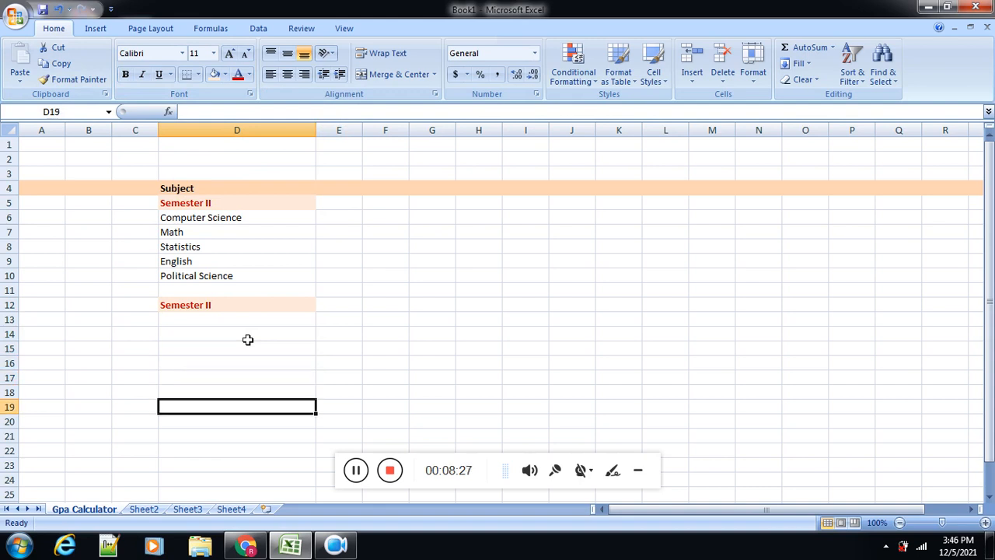
{"action": "key", "text": "Up"}
{"action": "key", "text": "Up"}
{"action": "key", "text": "Up"}
{"action": "key", "text": "Up"}
{"action": "key", "text": "Up"}
{"action": "key", "text": "Up"}
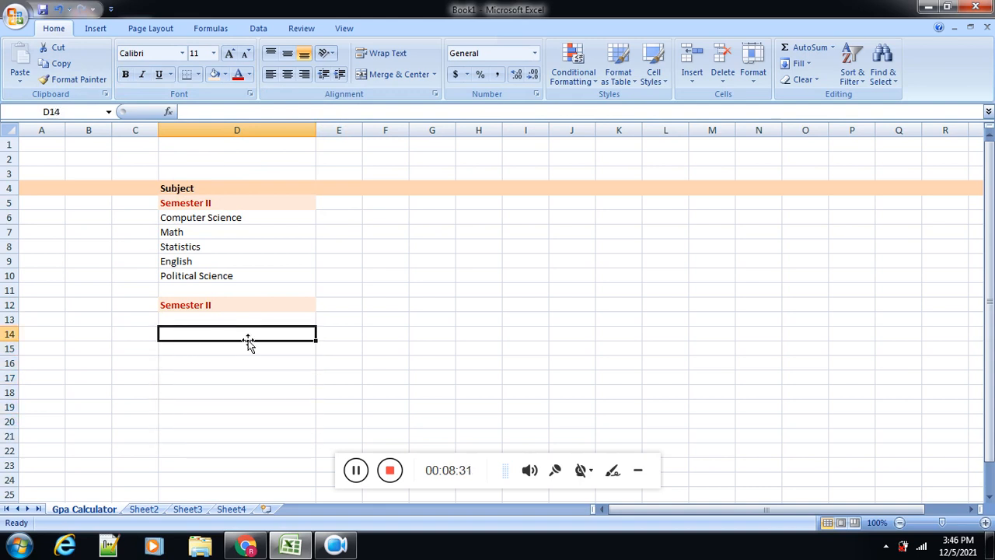
Step: Enter the subjects Islamic Study in cell D14 and History in cell D15
{"action": "type", "text": "Islami"}
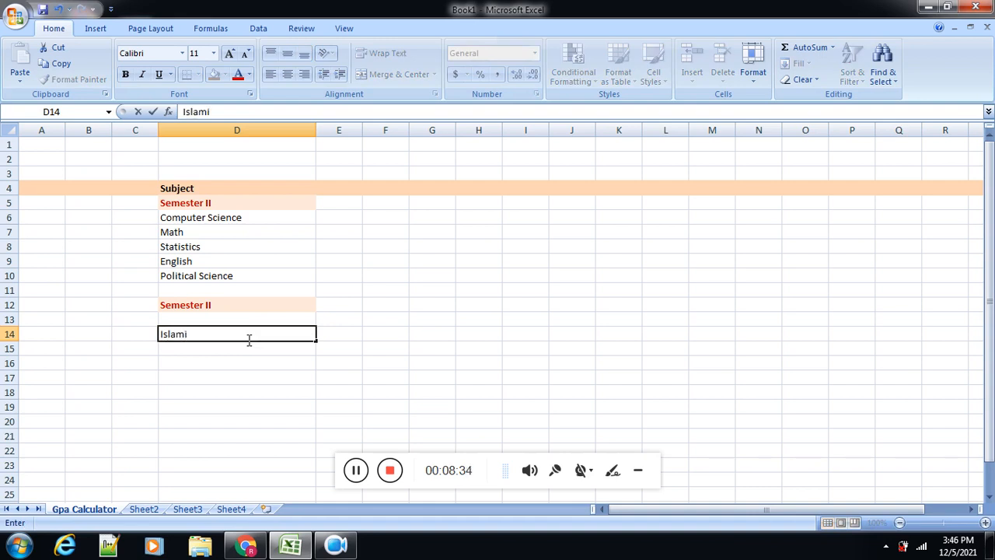
{"action": "type", "text": "c Study"}
{"action": "key", "text": "Return"}
{"action": "type", "text": "History"}
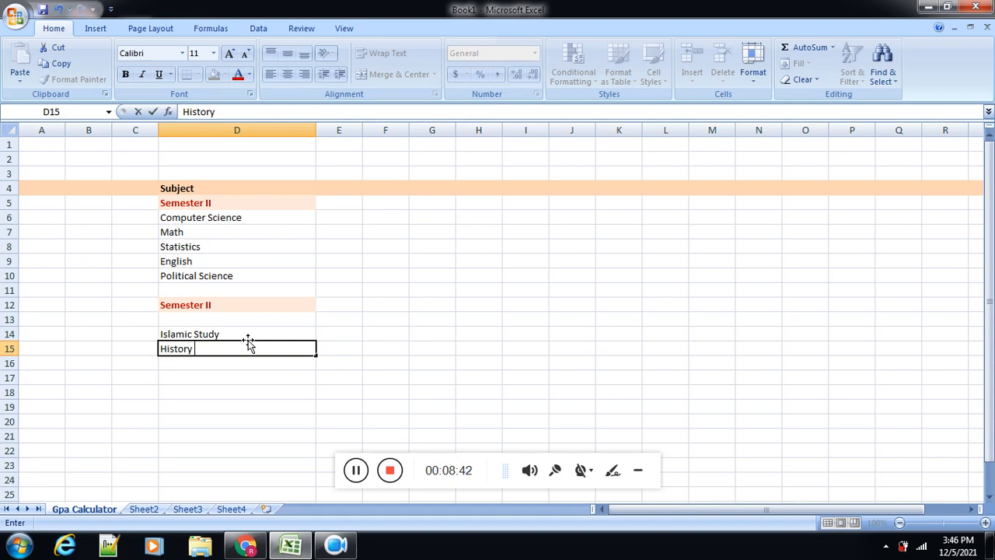
{"action": "key", "text": "Return"}
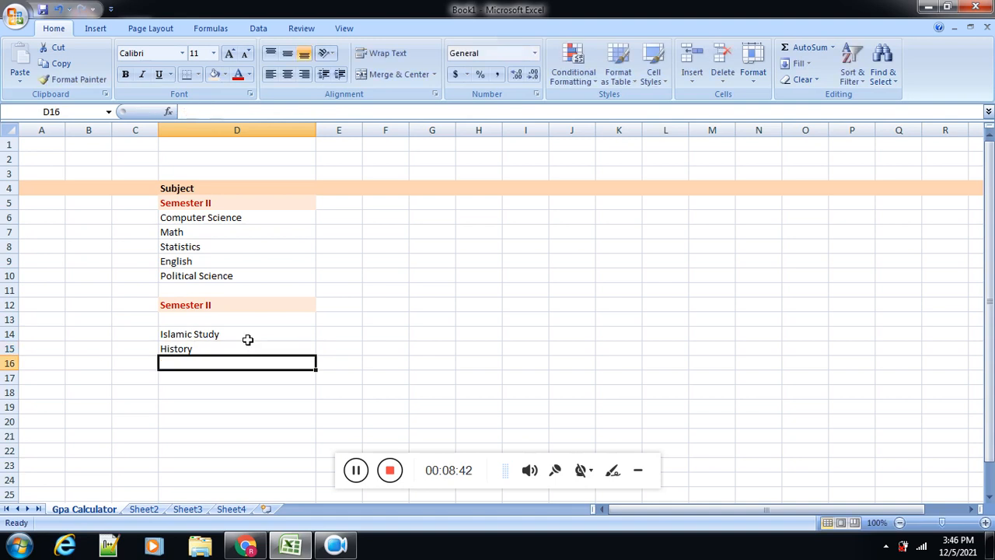
Step: Add English II in cell D16 and Political Science II in cell D17
{"action": "type", "text": "Engli"}
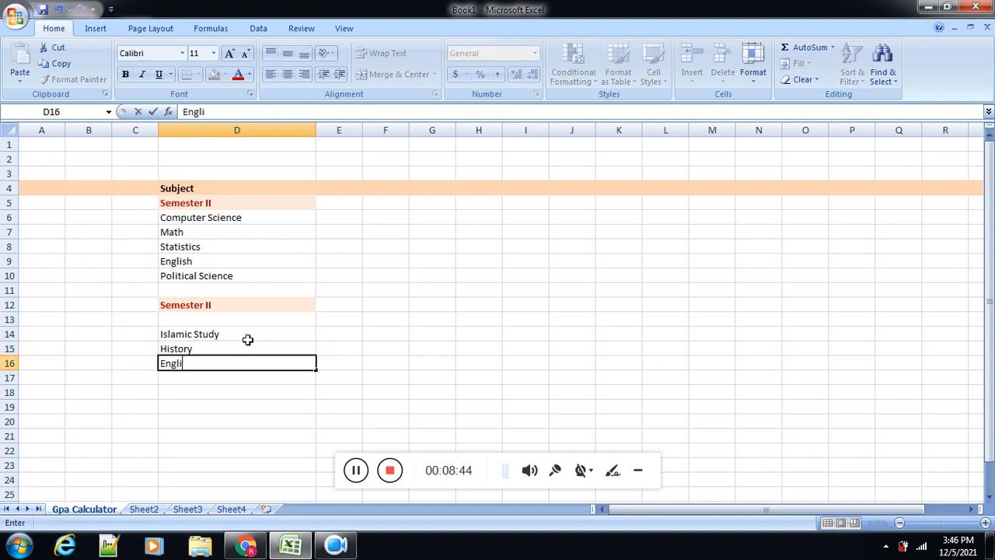
{"action": "type", "text": "sh II"}
{"action": "key", "text": "Return"}
{"action": "type", "text": "Politi"}
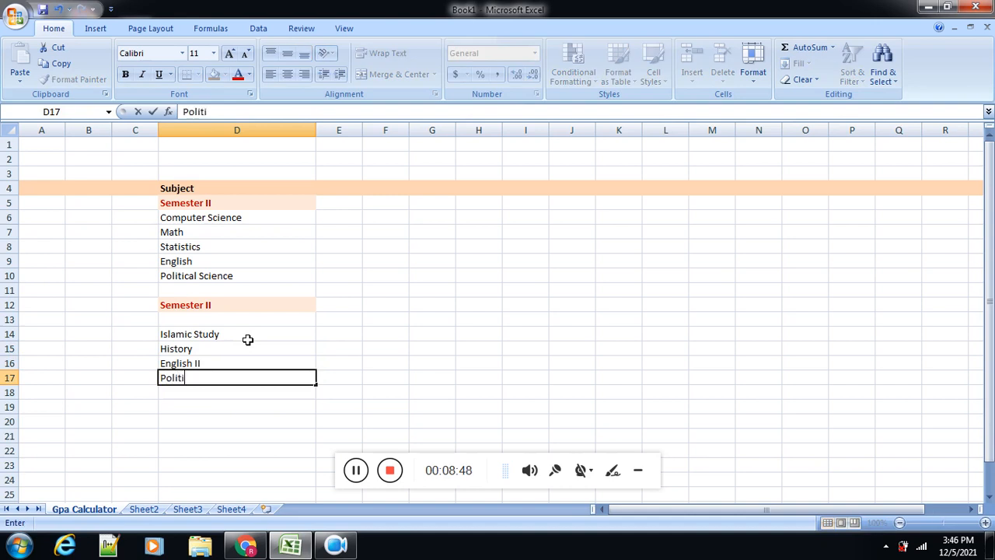
{"action": "type", "text": "cal Science "}
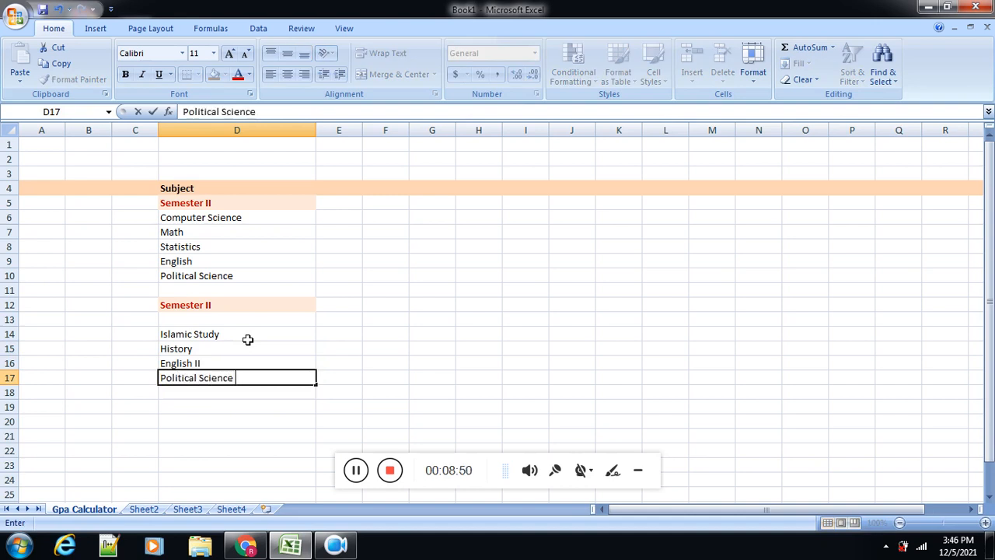
{"action": "type", "text": "III"}
{"action": "key", "text": "Return"}
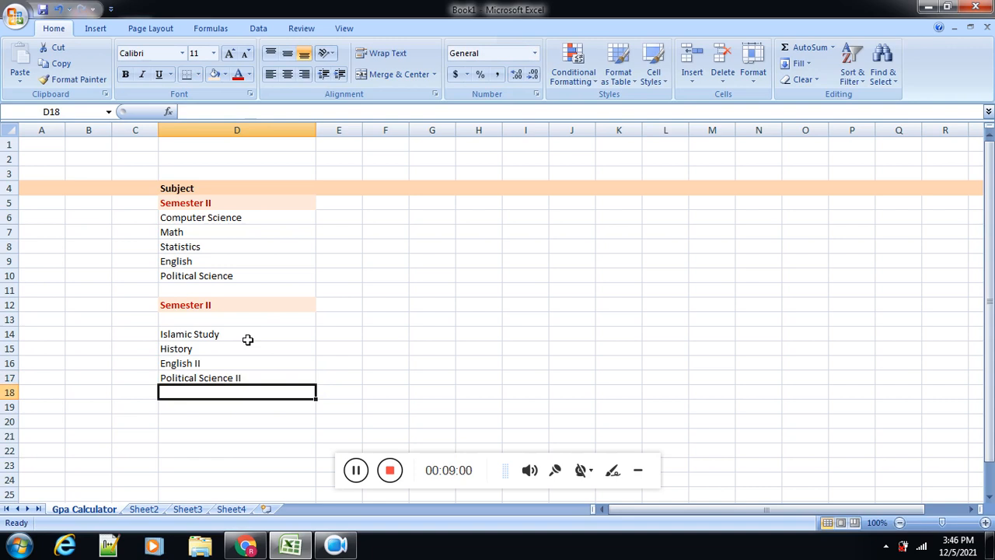
Step: Enter Math II in cell D18 as the last subject of the second list
{"action": "type", "text": "Math"}
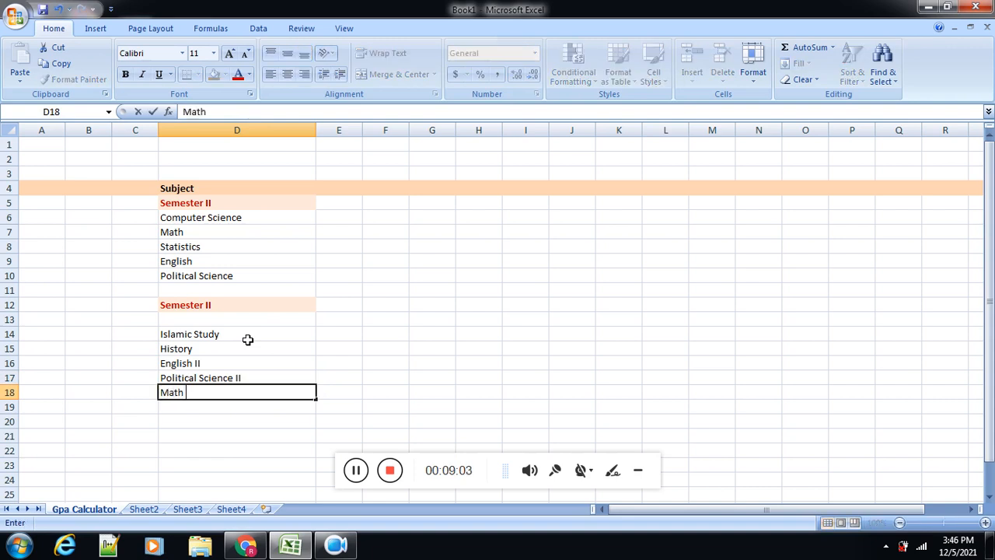
{"action": "type", "text": " ii"}
{"action": "type", "text": "II"}
{"action": "left_click", "coordinate": [245, 467]}
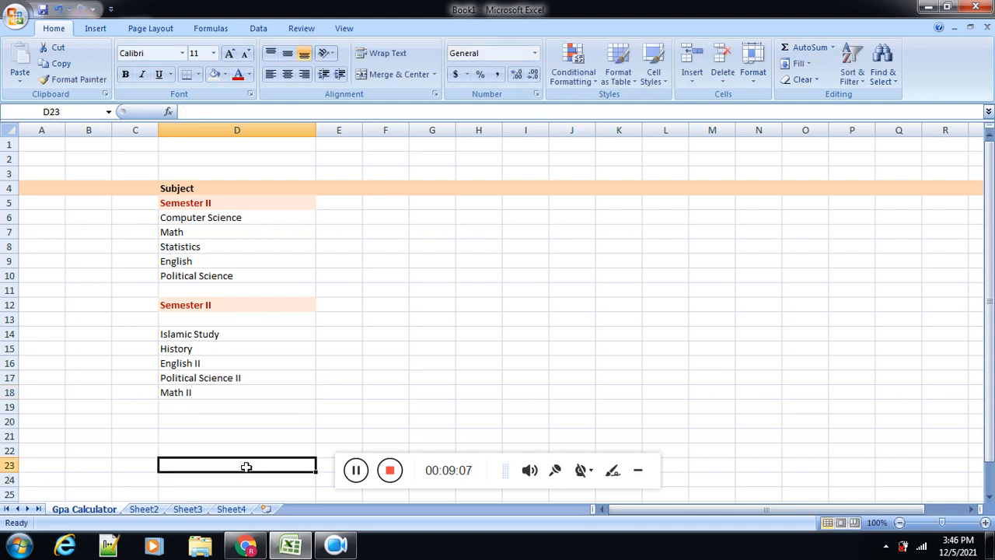
Step: Try the Algerian font on the first subject list in D6:D10 and undo the font change
{"action": "left_click_drag", "start_coordinate": [186, 219], "coordinate": [188, 272]}
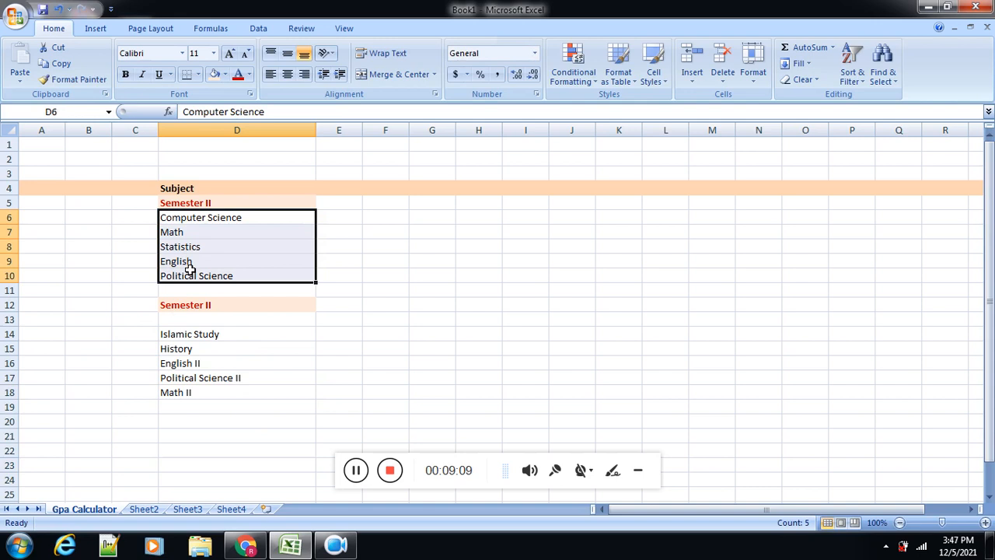
{"action": "left_click", "coordinate": [185, 53]}
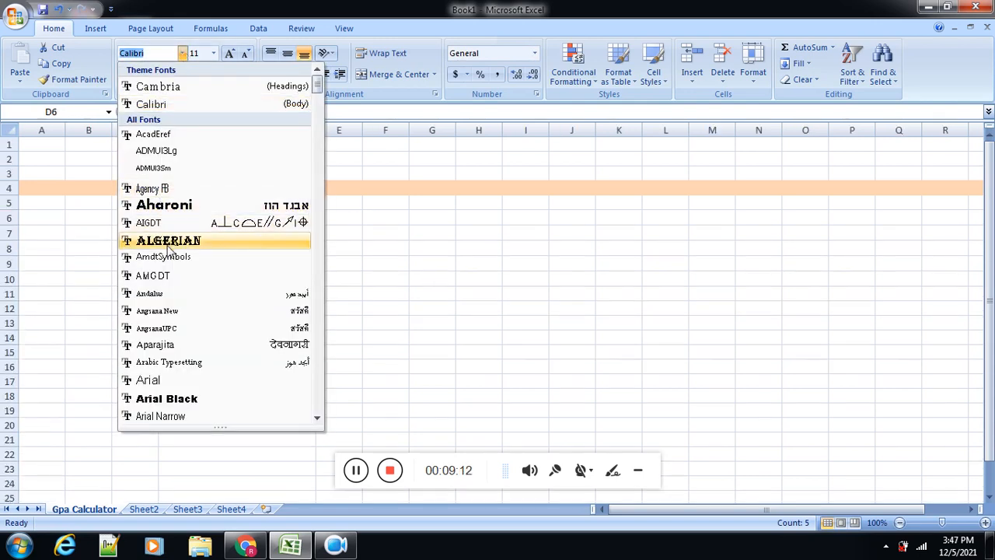
{"action": "left_click", "coordinate": [168, 242]}
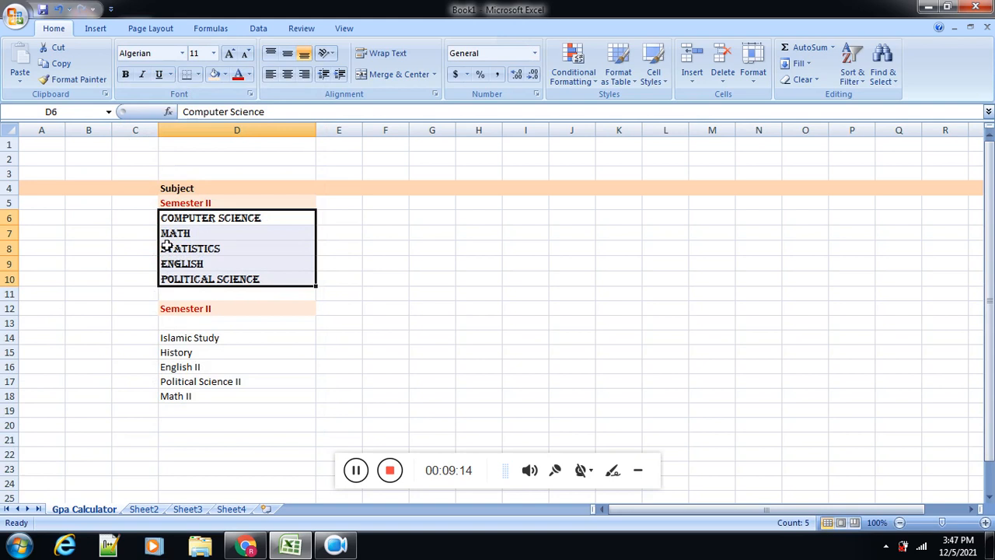
{"action": "left_click", "coordinate": [183, 54]}
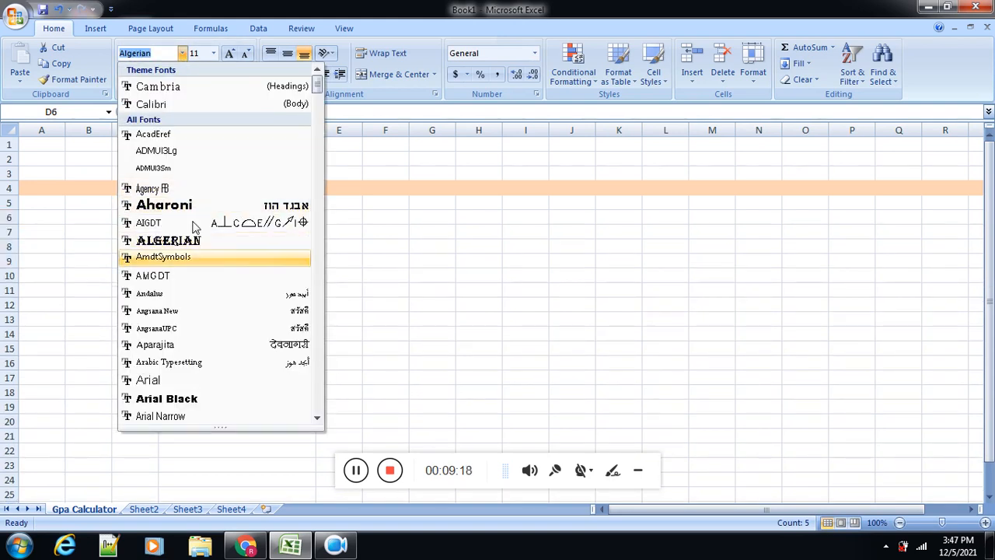
{"action": "left_click", "coordinate": [444, 267]}
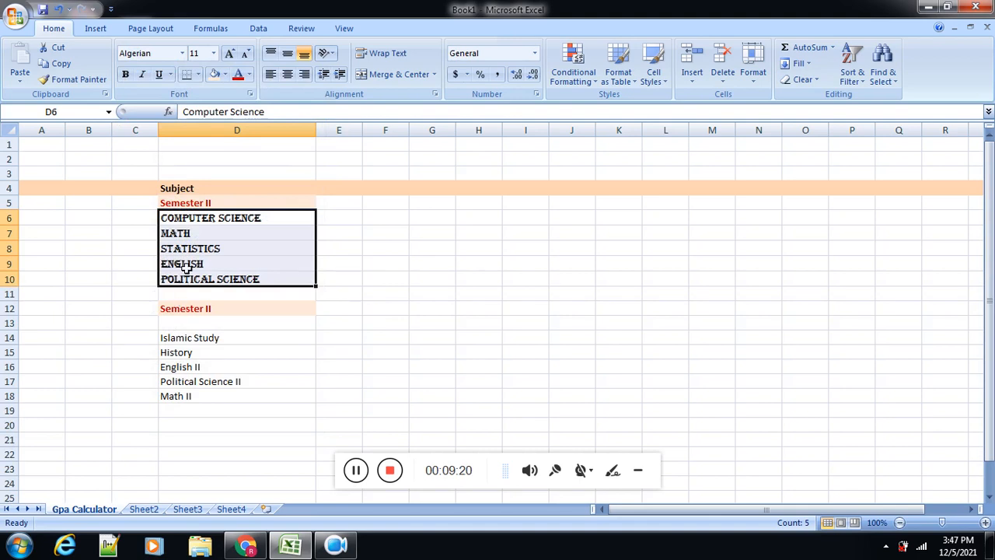
{"action": "key", "text": "ctrl+z"}
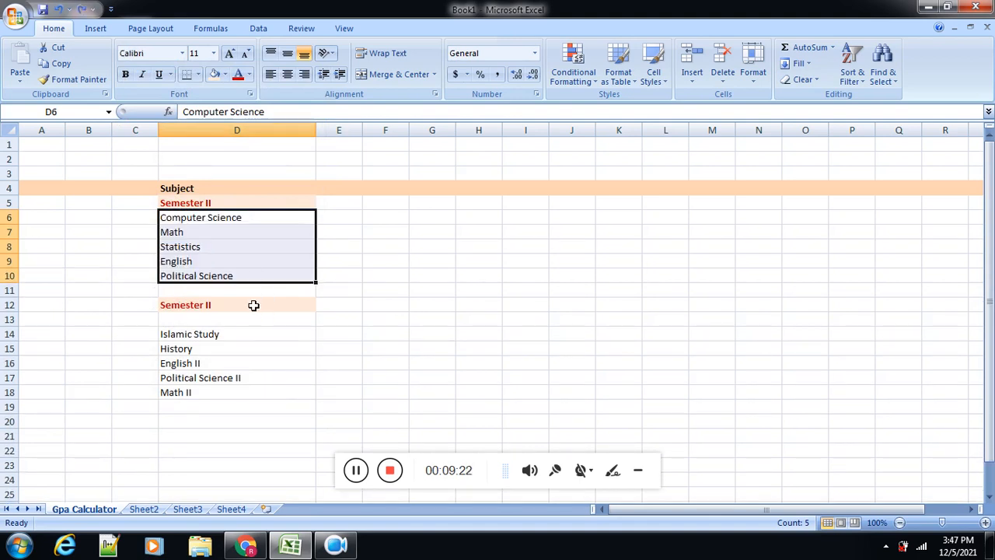
Step: Set the font of the first subject list in D6:D10 to Georgia
{"action": "left_click", "coordinate": [213, 52]}
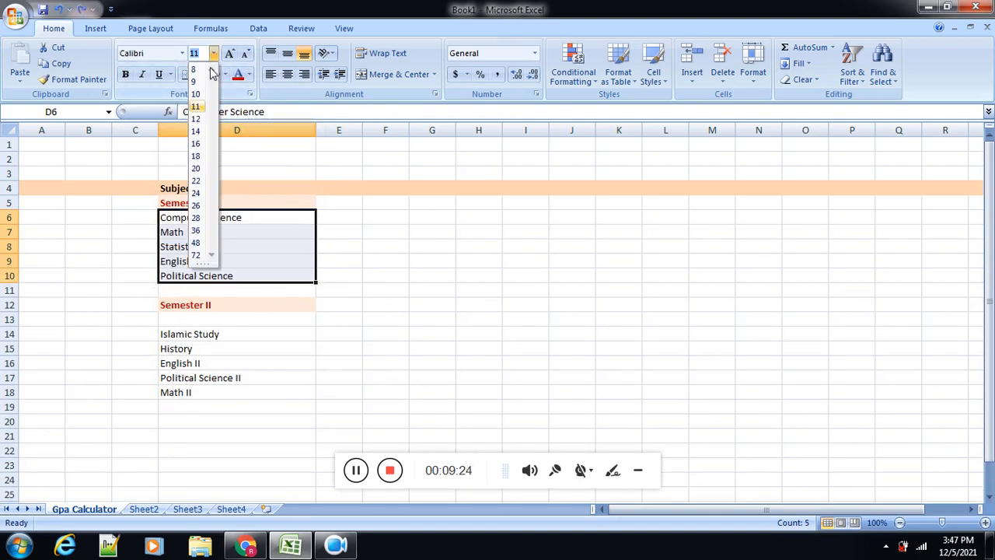
{"action": "left_click", "coordinate": [160, 55]}
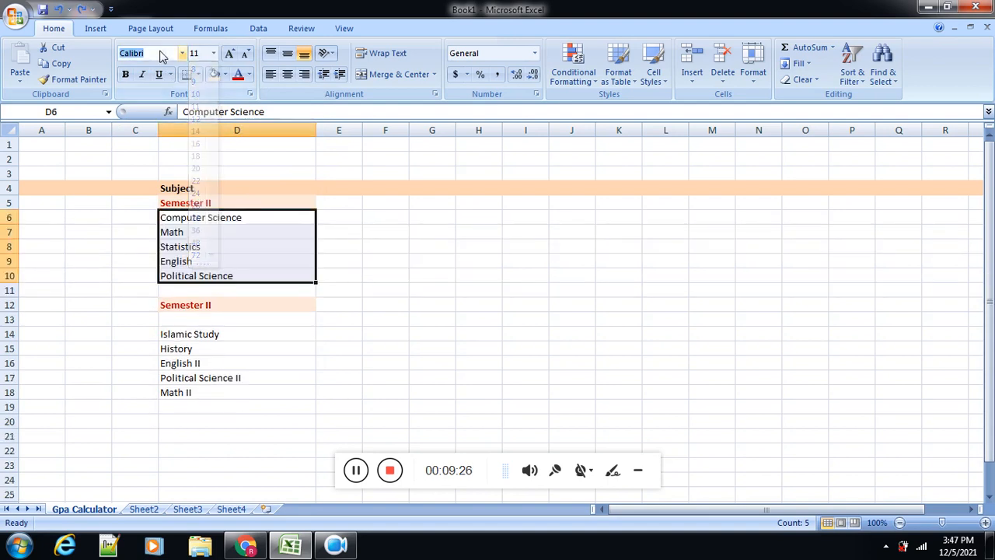
{"action": "type", "text": "GE"}
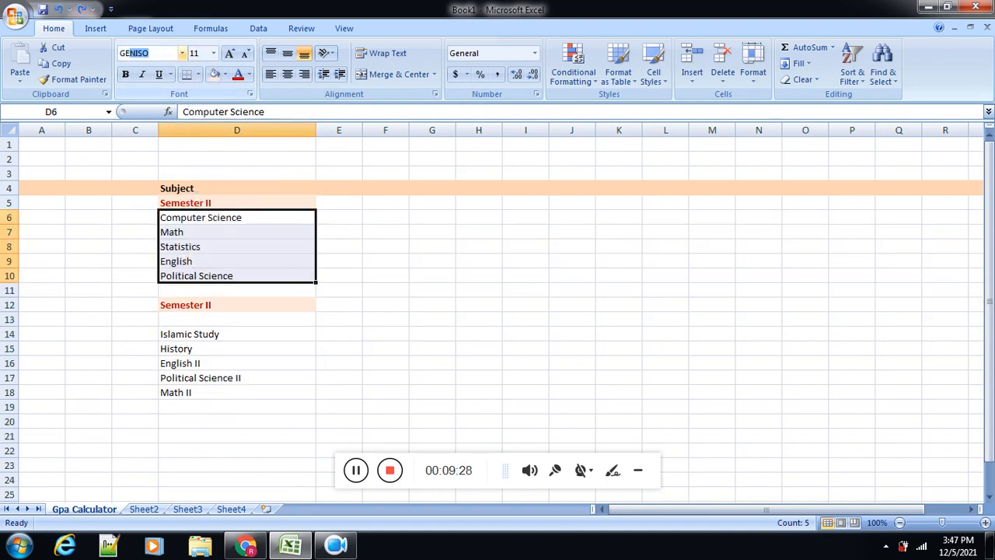
{"action": "type", "text": "orgia"}
{"action": "key", "text": "Return"}
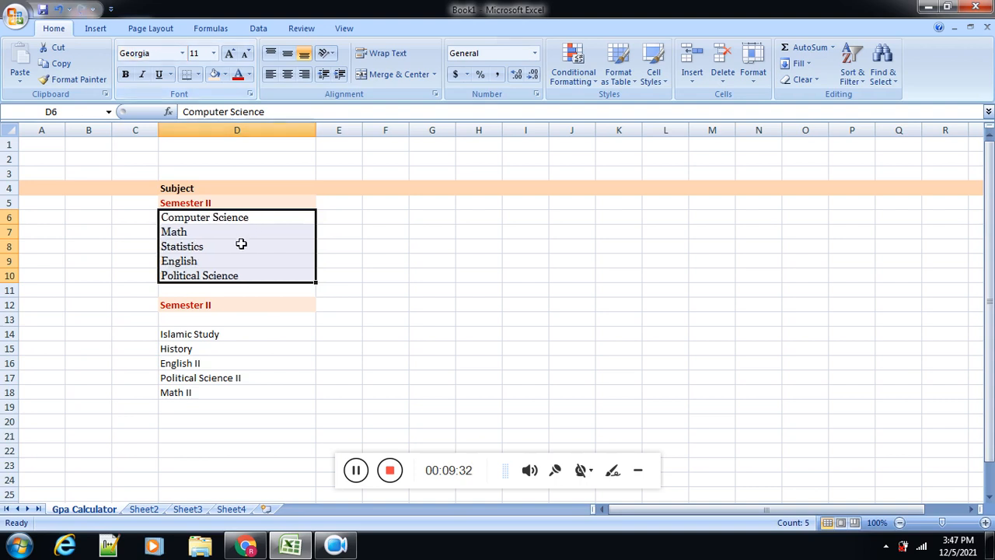
Step: Copy the formatting of D6:D10 onto the second subject list in D14:D18 with Format Painter
{"action": "left_click", "coordinate": [74, 79]}
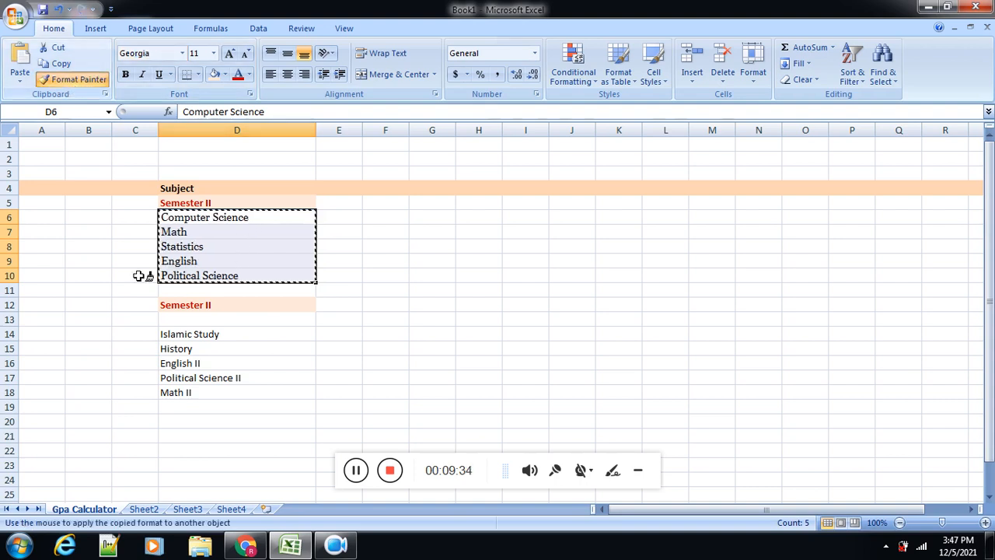
{"action": "left_click_drag", "start_coordinate": [185, 334], "coordinate": [187, 389]}
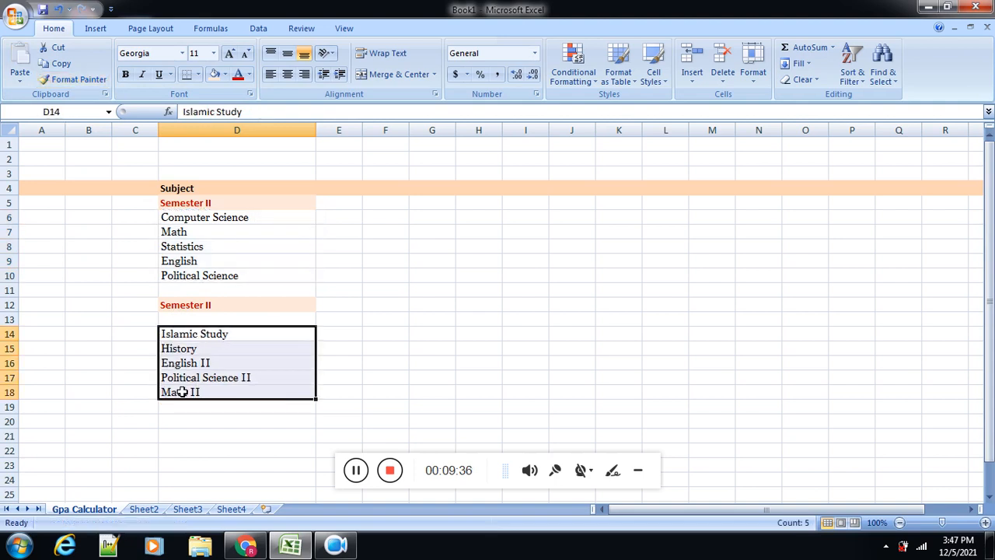
{"action": "left_click", "coordinate": [191, 420]}
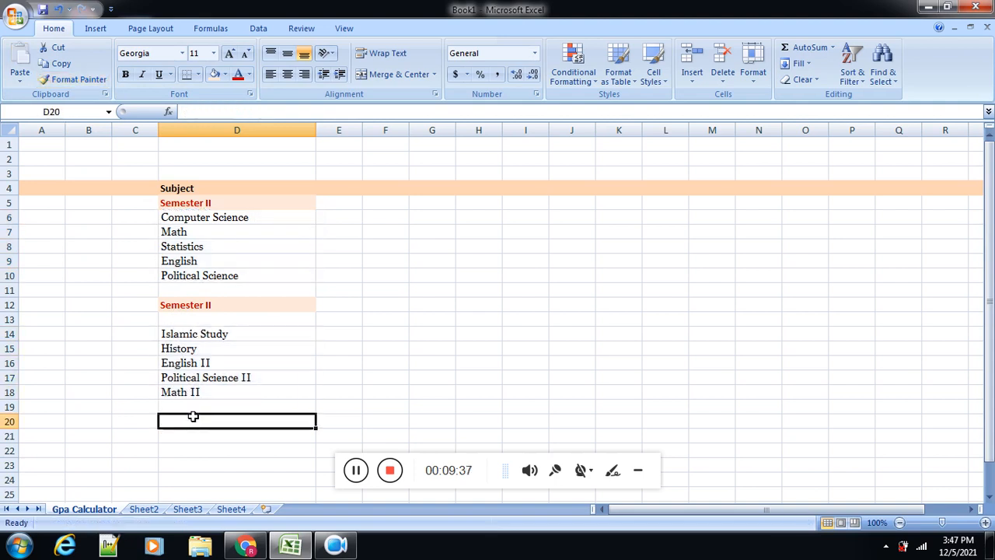
Step: Change the font of the Semester II heading in D12 to Georgia
{"action": "left_click", "coordinate": [230, 302]}
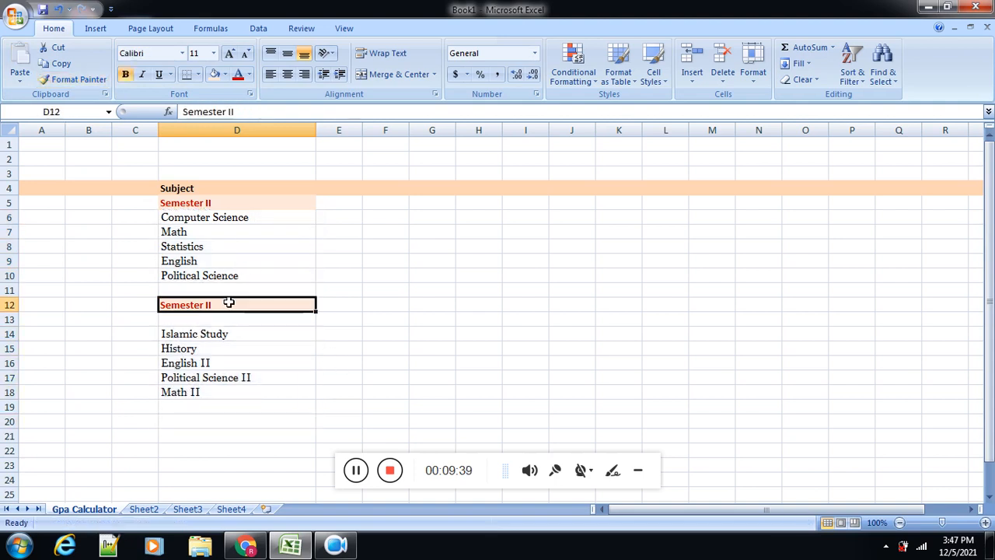
{"action": "left_click", "coordinate": [156, 50]}
{"action": "type", "text": "GE"}
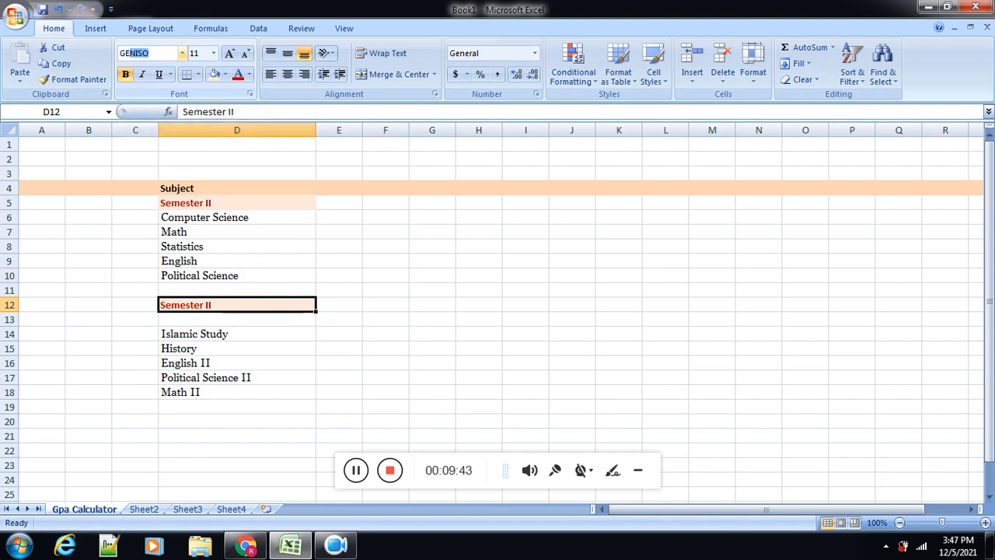
{"action": "type", "text": "o"}
{"action": "key", "text": "Return"}
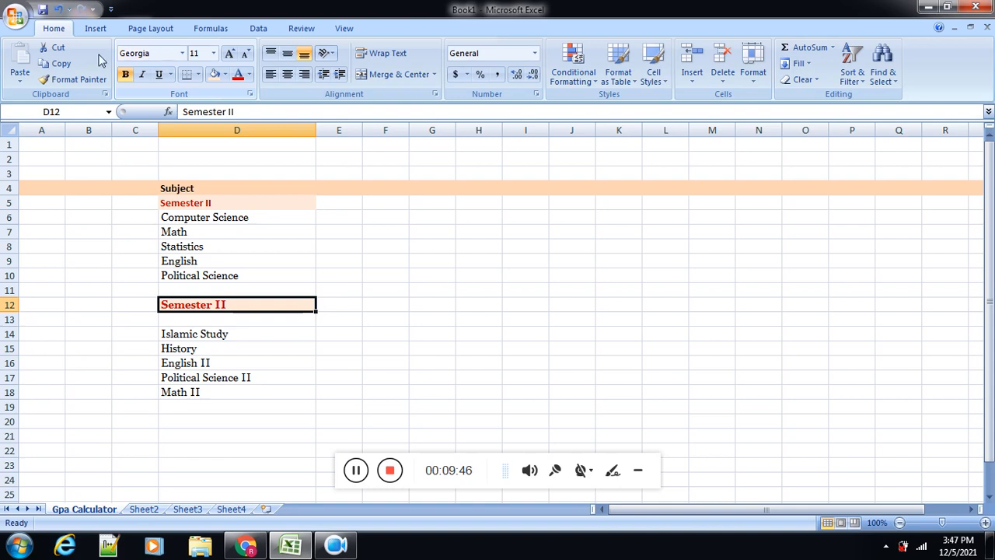
Step: Apply the formatting of heading D12 to the semester heading in D5 with Format Painter
{"action": "left_click", "coordinate": [56, 82]}
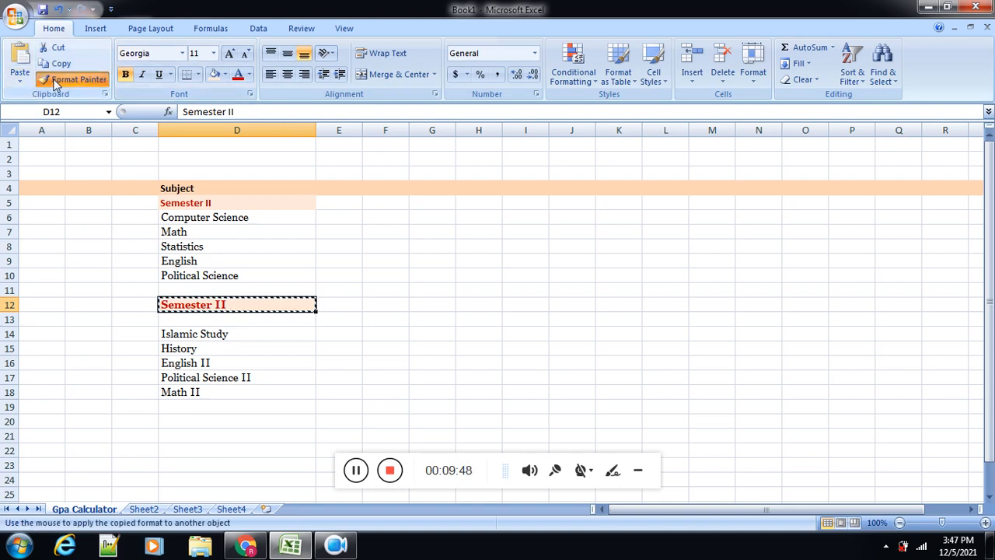
{"action": "left_click", "coordinate": [204, 202]}
{"action": "left_click", "coordinate": [320, 345]}
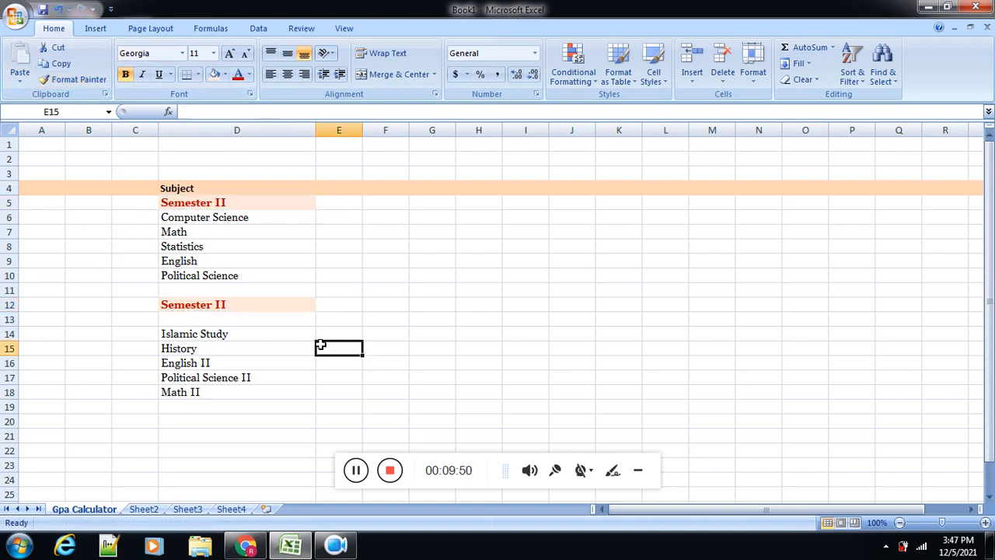
Step: Set the Subject heading in D4 to Georgia, size 14
{"action": "left_click", "coordinate": [243, 187]}
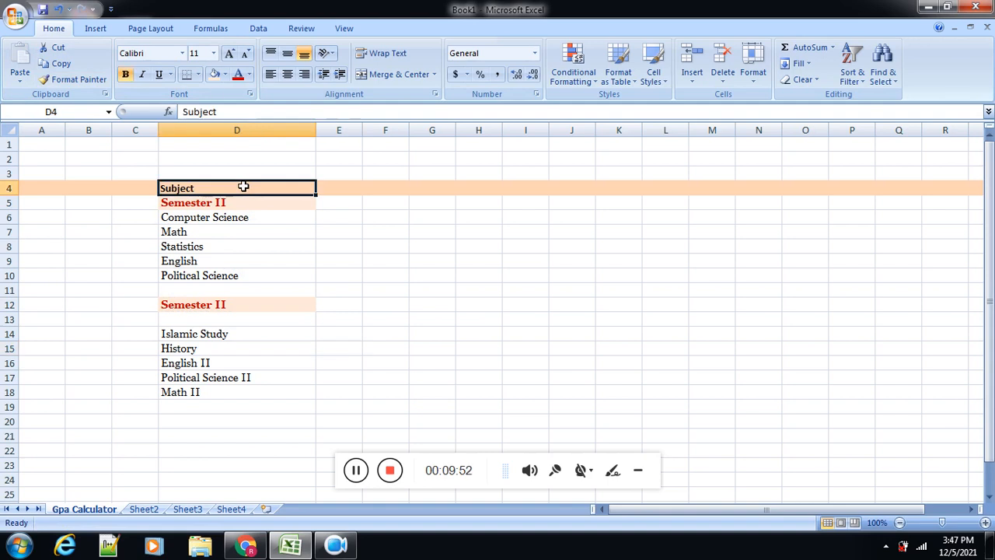
{"action": "left_click", "coordinate": [148, 53]}
{"action": "type", "text": "ge"}
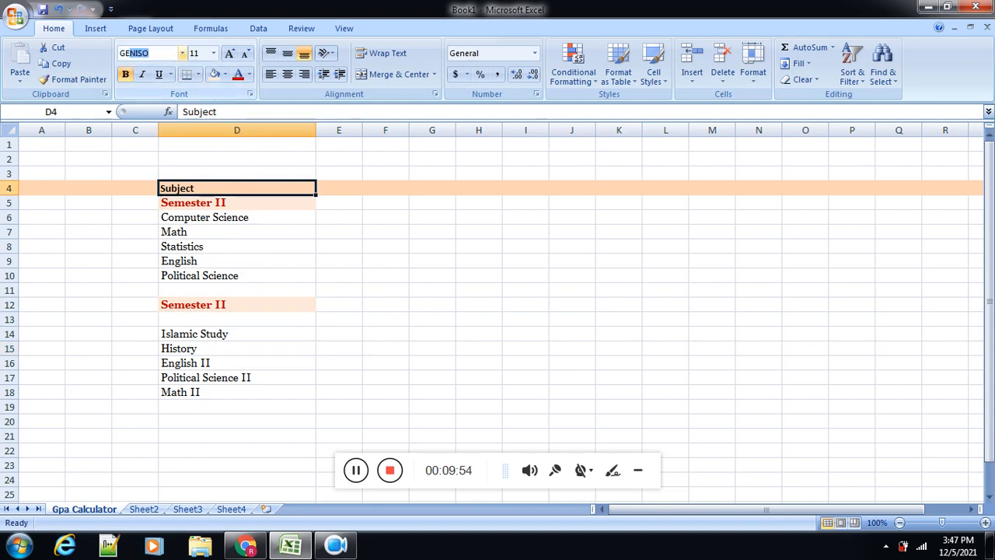
{"action": "type", "text": "orgia"}
{"action": "key", "text": "Return"}
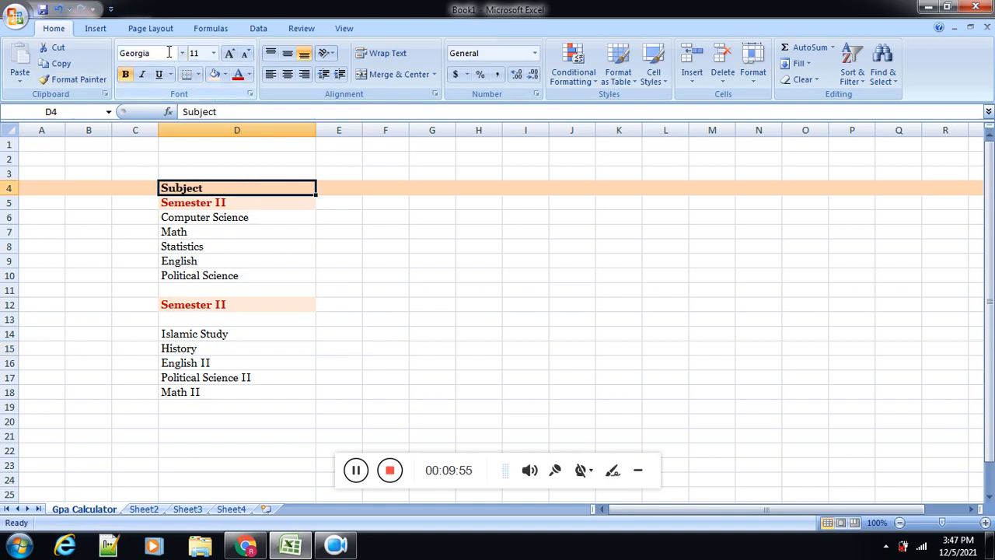
{"action": "left_click", "coordinate": [213, 52]}
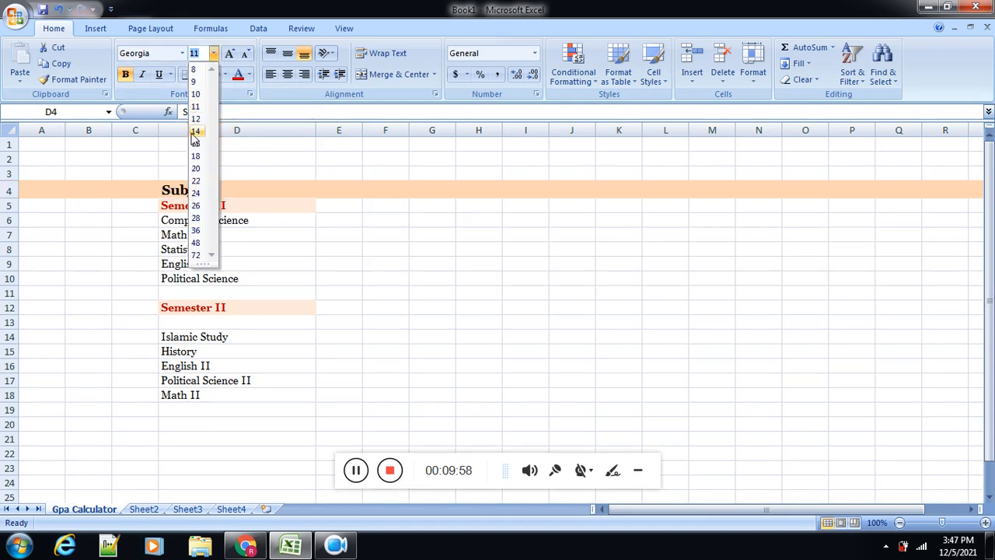
{"action": "left_click", "coordinate": [195, 133]}
{"action": "left_click", "coordinate": [204, 263]}
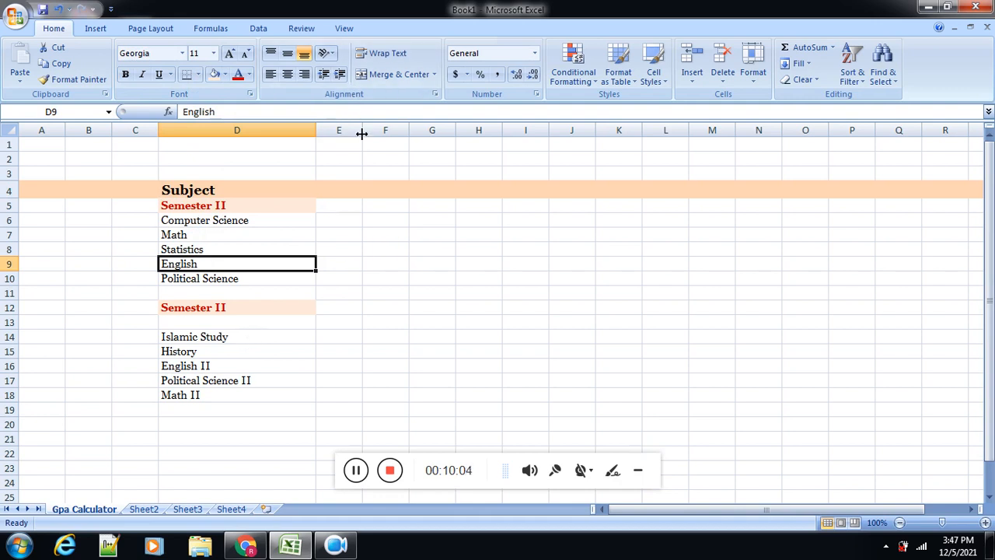
Step: Widen column E and enter the heading CH in cell E4
{"action": "left_click_drag", "start_coordinate": [361, 134], "coordinate": [443, 146]}
{"action": "left_click", "coordinate": [386, 189]}
{"action": "type", "text": "C"}
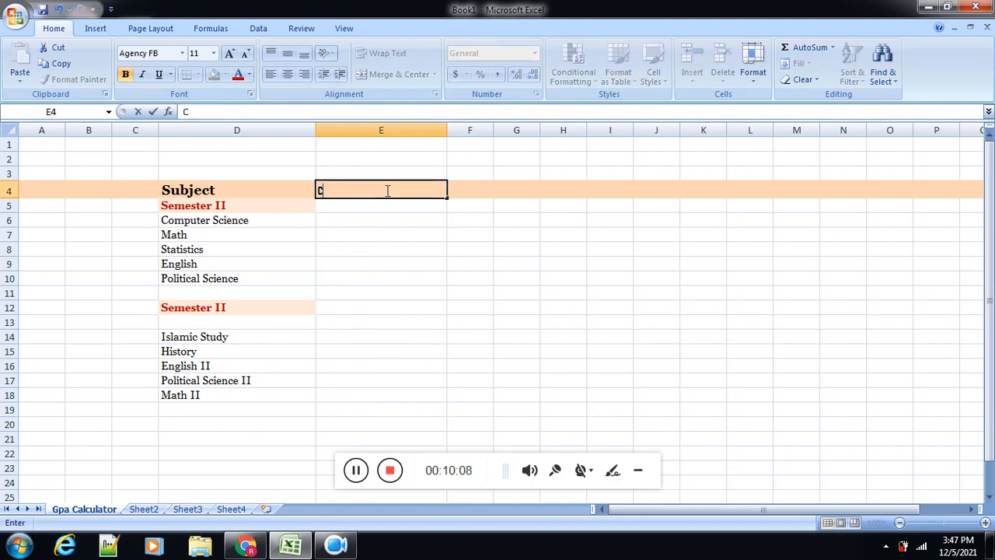
{"action": "type", "text": "H"}
Step: Enter the CH values 3, 3, 3, 3 and 4 for the first subject list in E6:E10
{"action": "left_click", "coordinate": [349, 214]}
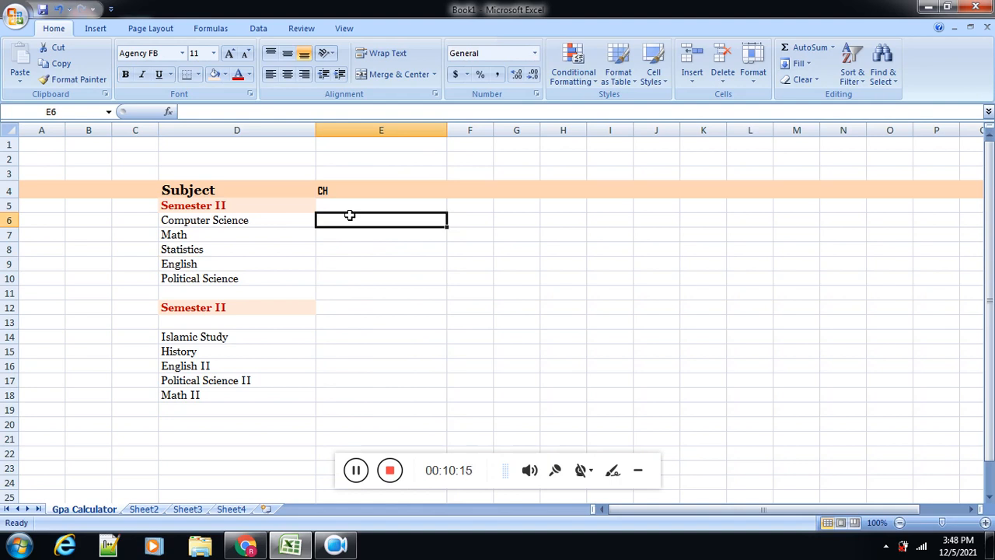
{"action": "type", "text": "3"}
{"action": "key", "text": "Return"}
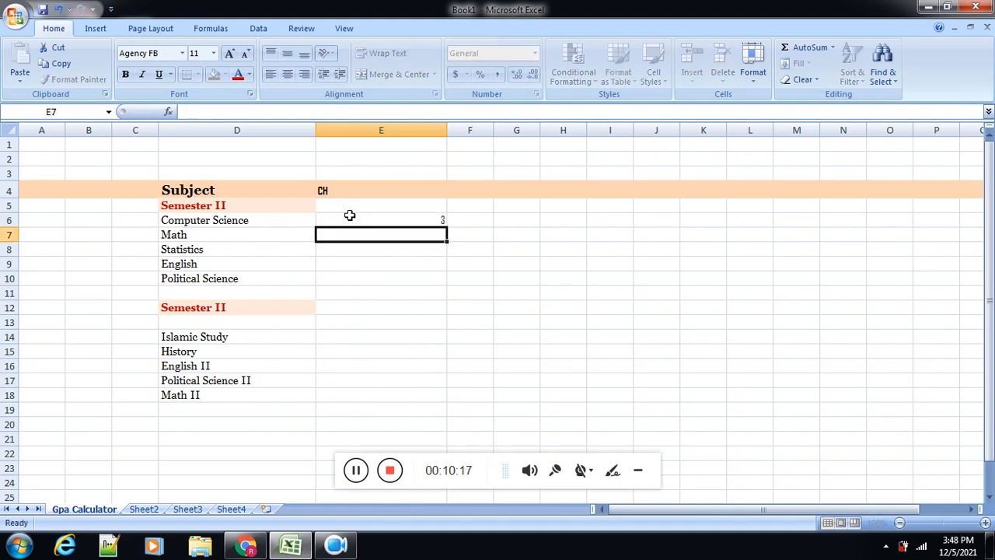
{"action": "type", "text": "3"}
{"action": "key", "text": "Return"}
{"action": "type", "text": "3"}
{"action": "key", "text": "Return"}
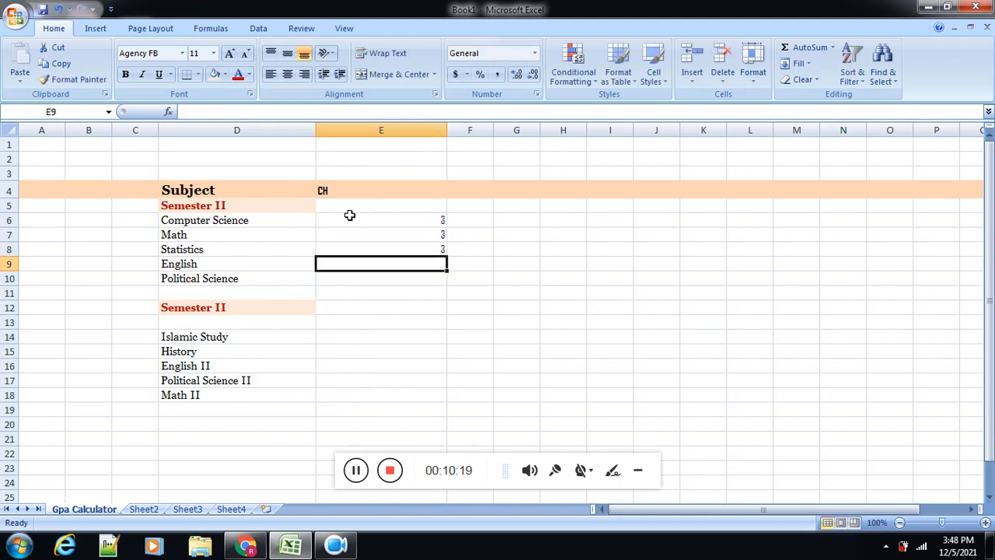
{"action": "type", "text": "3"}
{"action": "key", "text": "Return"}
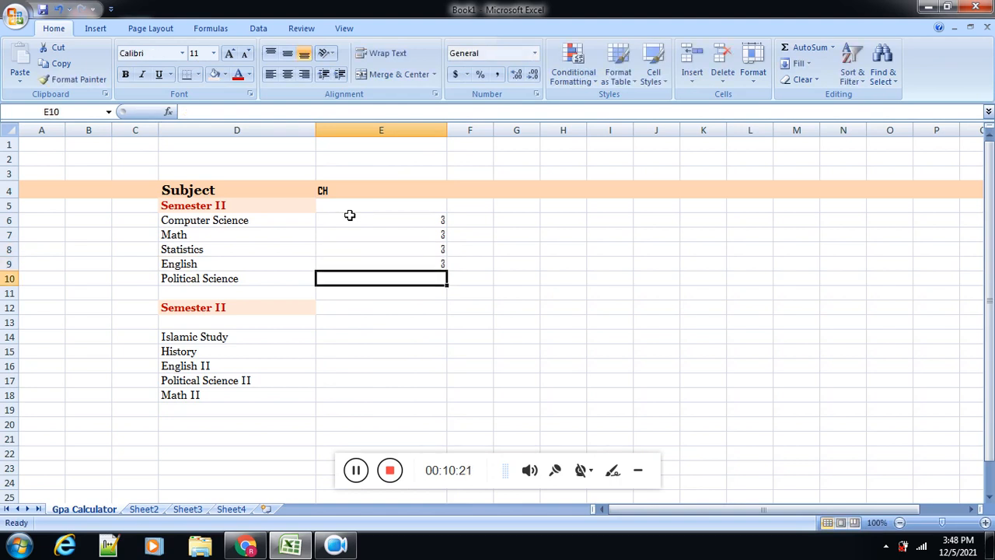
{"action": "type", "text": "4"}
{"action": "key", "text": "Return"}
{"action": "key", "text": "Return"}
{"action": "key", "text": "Return"}
{"action": "key", "text": "Return"}
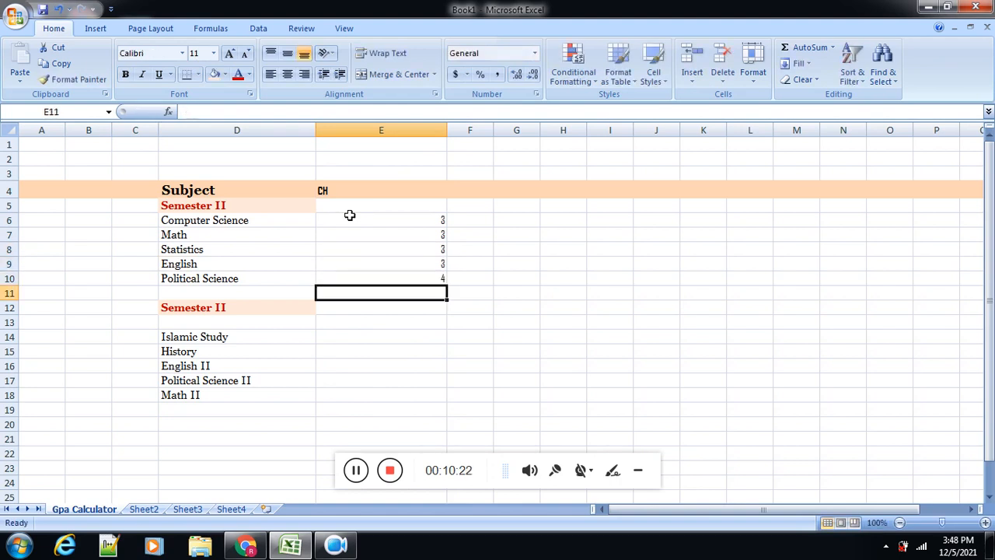
Step: Fill in the CH values 3, 3, 3, 4 and 3 for the second subject list in E14:E18
{"action": "type", "text": "3"}
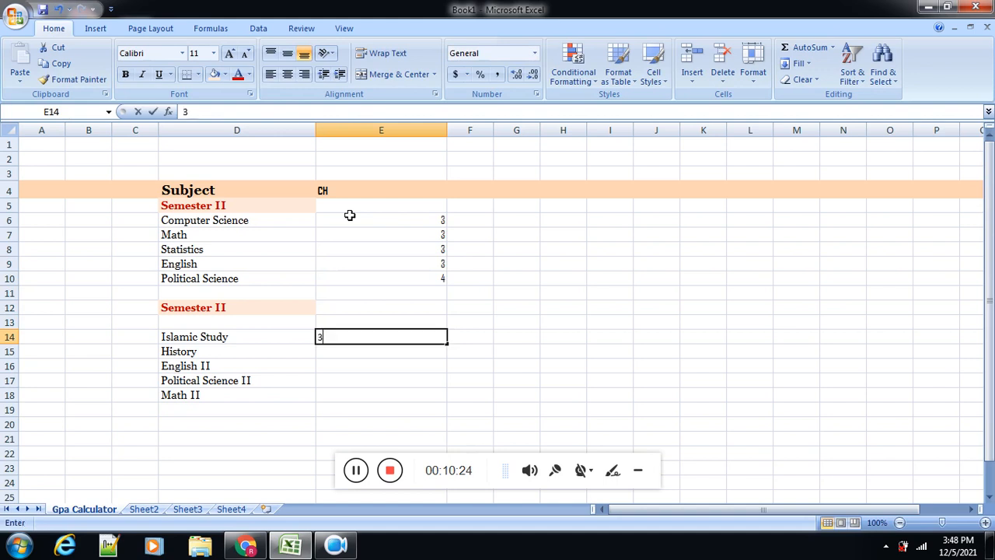
{"action": "key", "text": "Return"}
{"action": "type", "text": "3"}
{"action": "key", "text": "Return"}
{"action": "type", "text": "3"}
{"action": "key", "text": "Return"}
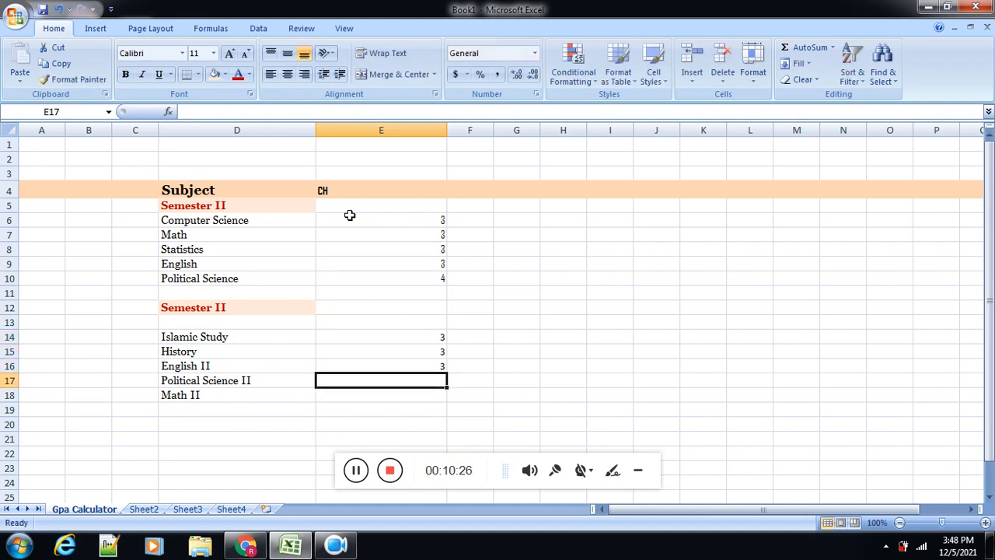
{"action": "type", "text": "4"}
{"action": "key", "text": "Return"}
{"action": "type", "text": "3"}
{"action": "key", "text": "Return"}
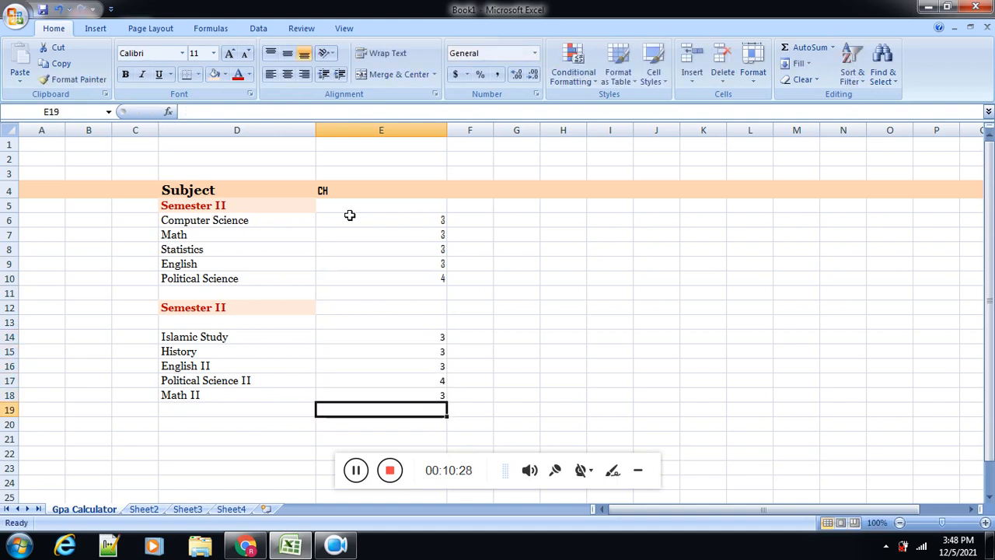
Step: Left-align the whole of column E and increase its indent by one level
{"action": "left_click", "coordinate": [419, 126]}
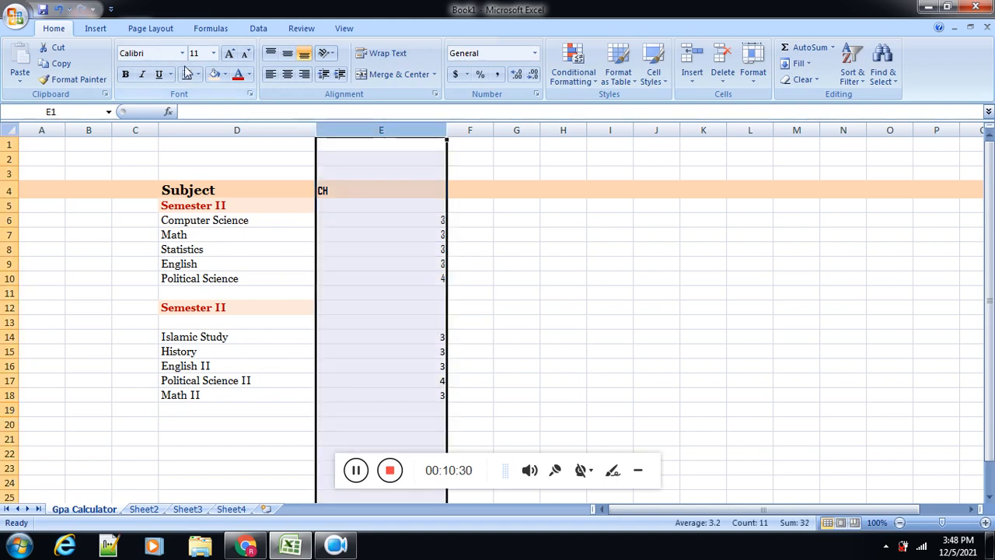
{"action": "left_click", "coordinate": [271, 75]}
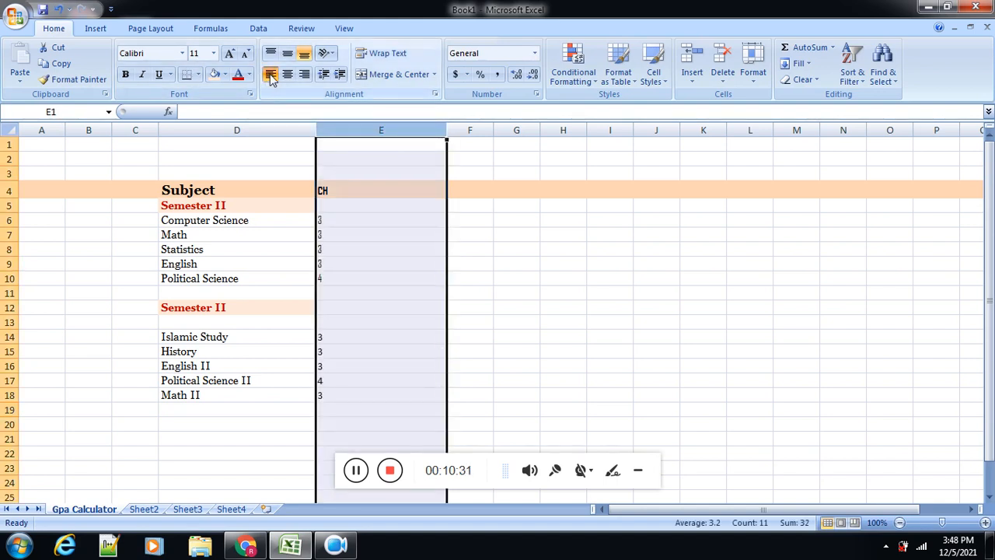
{"action": "left_click", "coordinate": [340, 76]}
{"action": "left_click", "coordinate": [378, 365]}
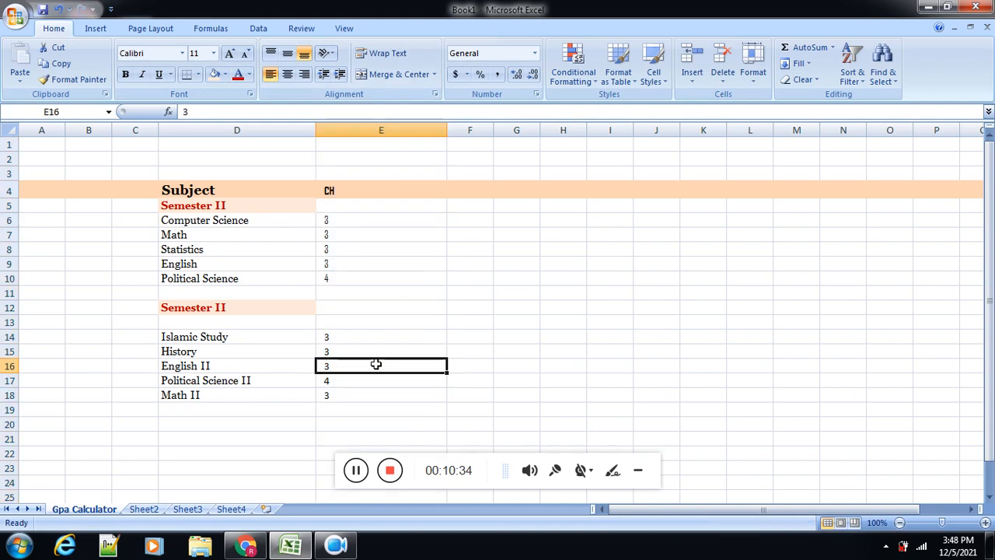
{"action": "left_click", "coordinate": [247, 220]}
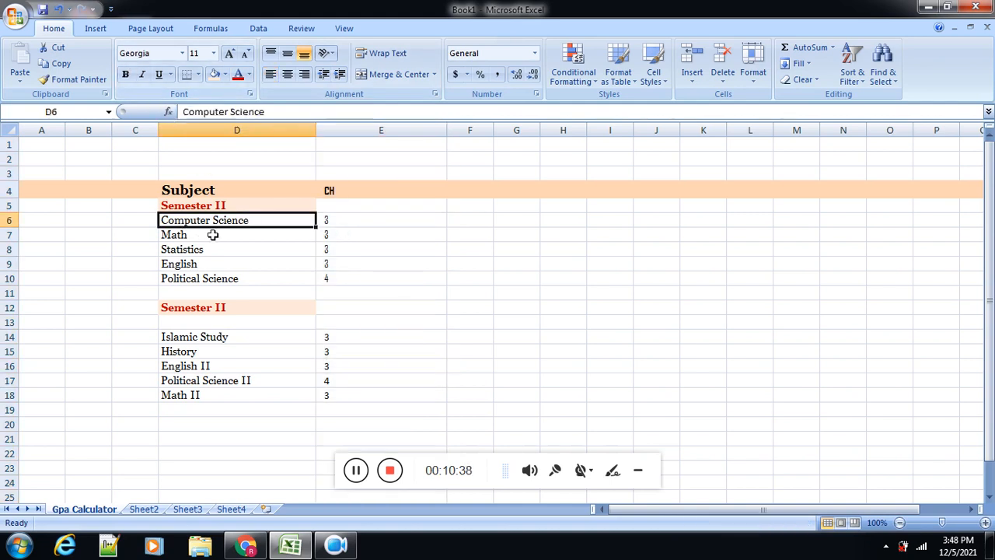
Step: Copy the formatting of cell D6 onto the CH values in E6:E18, then left-align them with one indent level
{"action": "left_click", "coordinate": [90, 84]}
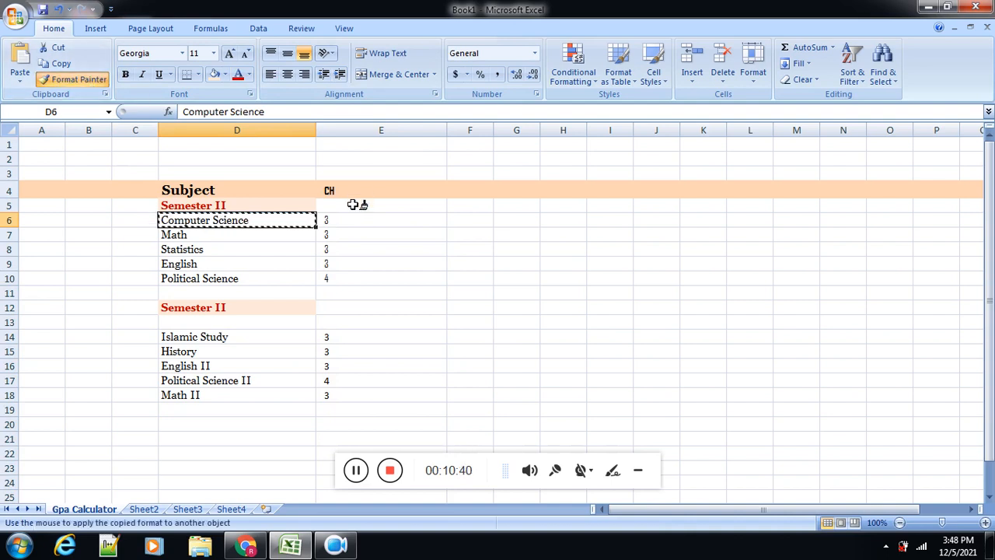
{"action": "left_click_drag", "start_coordinate": [352, 220], "coordinate": [352, 403]}
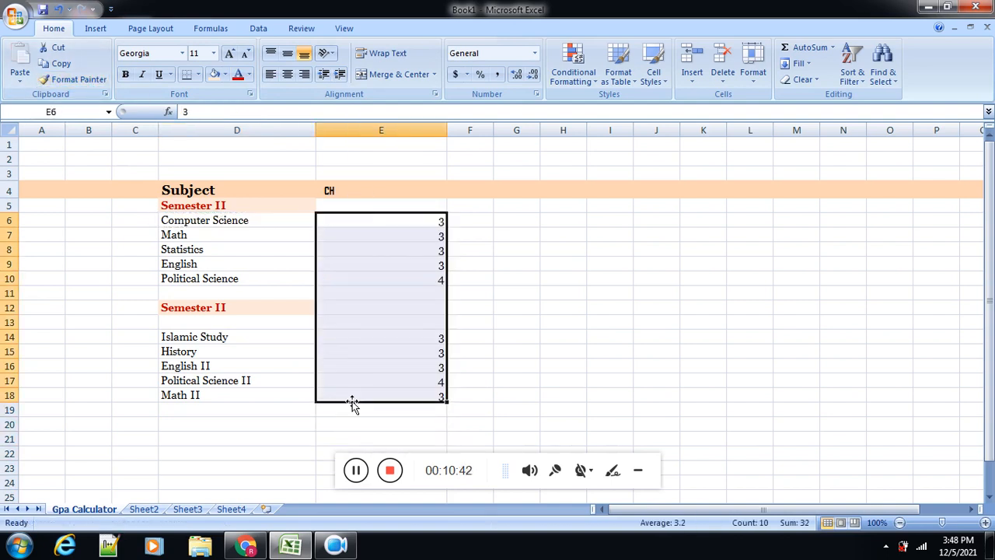
{"action": "left_click", "coordinate": [271, 76]}
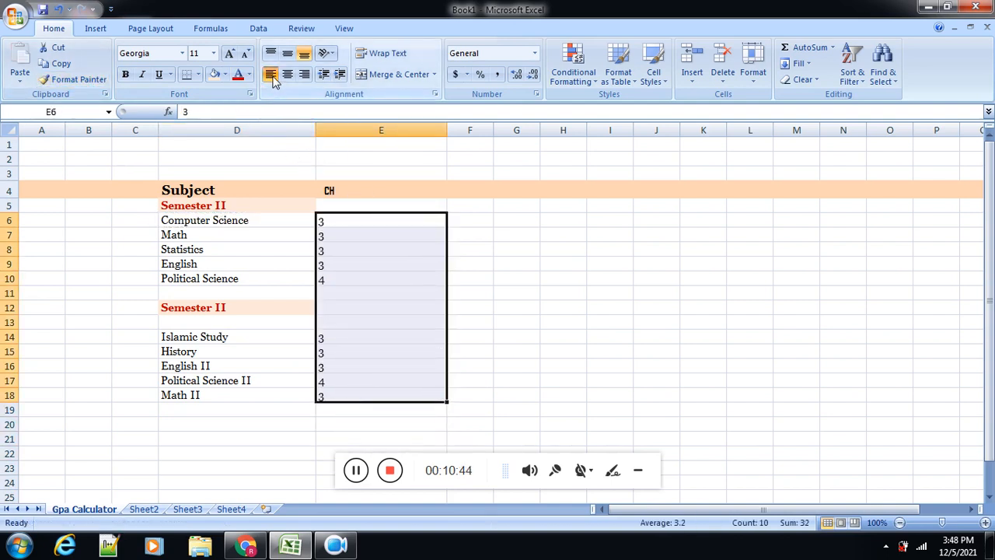
{"action": "left_click", "coordinate": [341, 75]}
{"action": "left_click", "coordinate": [405, 307]}
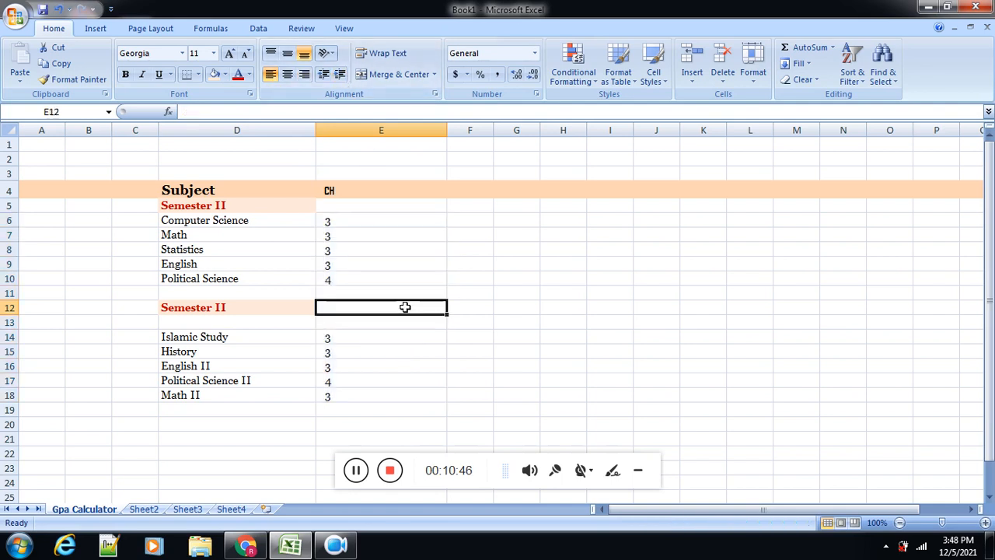
Step: Save the workbook in the Documents library as GpaCalculator.xlsx
{"action": "key", "text": "ctrl+s"}
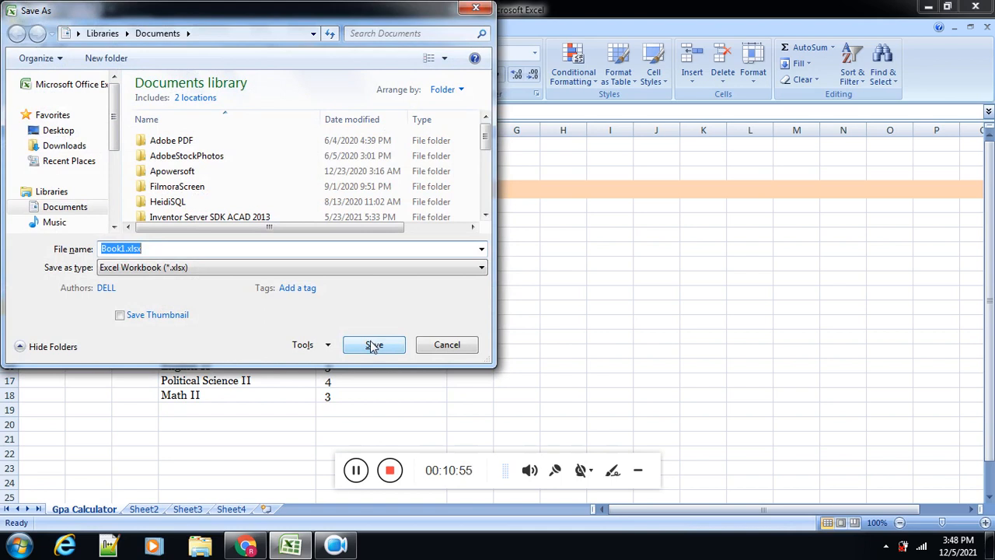
{"action": "key", "text": "End"}
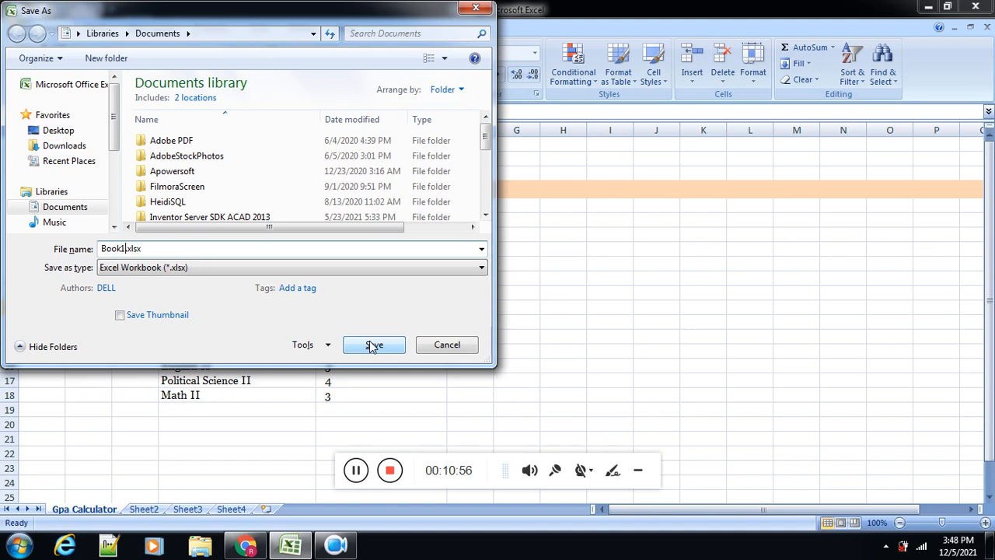
{"action": "key", "text": "shift+Left"}
{"action": "key", "text": "shift+Left"}
{"action": "key", "text": "shift+Left"}
{"action": "key", "text": "shift+Left"}
{"action": "key", "text": "shift+Left"}
{"action": "type", "text": "Gpa "}
{"action": "type", "text": "C"}
{"action": "type", "text": "alculato"}
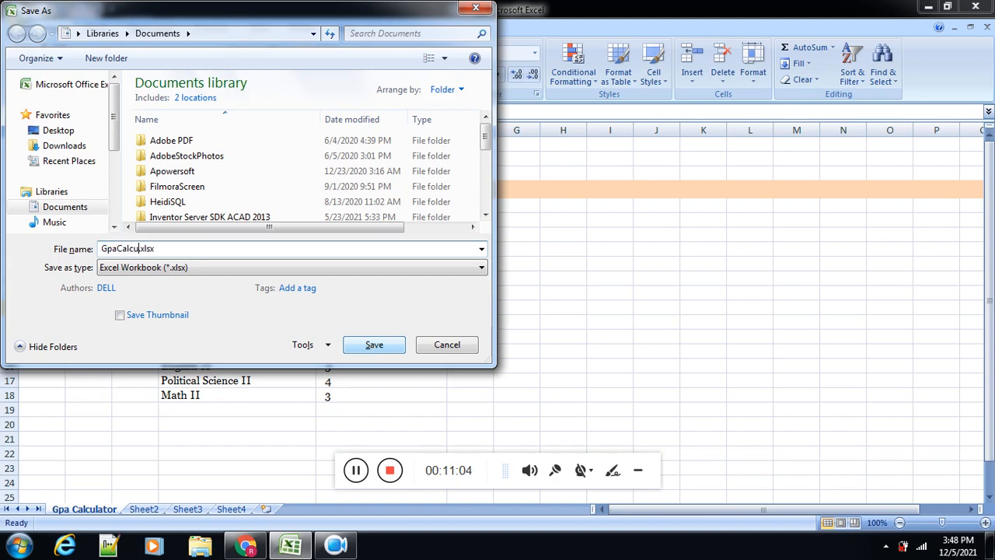
{"action": "type", "text": "r"}
{"action": "left_click", "coordinate": [369, 341]}
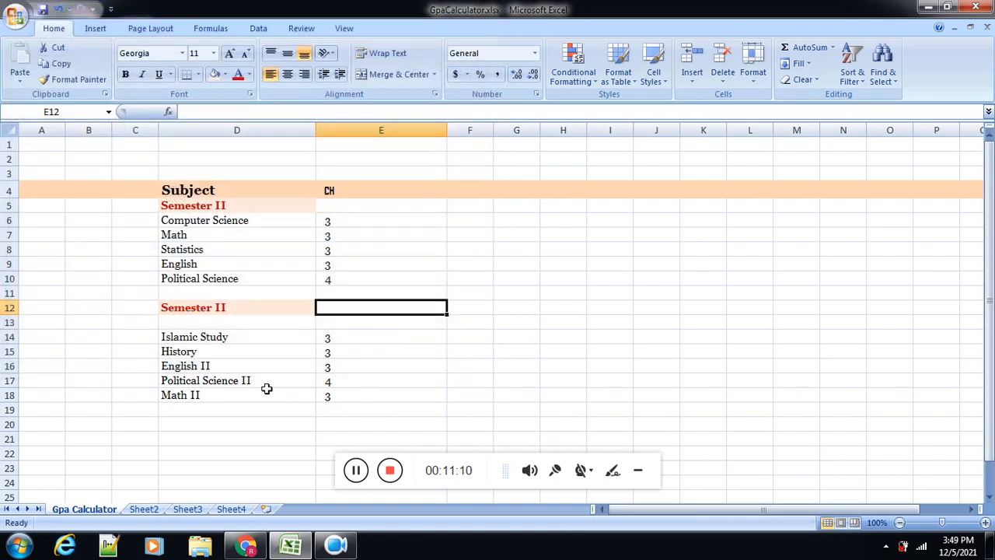
Step: Enter the heading Marks in cell F4 and widen column F slightly
{"action": "left_click", "coordinate": [483, 190]}
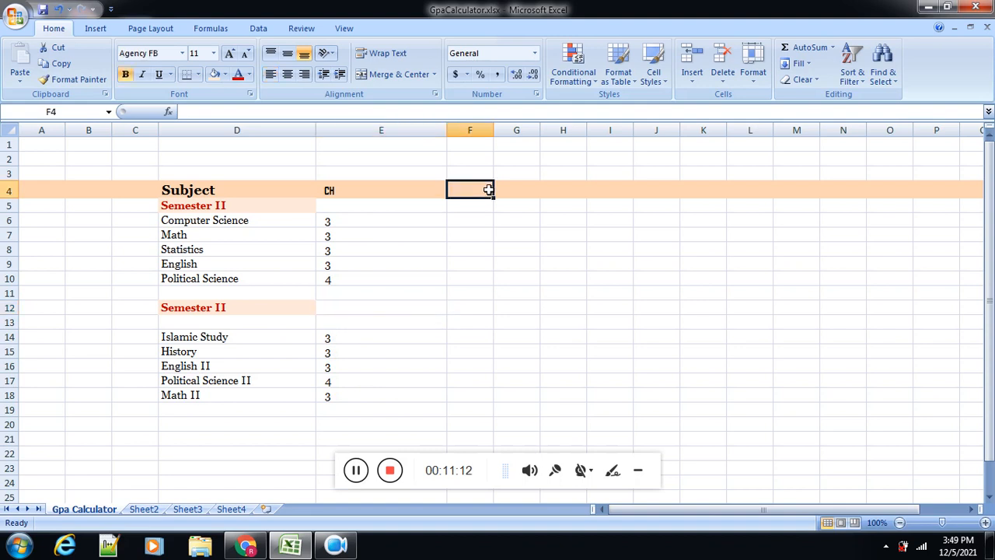
{"action": "type", "text": "Mas"}
{"action": "key", "text": "BackSpace"}
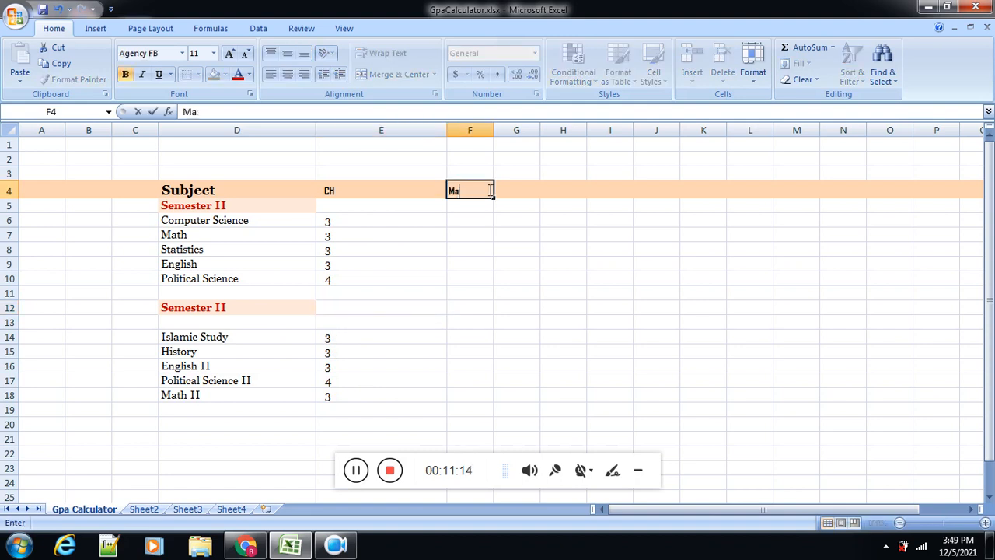
{"action": "type", "text": "rks"}
{"action": "left_click", "coordinate": [487, 270]}
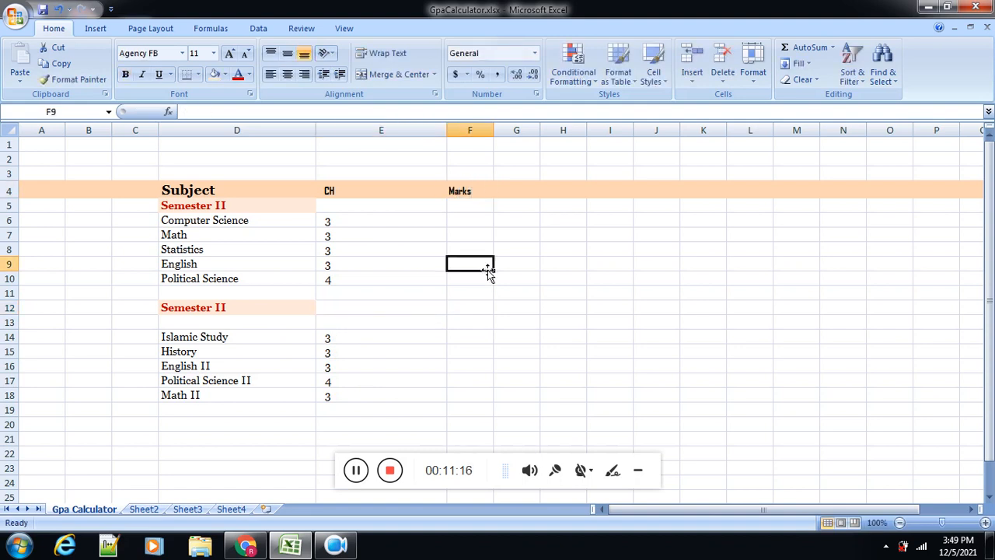
{"action": "left_click", "coordinate": [466, 222]}
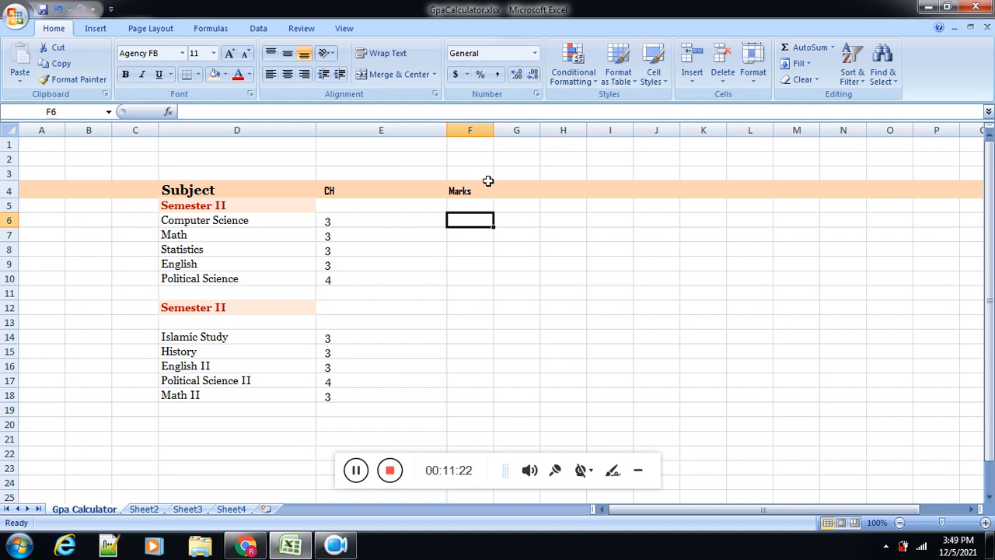
{"action": "left_click_drag", "start_coordinate": [492, 130], "coordinate": [512, 129]}
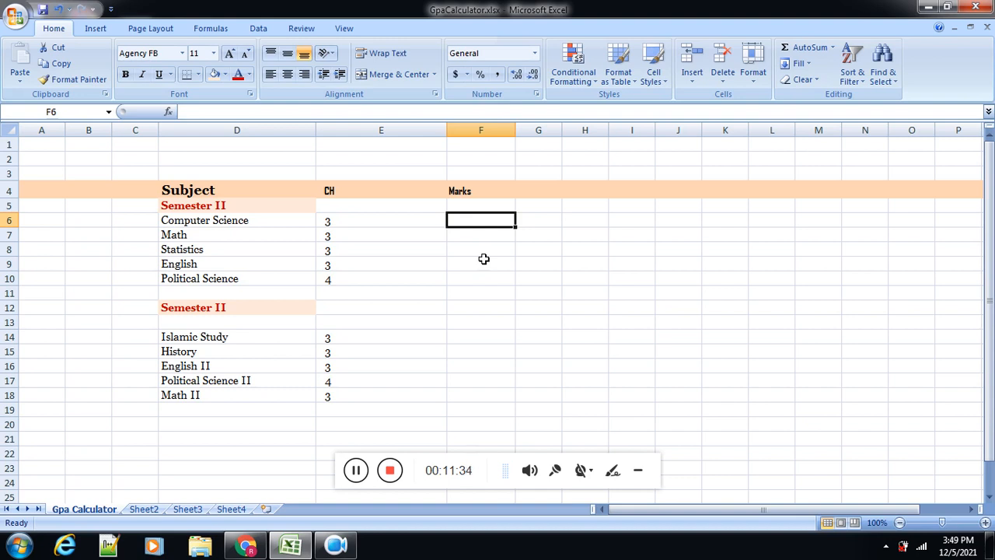
Step: Enter the marks 89, 50, 77, 75 and 49 for the first subject list in F6:F10
{"action": "type", "text": "89"}
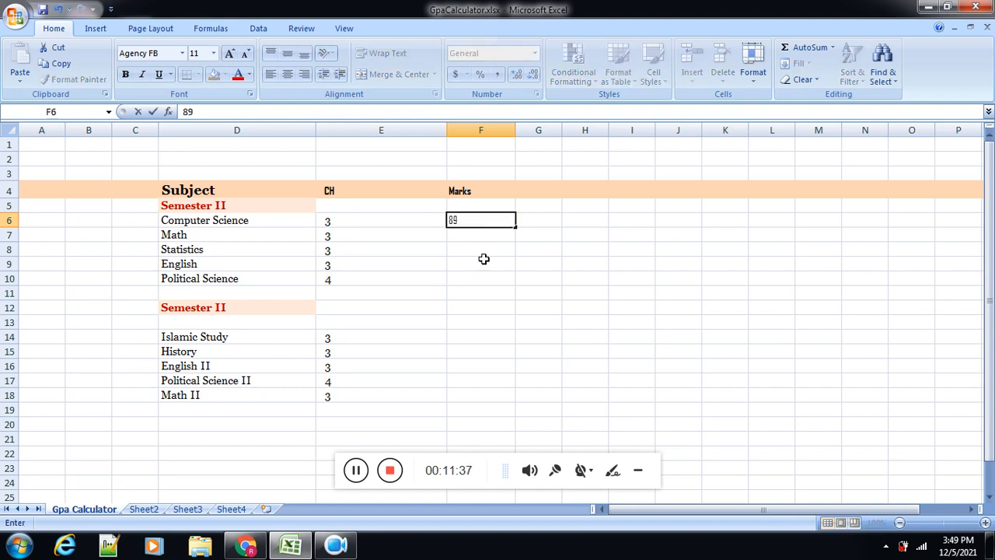
{"action": "key", "text": "Return"}
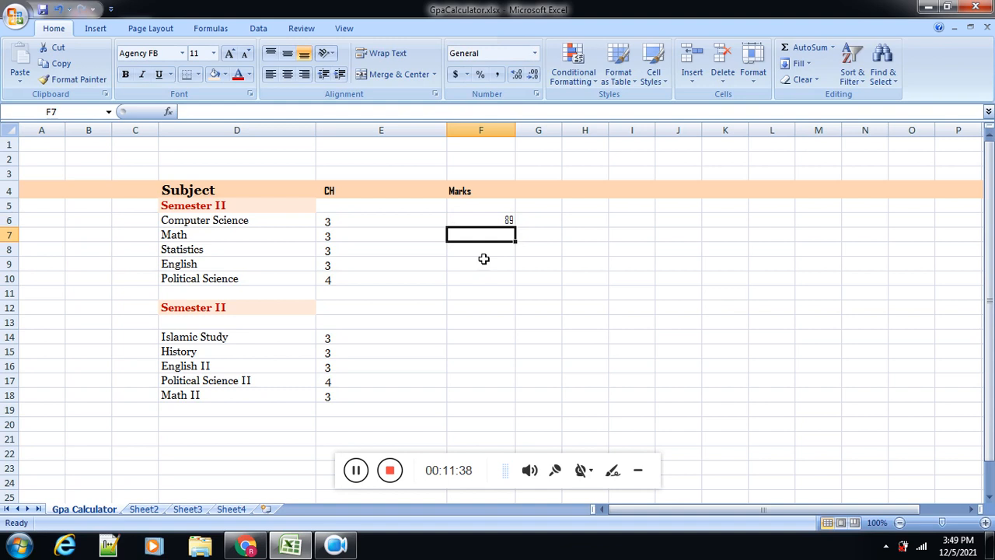
{"action": "type", "text": "50"}
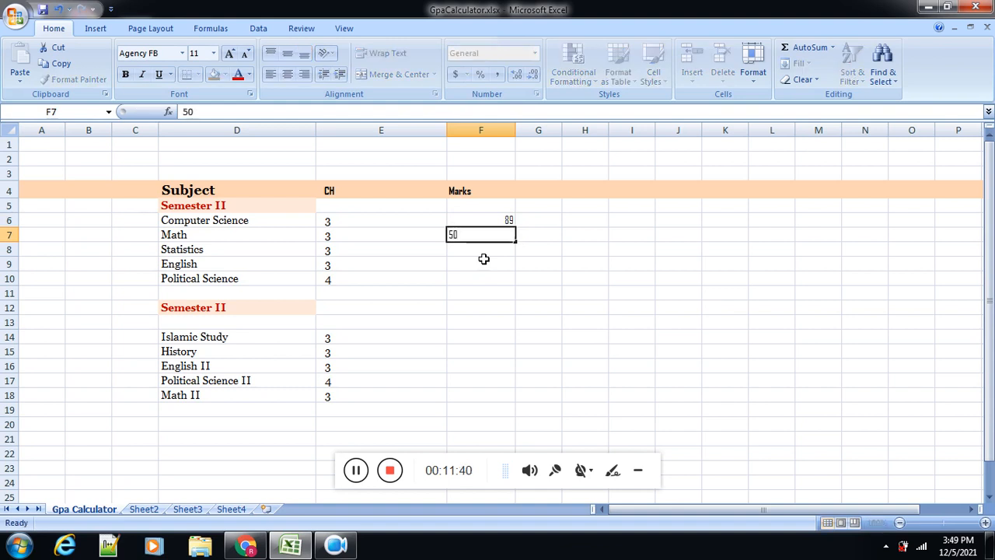
{"action": "key", "text": "Return"}
{"action": "type", "text": "77"}
{"action": "key", "text": "Return"}
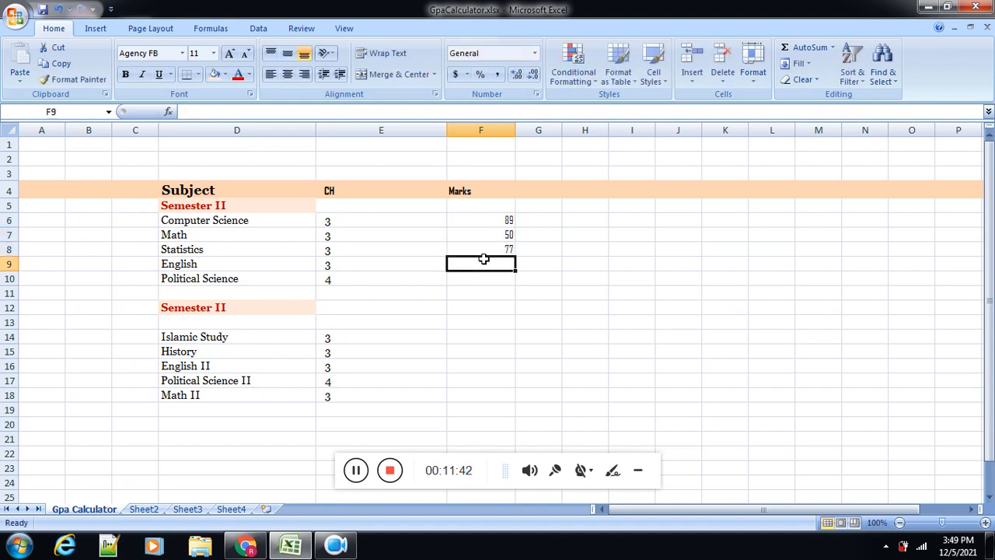
{"action": "type", "text": "75"}
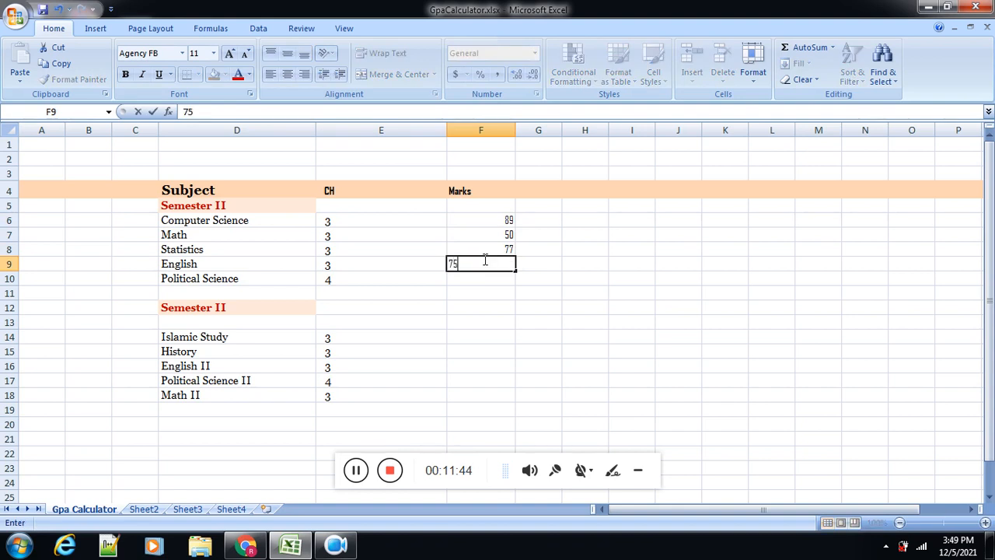
{"action": "key", "text": "Return"}
{"action": "type", "text": "49"}
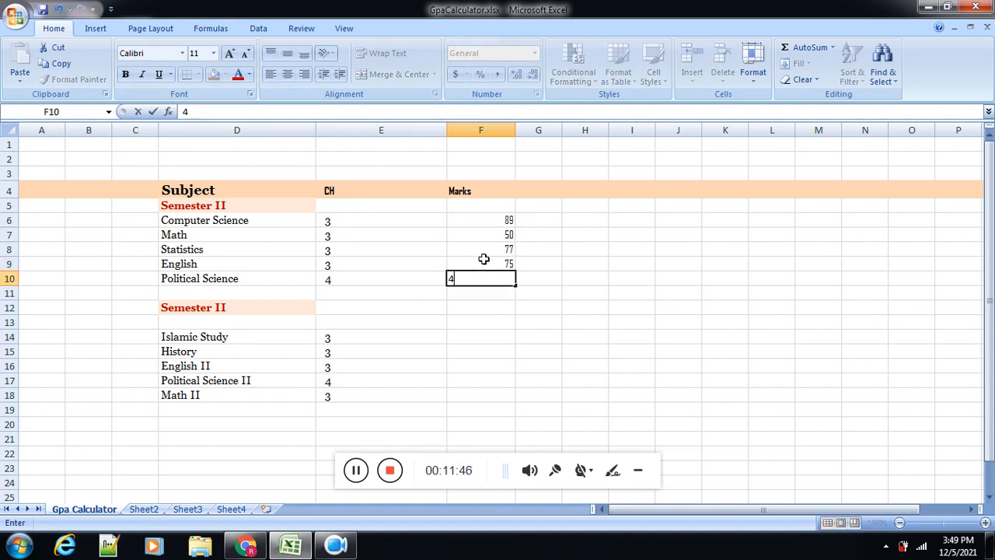
{"action": "key", "text": "Return"}
Step: Fill in the marks 66, 99, 67, 87 and 55 for the second subject list in F14:F18
{"action": "key", "text": "Down"}
{"action": "key", "text": "Down"}
{"action": "key", "text": "Down"}
{"action": "key", "text": "Down"}
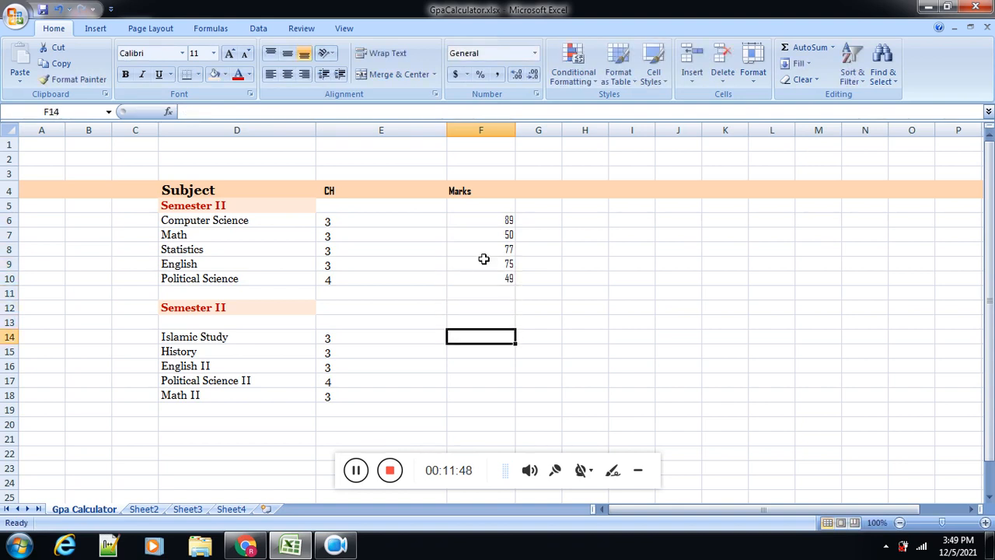
{"action": "key", "text": "Up"}
{"action": "type", "text": "66"}
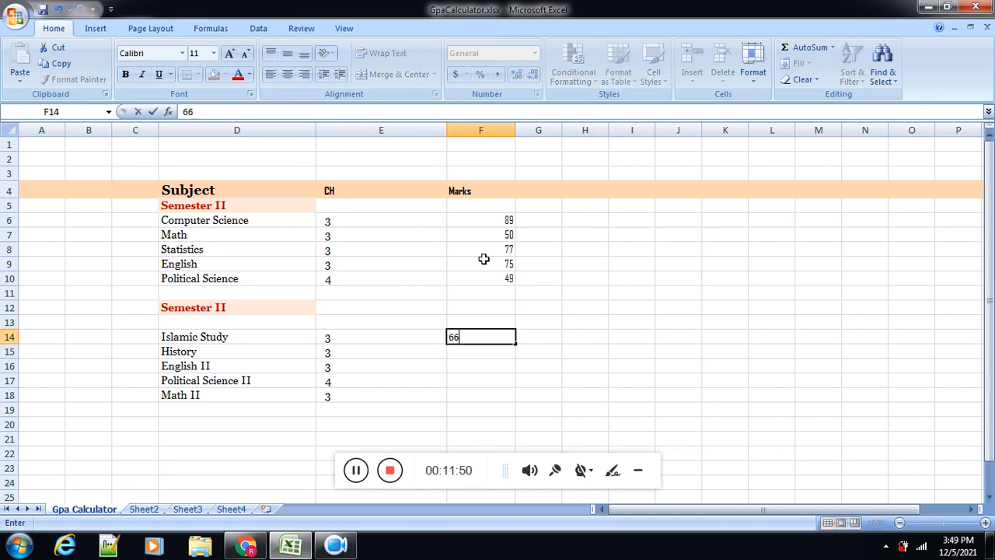
{"action": "key", "text": "Return"}
{"action": "type", "text": "99"}
{"action": "key", "text": "Return"}
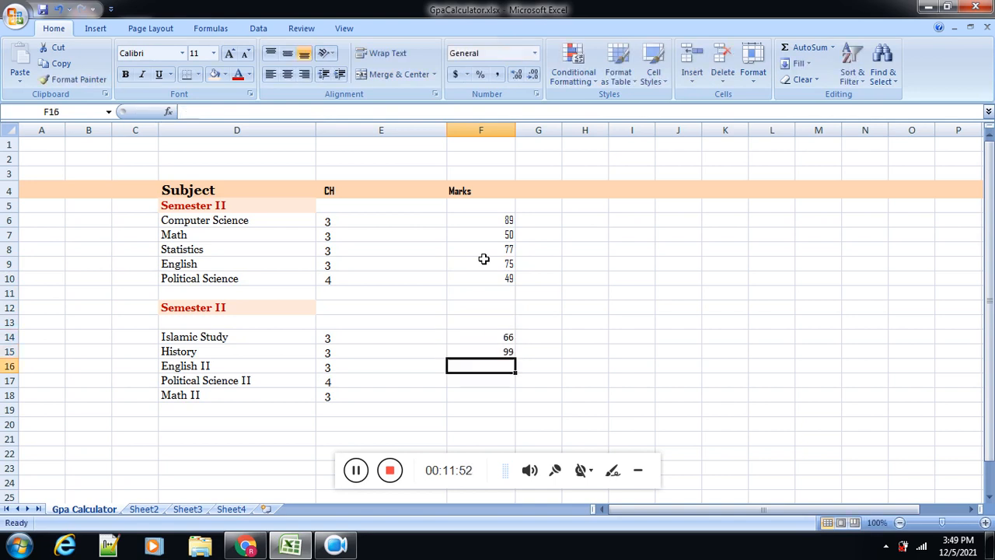
{"action": "type", "text": "67"}
{"action": "key", "text": "Return"}
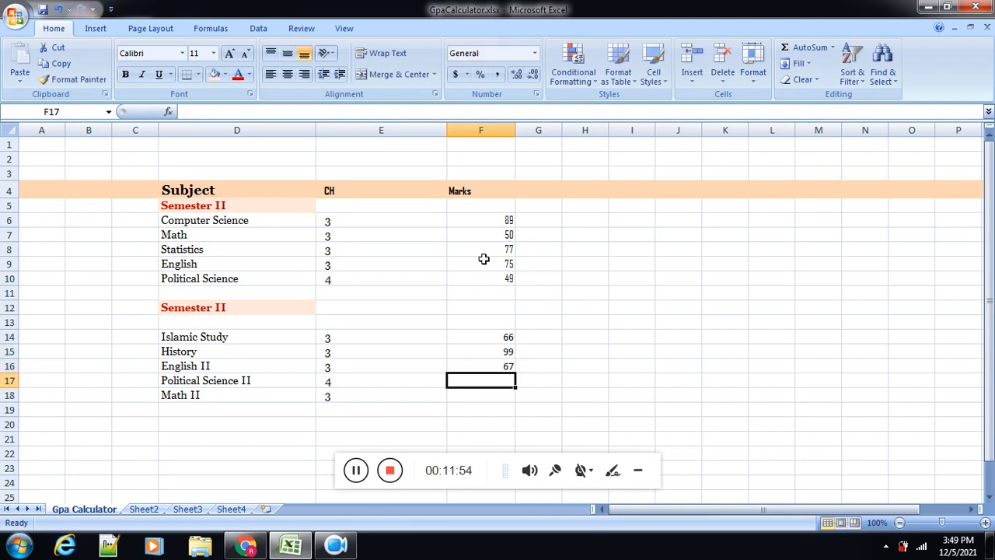
{"action": "key", "text": "Return"}
{"action": "key", "text": "Up"}
{"action": "type", "text": "87"}
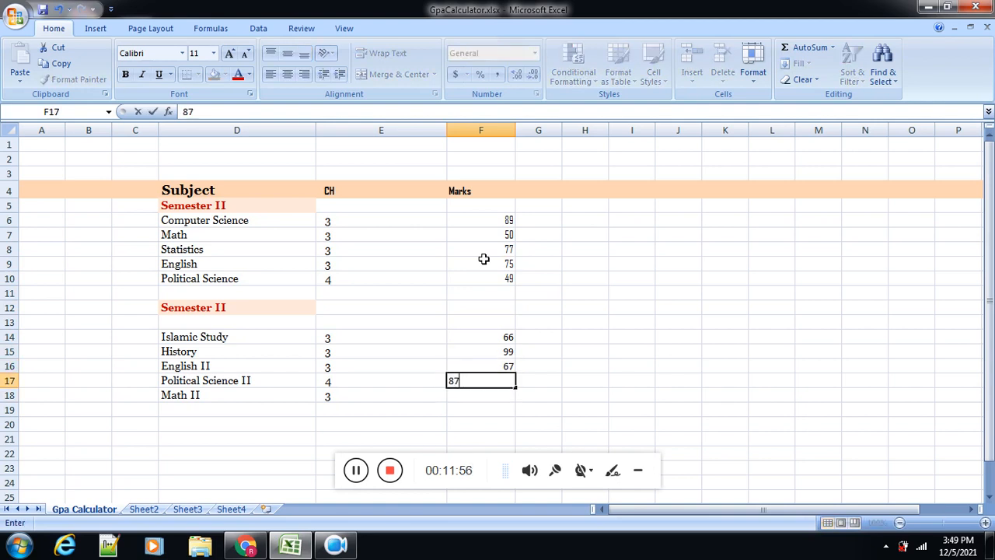
{"action": "key", "text": "Return"}
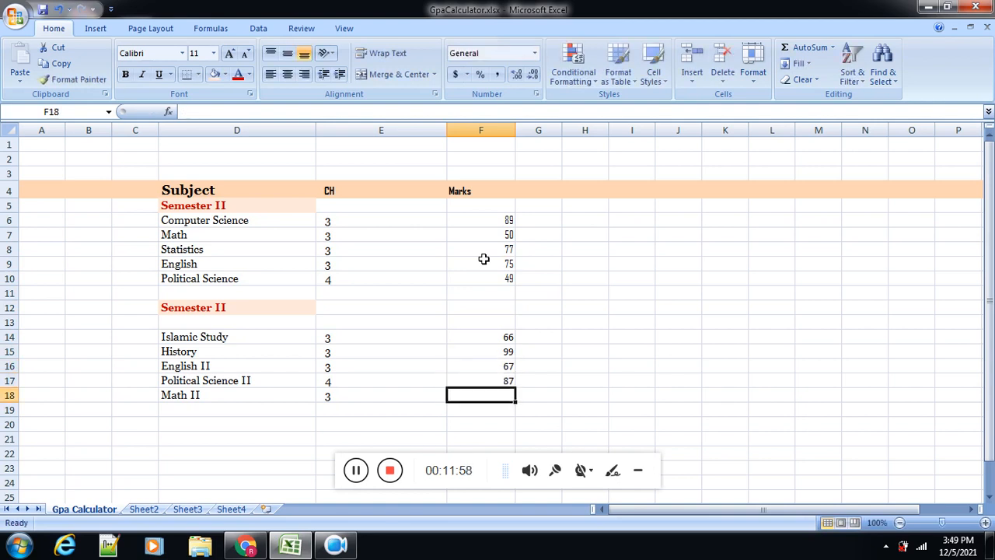
{"action": "type", "text": "55"}
Step: Set the range E6:N18 to the Georgia font and left-align it with one indent level
{"action": "left_click_drag", "start_coordinate": [500, 223], "coordinate": [505, 395]}
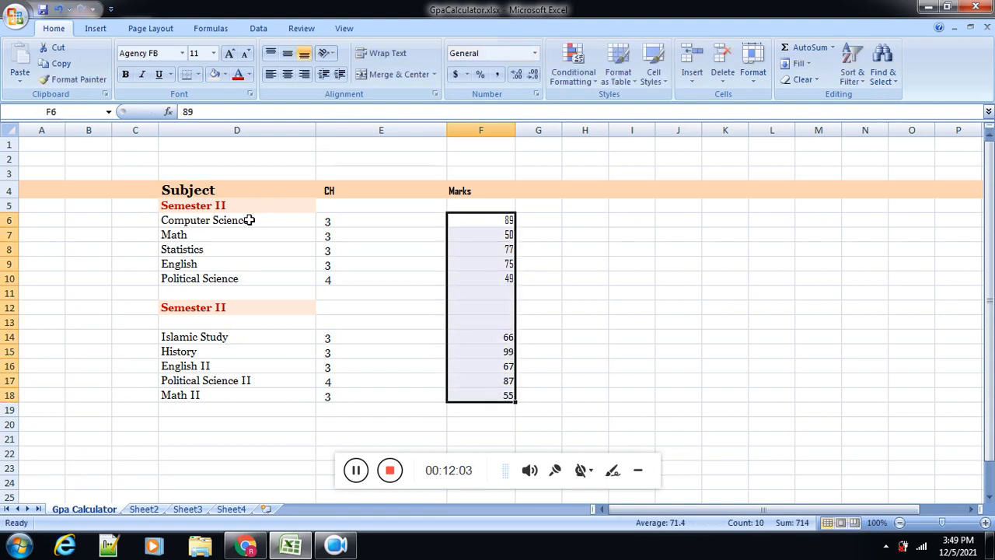
{"action": "left_click_drag", "start_coordinate": [358, 222], "coordinate": [846, 389]}
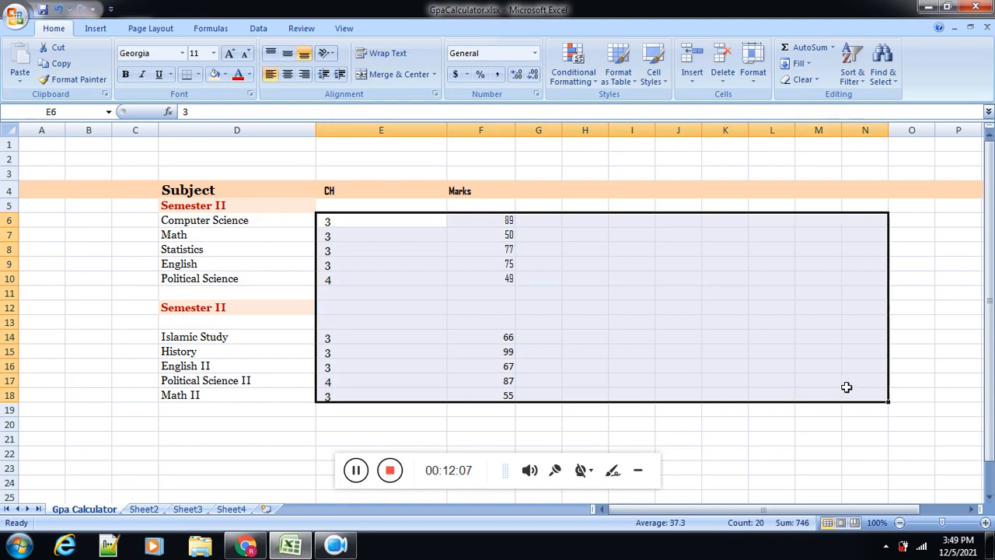
{"action": "left_click", "coordinate": [183, 54]}
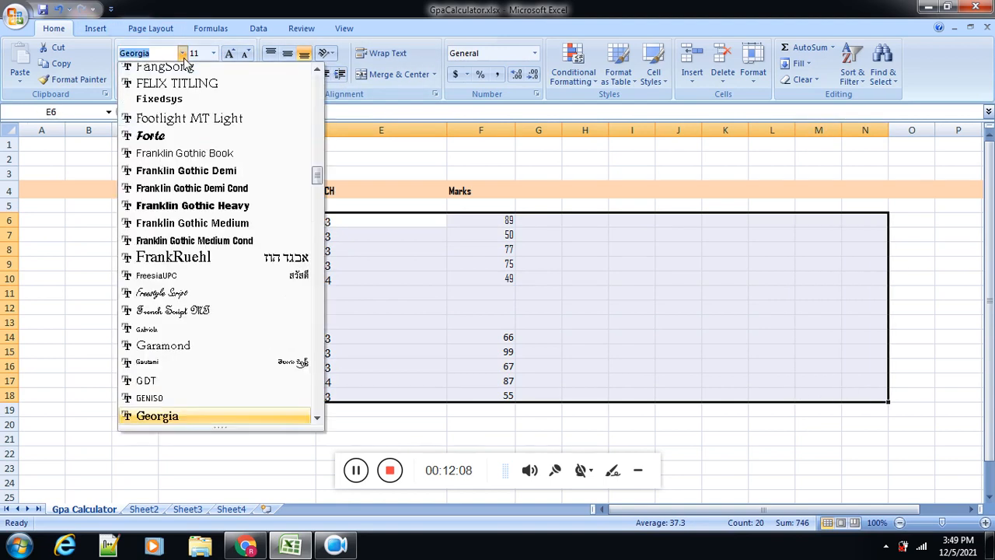
{"action": "key", "text": "Return"}
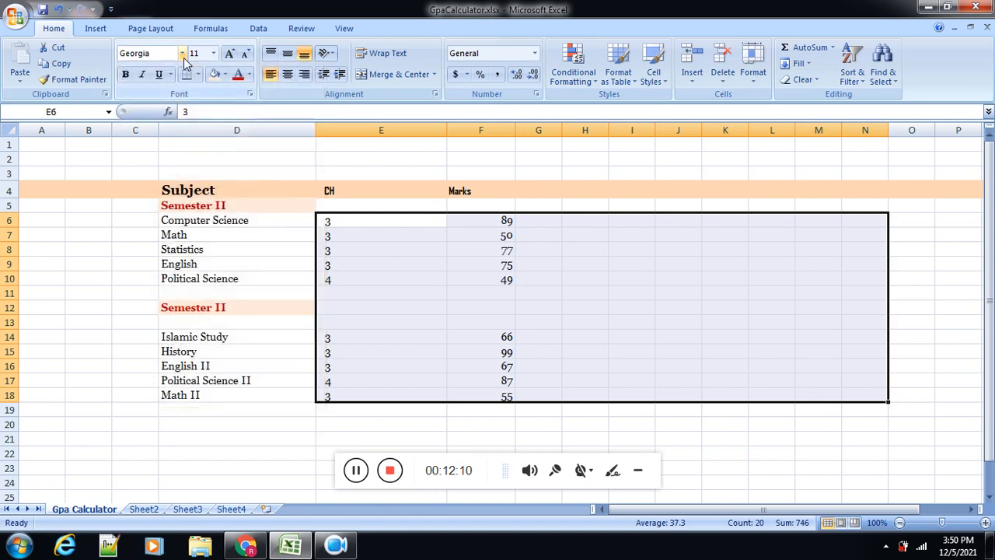
{"action": "left_click", "coordinate": [271, 74]}
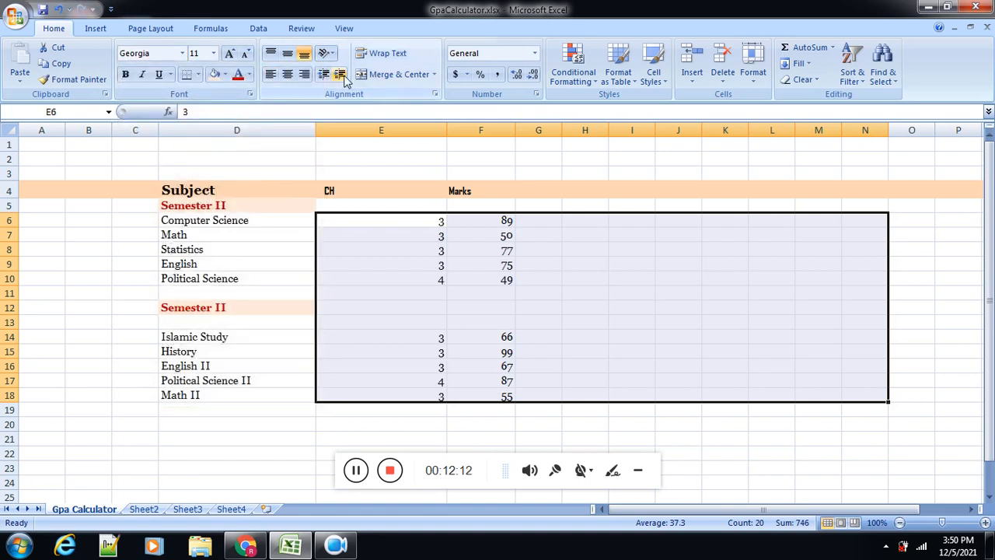
{"action": "left_click", "coordinate": [340, 74]}
{"action": "left_click", "coordinate": [473, 323]}
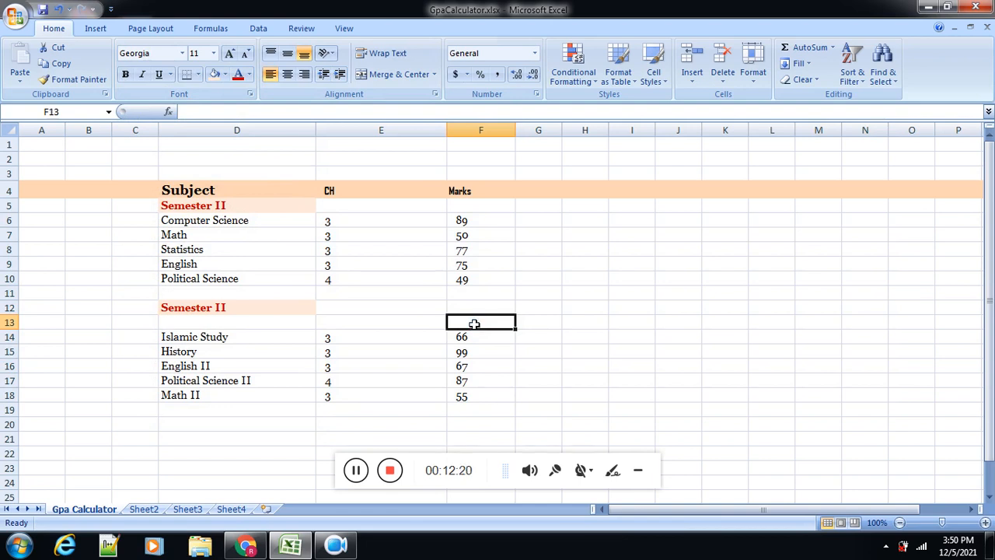
Step: Apply all borders to the range D4:O19
{"action": "left_click_drag", "start_coordinate": [233, 193], "coordinate": [922, 415]}
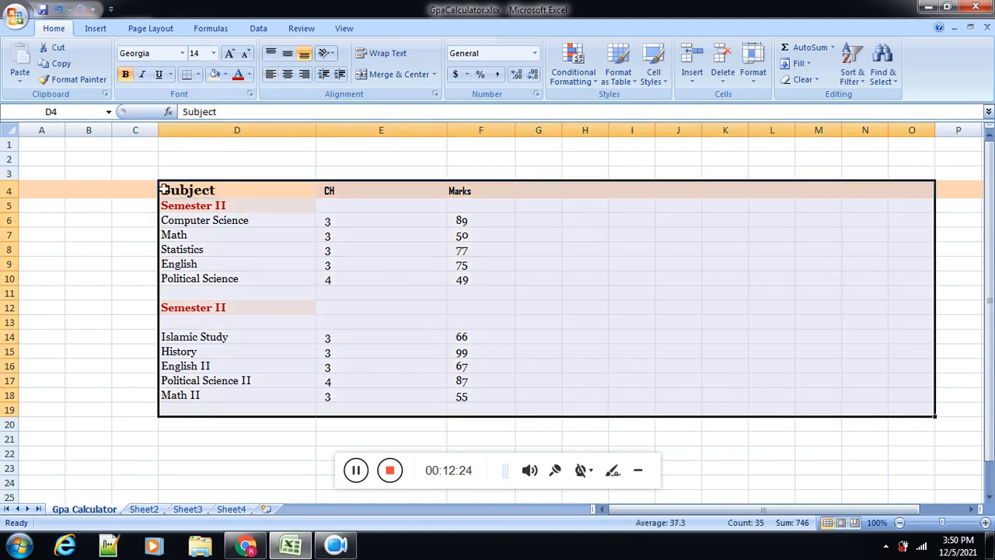
{"action": "left_click", "coordinate": [198, 74]}
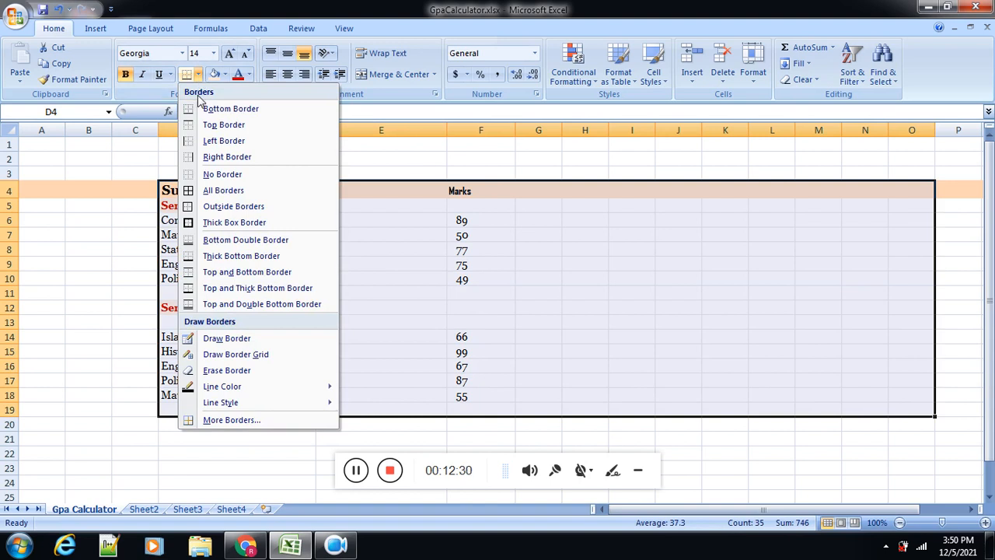
{"action": "left_click", "coordinate": [199, 76]}
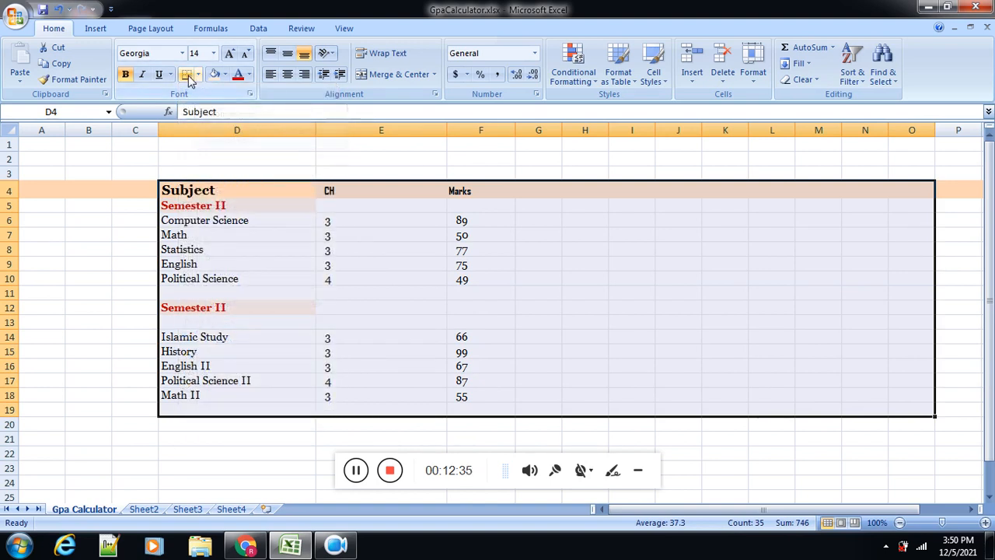
{"action": "left_click", "coordinate": [188, 79]}
{"action": "left_click", "coordinate": [199, 76]}
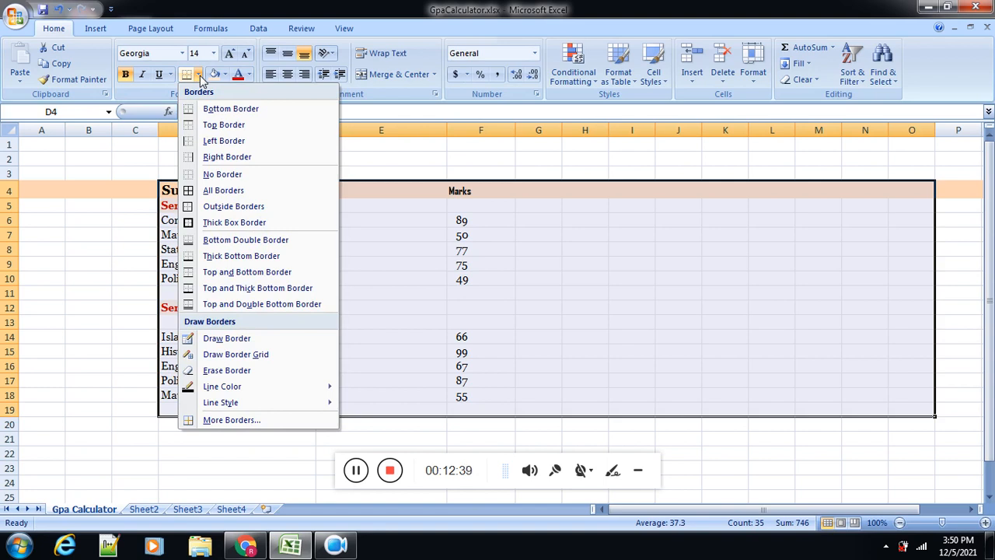
{"action": "left_click", "coordinate": [216, 191]}
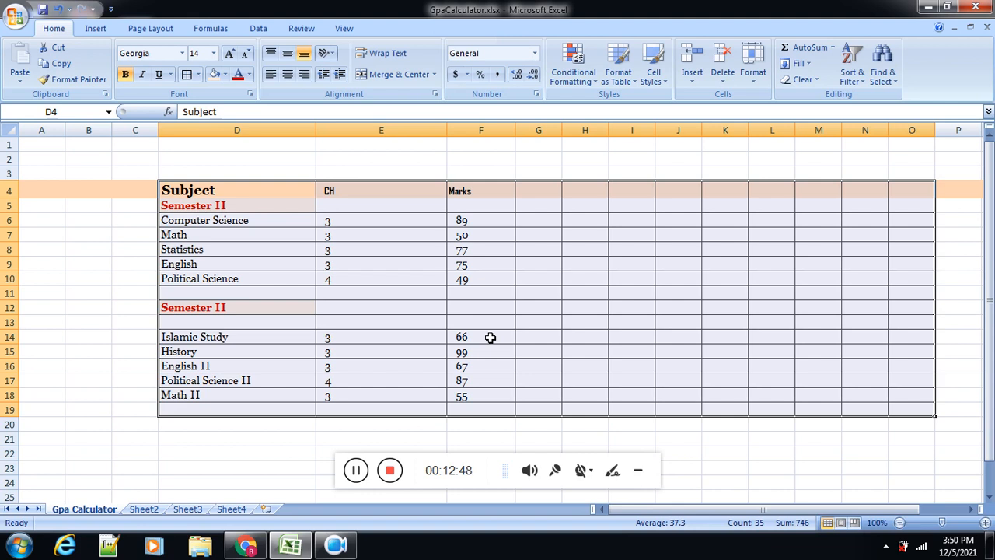
Step: Set the height of rows 4 through 19 to 20
{"action": "left_click", "coordinate": [754, 73]}
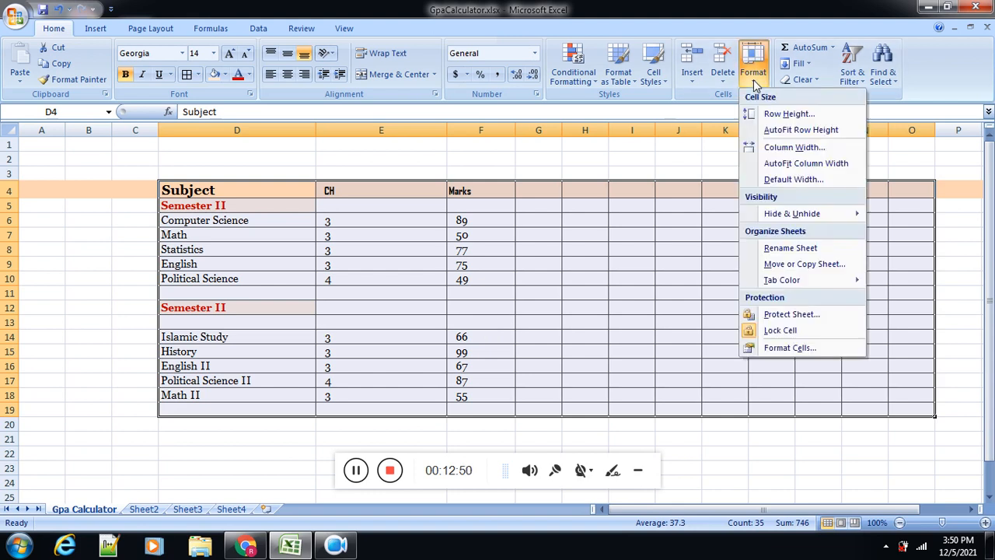
{"action": "left_click", "coordinate": [795, 114]}
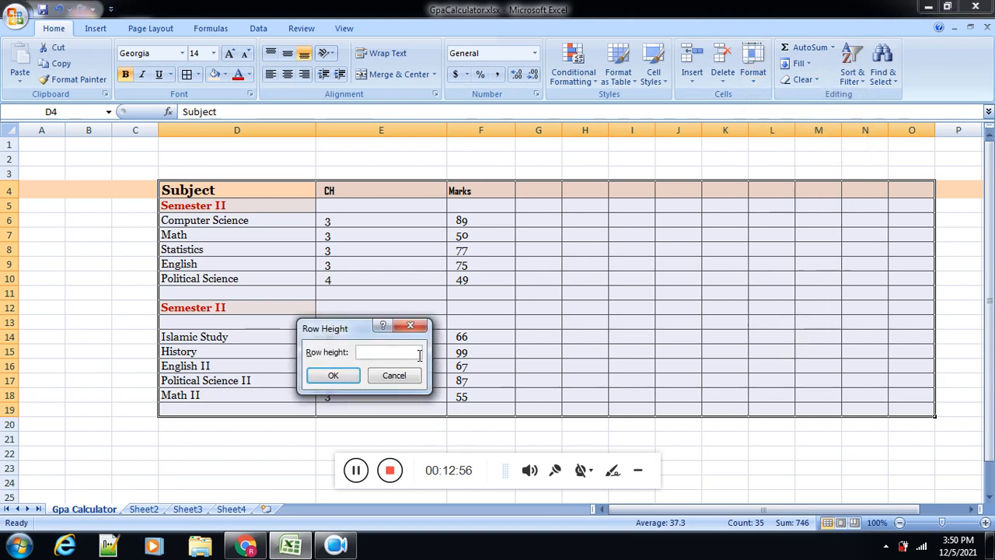
{"action": "type", "text": "20"}
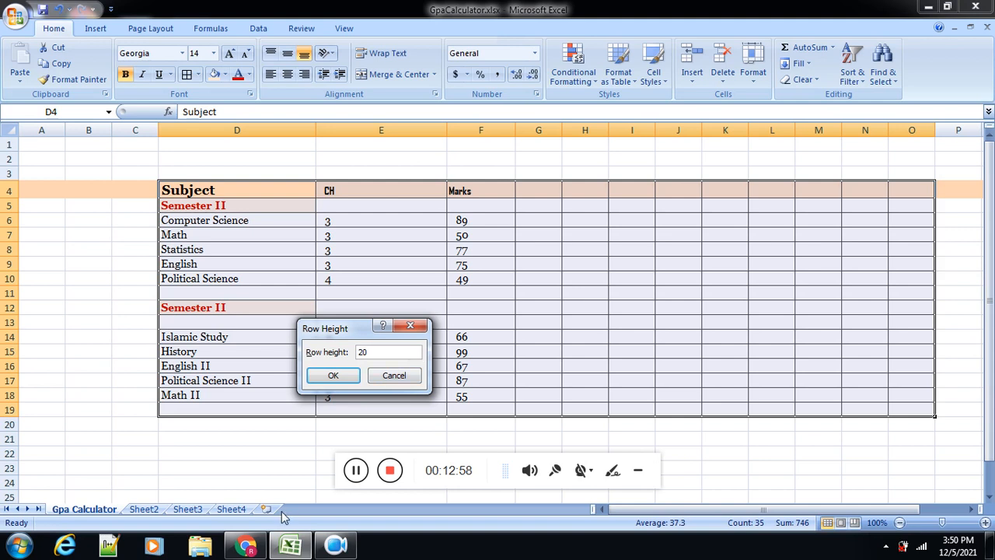
{"action": "left_click", "coordinate": [332, 377]}
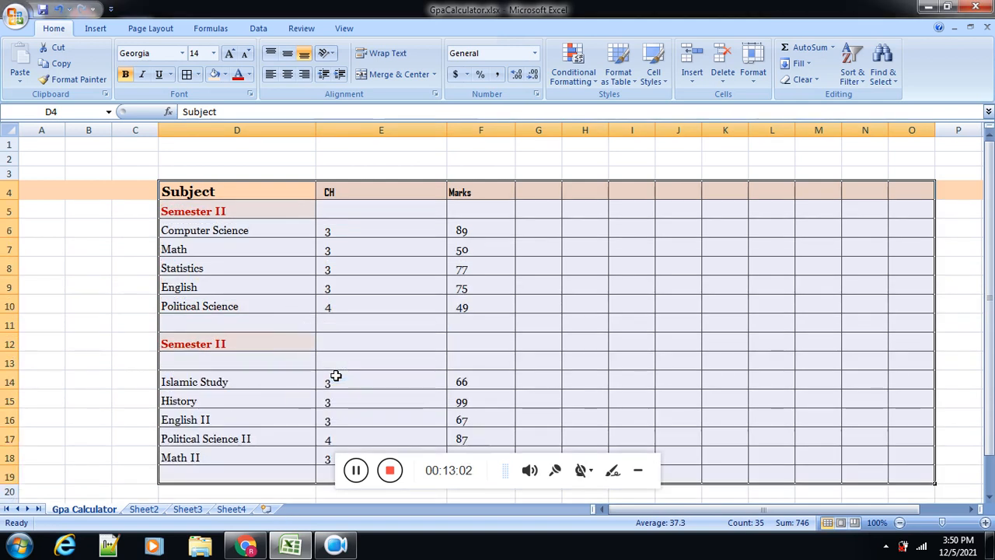
{"action": "left_click", "coordinate": [525, 343]}
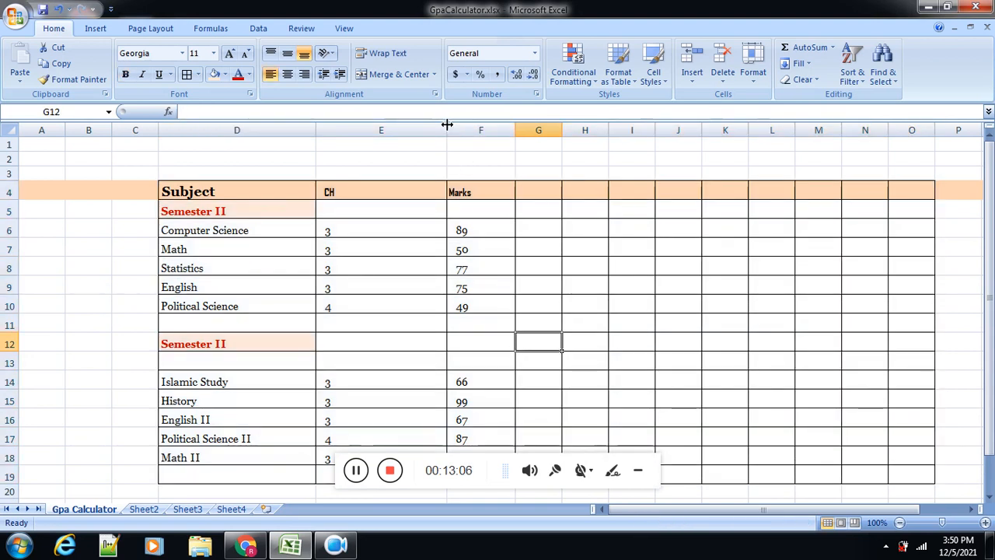
Step: Narrow the CH column E to about half its width and widen the empty column G to roughly three times its width
{"action": "left_click_drag", "start_coordinate": [447, 125], "coordinate": [377, 124]}
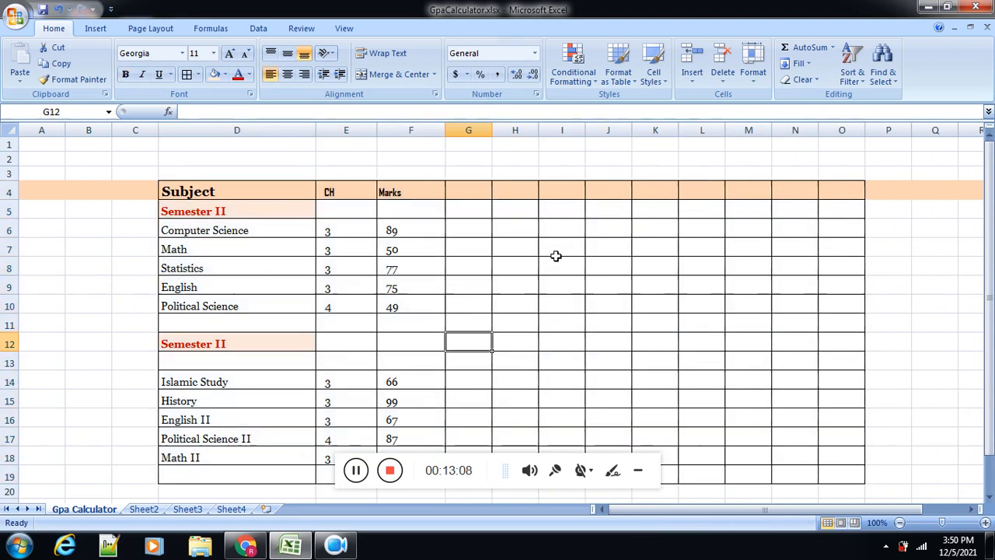
{"action": "left_click", "coordinate": [524, 263]}
{"action": "left_click_drag", "start_coordinate": [493, 134], "coordinate": [591, 152]}
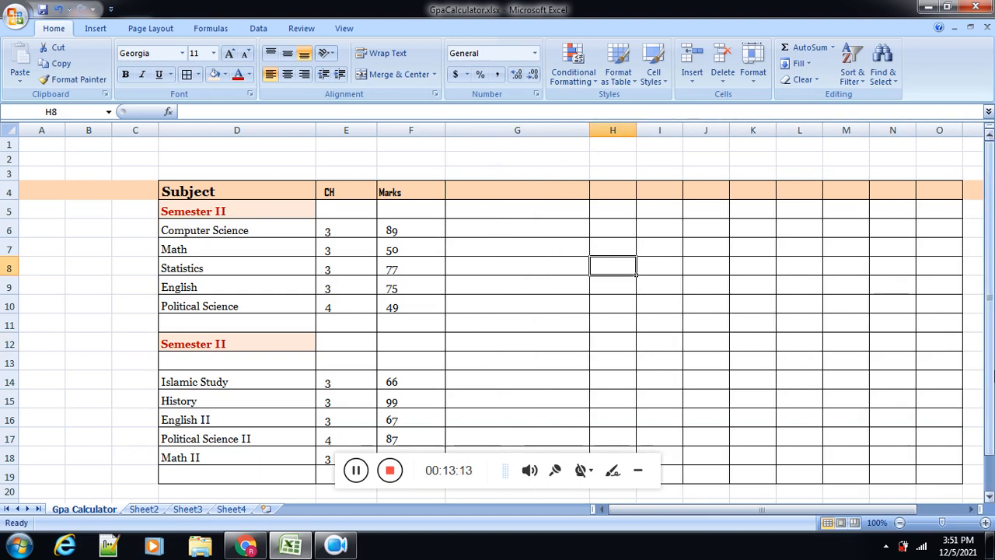
{"action": "mouse_move", "coordinate": [991, 381]}
{"action": "left_mouse_down"}
{"action": "mouse_move", "coordinate": [990, 406]}
{"action": "mouse_move", "coordinate": [991, 381]}
{"action": "left_mouse_up"}
Step: Enter the heading Grade in cell G4
{"action": "left_click", "coordinate": [517, 193]}
{"action": "type", "text": "Grade"}
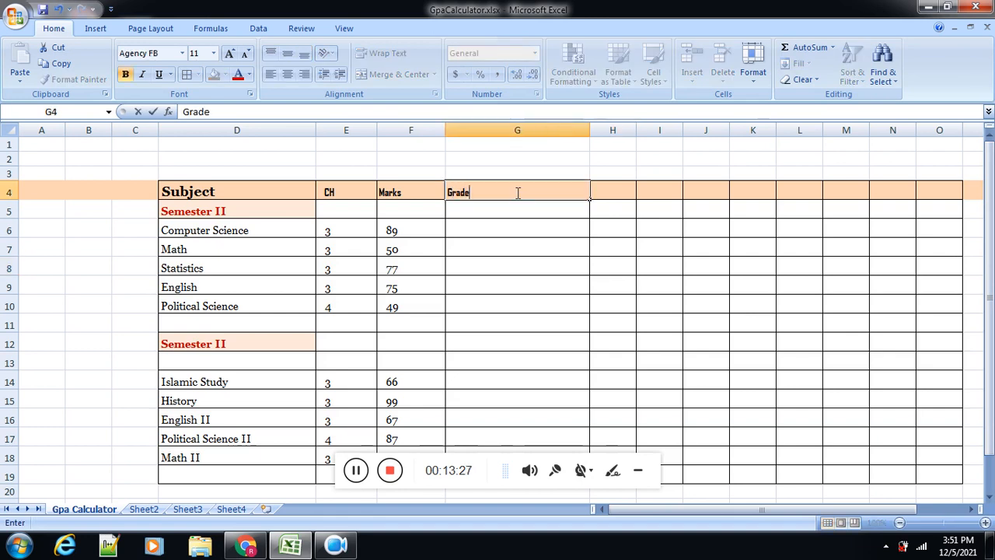
{"action": "left_click", "coordinate": [501, 228]}
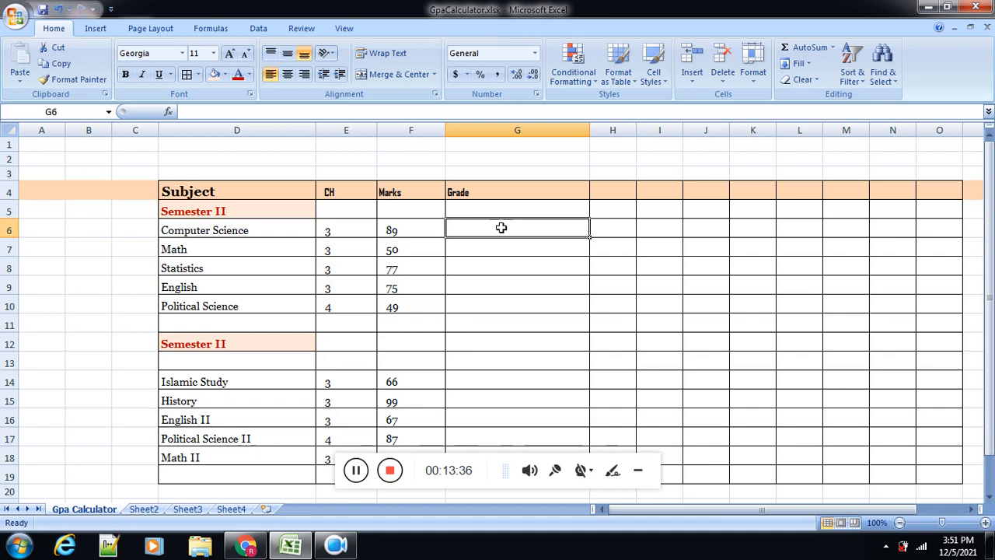
Step: Replace the heading in cell G4 with Result
{"action": "left_click", "coordinate": [501, 199]}
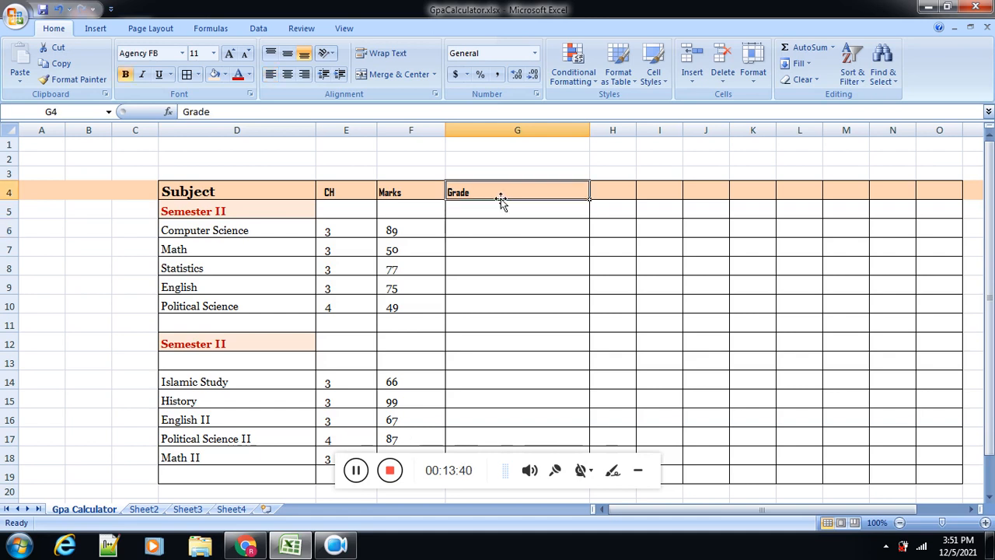
{"action": "type", "text": "Re"}
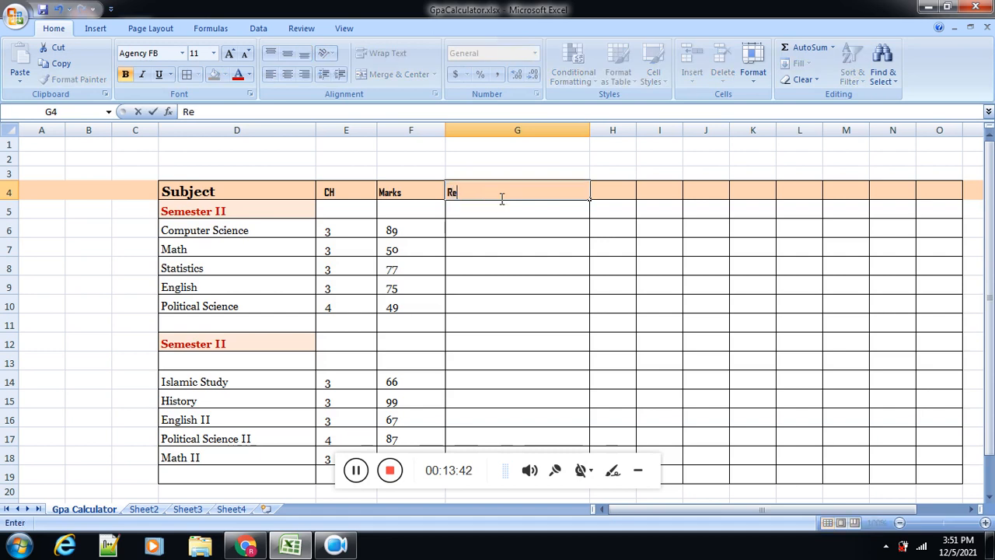
{"action": "type", "text": "sult"}
{"action": "left_click", "coordinate": [495, 232]}
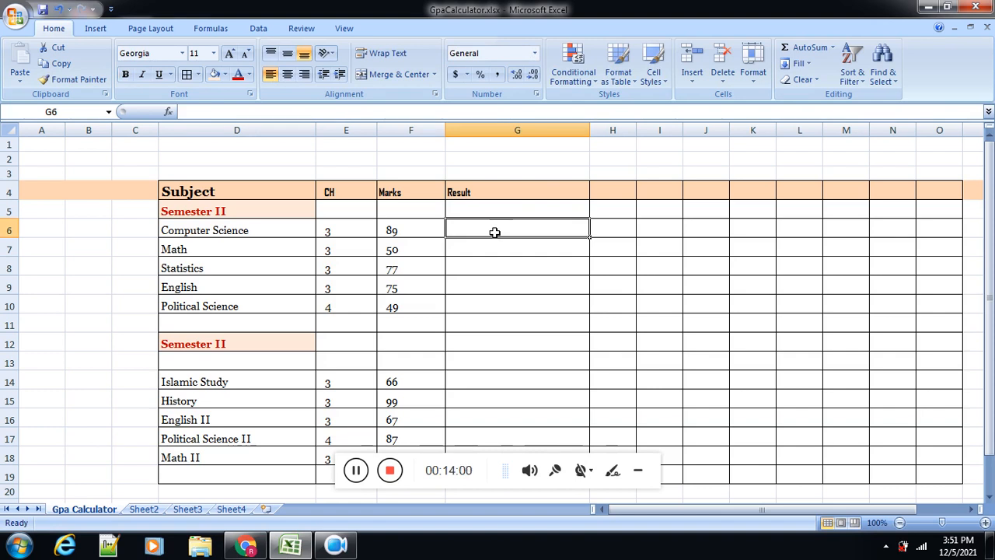
Step: Fill the last table row, D19:O19, with a light aqua theme color
{"action": "left_click_drag", "start_coordinate": [988, 227], "coordinate": [989, 246]}
{"action": "left_click", "coordinate": [613, 466]}
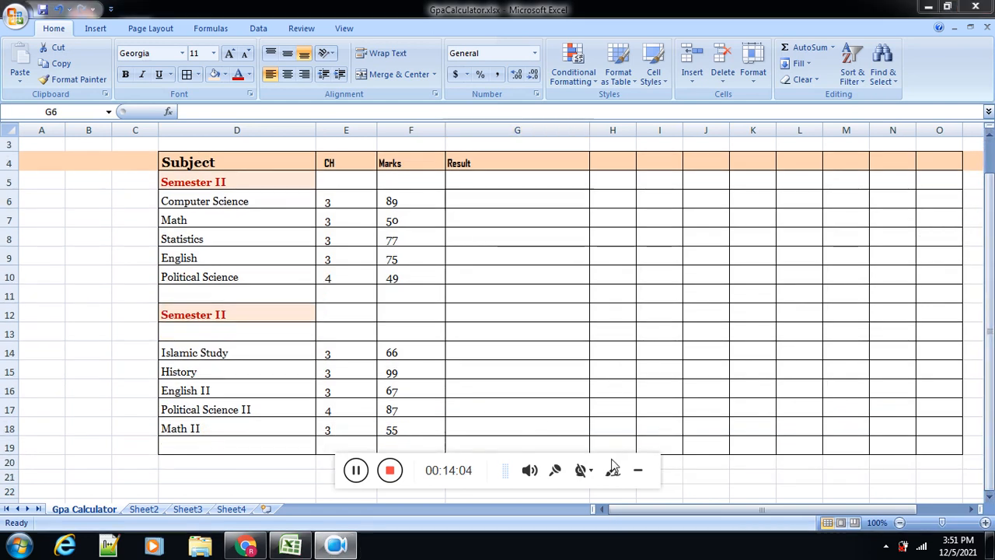
{"action": "left_click", "coordinate": [386, 444]}
{"action": "left_click", "coordinate": [237, 449]}
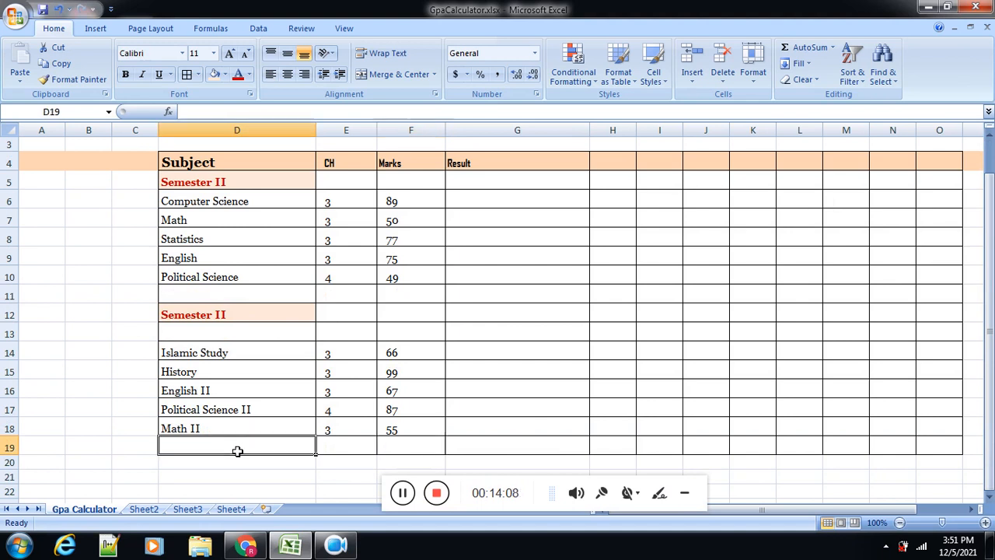
{"action": "left_click_drag", "start_coordinate": [237, 449], "coordinate": [861, 447]}
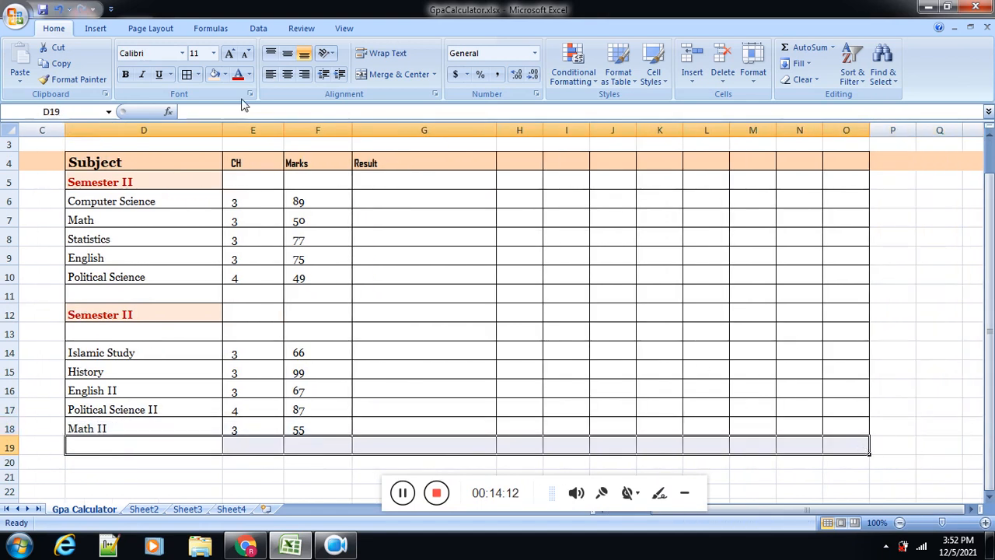
{"action": "left_click", "coordinate": [225, 74]}
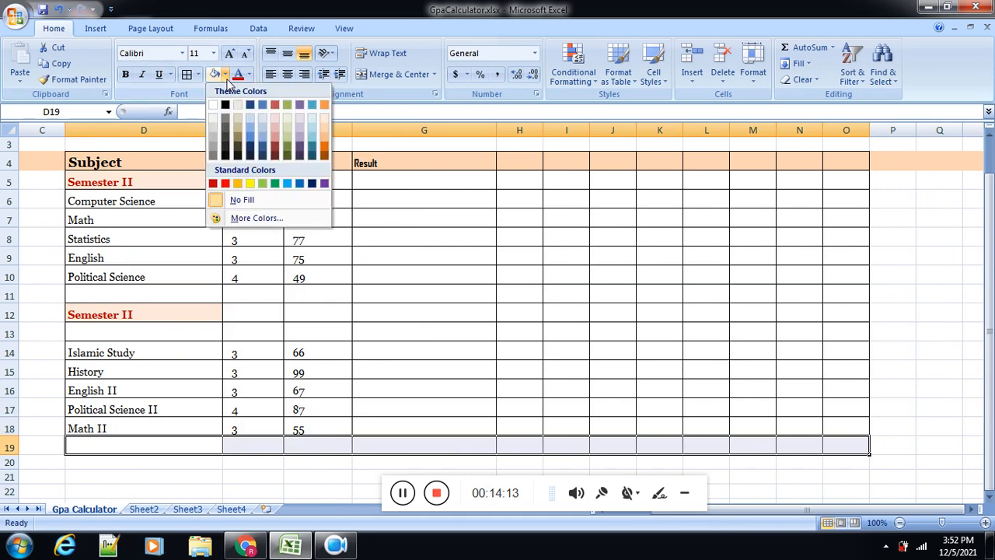
{"action": "left_click", "coordinate": [313, 129]}
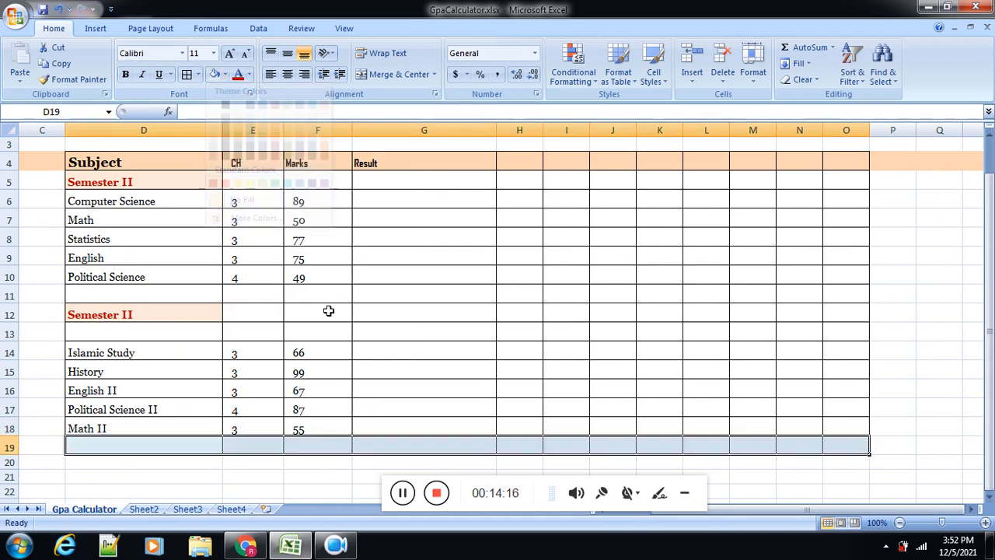
Step: Total the marks in cell F19 with the formula =sum(F6:F18)
{"action": "left_click", "coordinate": [253, 440]}
{"action": "left_click", "coordinate": [314, 444]}
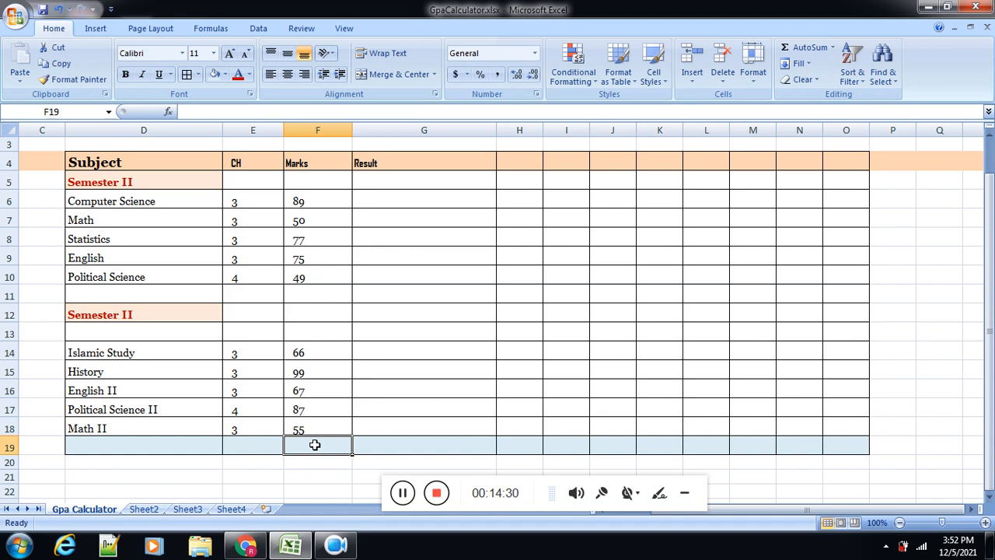
{"action": "type", "text": "="}
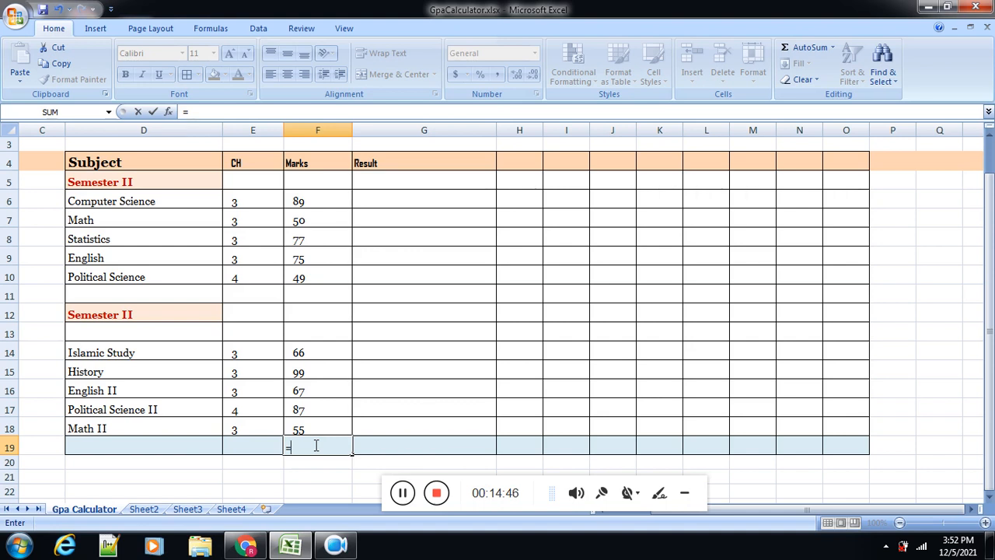
{"action": "type", "text": "sum"}
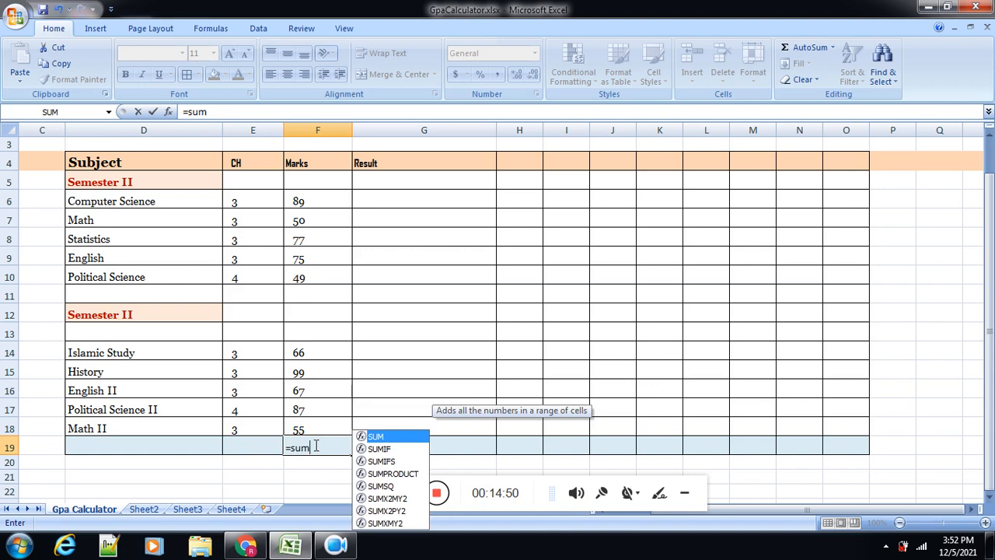
{"action": "type", "text": "("}
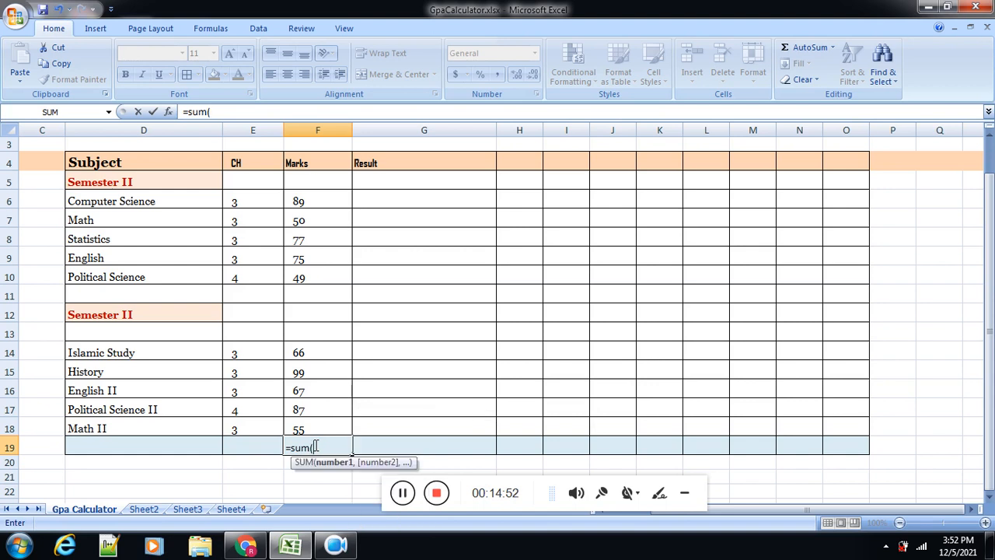
{"action": "left_click", "coordinate": [302, 200]}
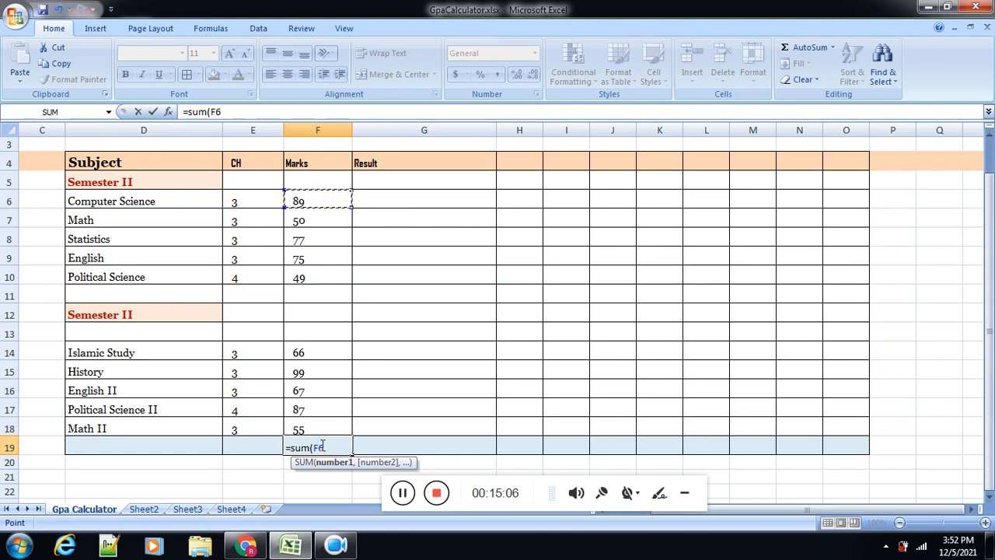
{"action": "key", "text": "F8"}
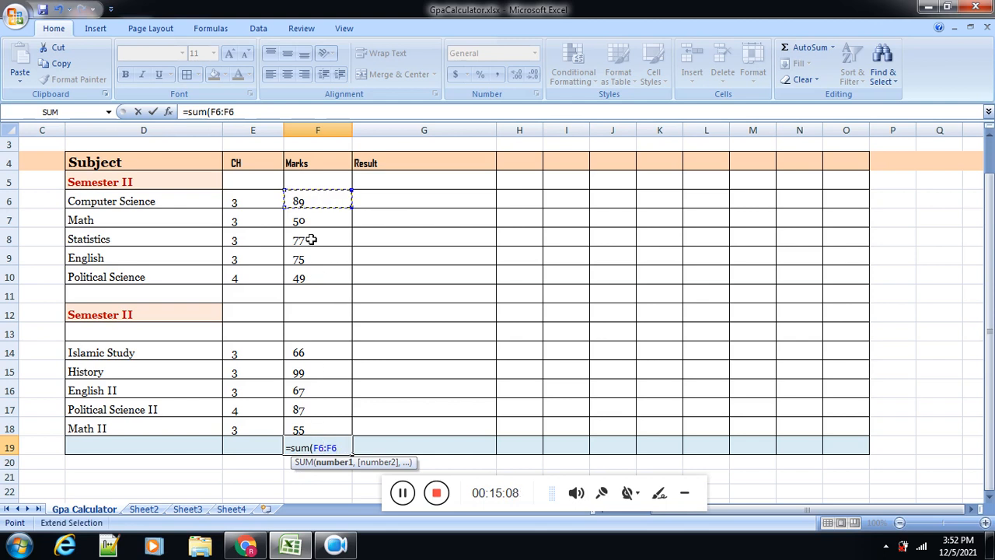
{"action": "left_click", "coordinate": [303, 428]}
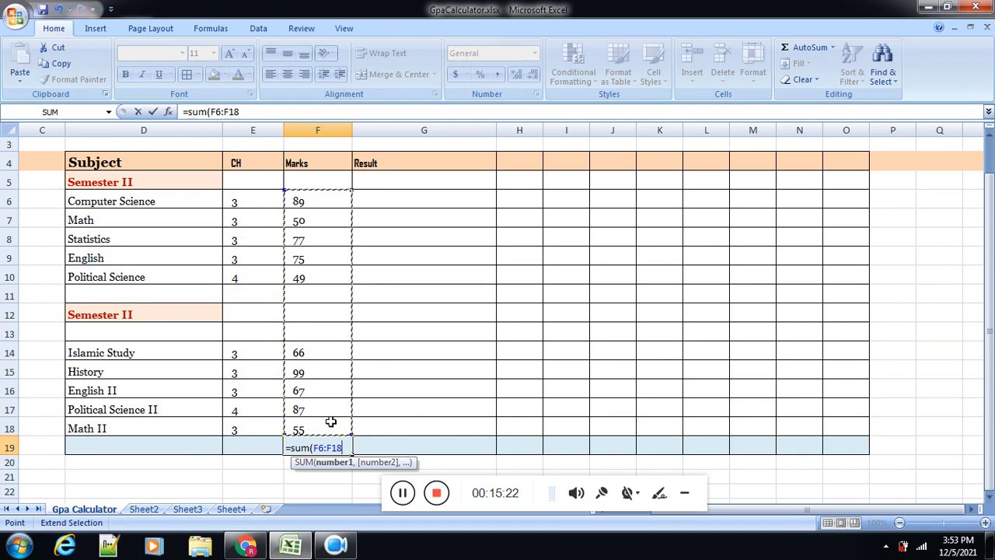
{"action": "type", "text": ")"}
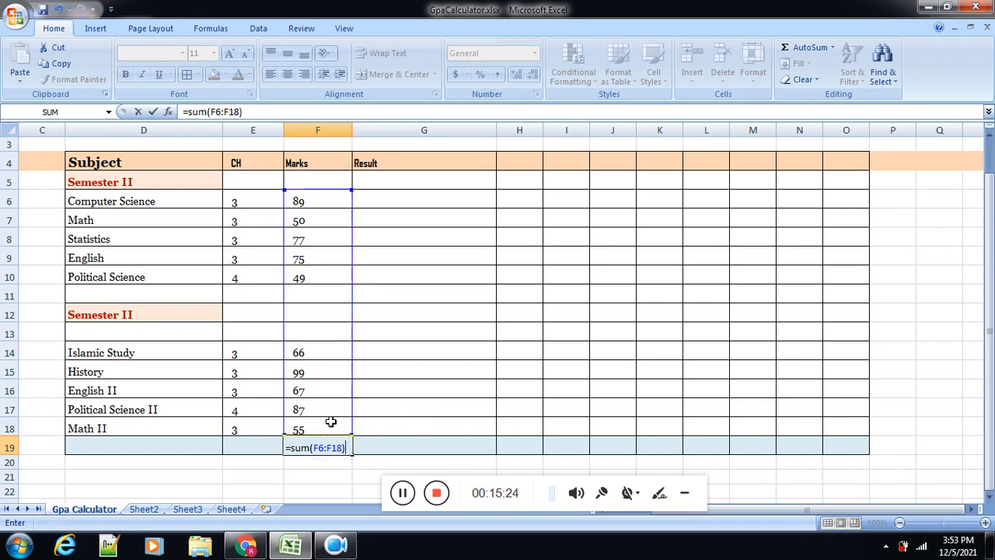
{"action": "key", "text": "Return"}
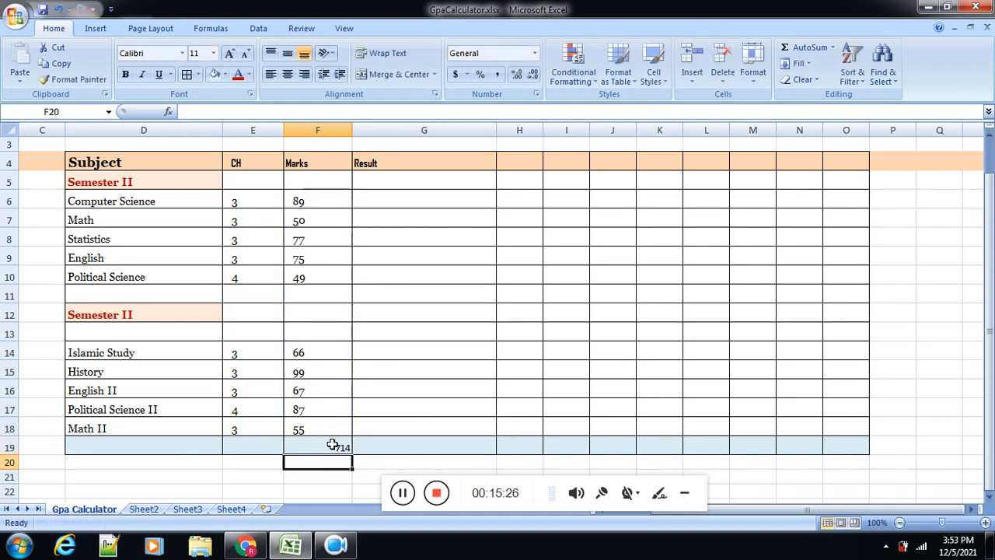
Step: Left-align row 19 and make its text bold
{"action": "left_click", "coordinate": [4, 444]}
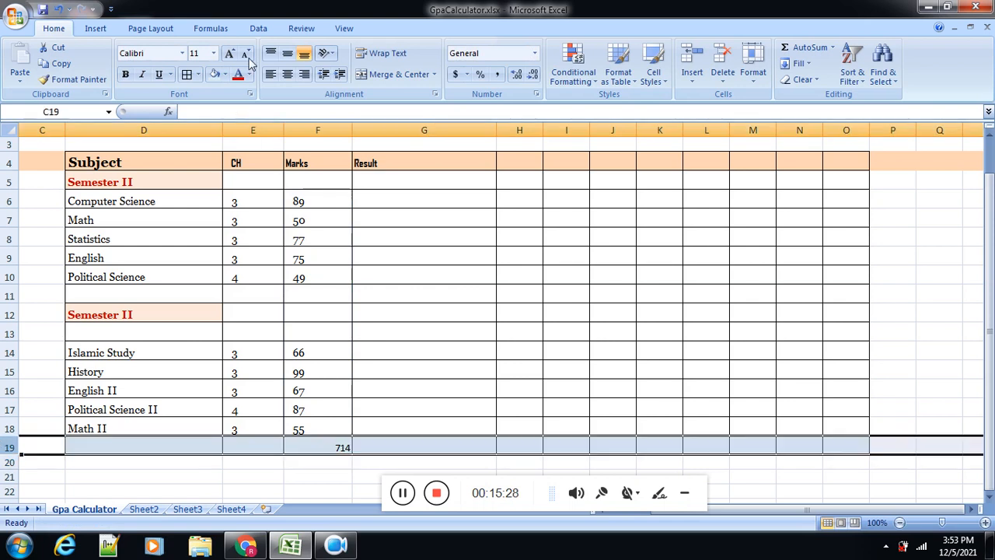
{"action": "left_click", "coordinate": [272, 75]}
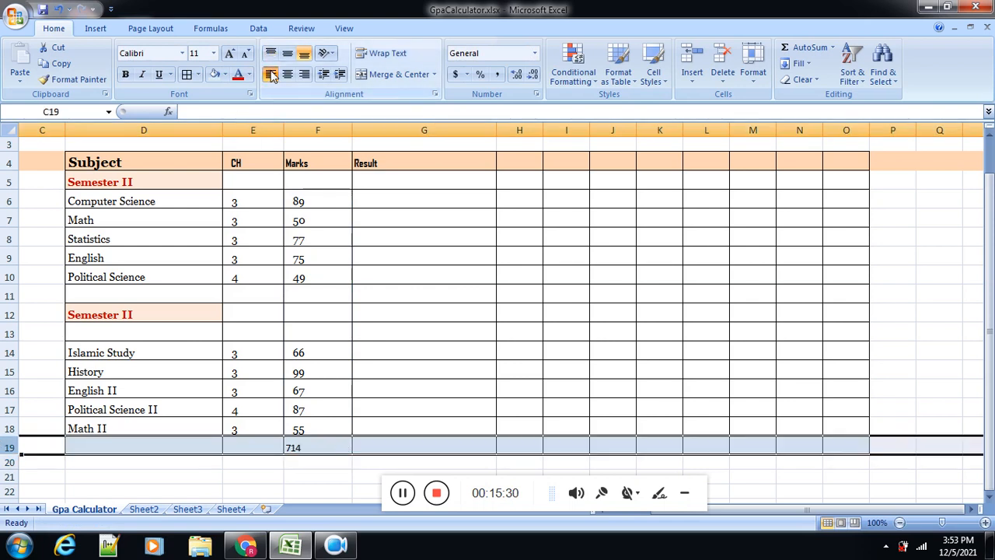
{"action": "left_click", "coordinate": [126, 76]}
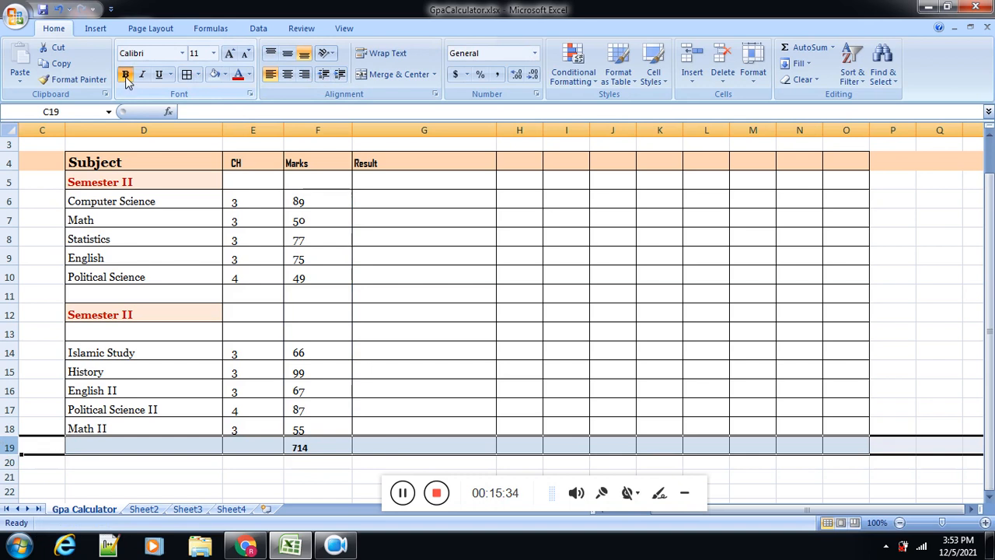
Step: Color the text of total row 19 red and select the marks total in F19
{"action": "left_click", "coordinate": [238, 74]}
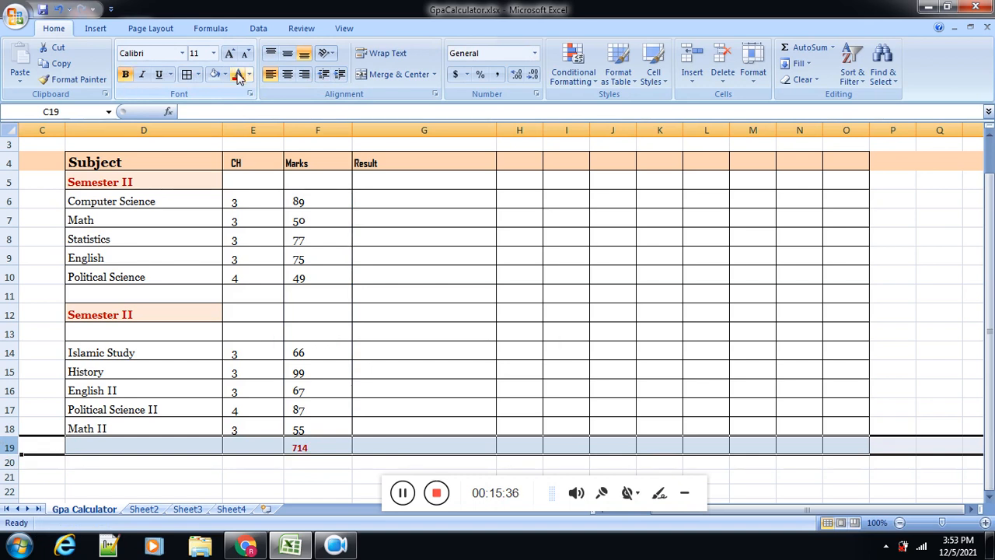
{"action": "left_click", "coordinate": [321, 446]}
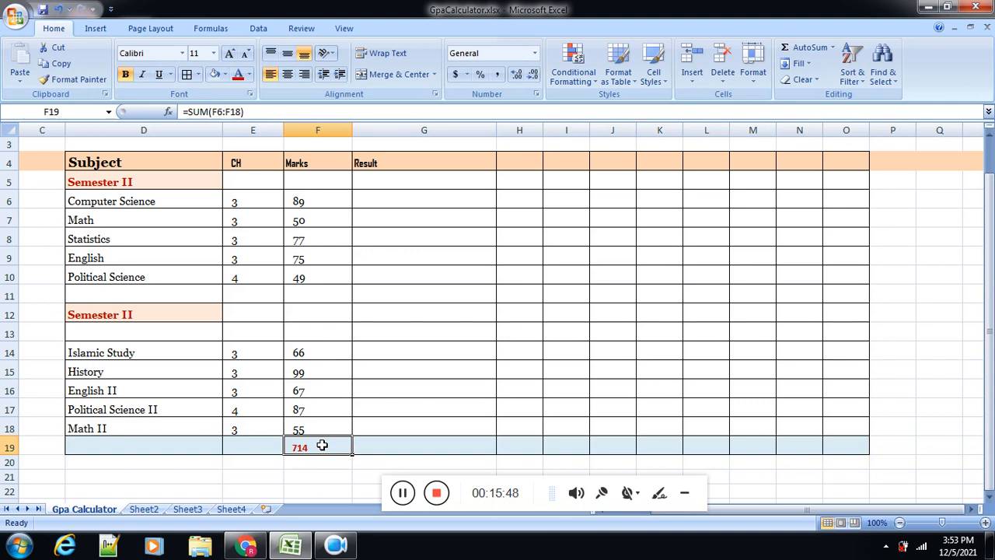
Step: Begin an IF formula in the Computer Science Result cell G6 with the logical test F6>=50
{"action": "left_click", "coordinate": [418, 202]}
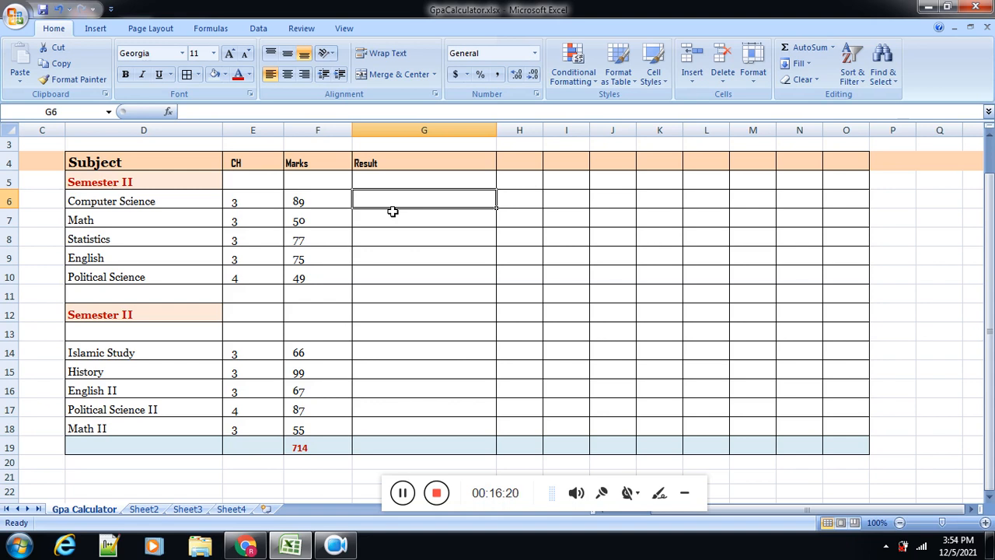
{"action": "type", "text": "=if"}
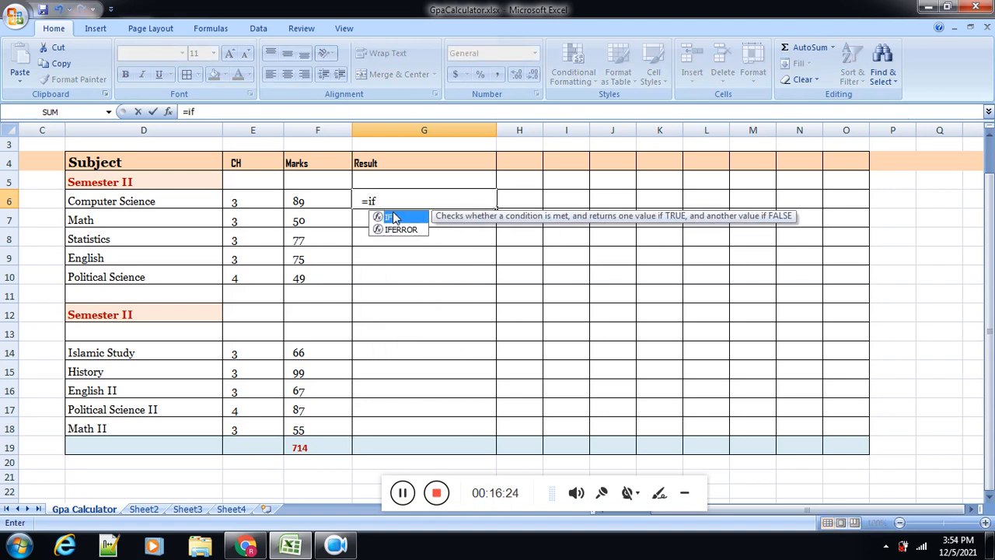
{"action": "type", "text": "("}
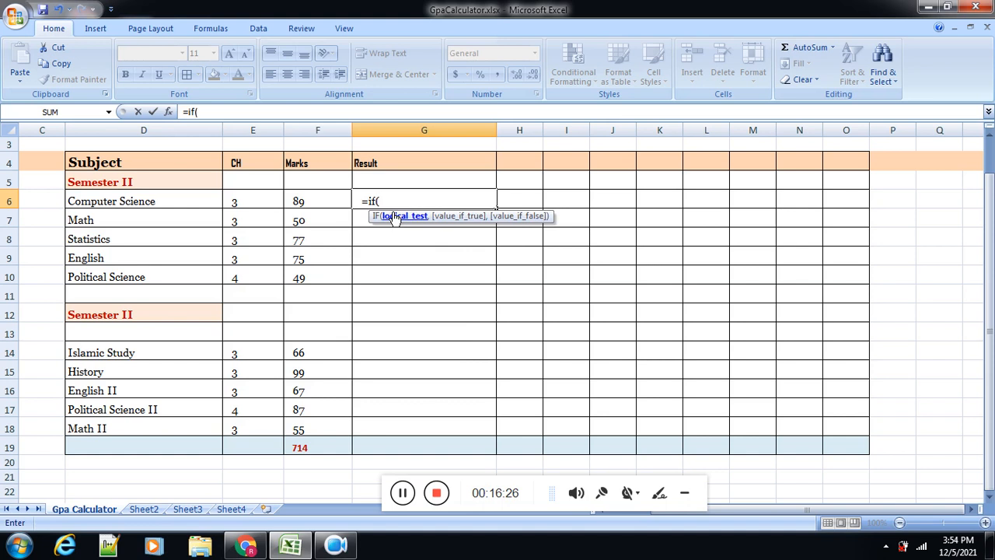
{"action": "left_click", "coordinate": [303, 202]}
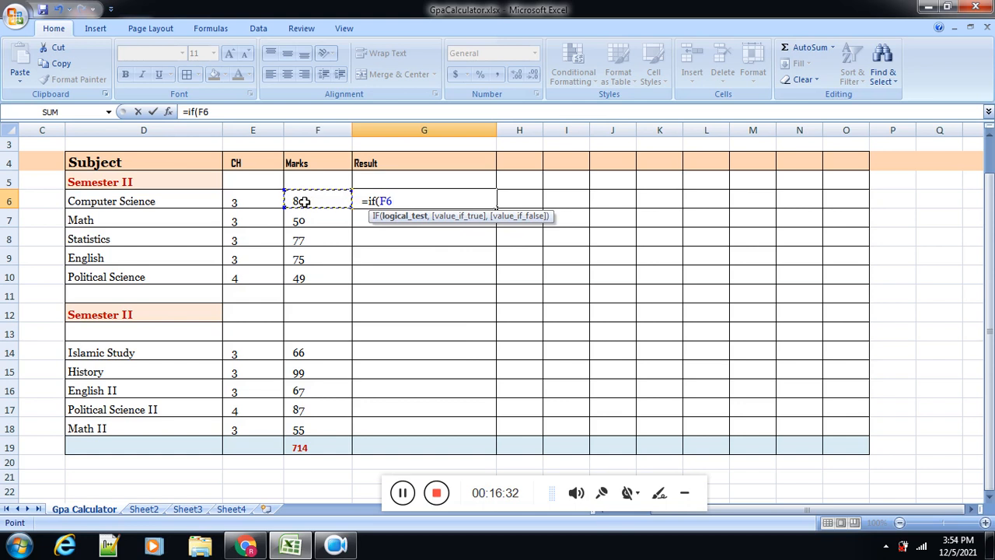
{"action": "type", "text": ">="}
{"action": "type", "text": "50"}
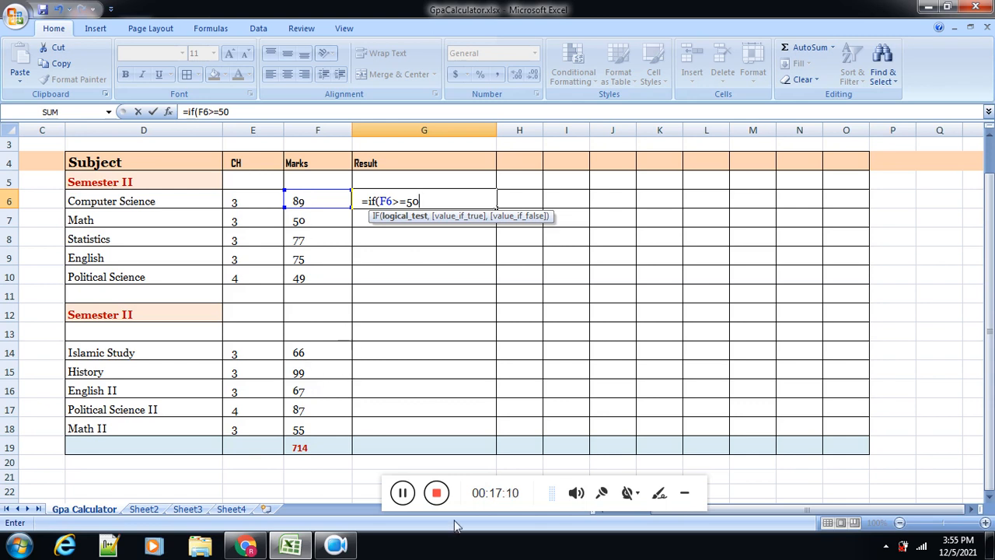
Step: Add 'Pass' in single quotes as the value if true in the G6 formula, followed by a comma
{"action": "left_click_drag", "start_coordinate": [403, 494], "coordinate": [357, 496]}
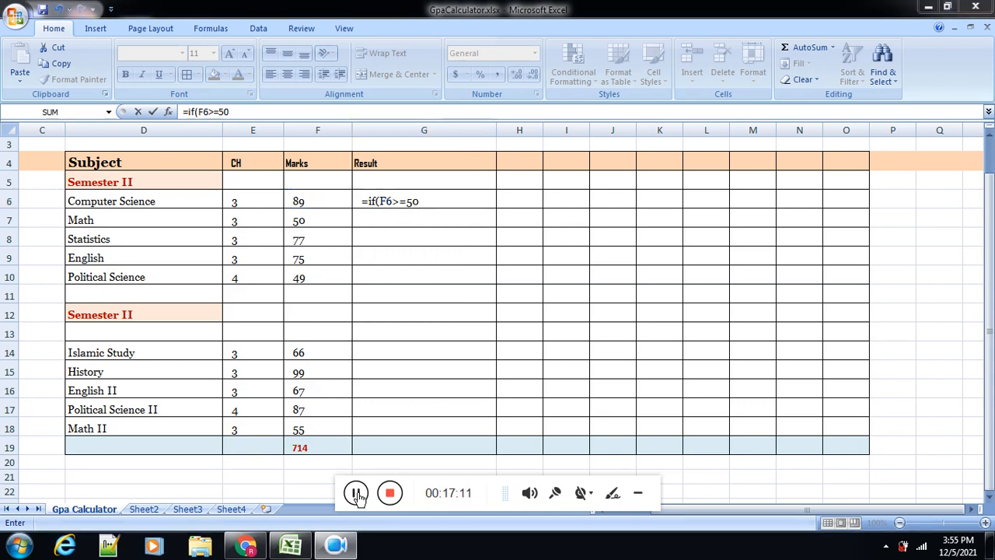
{"action": "left_click", "coordinate": [440, 204]}
{"action": "type", "text": ","}
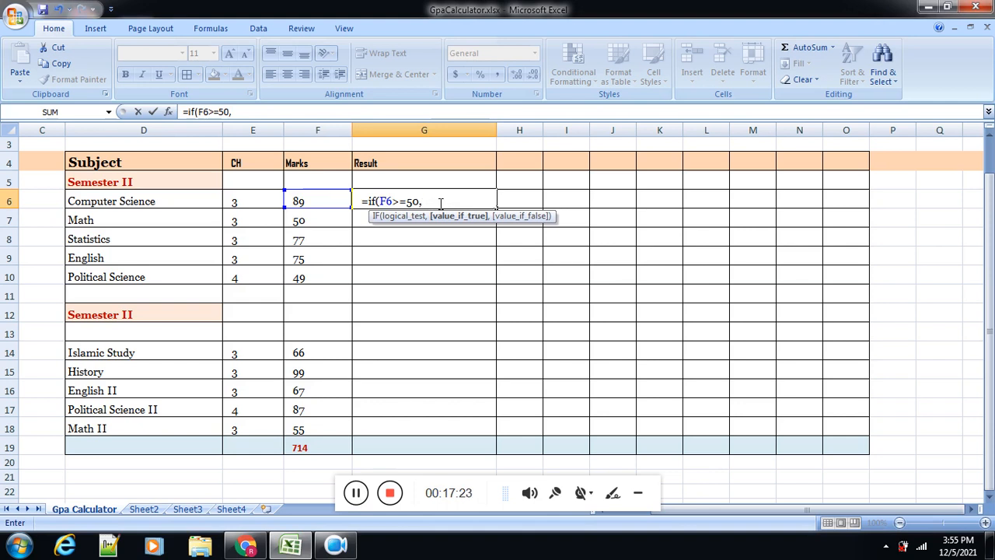
{"action": "type", "text": "'Pass'"}
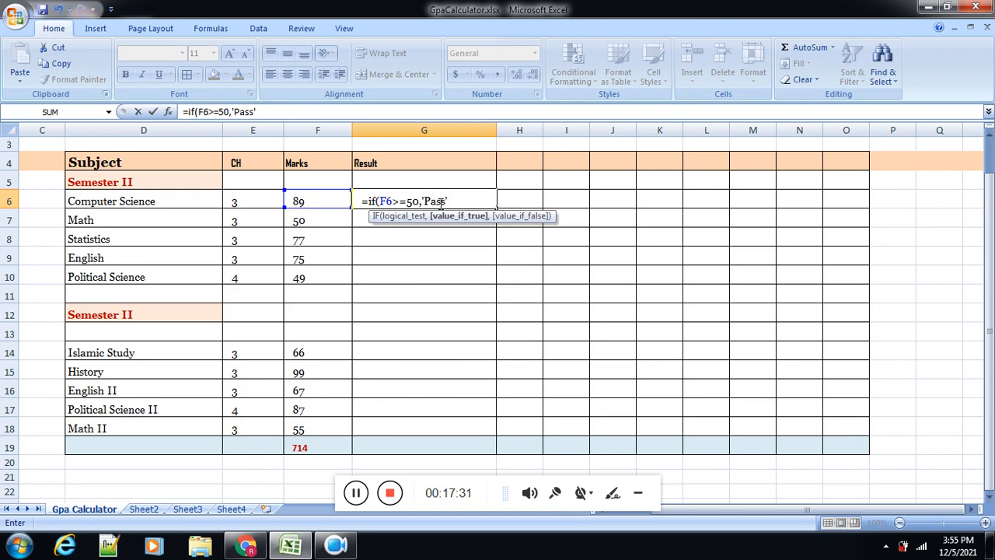
{"action": "key", "text": "BackSpace"}
{"action": "key", "text": "BackSpace"}
{"action": "key", "text": "BackSpace"}
{"action": "key", "text": "BackSpace"}
{"action": "key", "text": "BackSpace"}
{"action": "key", "text": "BackSpace"}
{"action": "type", "text": "'"}
{"action": "type", "text": "Pass',"}
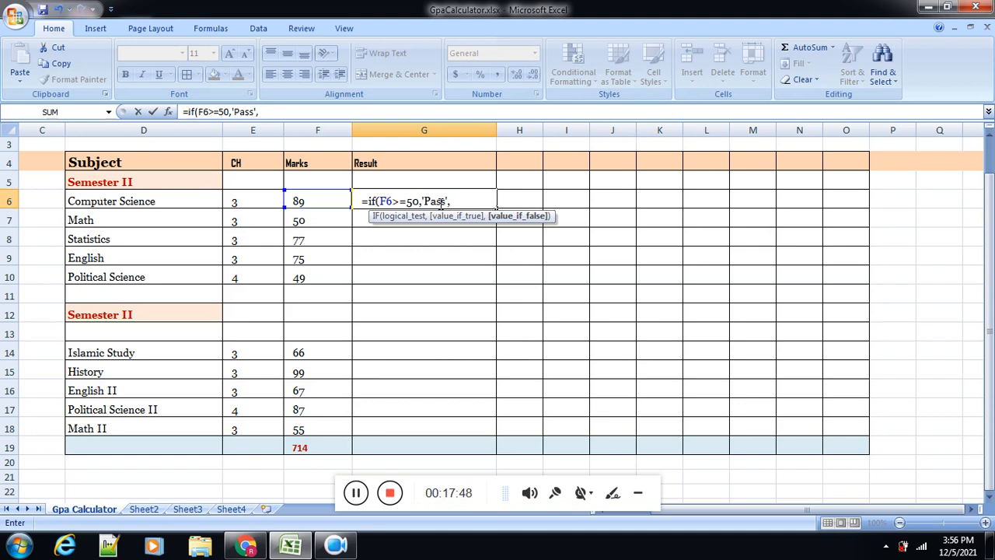
{"action": "type", "text": "'"}
{"action": "type", "text": "F"}
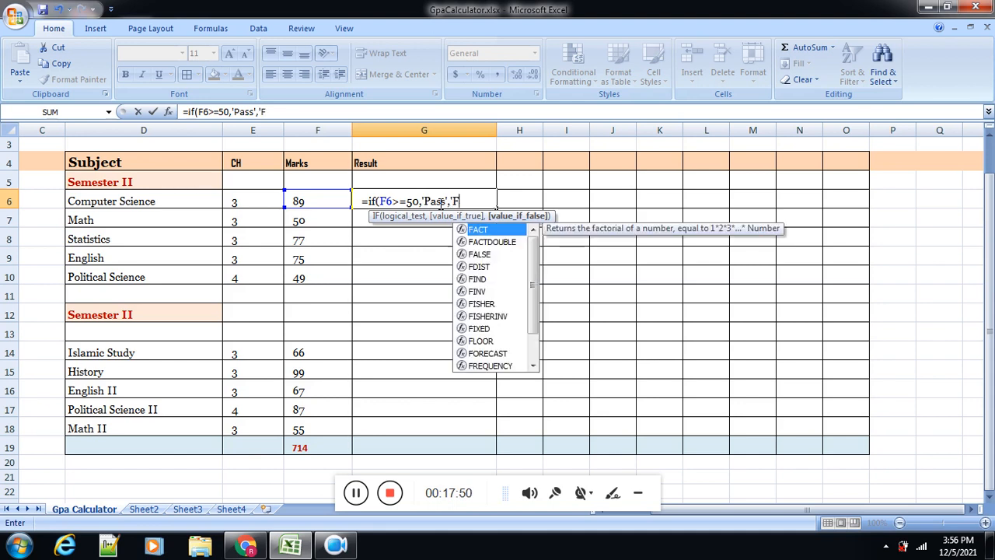
{"action": "type", "text": "ail'"}
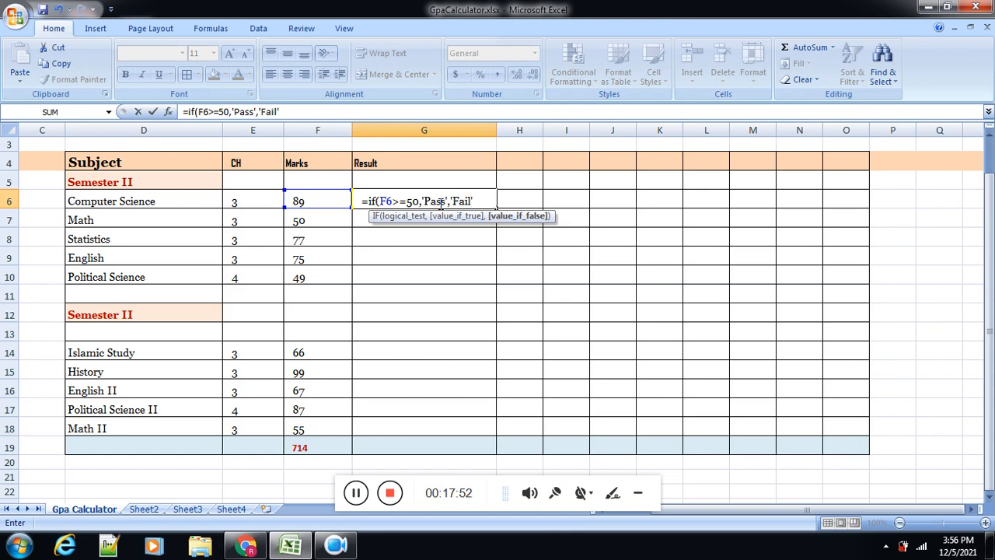
{"action": "type", "text": ")"}
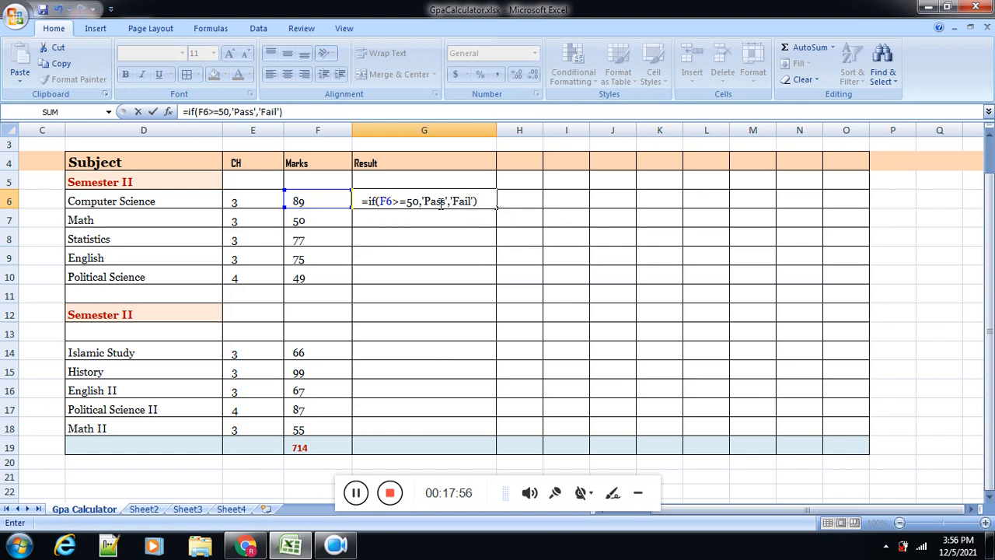
Step: Add 'Fail' in single quotes as the value if false, close the parenthesis and try to enter the G6 formula
{"action": "key", "text": "Return"}
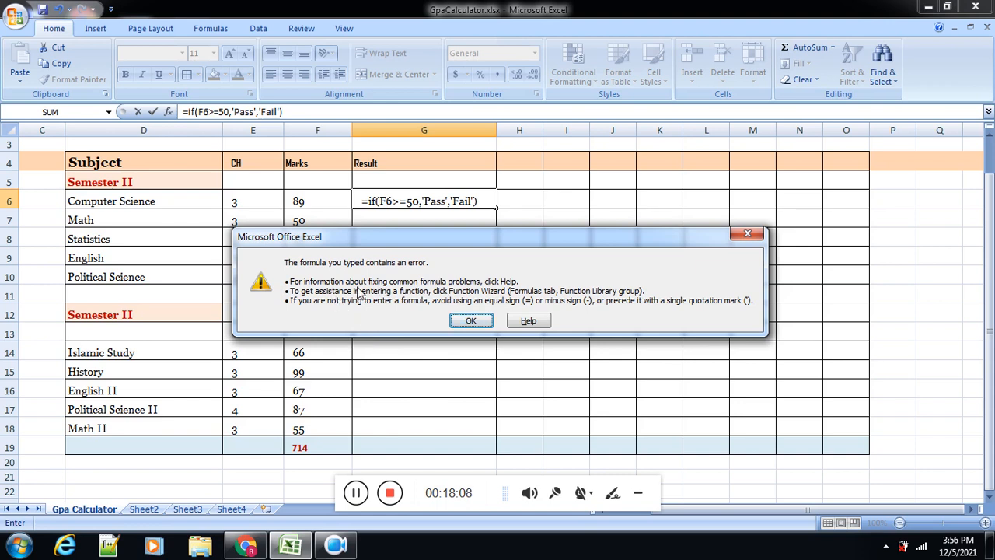
{"action": "left_click", "coordinate": [470, 320]}
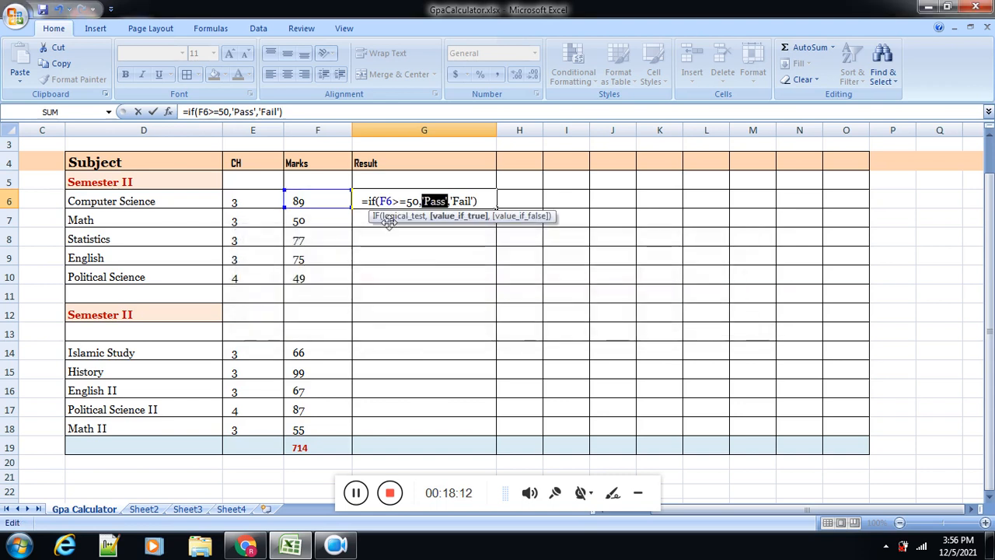
Step: Replace the single quotes around Pass with double quotes in the G6 formula
{"action": "left_click", "coordinate": [364, 200]}
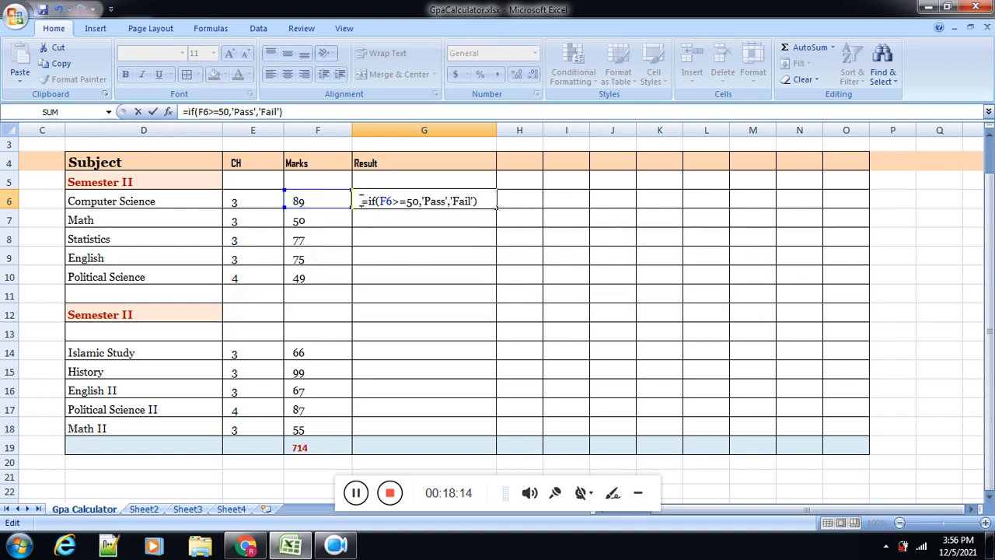
{"action": "left_click", "coordinate": [424, 202]}
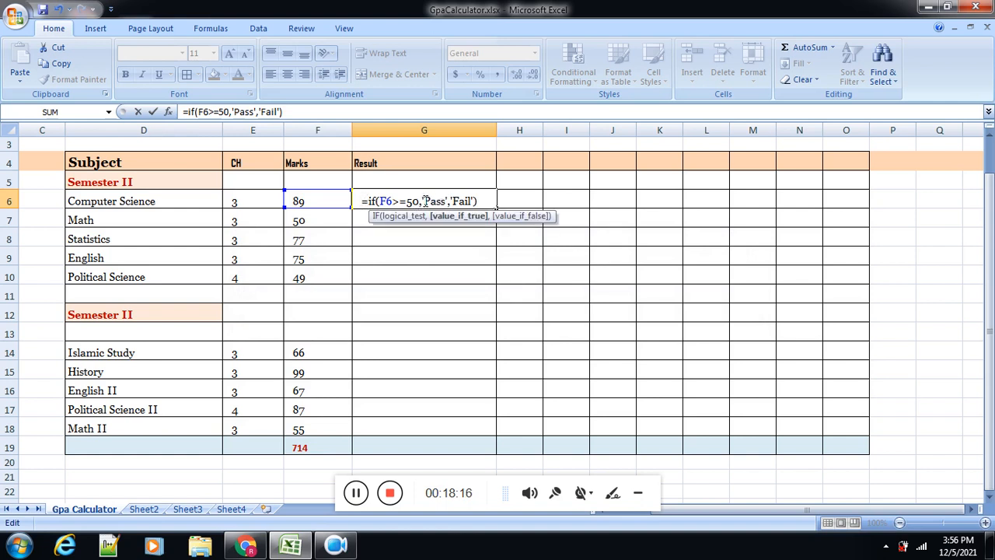
{"action": "key", "text": "BackSpace"}
{"action": "type", "text": "\""}
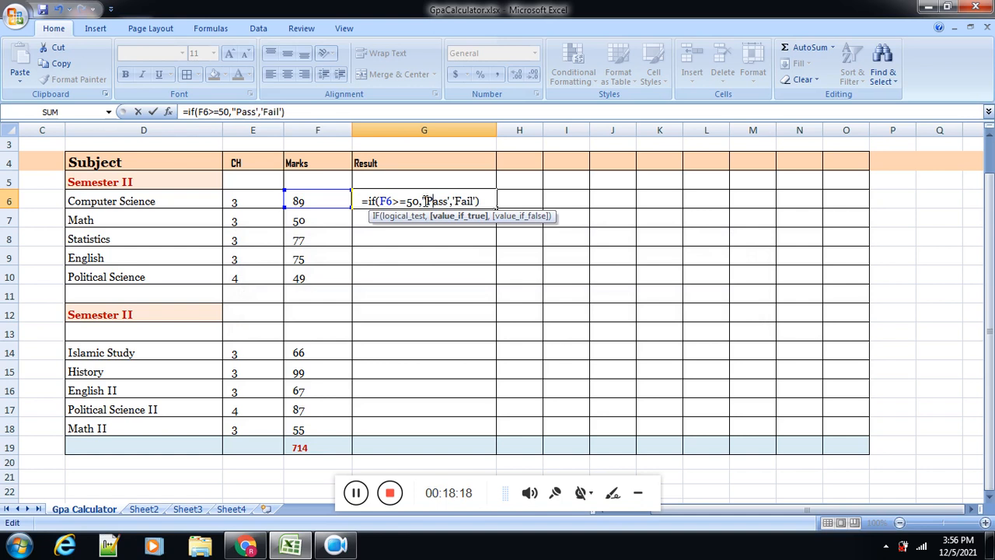
{"action": "key", "text": "Right"}
{"action": "key", "text": "Right"}
{"action": "key", "text": "Right"}
{"action": "key", "text": "Right"}
{"action": "key", "text": "Right"}
{"action": "key", "text": "BackSpace"}
{"action": "type", "text": "\""}
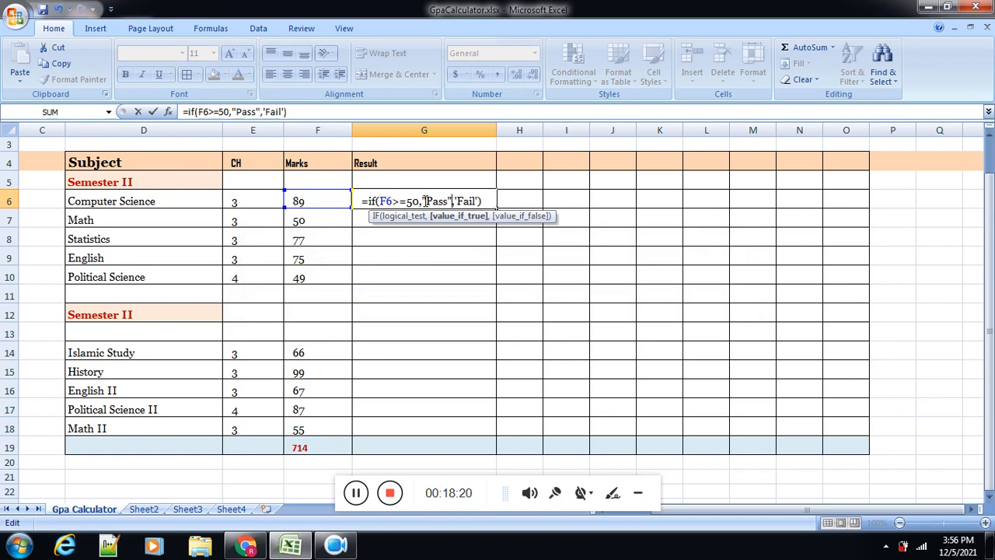
Step: Replace the single quotes around Fail with double quotes and enter the formula =if(F6>=50,"Pass","Fail") in G6
{"action": "key", "text": "Right"}
{"action": "key", "text": "Right"}
{"action": "key", "text": "BackSpace"}
{"action": "type", "text": "\""}
{"action": "key", "text": "Right"}
{"action": "key", "text": "Right"}
{"action": "key", "text": "Right"}
{"action": "key", "text": "Right"}
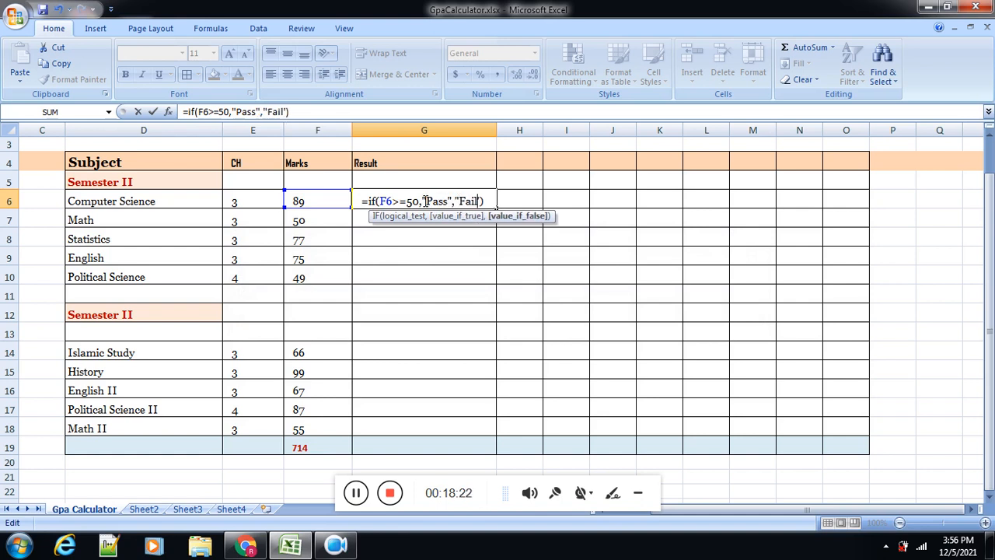
{"action": "key", "text": "Right"}
{"action": "key", "text": "BackSpace"}
{"action": "type", "text": "\""}
{"action": "key", "text": "Return"}
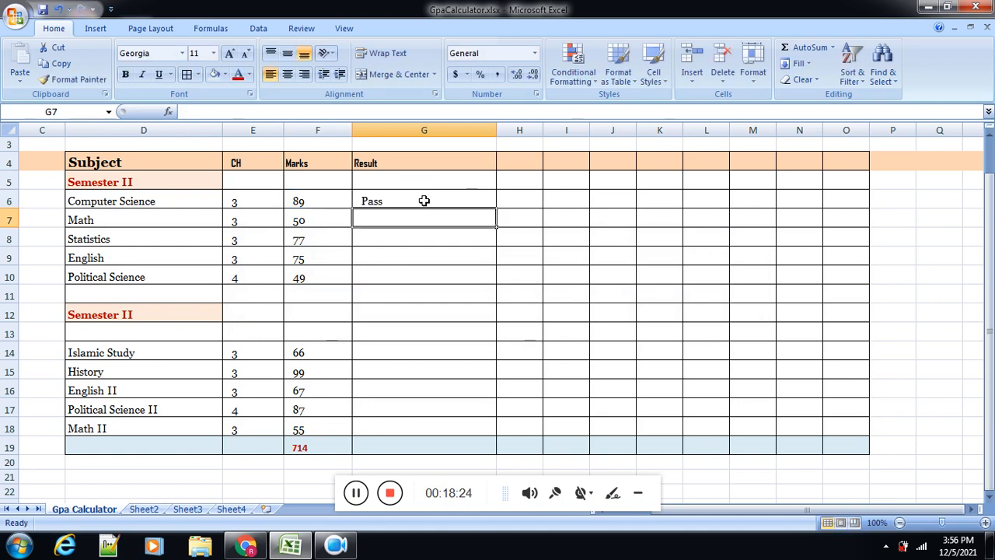
Step: Review the IF formula in G6 alongside the Computer Science mark in F6
{"action": "left_click", "coordinate": [423, 201]}
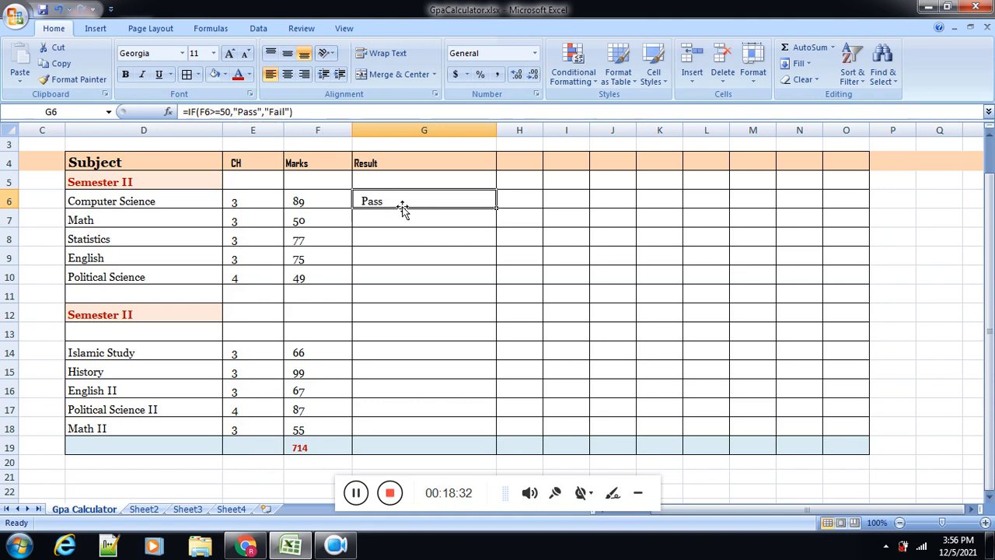
{"action": "left_click", "coordinate": [325, 201]}
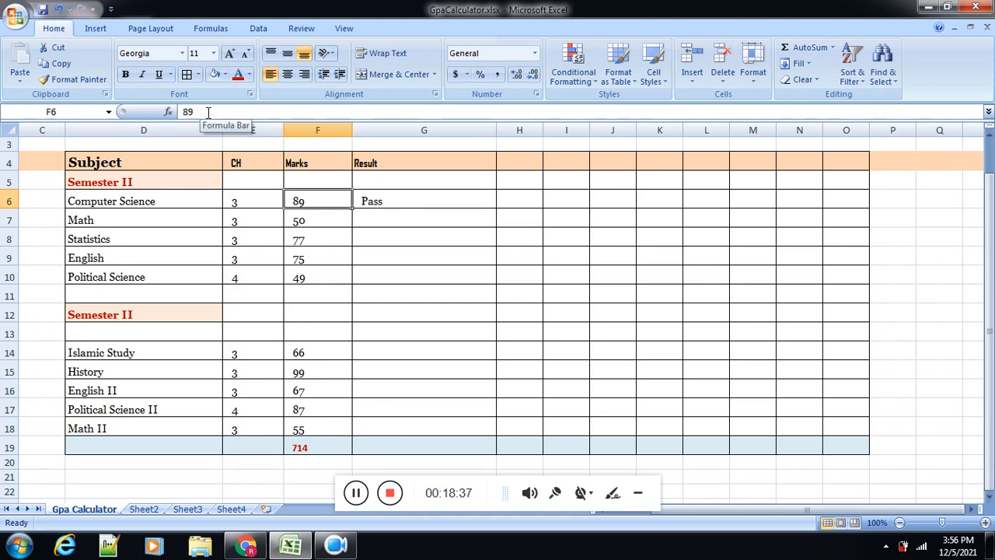
{"action": "left_click", "coordinate": [374, 202]}
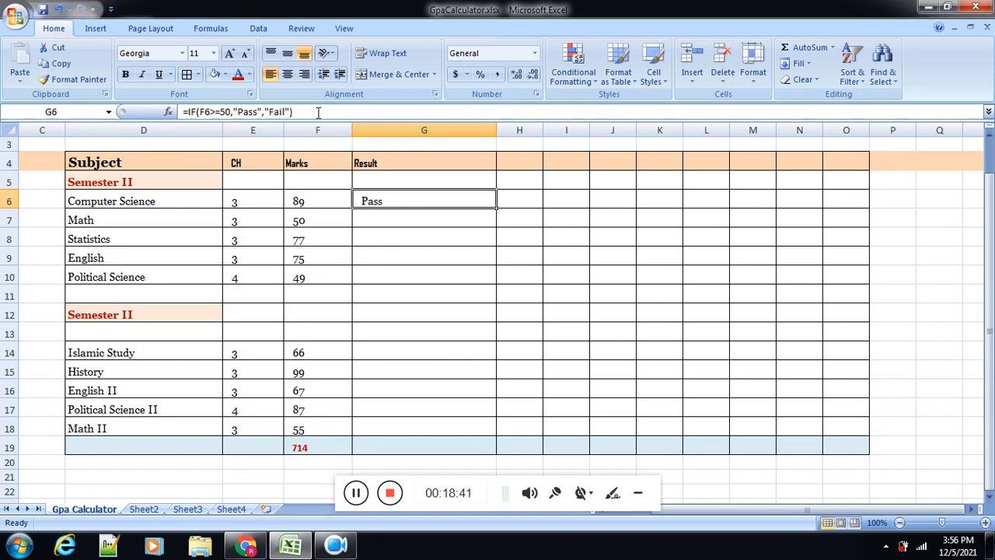
{"action": "left_click_drag", "start_coordinate": [315, 111], "coordinate": [185, 114]}
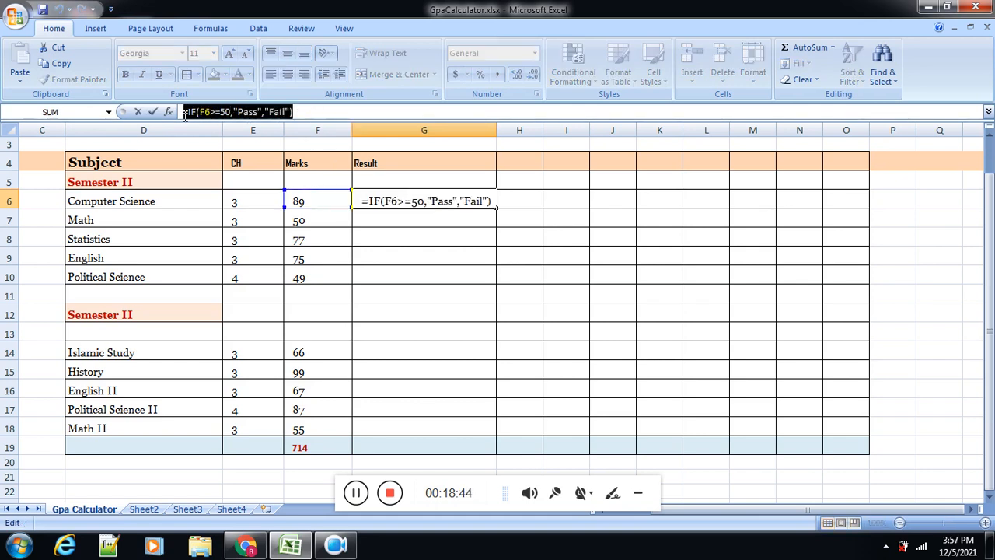
{"action": "key", "text": "Return"}
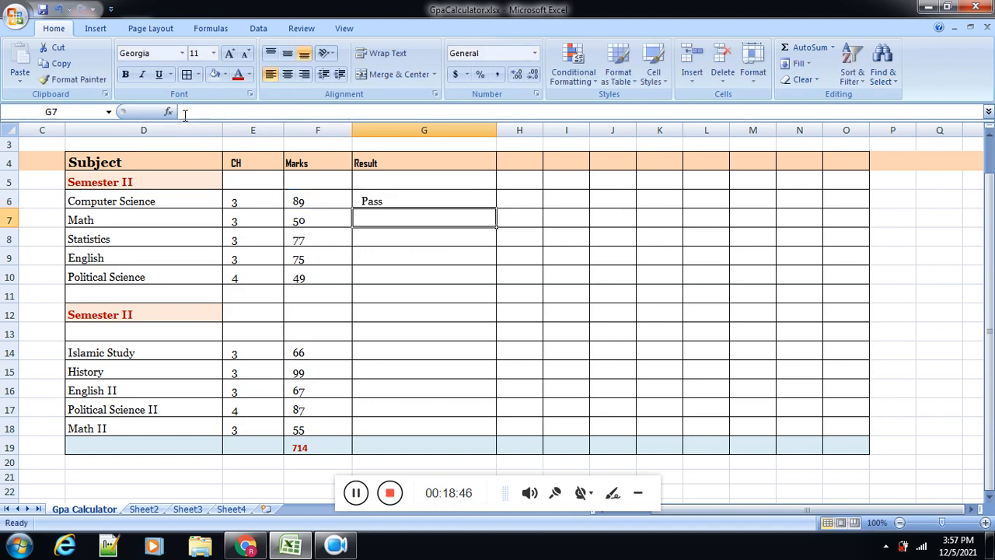
{"action": "left_click", "coordinate": [443, 200]}
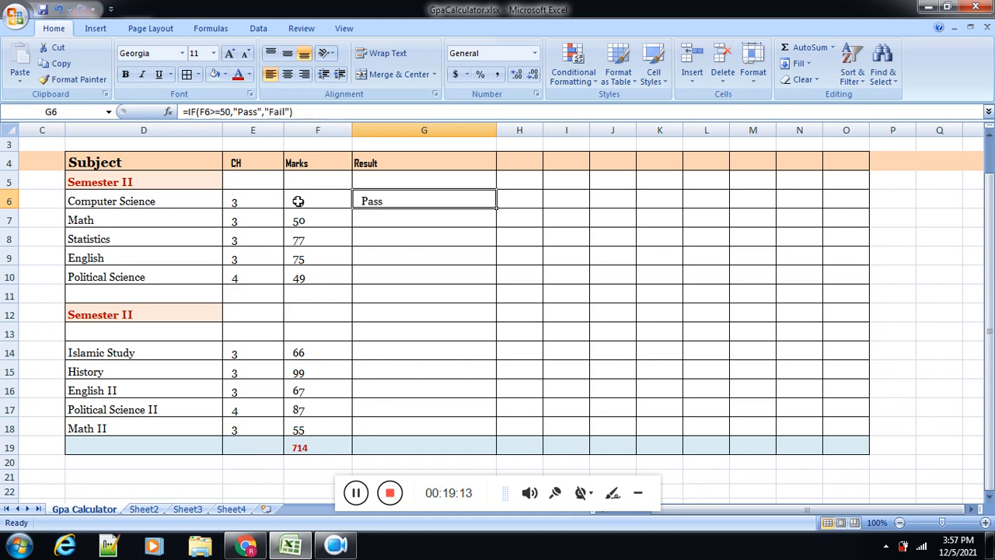
Step: Fill the IF formula from G6 down the Result column to the Math II row in G18
{"action": "left_click", "coordinate": [463, 215]}
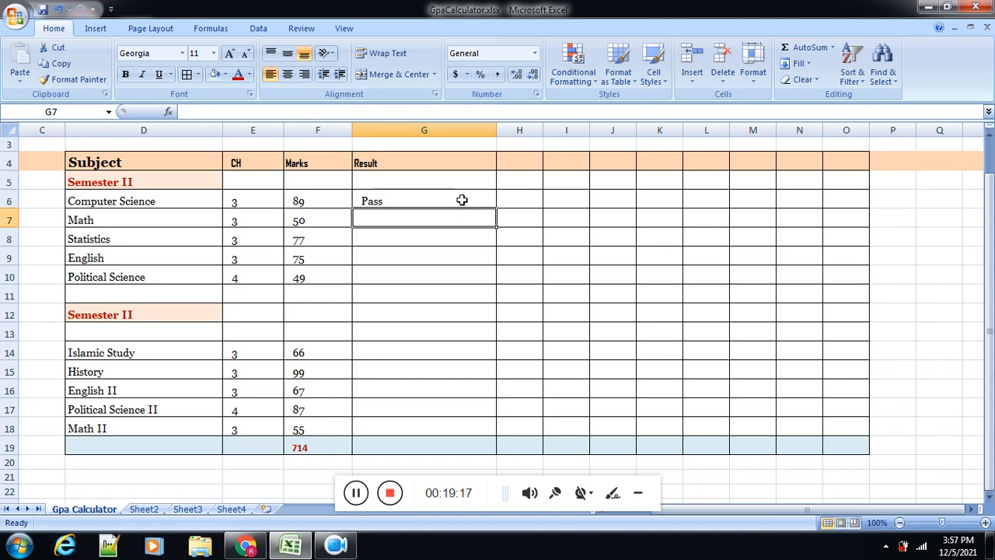
{"action": "left_click", "coordinate": [462, 200]}
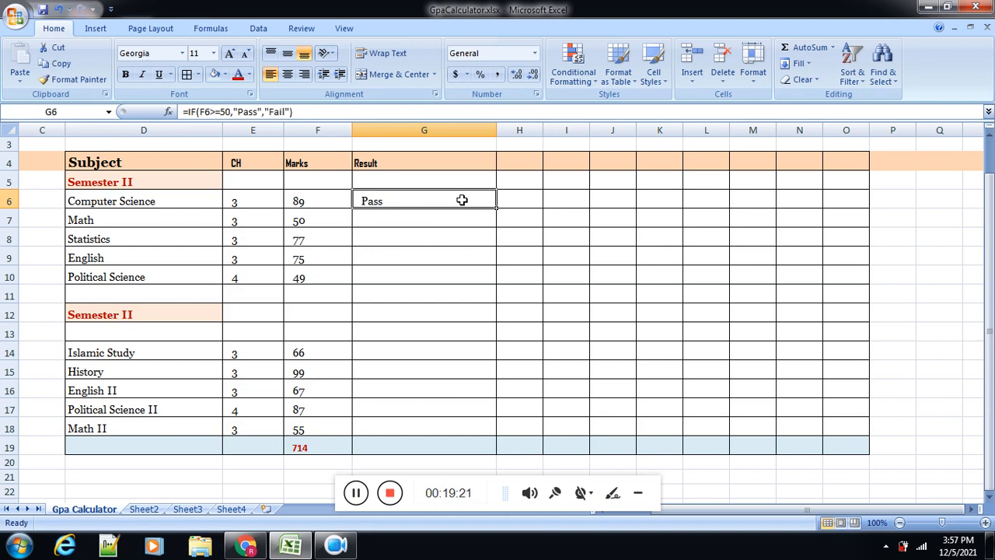
{"action": "left_click_drag", "start_coordinate": [495, 208], "coordinate": [483, 435]}
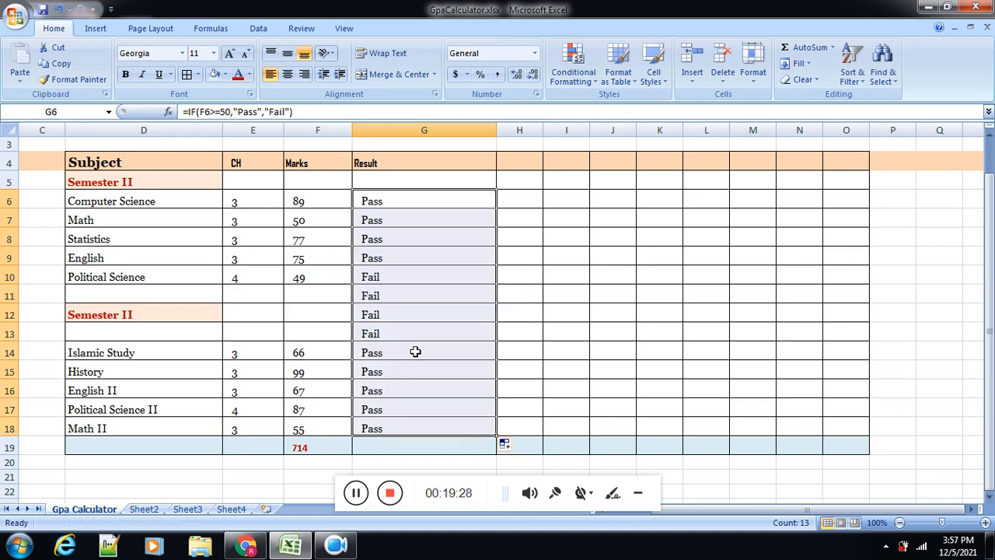
Step: Clear the Result cells G12:G13 in the second semester heading row and the blank row below it
{"action": "left_click_drag", "start_coordinate": [400, 315], "coordinate": [400, 331]}
{"action": "key", "text": "Delete"}
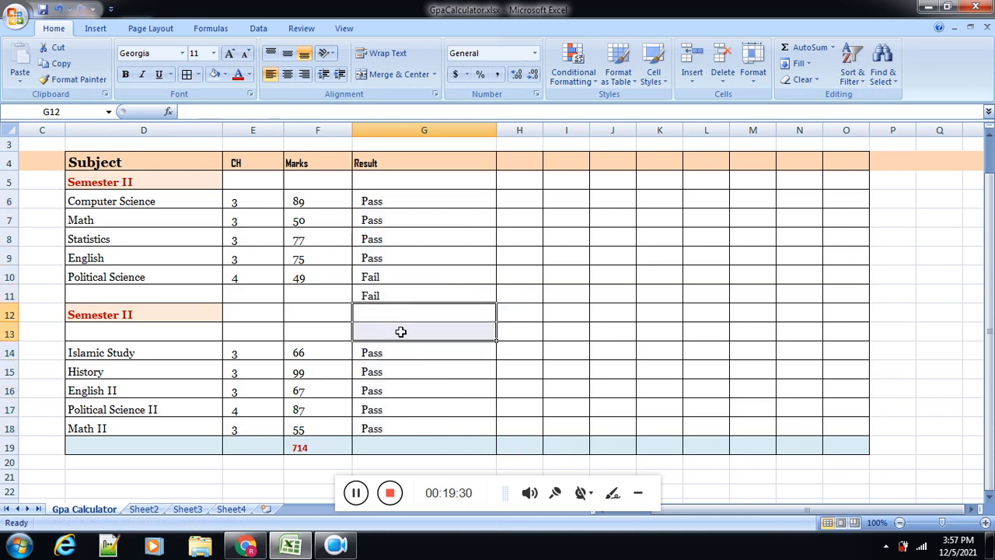
{"action": "left_click", "coordinate": [406, 412]}
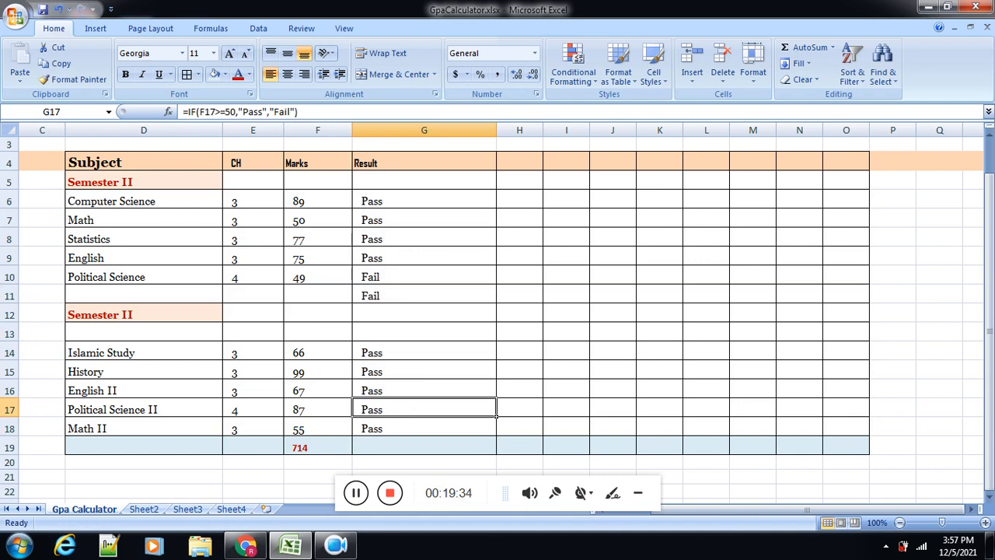
{"action": "left_click", "coordinate": [356, 497]}
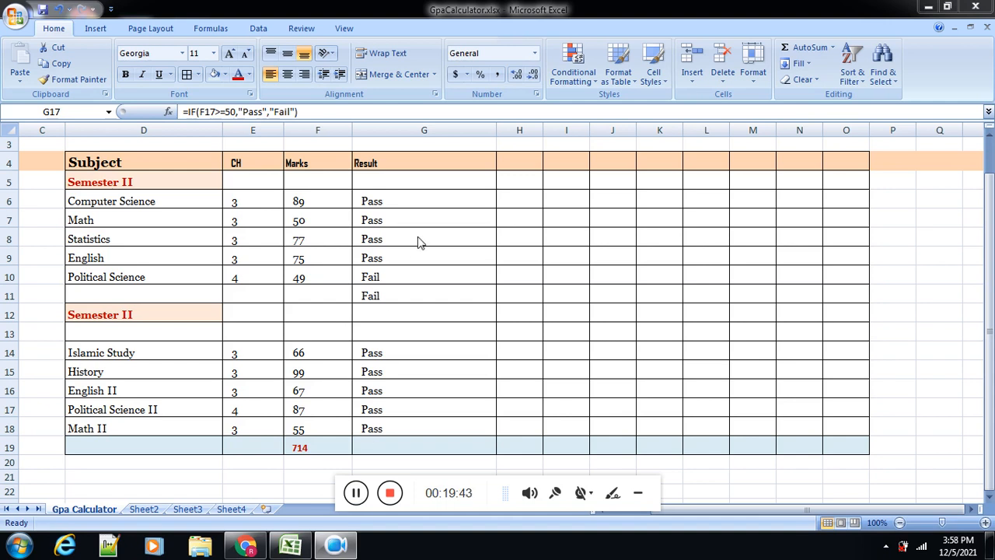
Step: Narrow the Result column G to suit its contents and widen the empty column H
{"action": "left_click", "coordinate": [499, 130]}
{"action": "left_click_drag", "start_coordinate": [499, 130], "coordinate": [412, 140]}
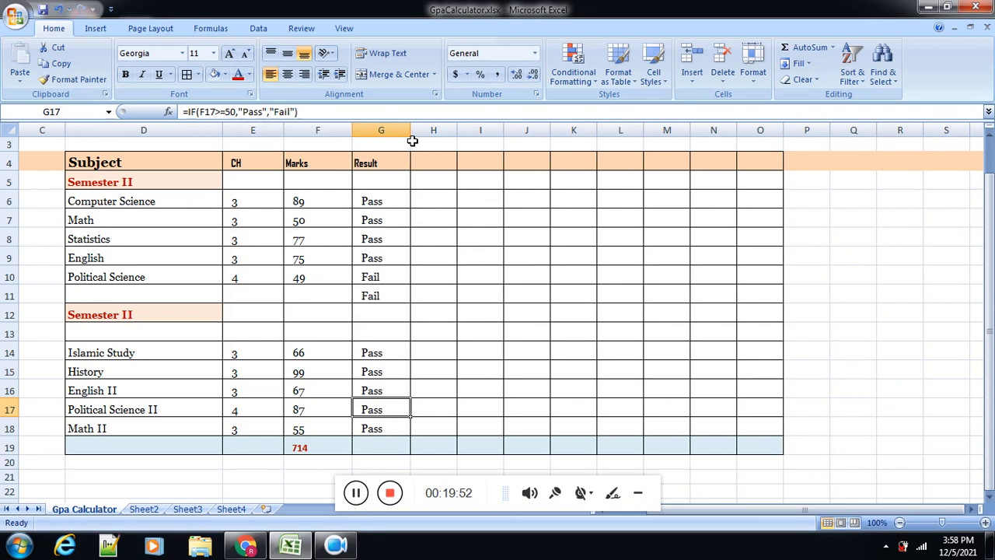
{"action": "left_click_drag", "start_coordinate": [457, 132], "coordinate": [616, 156]}
Step: Enter the column heading Grade in H4
{"action": "left_click", "coordinate": [449, 159]}
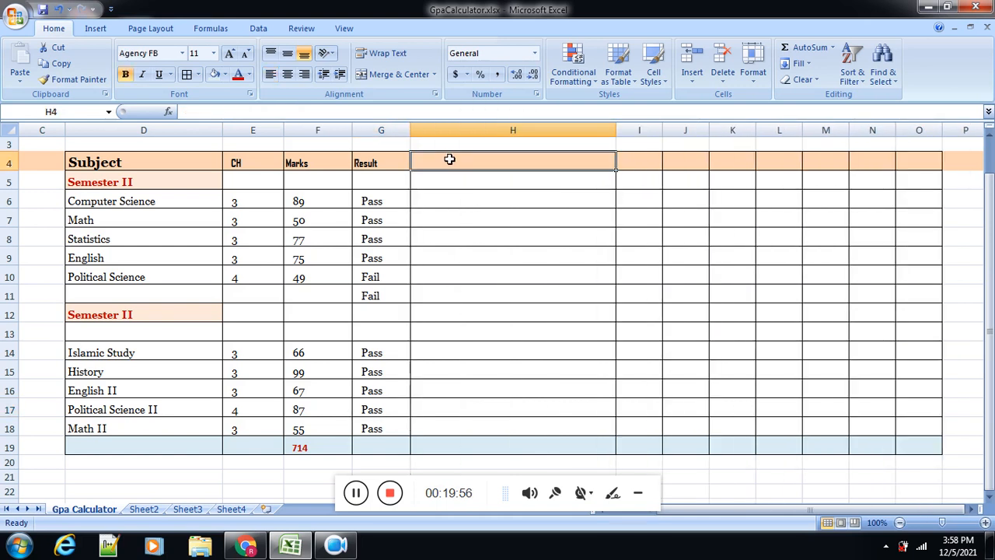
{"action": "type", "text": "Grade"}
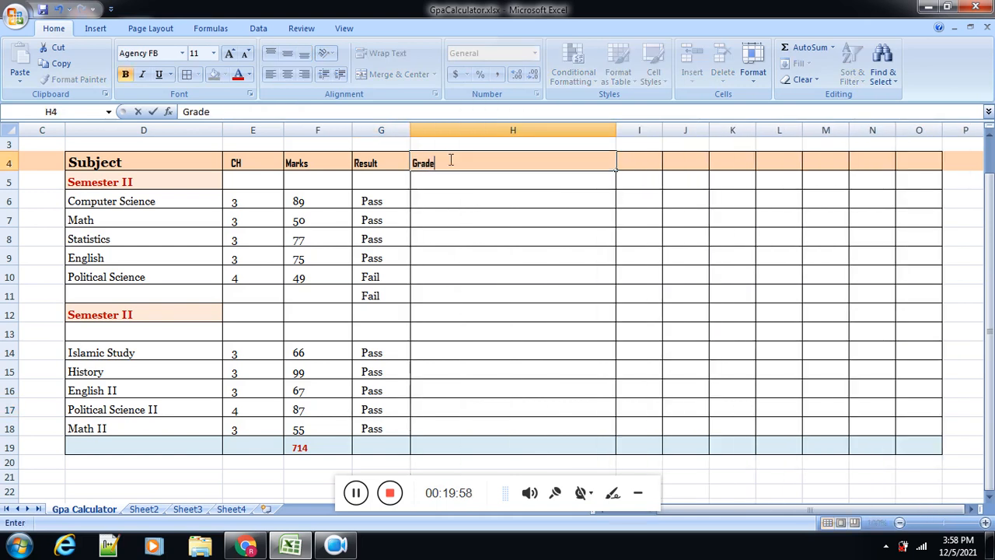
{"action": "left_click", "coordinate": [461, 220]}
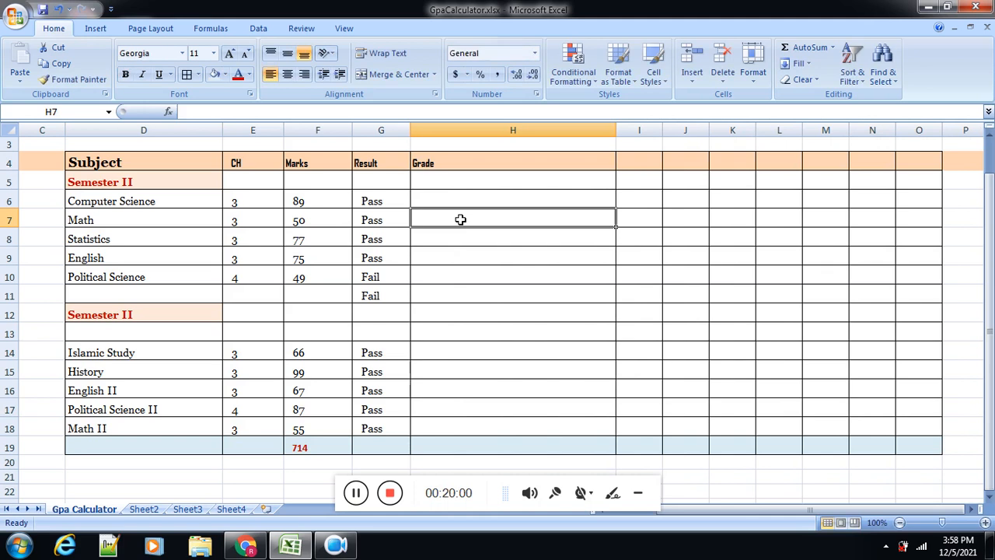
Step: Copy the formatting of the Subject heading in D4 to the header cells E4:O4 with Format Painter
{"action": "left_click", "coordinate": [107, 169]}
{"action": "left_click", "coordinate": [74, 80]}
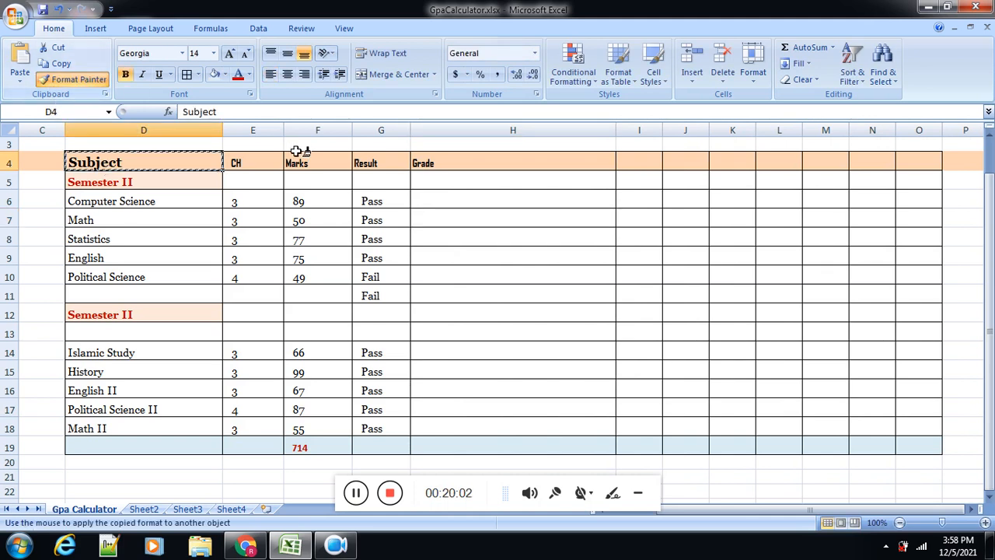
{"action": "mouse_move", "coordinate": [266, 161]}
{"action": "left_mouse_down"}
{"action": "mouse_move", "coordinate": [571, 153]}
{"action": "mouse_move", "coordinate": [940, 182]}
{"action": "mouse_move", "coordinate": [926, 157]}
{"action": "left_mouse_up"}
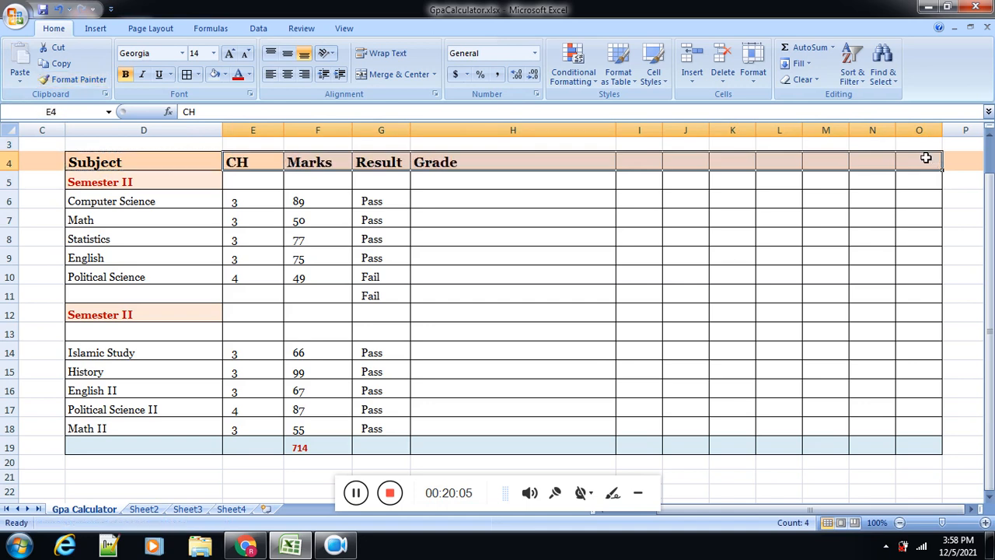
{"action": "left_click", "coordinate": [538, 240]}
{"action": "left_click", "coordinate": [492, 201]}
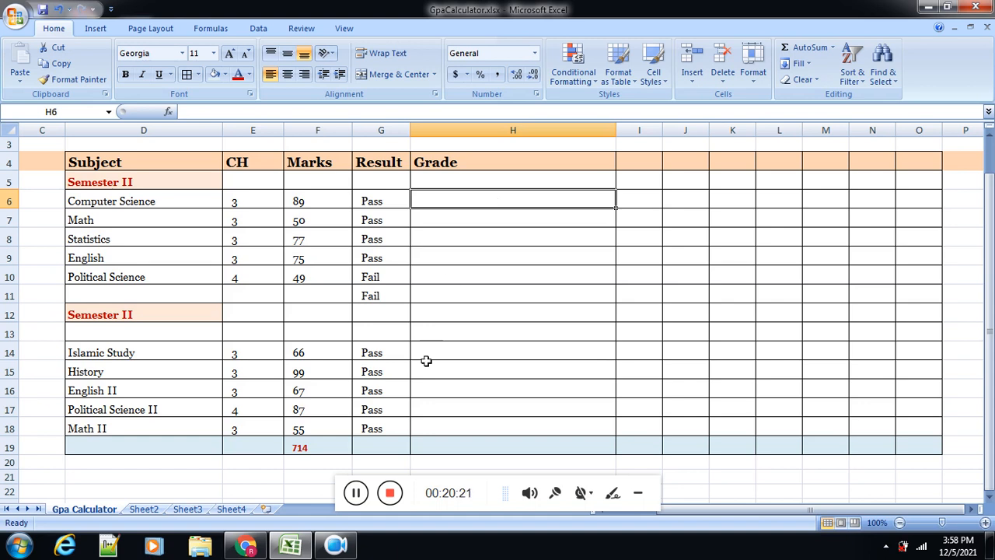
Step: Switch to Chrome and open google.com in a new tab
{"action": "left_click", "coordinate": [245, 545]}
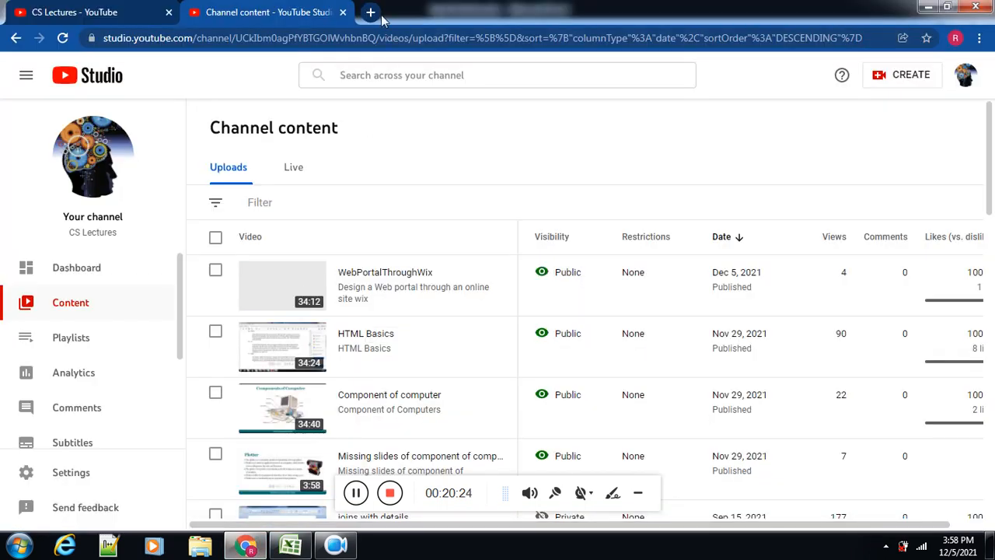
{"action": "left_click", "coordinate": [371, 14]}
{"action": "type", "text": "goo"}
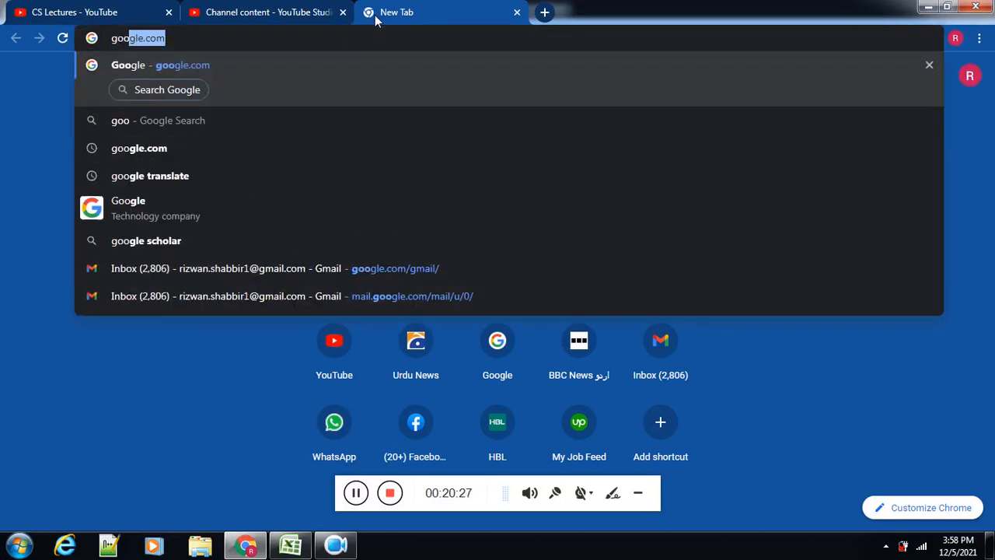
{"action": "key", "text": "Return"}
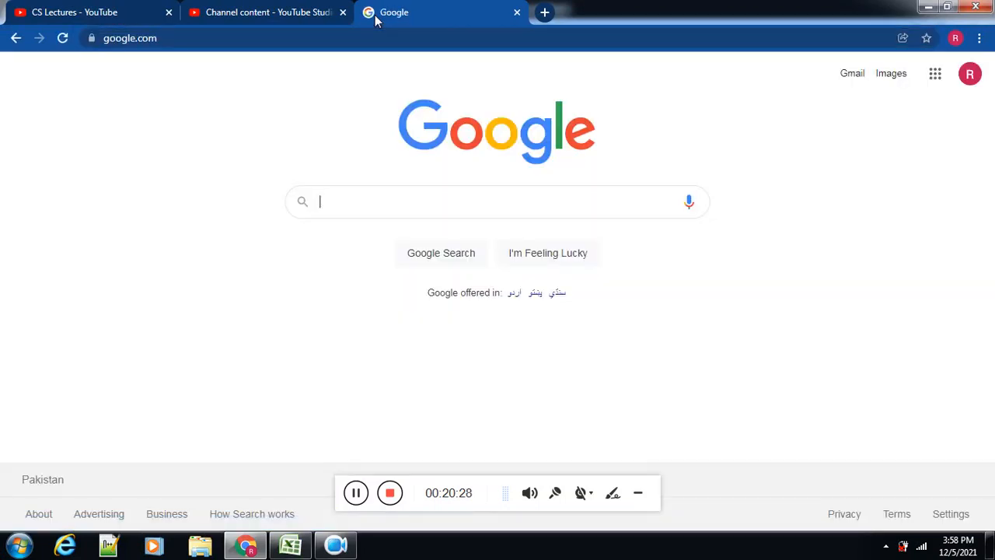
Step: Search Google for "grading scheme in punjab university"
{"action": "type", "text": "grading "}
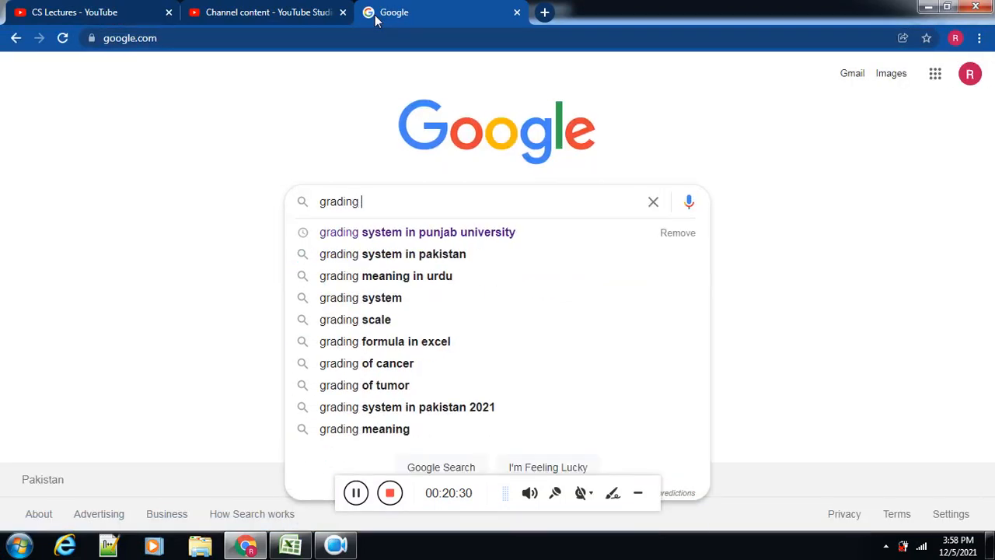
{"action": "type", "text": "schem"}
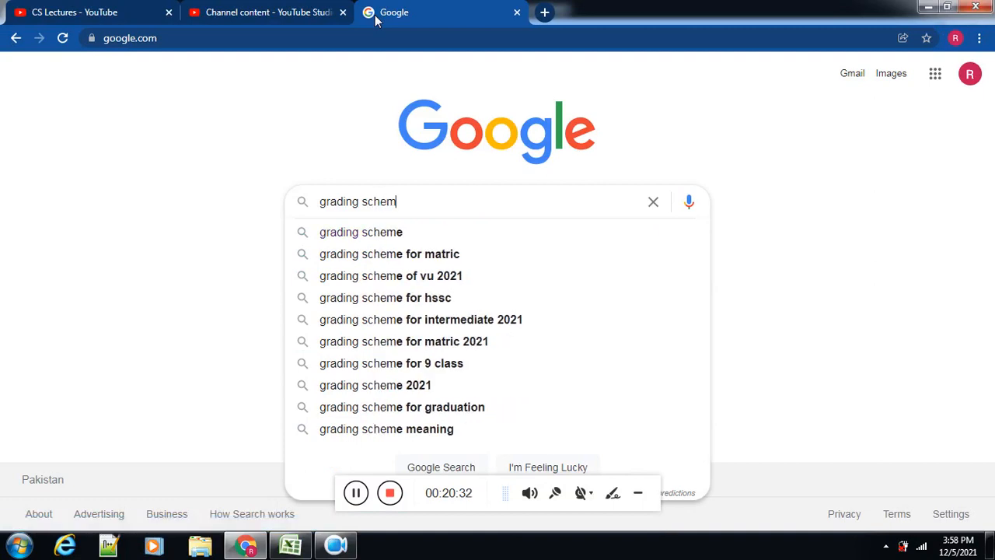
{"action": "type", "text": "e "}
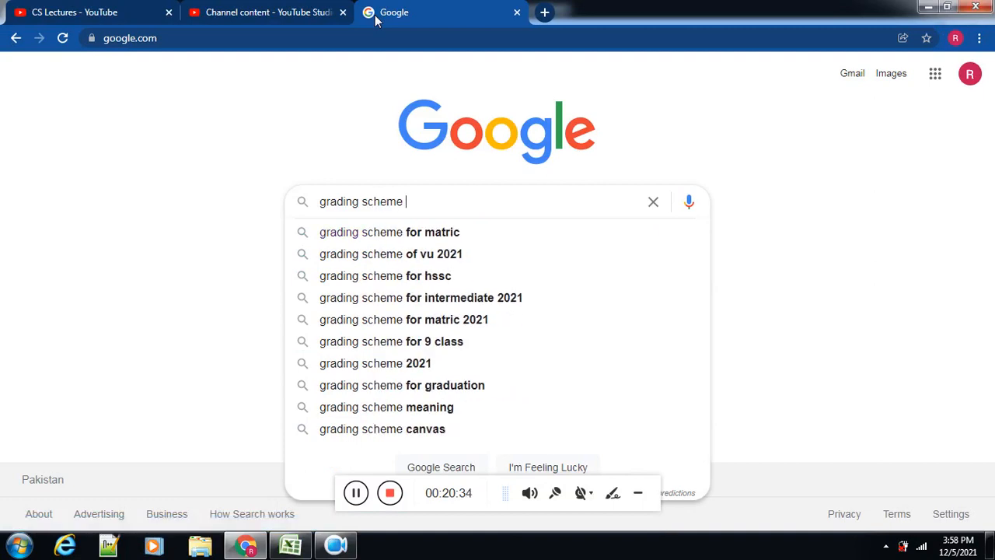
{"action": "type", "text": "in punj"}
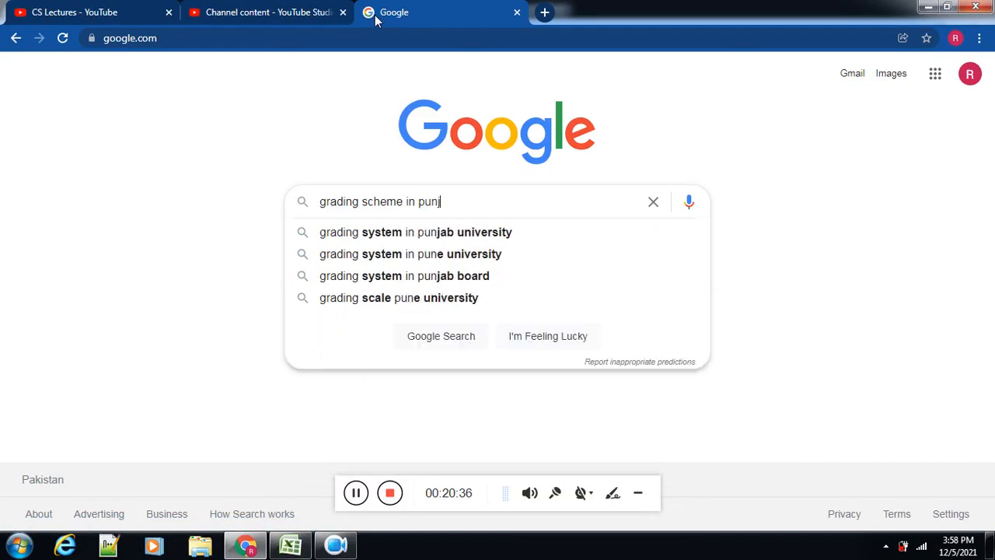
{"action": "type", "text": "ab university"}
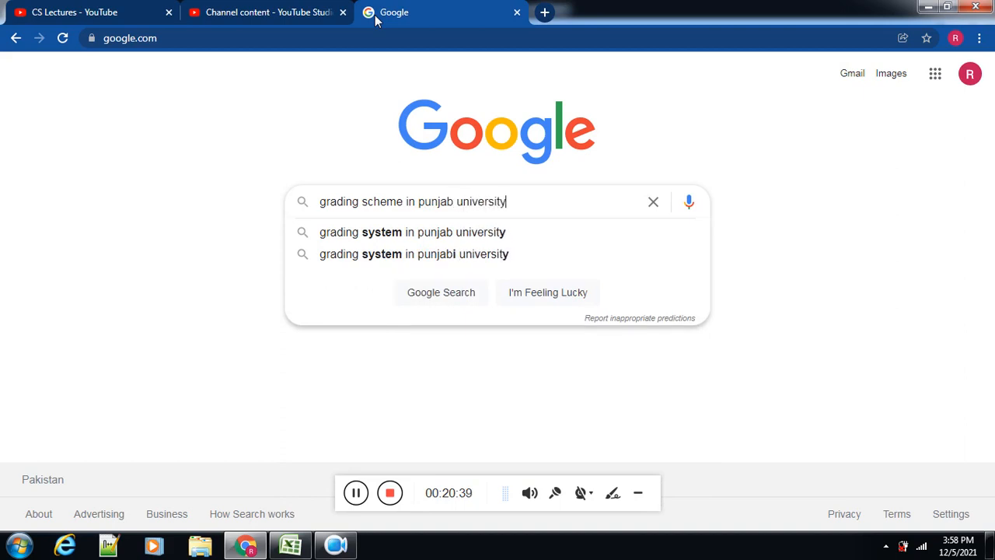
{"action": "key", "text": "Return"}
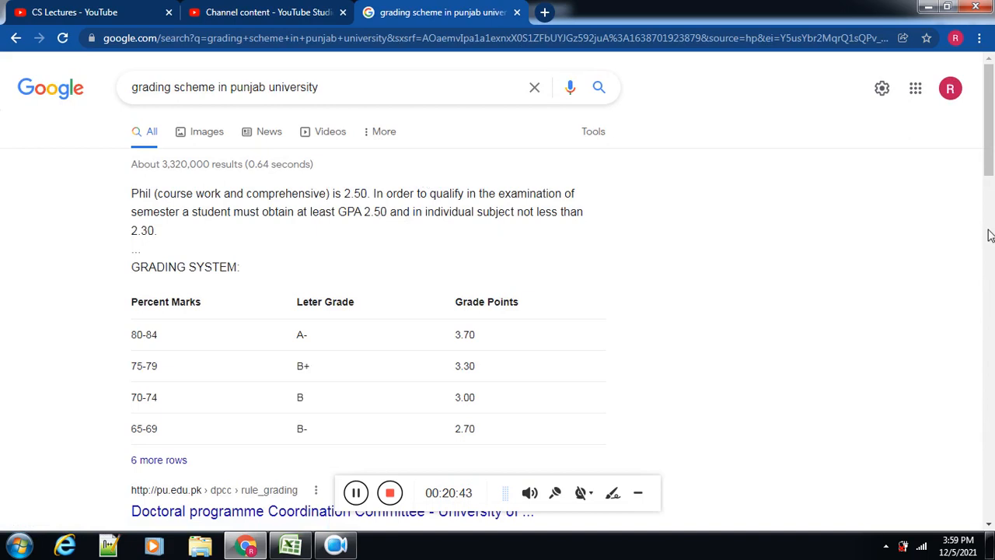
Step: Open the pu.edu.pk rule_grading result and examine the table of percent marks, letter grades and grade points
{"action": "scroll", "coordinate": [991, 166], "scroll_direction": "down", "scroll_amount": 1}
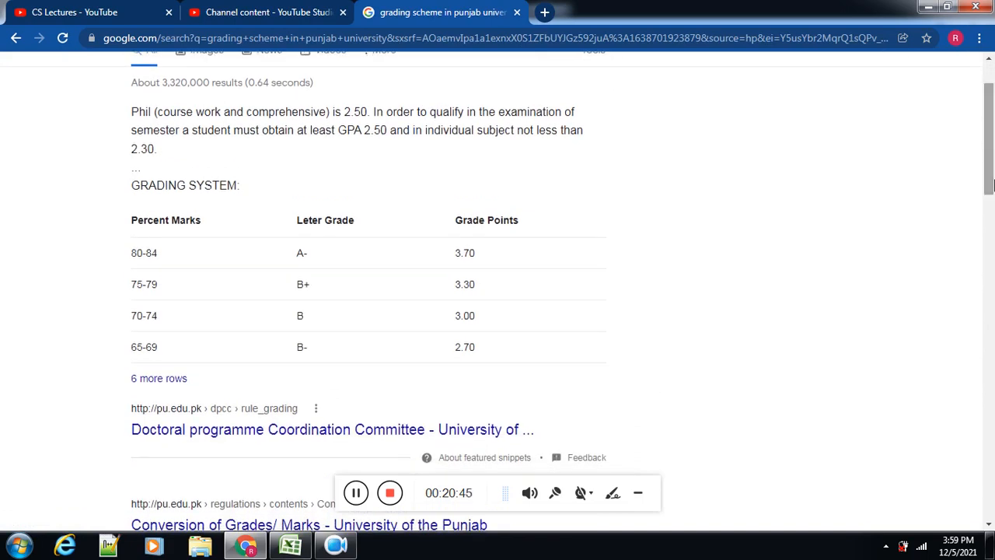
{"action": "left_click", "coordinate": [283, 408]}
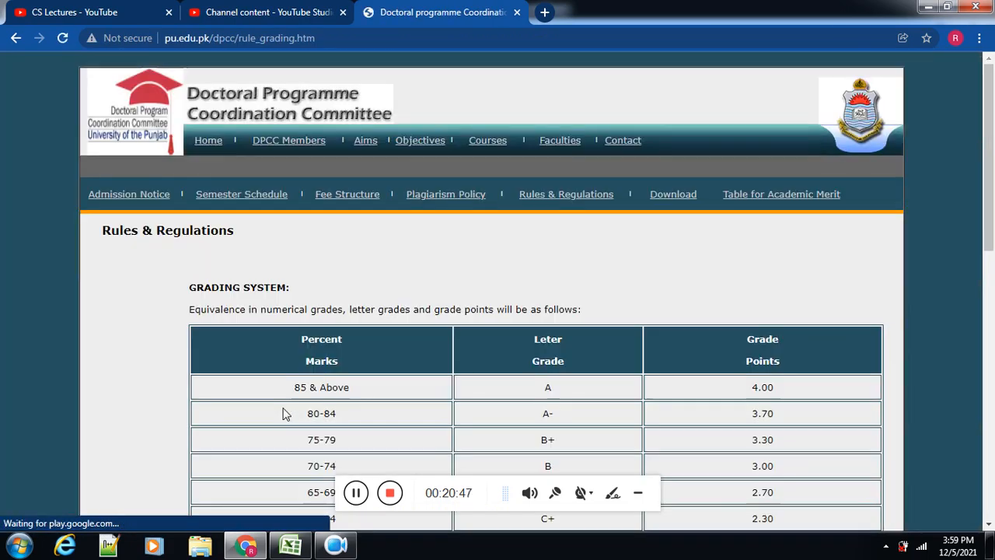
{"action": "scroll", "coordinate": [991, 276], "scroll_direction": "down", "scroll_amount": 2}
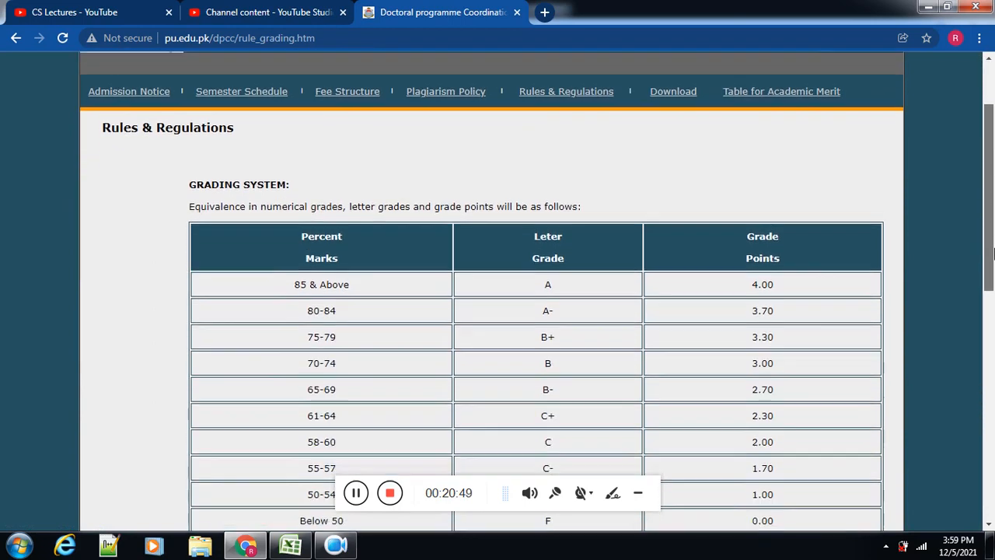
{"action": "left_click_drag", "start_coordinate": [994, 276], "coordinate": [994, 290]}
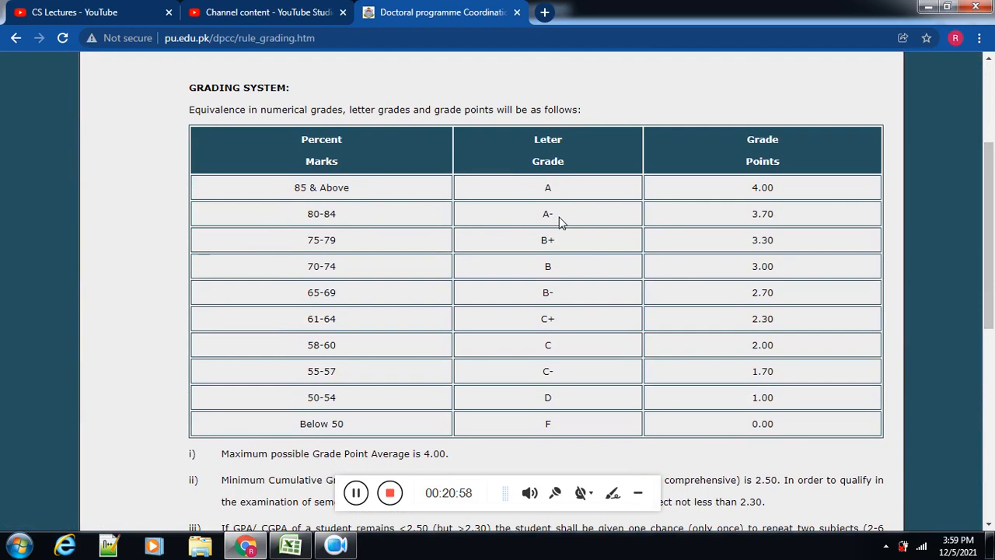
{"action": "left_click_drag", "start_coordinate": [559, 219], "coordinate": [547, 217]}
Step: Switch back to Excel and begin the Grade formula in H6 with =if(F6>=85,"A", based on the Computer Science mark
{"action": "left_click", "coordinate": [290, 546]}
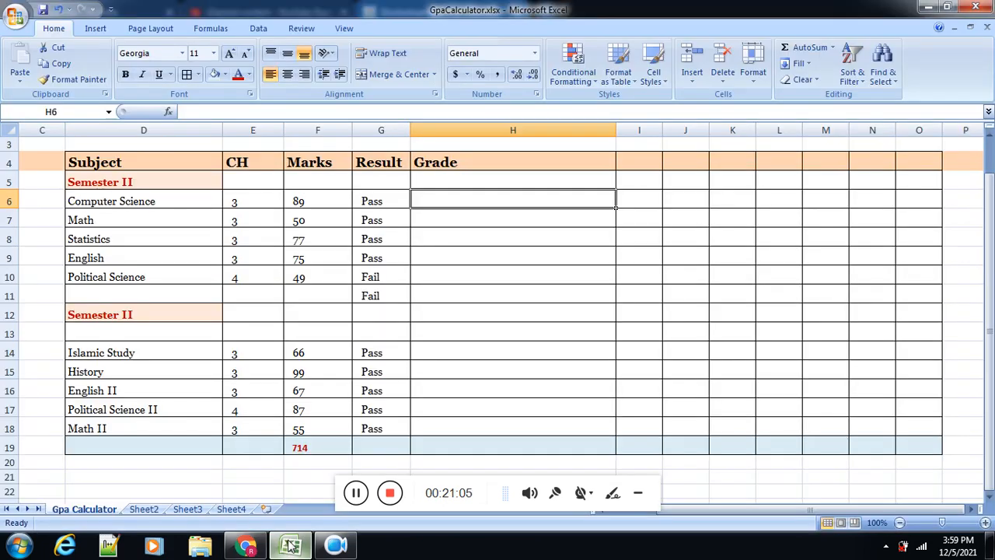
{"action": "double_click", "coordinate": [441, 202]}
{"action": "type", "text": "="}
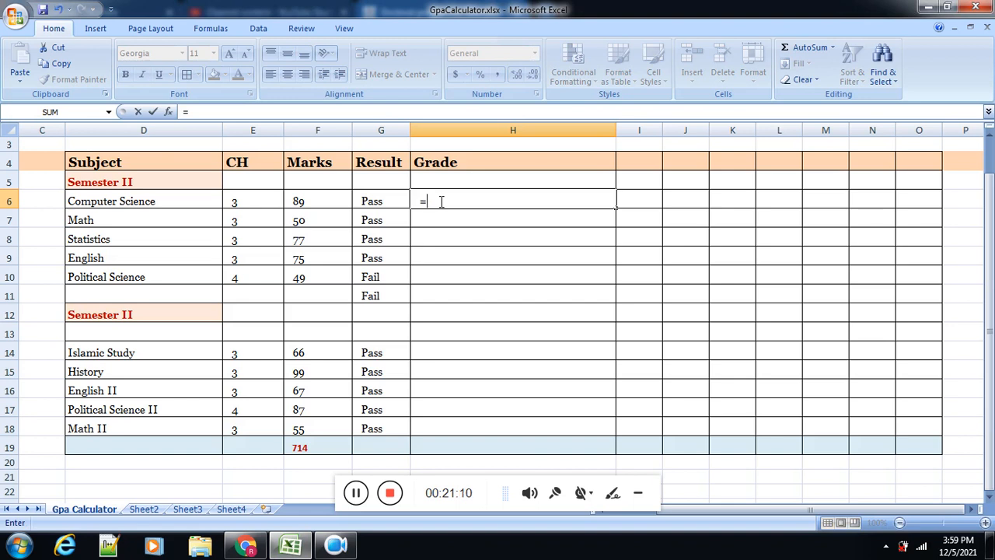
{"action": "type", "text": "if("}
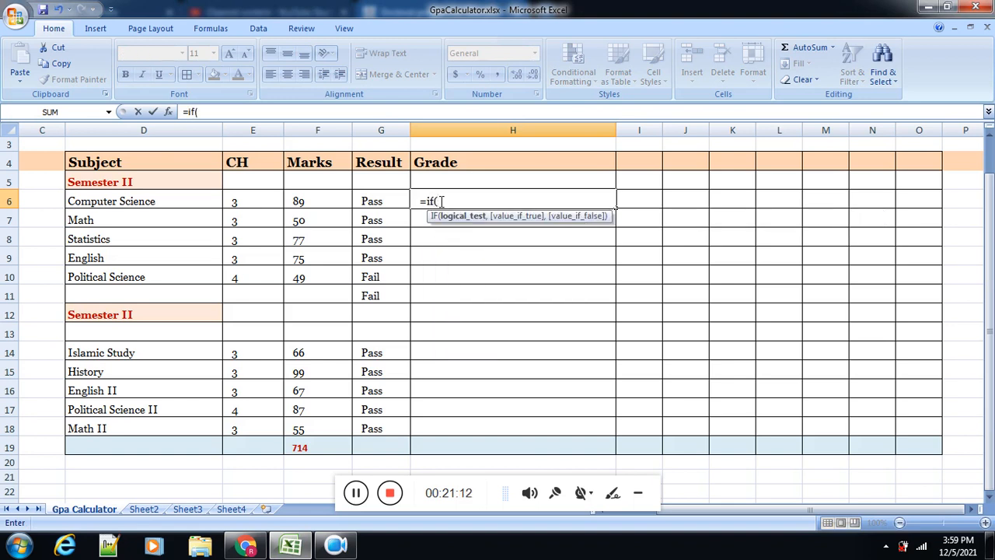
{"action": "left_click", "coordinate": [317, 202]}
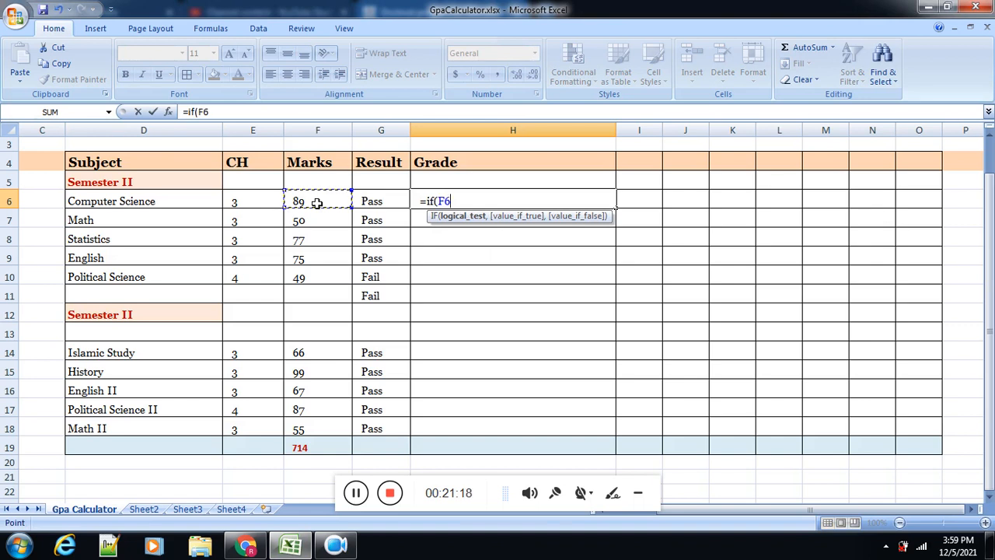
{"action": "type", "text": ">="}
{"action": "type", "text": "85,"}
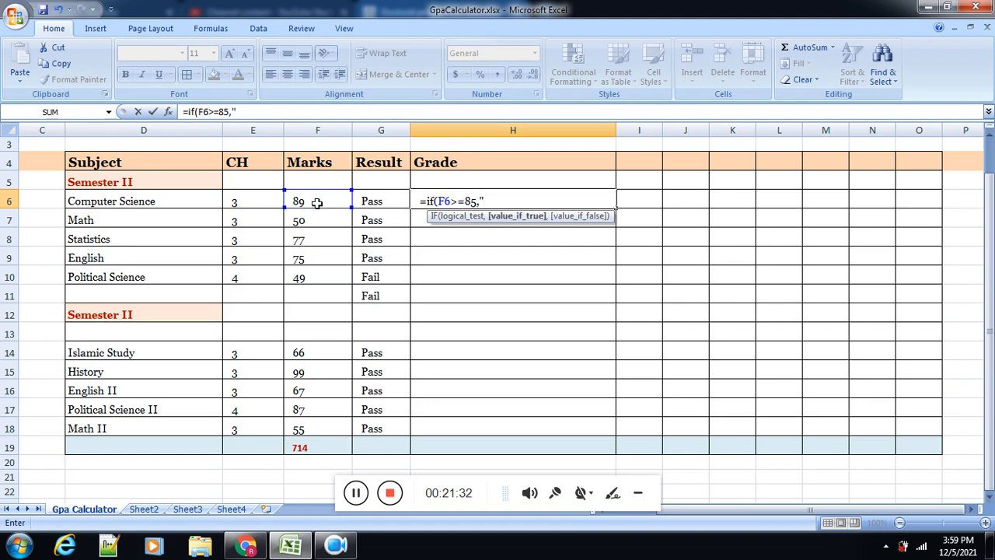
{"action": "type", "text": "\"A\","}
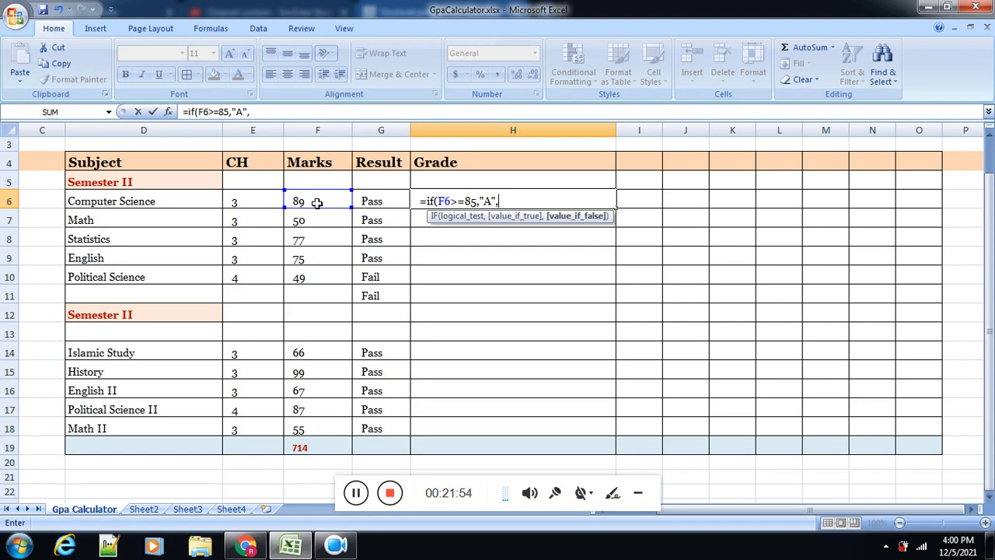
Step: Extend the Grade formula in H6 with a nested condition if(F6>=80, as the first IF's false value
{"action": "type", "text": "F6"}
{"action": "key", "text": "BackSpace"}
{"action": "key", "text": "BackSpace"}
{"action": "type", "text": "if("}
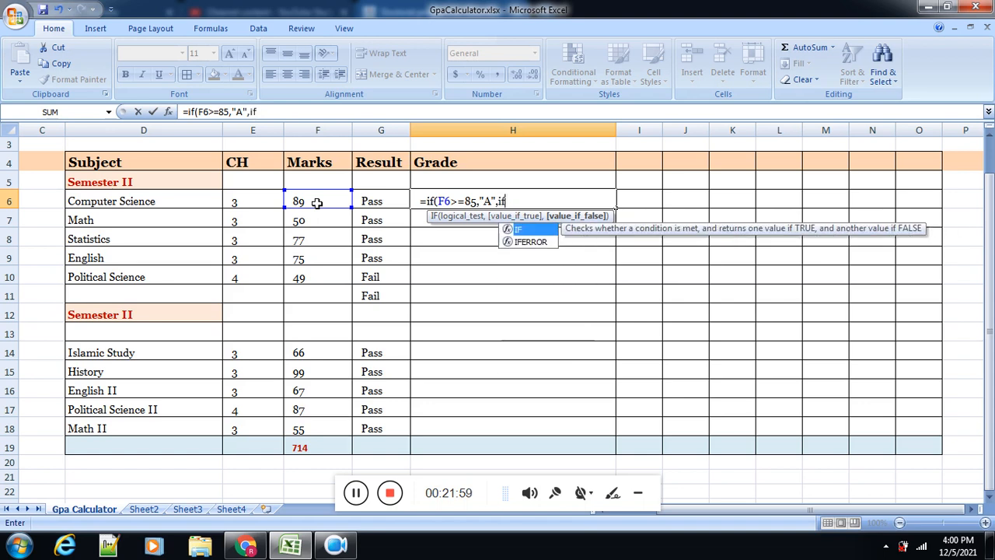
{"action": "type", "text": "i"}
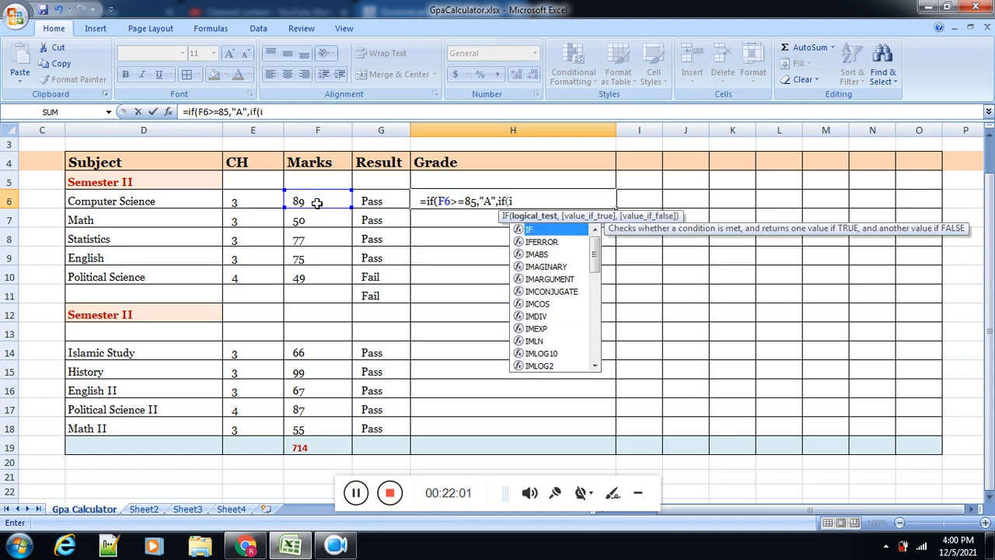
{"action": "key", "text": "BackSpace"}
{"action": "type", "text": "F6"}
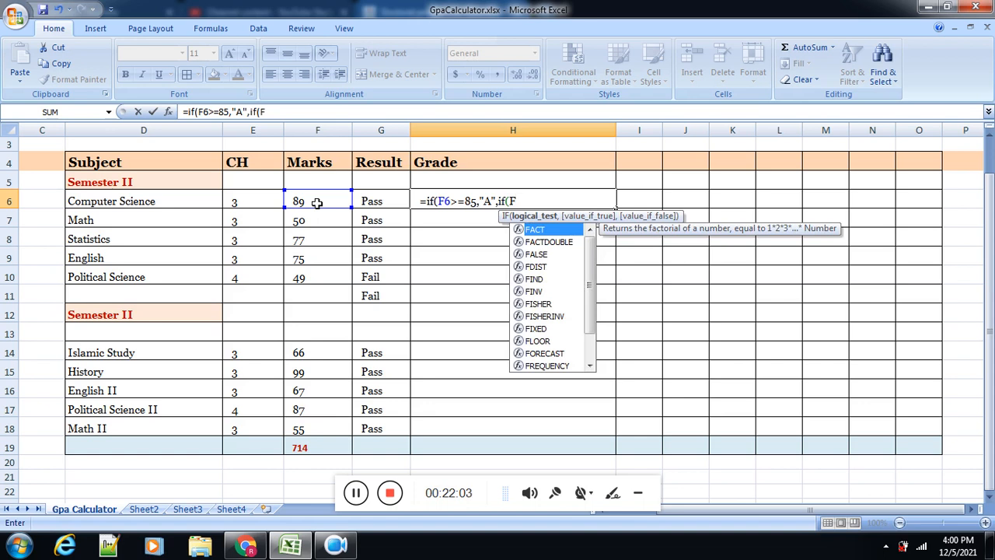
{"action": "type", "text": ">"}
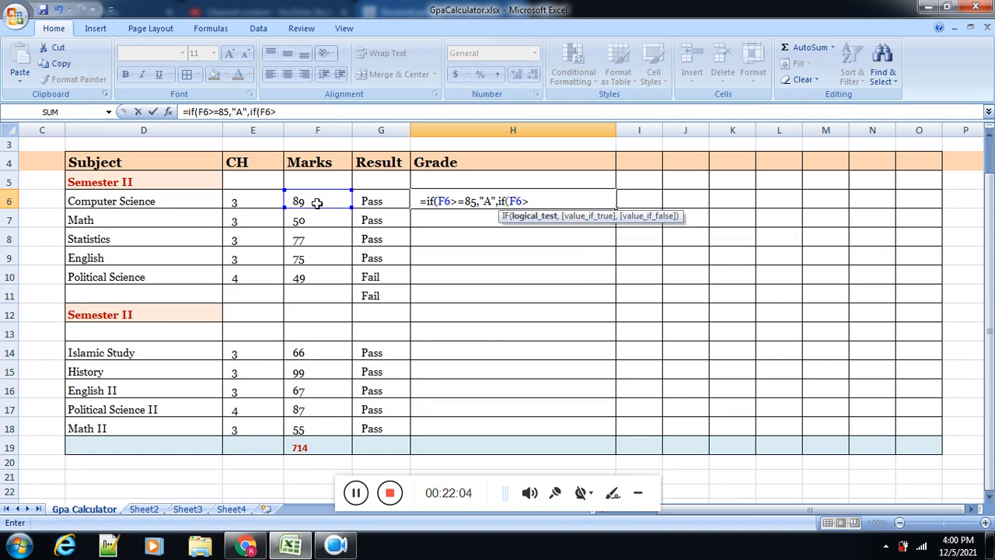
{"action": "type", "text": "=80"}
{"action": "type", "text": ","}
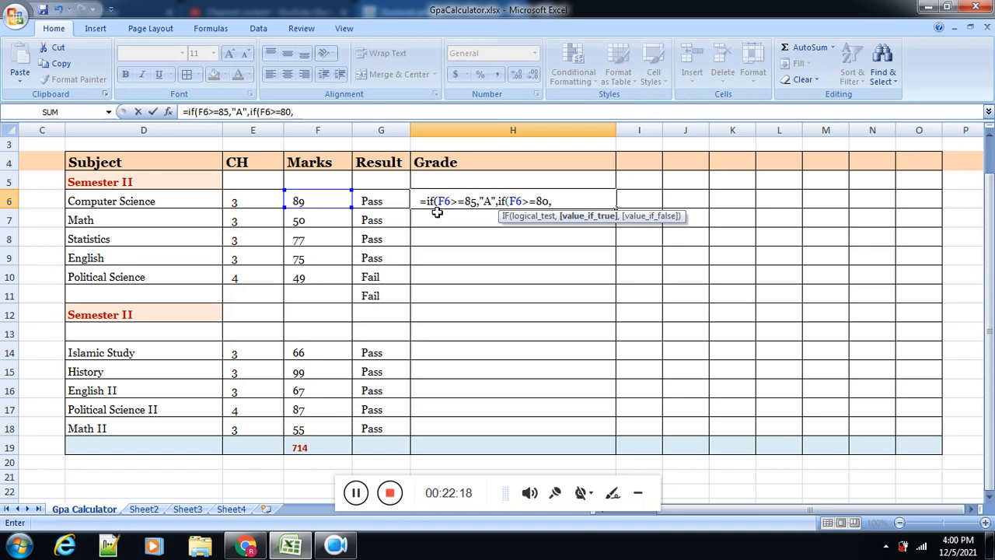
{"action": "type", "text": "\"A-\","}
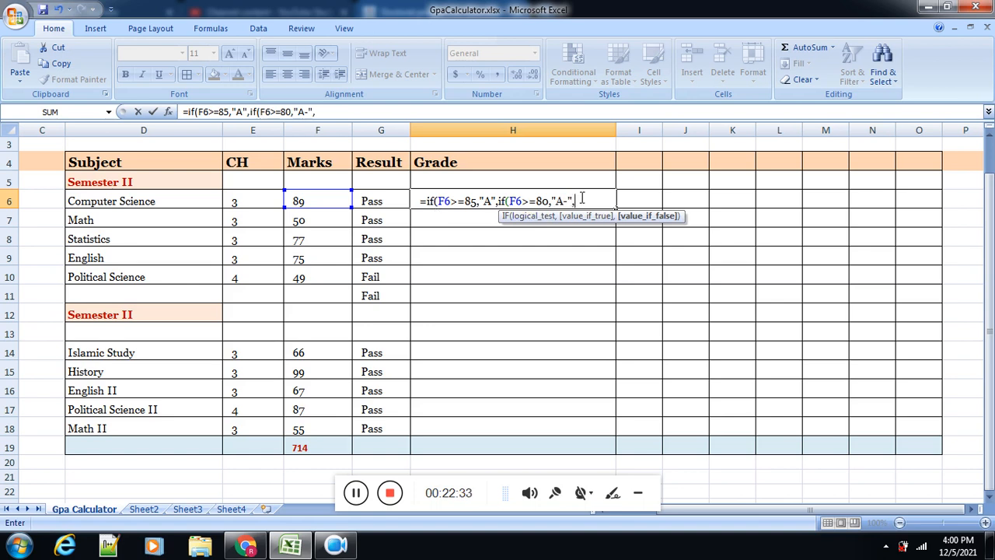
Step: Copy the whole unfinished formula from H6 and paste it into a blank document in Microsoft Word
{"action": "left_click_drag", "start_coordinate": [579, 201], "coordinate": [422, 197]}
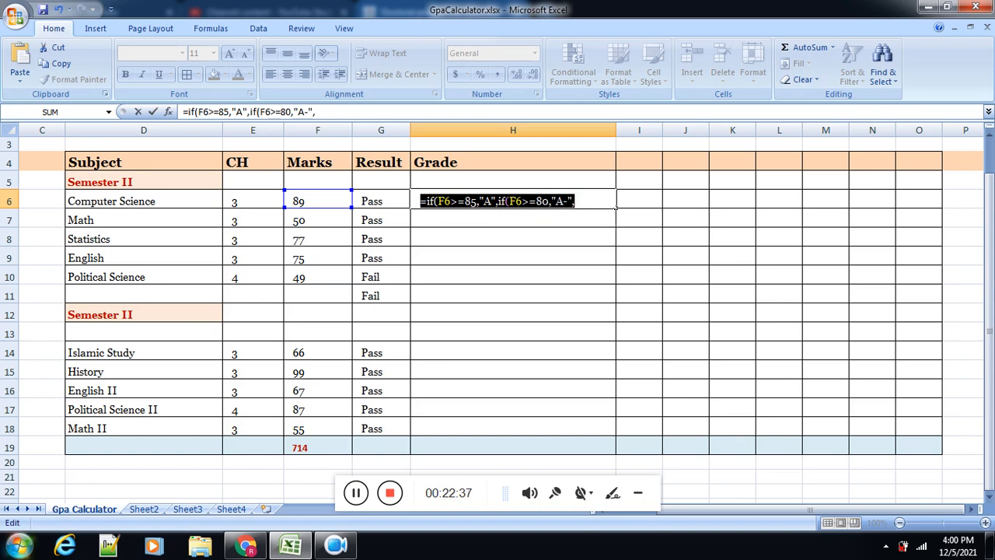
{"action": "left_click", "coordinate": [19, 545]}
{"action": "left_click", "coordinate": [56, 234]}
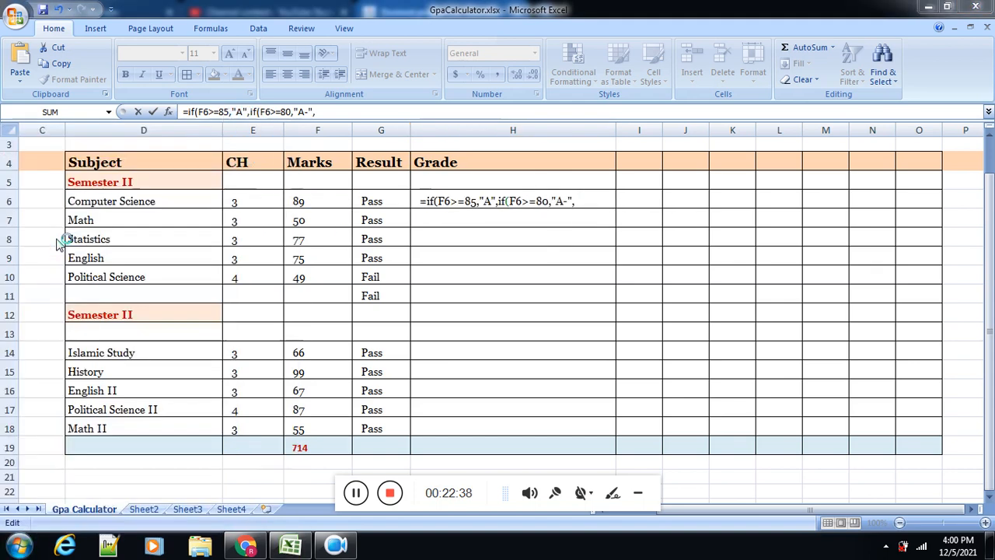
{"action": "key", "text": "ctrl+v"}
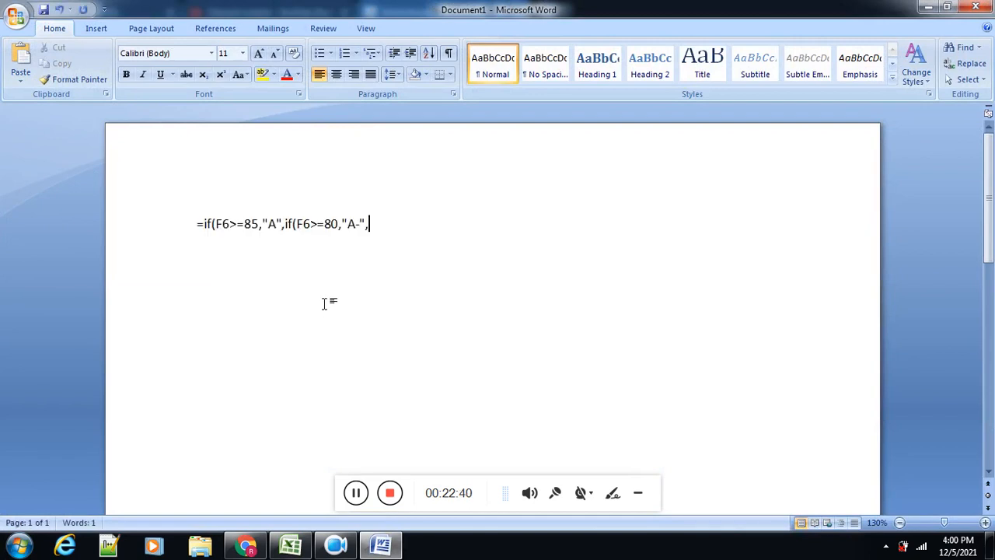
Step: Format all of the pasted formula text in Georgia at size 22
{"action": "left_click", "coordinate": [243, 52]}
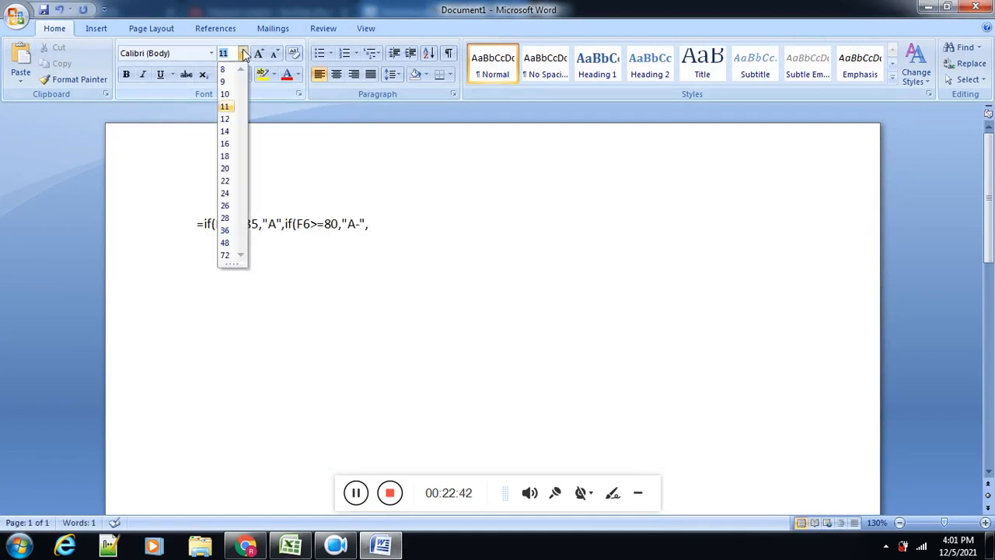
{"action": "left_click", "coordinate": [232, 217]}
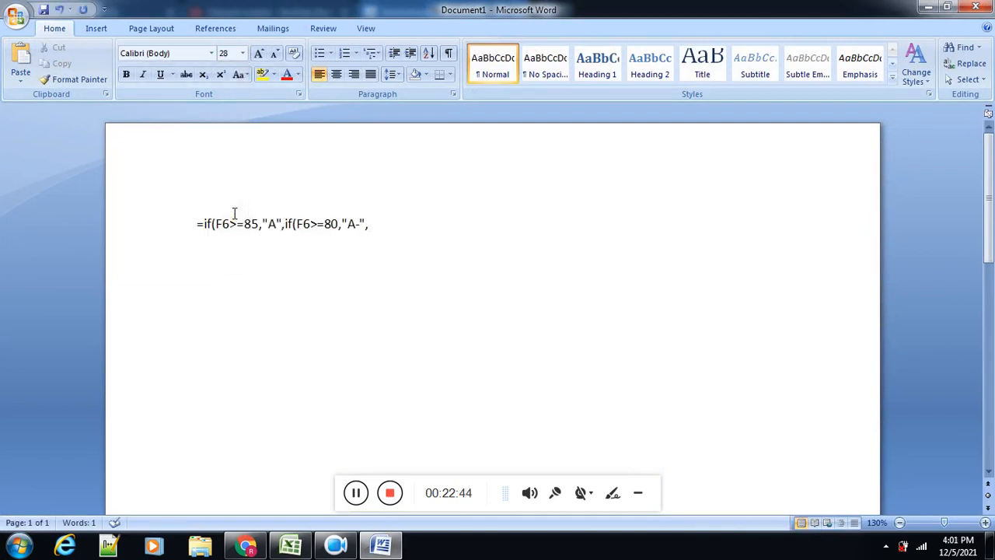
{"action": "key", "text": "ctrl+a"}
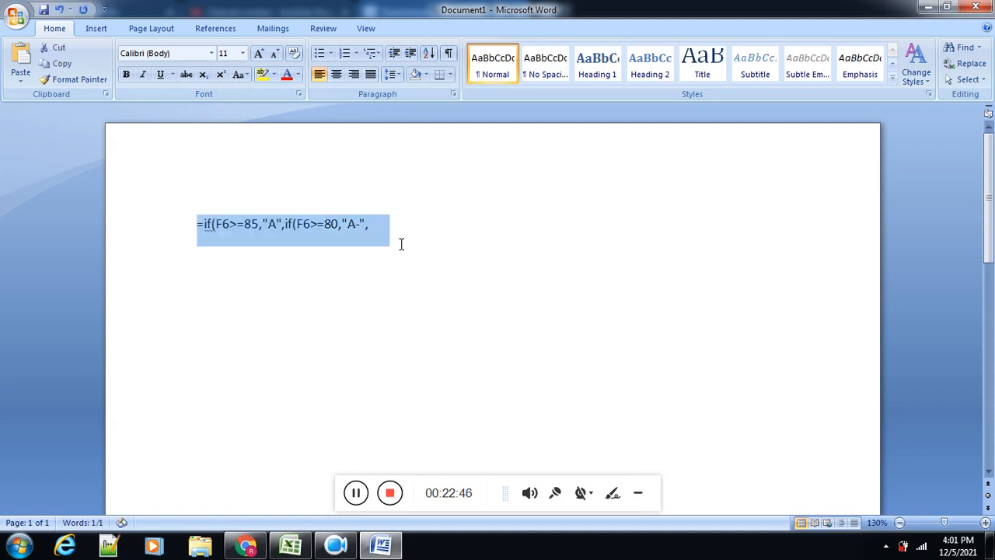
{"action": "left_click", "coordinate": [211, 55]}
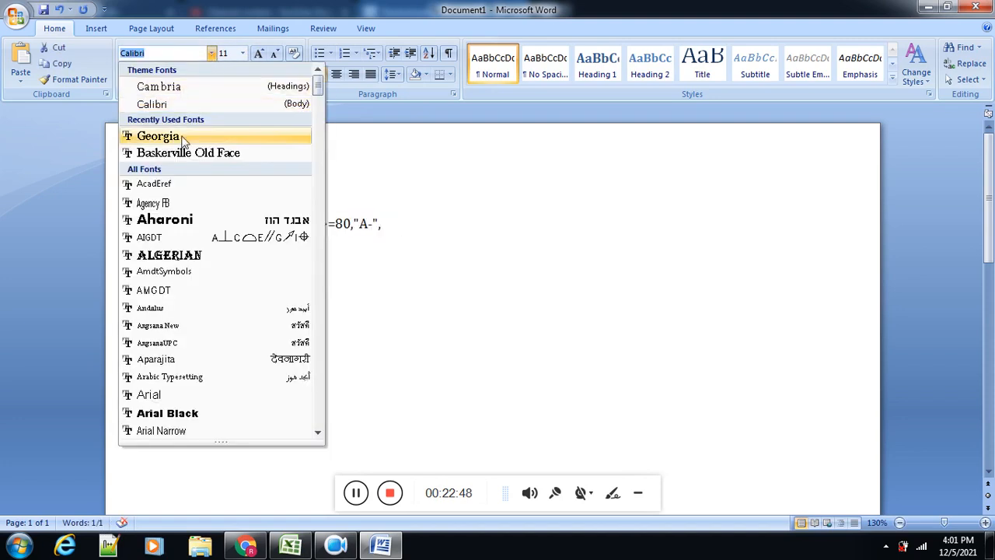
{"action": "left_click", "coordinate": [149, 136]}
{"action": "left_click", "coordinate": [242, 52]}
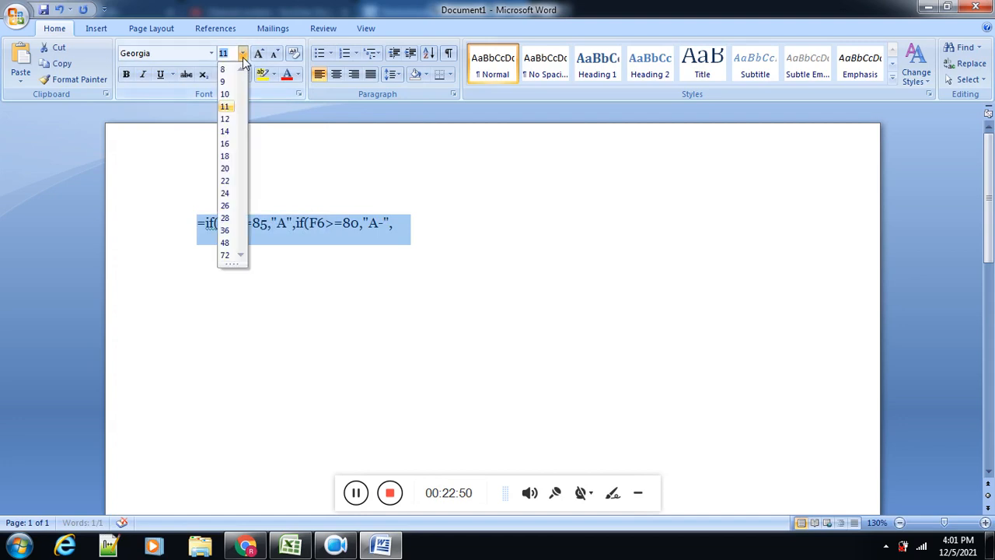
{"action": "left_click", "coordinate": [229, 181]}
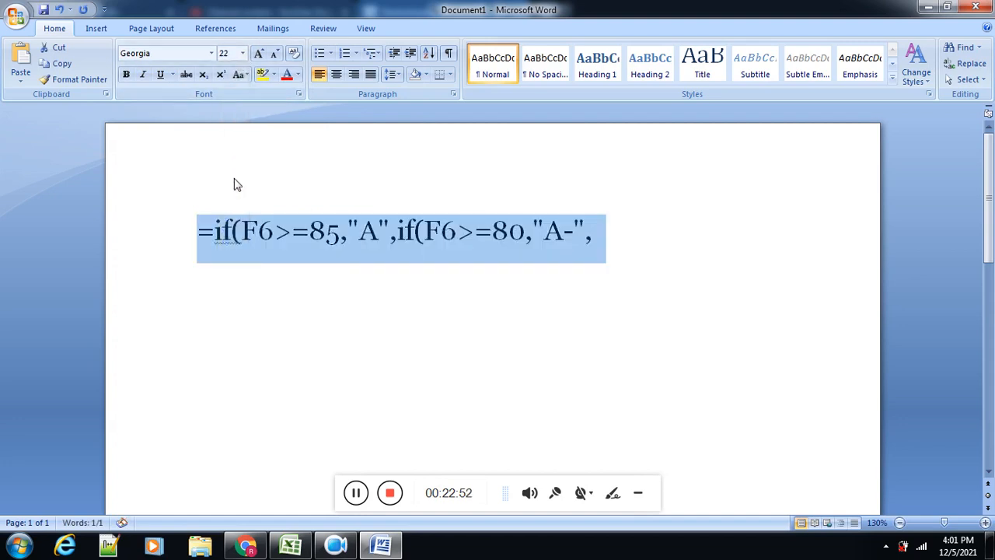
Step: Highlight the first F6 reference and the second if( in the formula text to review its structure
{"action": "left_click", "coordinate": [456, 234]}
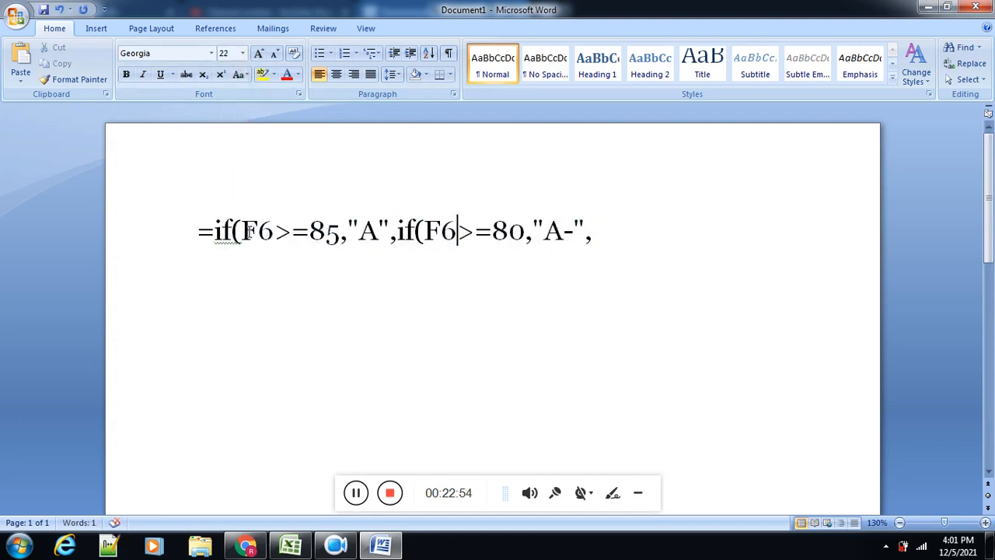
{"action": "left_click_drag", "start_coordinate": [241, 232], "coordinate": [266, 231]}
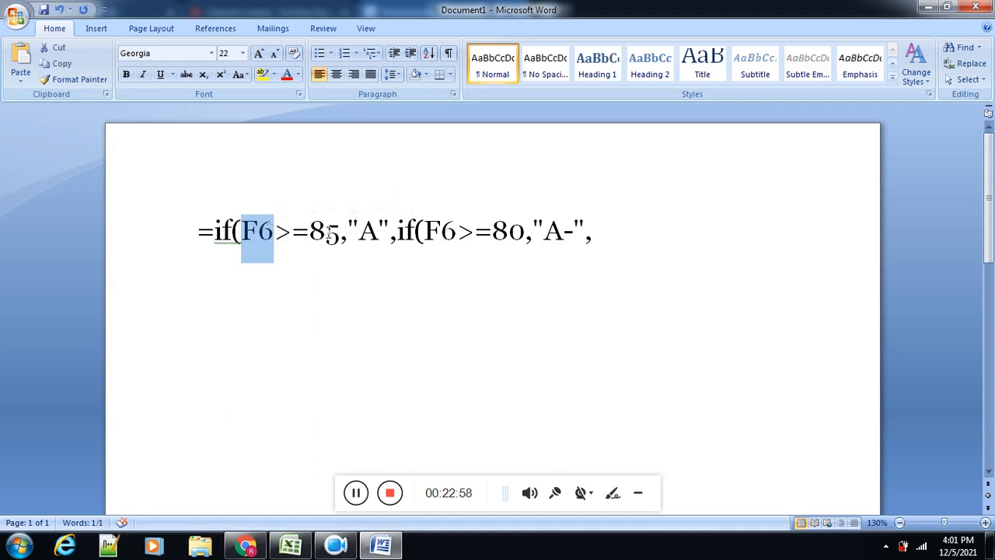
{"action": "left_click_drag", "start_coordinate": [392, 232], "coordinate": [426, 233]}
{"action": "left_click", "coordinate": [405, 232]}
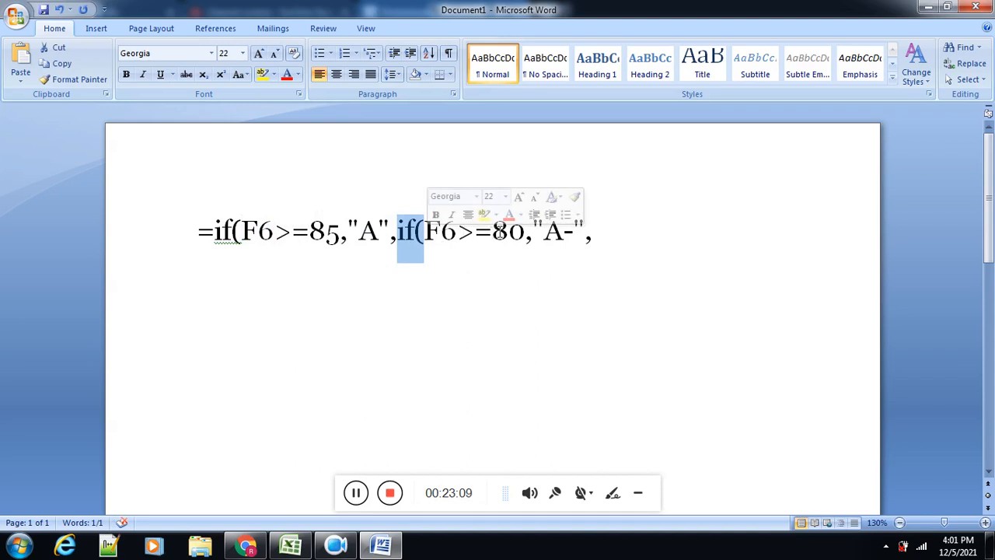
Step: Append a third nested condition if(F6>=75, to the formula text, checking the threshold in the grading table in Chrome
{"action": "left_click", "coordinate": [602, 227]}
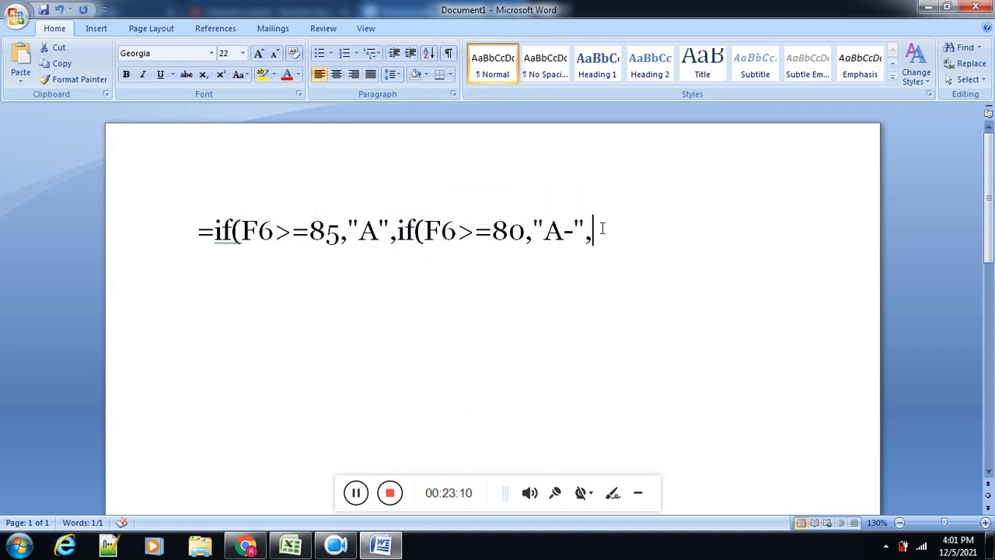
{"action": "type", "text": "if("}
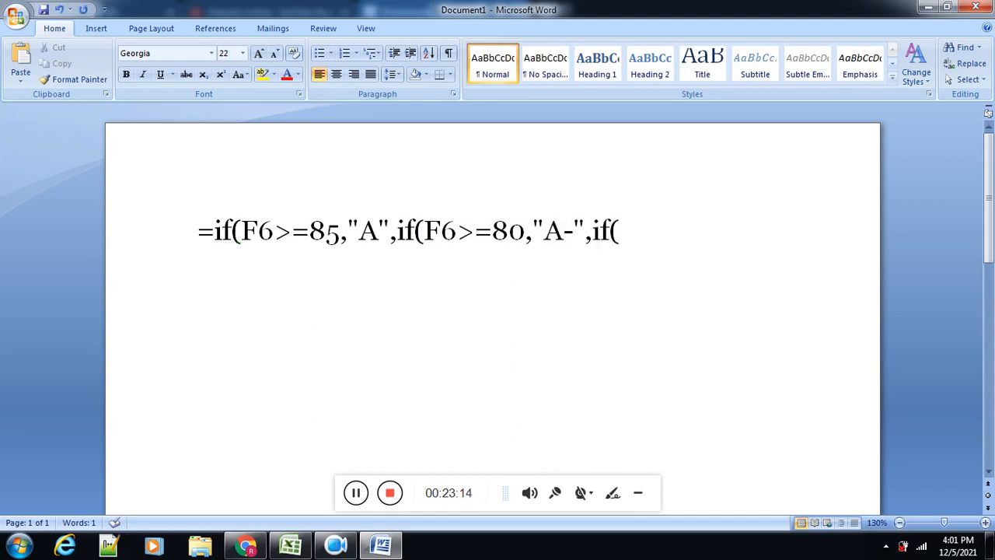
{"action": "type", "text": "F6>="}
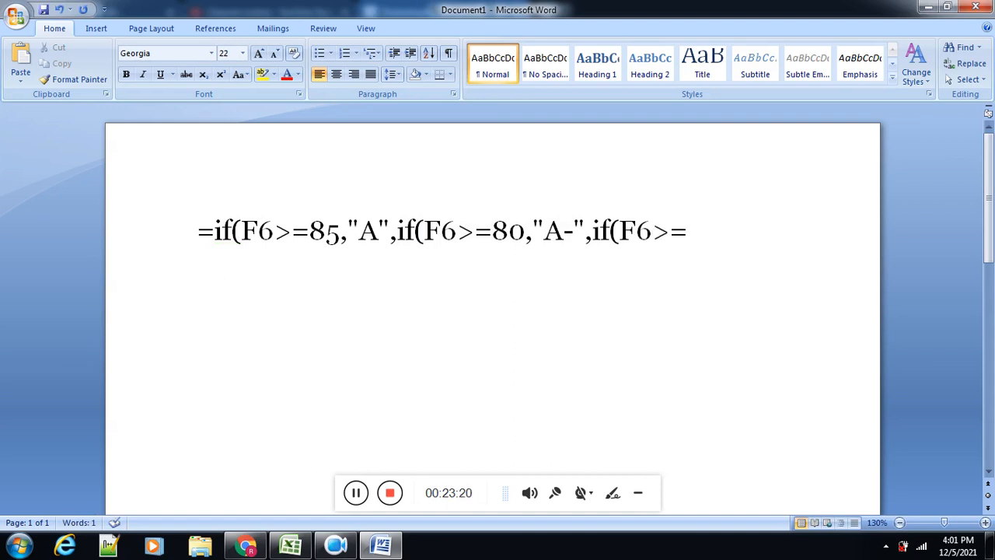
{"action": "key", "text": "alt+Tab"}
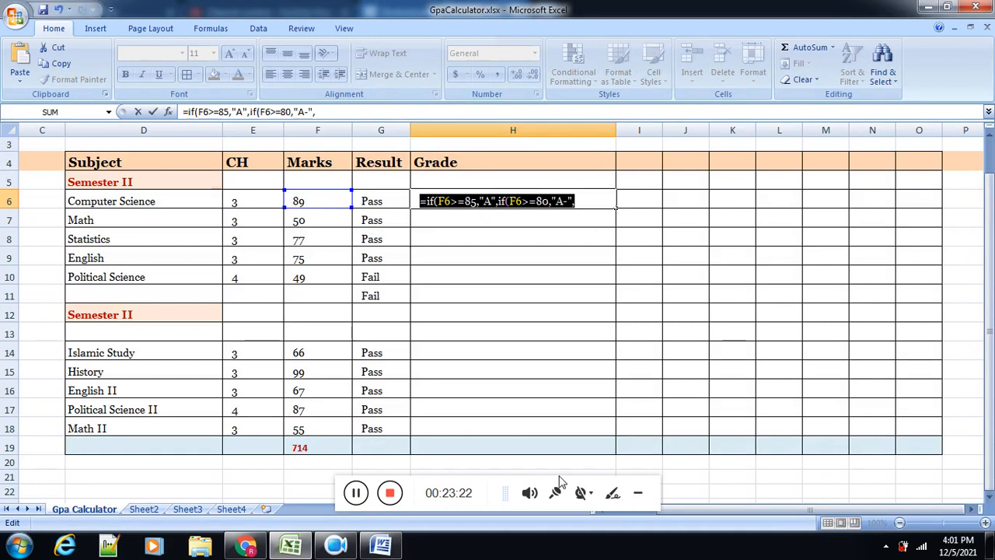
{"action": "left_click", "coordinate": [247, 547]}
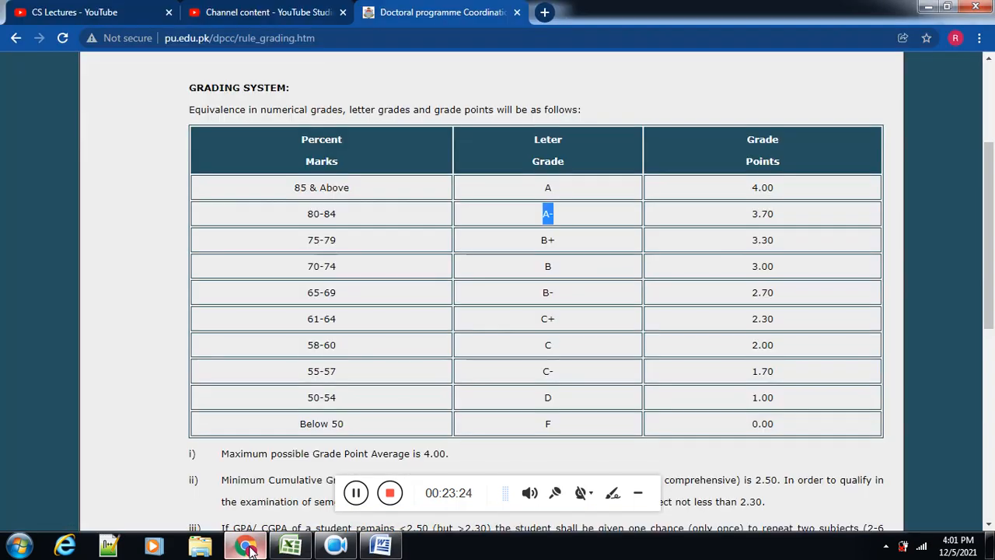
{"action": "left_click", "coordinate": [247, 547]}
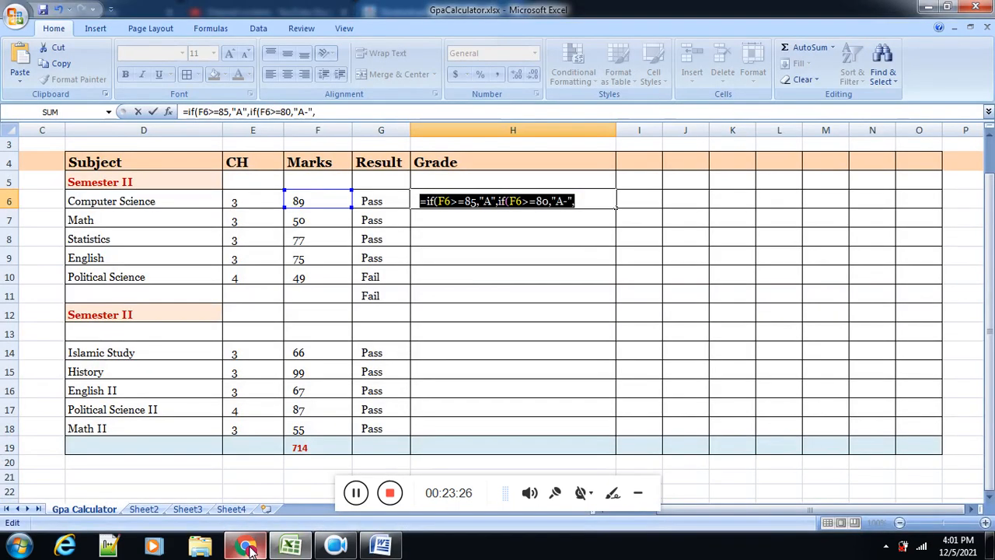
{"action": "left_click", "coordinate": [381, 548]}
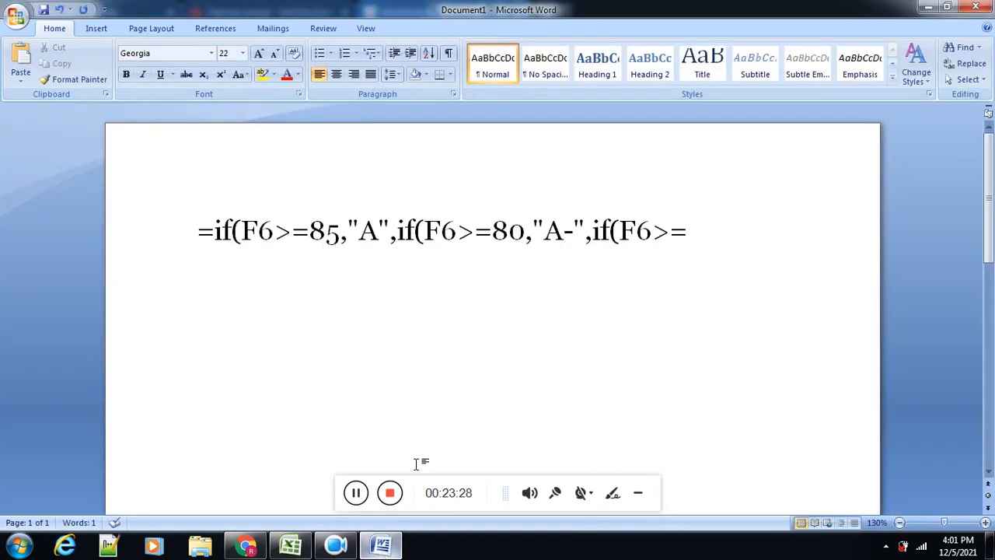
{"action": "type", "text": "5"}
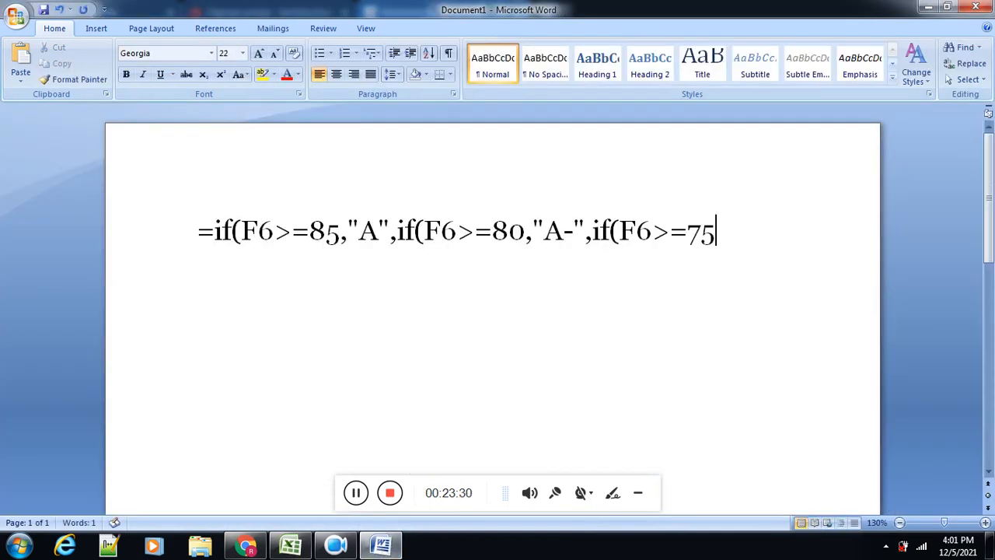
{"action": "type", "text": ",\""}
Step: Replace the curly opening quote after the 75 condition with a straight quotation mark copied from the existing formula text
{"action": "key", "text": "BackSpace"}
{"action": "key", "text": "Left"}
{"action": "key", "text": "Left"}
{"action": "key", "text": "Left"}
{"action": "key", "text": "Left"}
{"action": "key", "text": "Left"}
{"action": "key", "text": "Left"}
{"action": "key", "text": "Left"}
{"action": "key", "text": "Left"}
{"action": "key", "text": "Left"}
{"action": "key", "text": "Left"}
{"action": "key", "text": "Left"}
{"action": "key", "text": "shift+Left"}
{"action": "key", "text": "ctrl+c"}
{"action": "key", "text": "Right"}
{"action": "key", "text": "Right"}
{"action": "key", "text": "Right"}
{"action": "key", "text": "Right"}
{"action": "key", "text": "Right"}
{"action": "key", "text": "Right"}
{"action": "key", "text": "Right"}
{"action": "key", "text": "Right"}
{"action": "key", "text": "Right"}
{"action": "key", "text": "Right"}
{"action": "key", "text": "Right"}
{"action": "key", "text": "Right"}
{"action": "key", "text": "Right"}
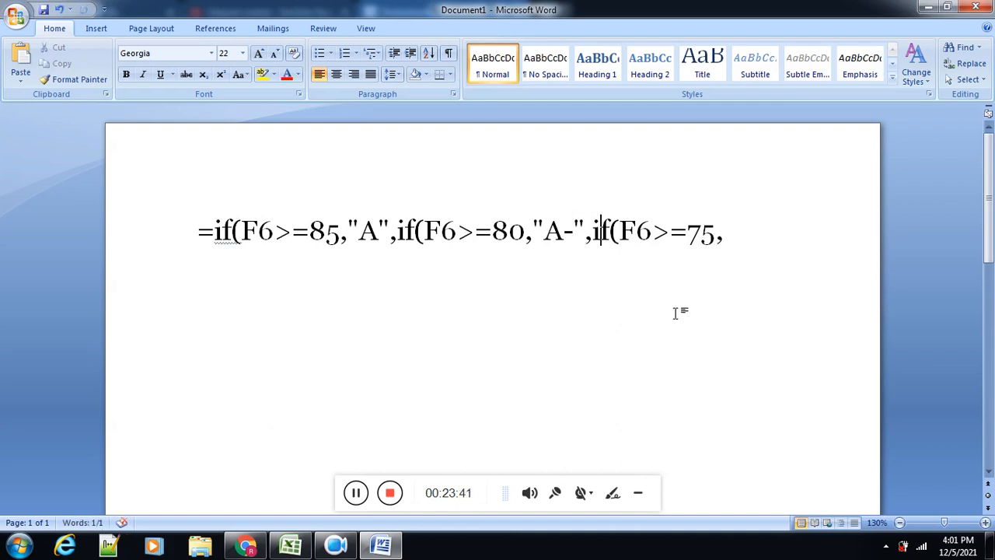
{"action": "key", "text": "ctrl+v"}
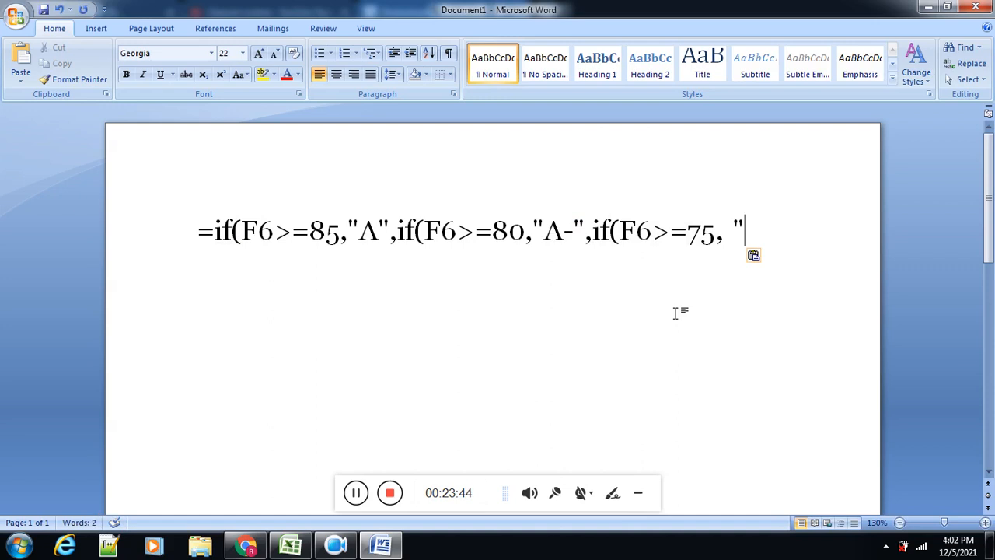
Step: Check the grading table in Chrome and complete the 75 condition's result as "B+", with a straight closing quote and a comma
{"action": "left_click", "coordinate": [259, 548]}
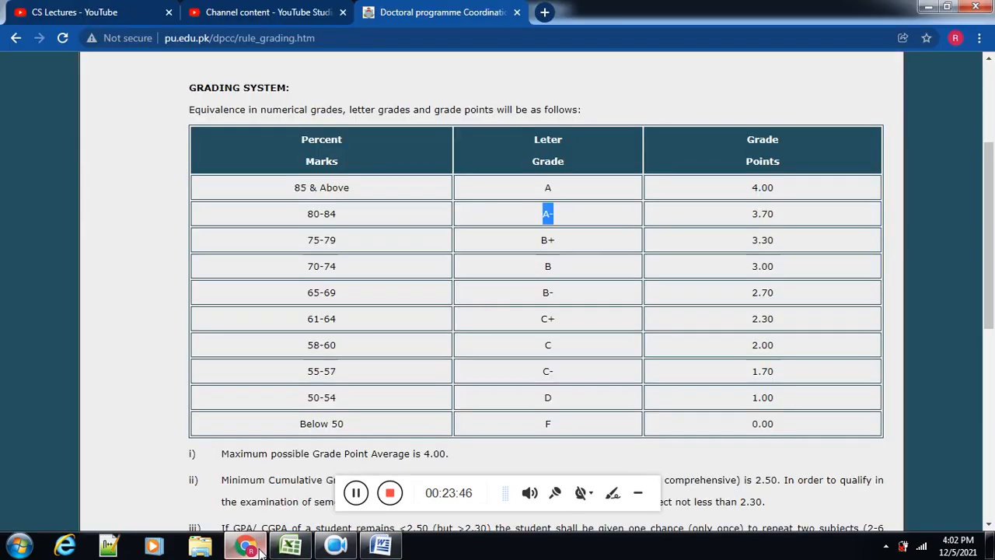
{"action": "left_click", "coordinate": [259, 549]}
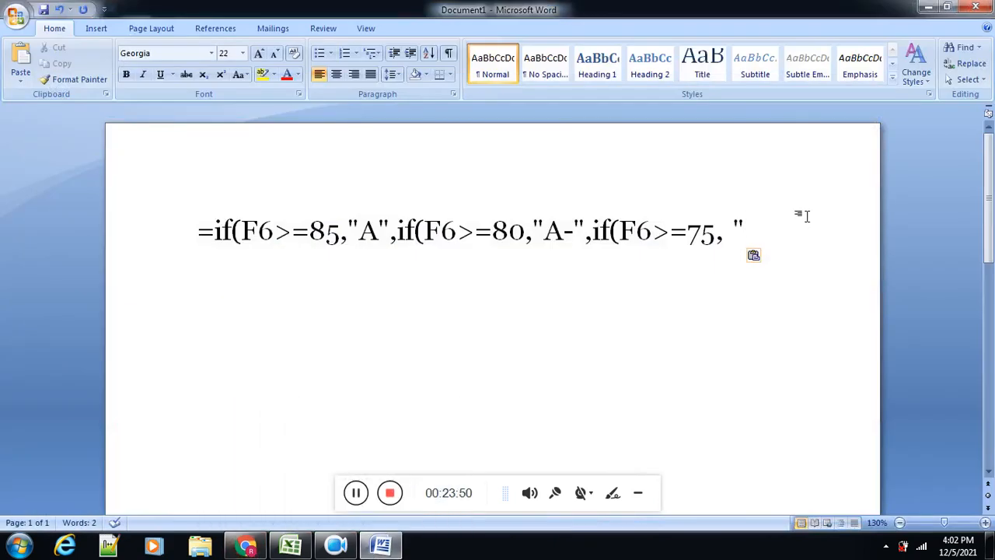
{"action": "type", "text": "B"}
{"action": "type", "text": "+\""}
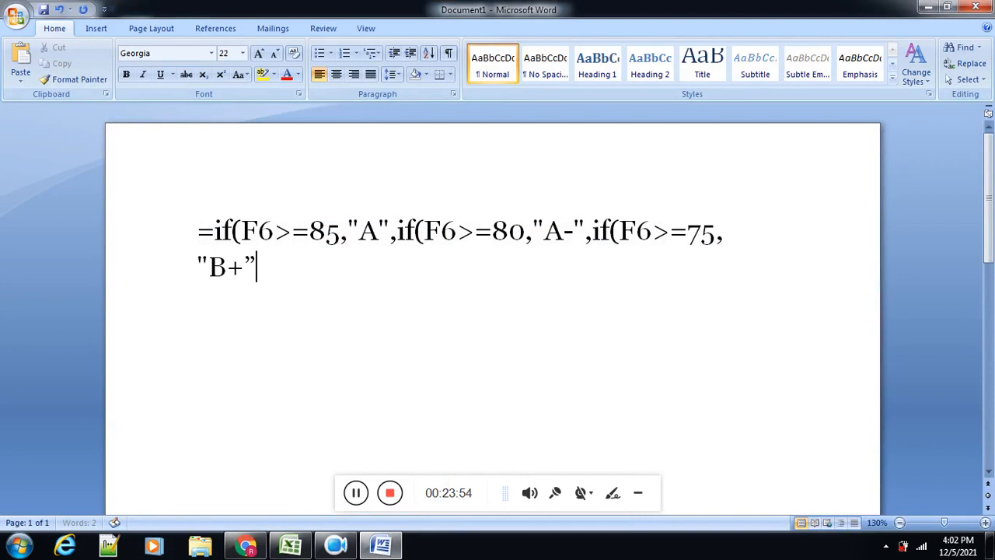
{"action": "key", "text": "BackSpace"}
{"action": "key", "text": "ctrl+v"}
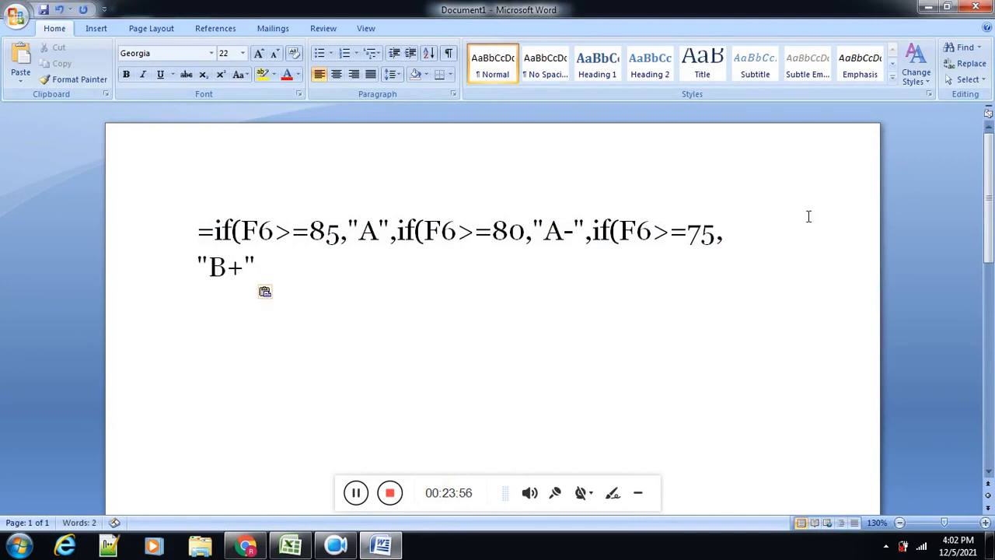
{"action": "type", "text": ",if("}
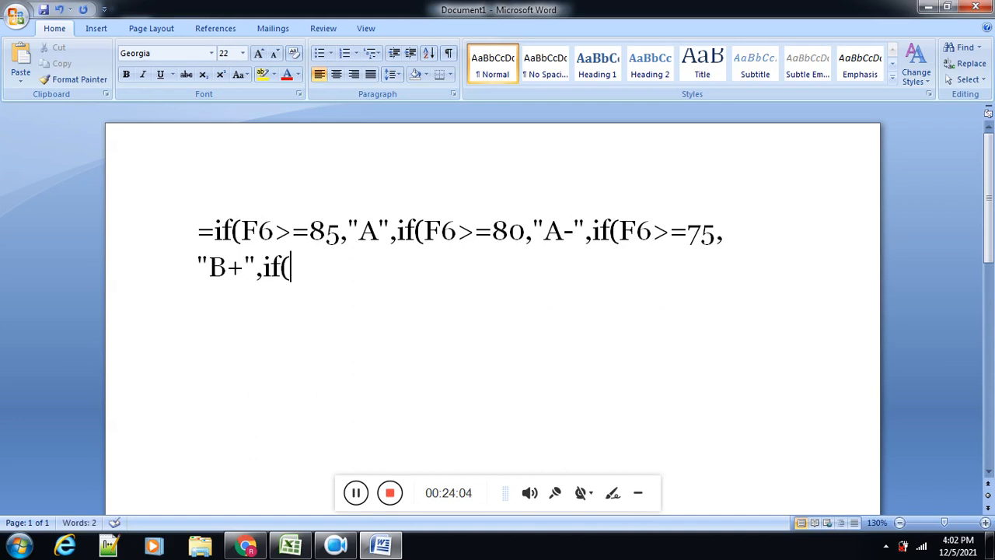
Step: Append a fourth nested condition if(F6>=70 to the formula text, checking the threshold in the grading table in Chrome
{"action": "type", "text": "F6"}
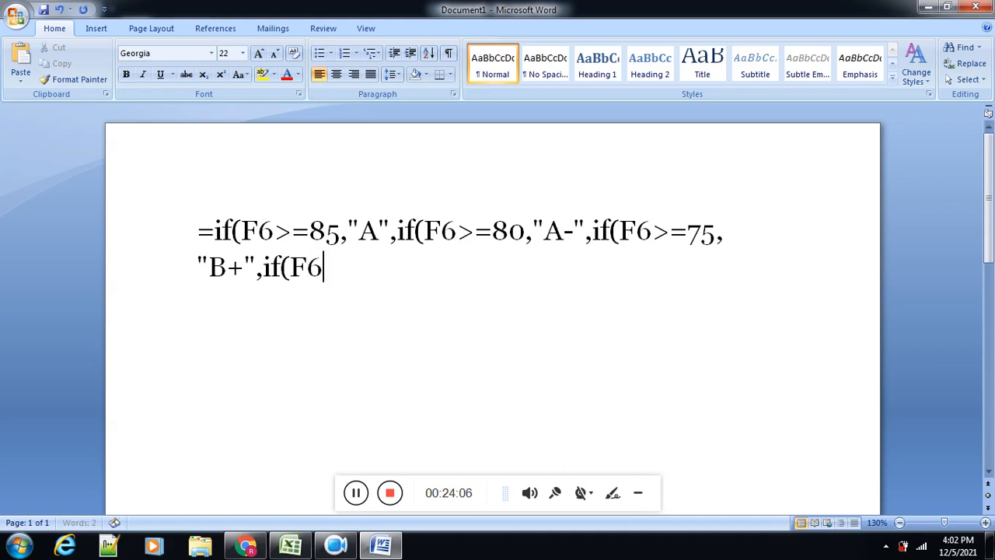
{"action": "type", "text": ">="}
{"action": "left_click", "coordinate": [246, 547]}
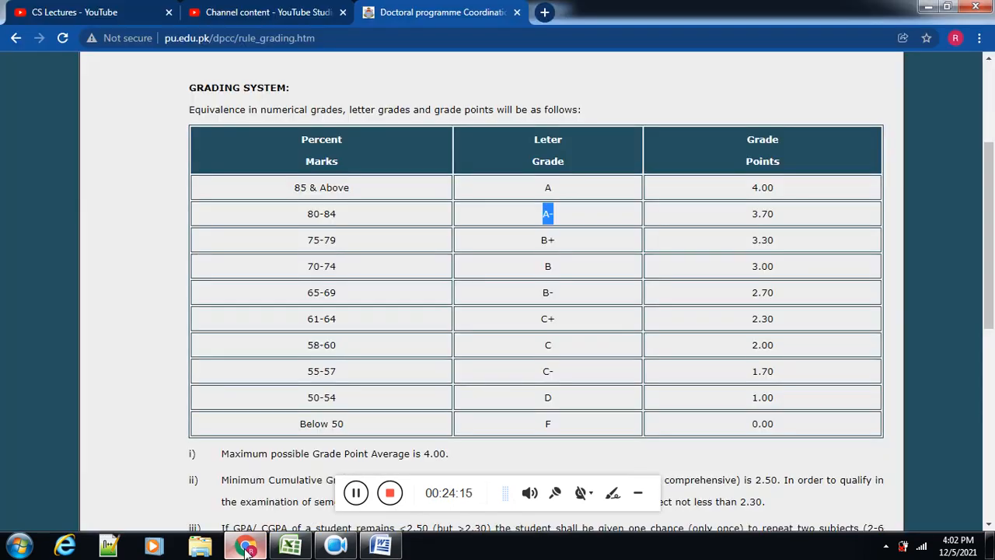
{"action": "left_click", "coordinate": [245, 546]}
{"action": "type", "text": "7"}
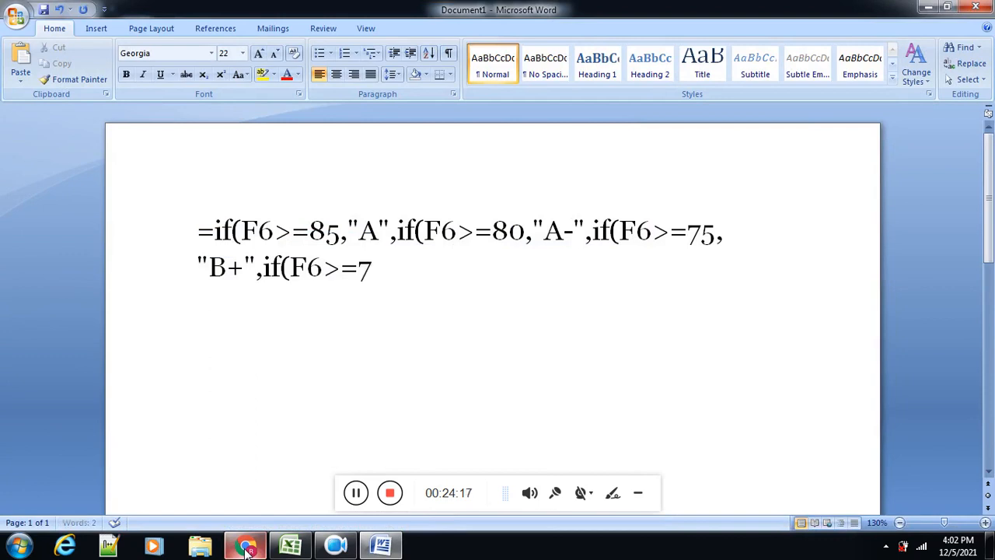
{"action": "type", "text": "0,\"\""}
Step: Complete the 70 condition's result as "B" in straight quotes between commas, checking the letter grade in the Chrome grading table
{"action": "key", "text": "BackSpace"}
{"action": "key", "text": "BackSpace"}
{"action": "type", "text": "\"\""}
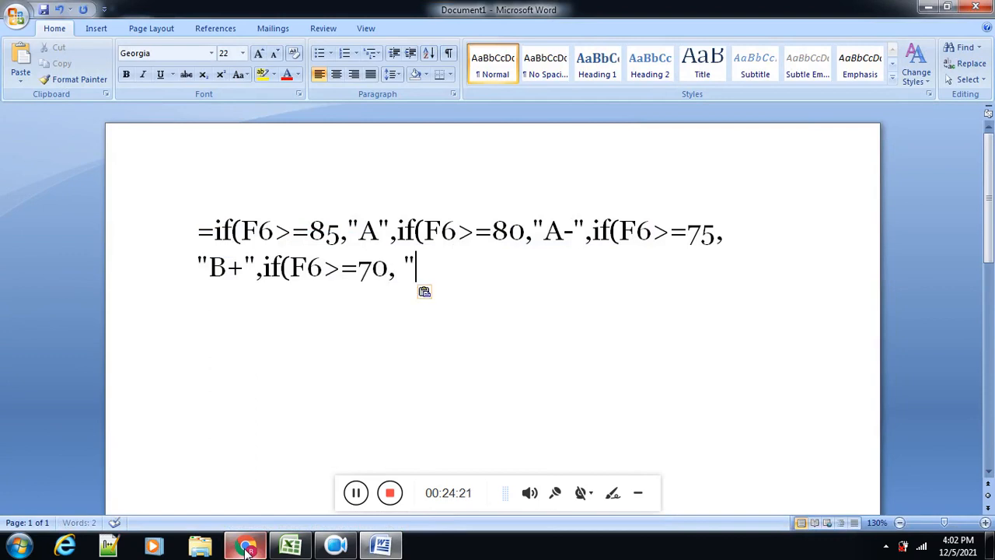
{"action": "left_click", "coordinate": [245, 547]}
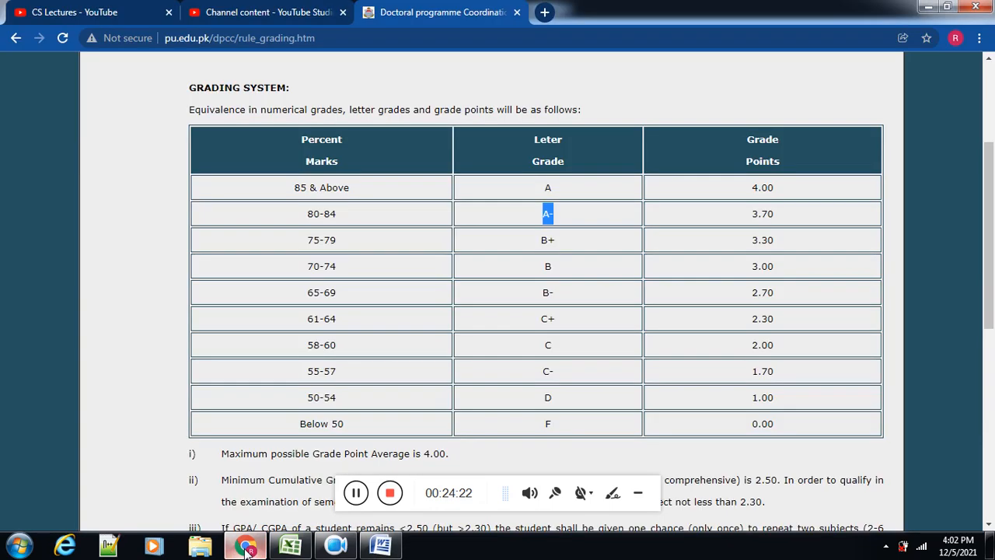
{"action": "left_click", "coordinate": [245, 546]}
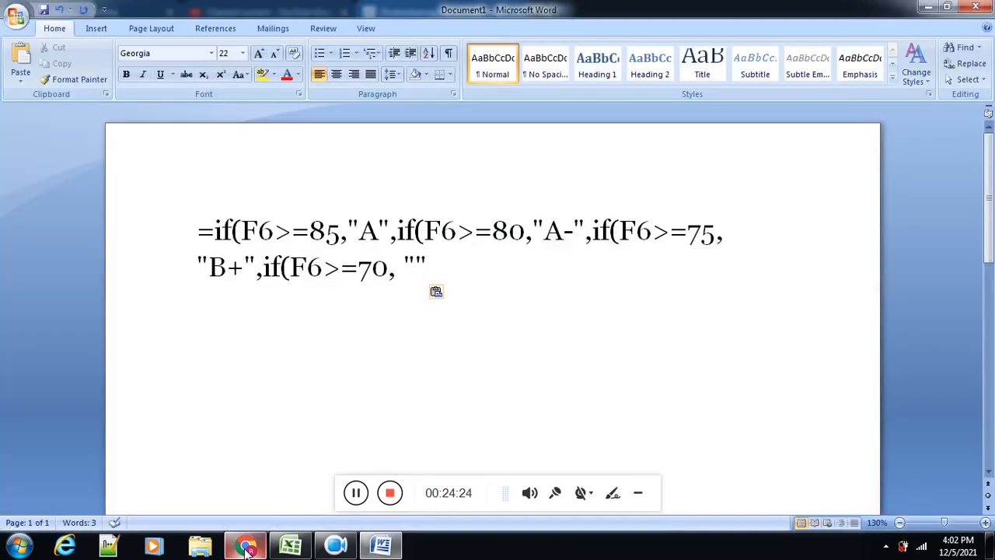
{"action": "key", "text": "Left"}
{"action": "type", "text": "B"}
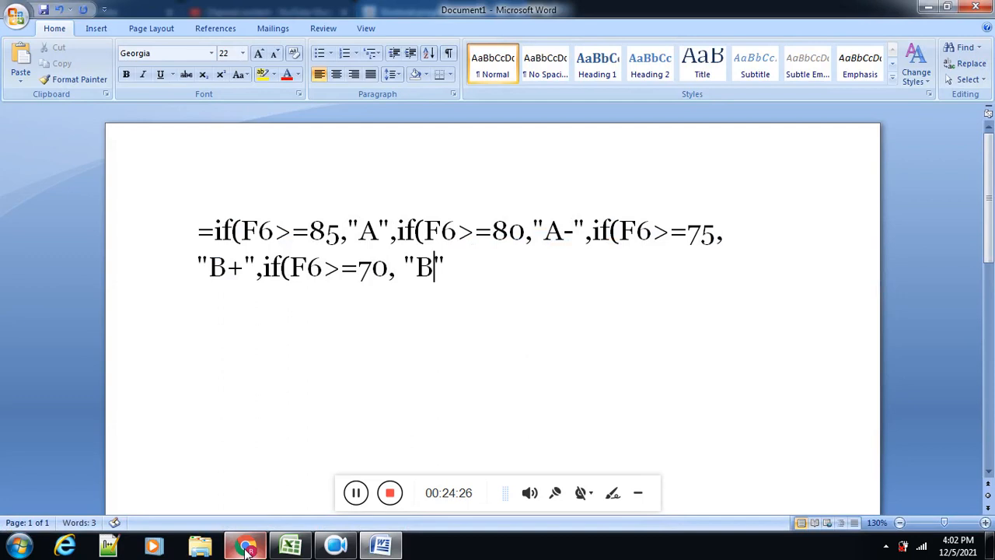
{"action": "key", "text": "Right"}
{"action": "type", "text": ",if("}
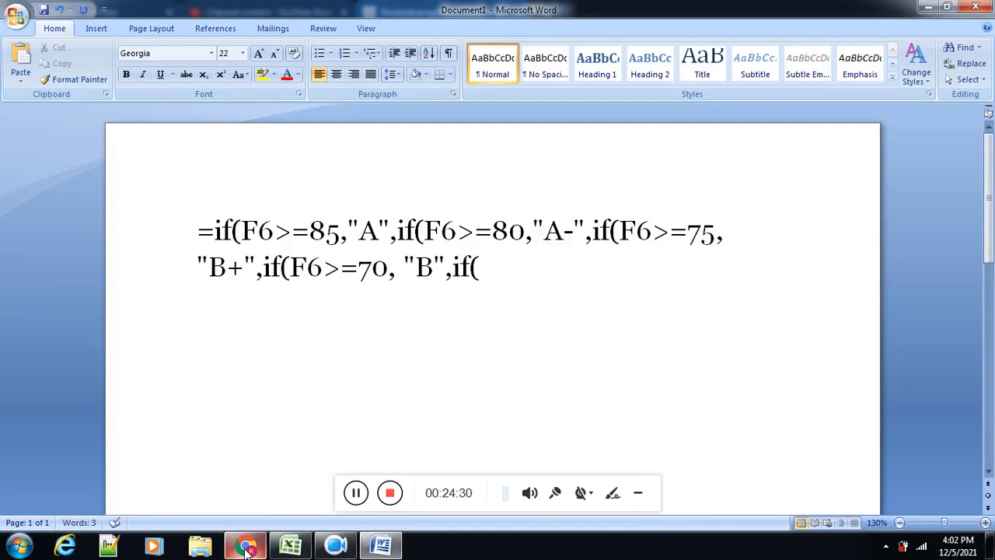
{"action": "type", "text": "F6>="}
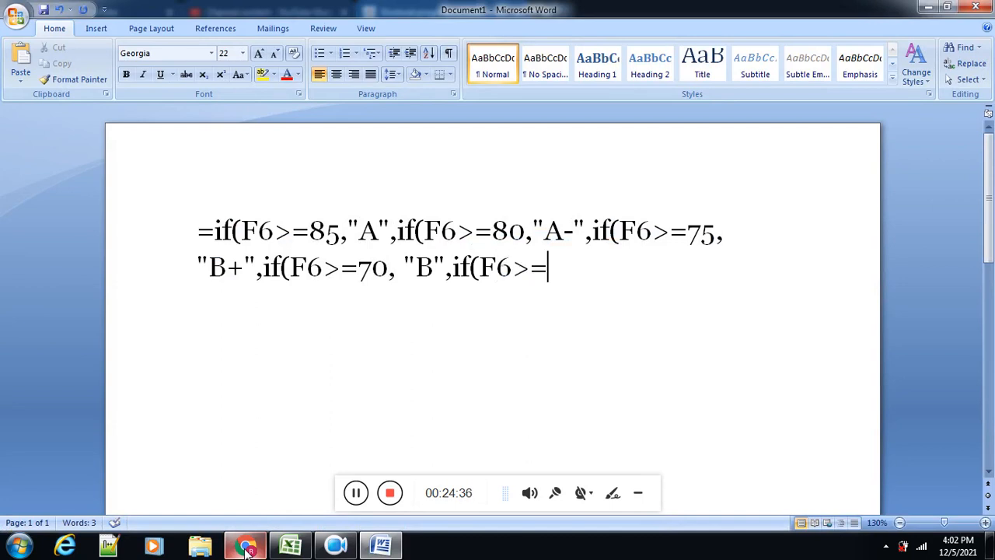
Step: Append a fifth nested condition if(F6>=65, to the formula text, checking the threshold in the grading table in Chrome
{"action": "left_click", "coordinate": [246, 546]}
{"action": "left_click", "coordinate": [246, 547]}
{"action": "type", "text": "65"}
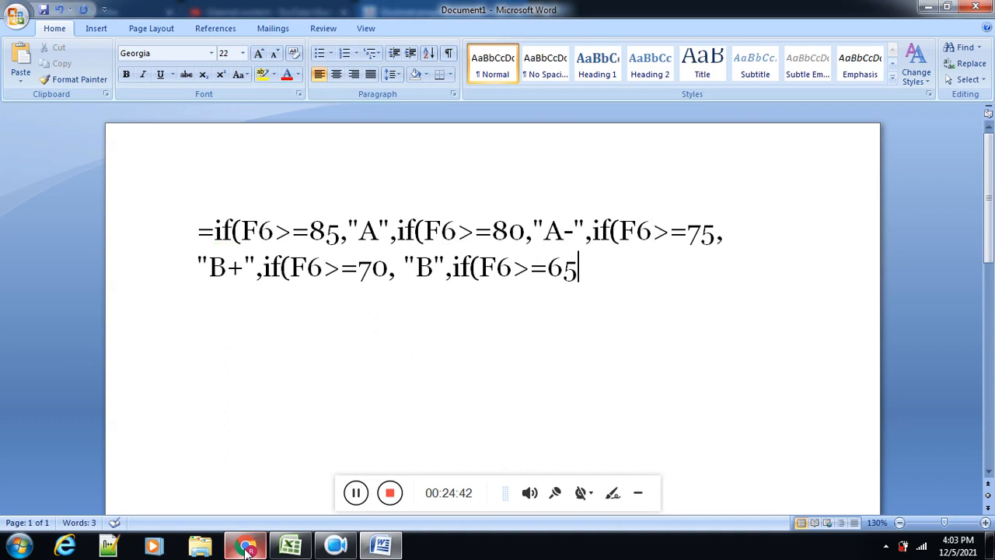
{"action": "type", "text": ", \""}
Step: Add "B-" in straight quotes and a comma as the 65 condition's result, checking the grade in the Chrome table
{"action": "key", "text": "BackSpace"}
{"action": "type", "text": "\""}
{"action": "type", "text": "\""}
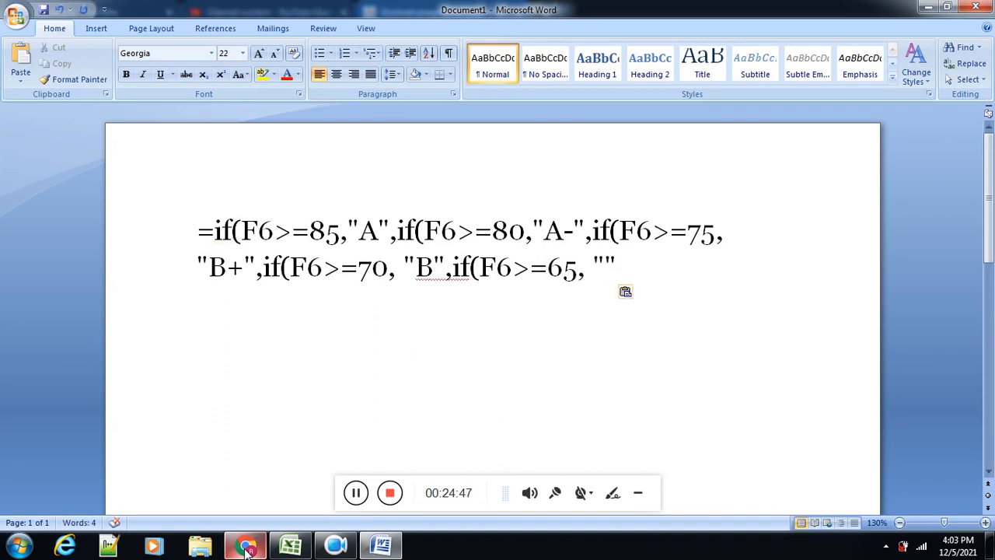
{"action": "key", "text": "Left"}
{"action": "left_click", "coordinate": [246, 549]}
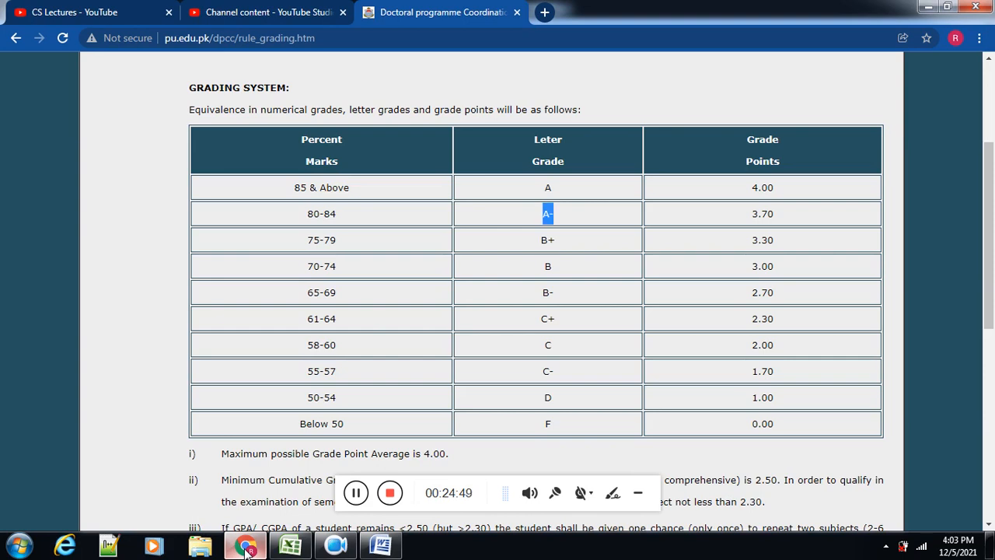
{"action": "left_click", "coordinate": [246, 548]}
{"action": "type", "text": "B-"}
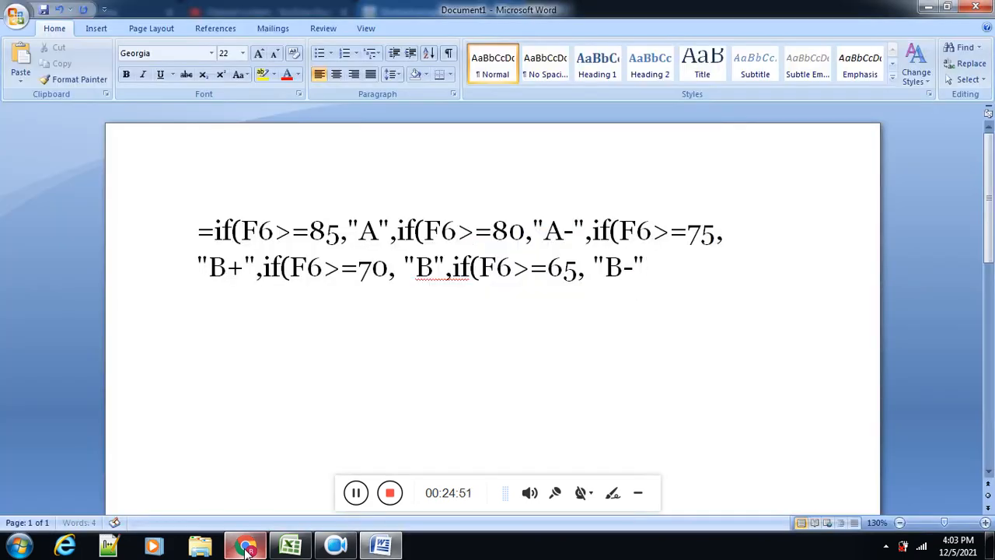
{"action": "type", "text": ",if"}
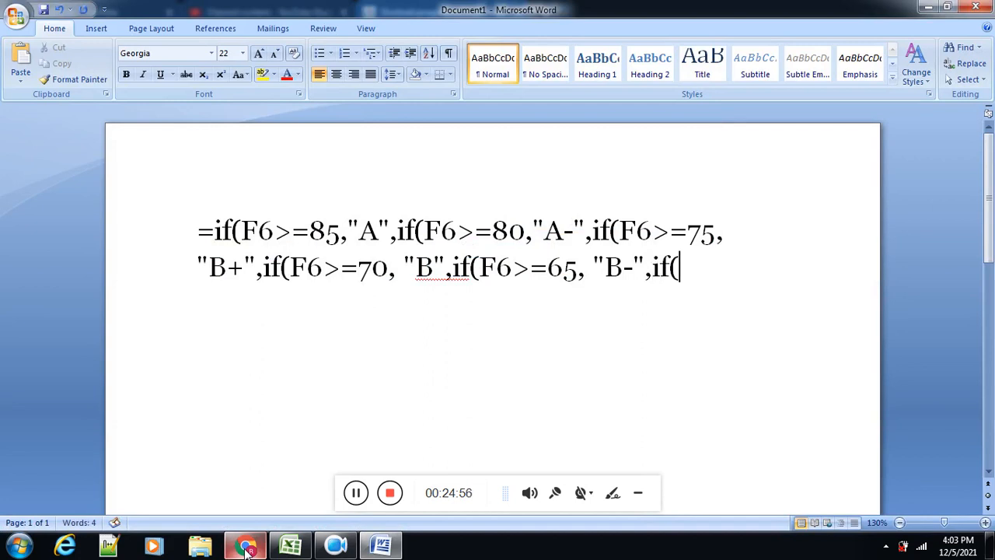
{"action": "type", "text": "(F6>"}
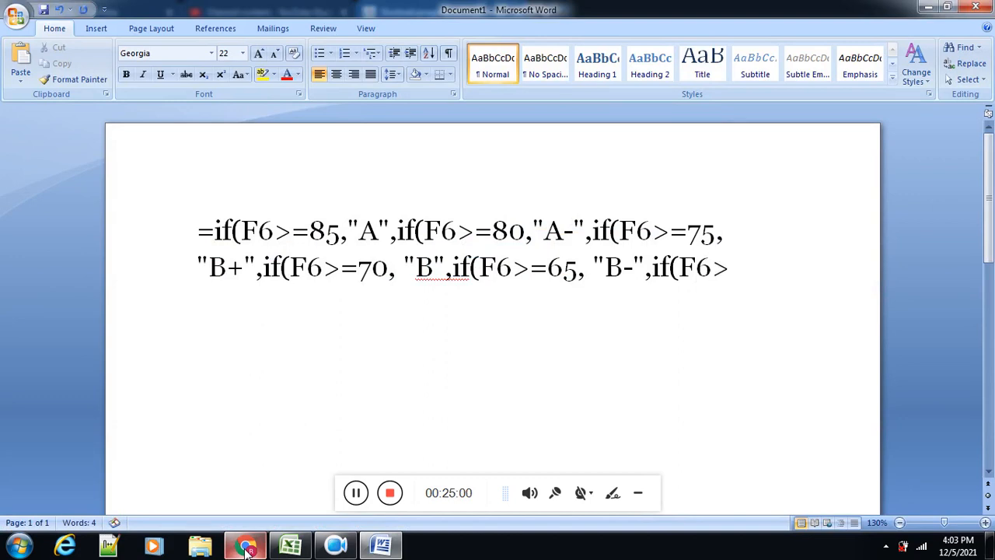
{"action": "type", "text": "="}
Step: Append a sixth nested condition if(F6>=61, to the formula text, checking the threshold in the grading table in Chrome
{"action": "left_click", "coordinate": [245, 546]}
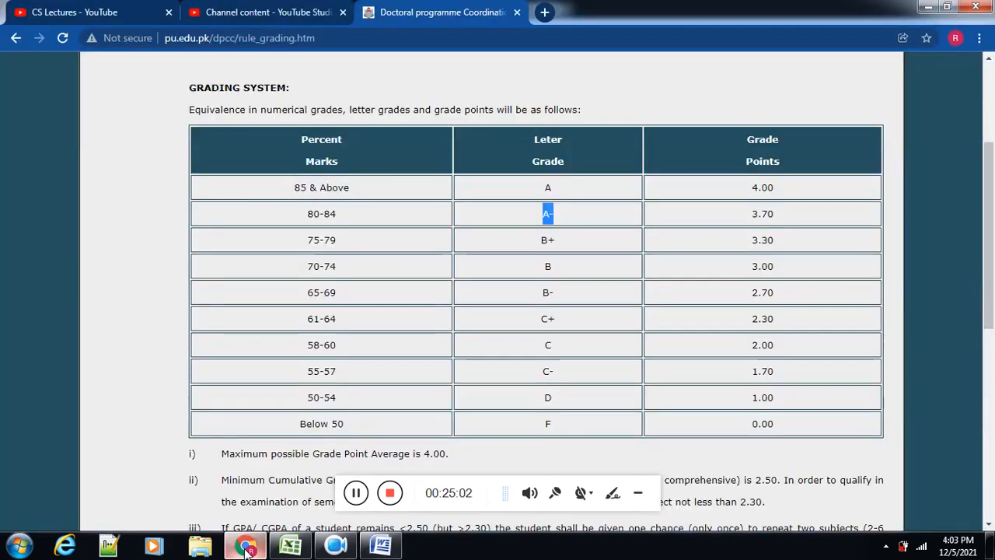
{"action": "left_click", "coordinate": [246, 546]}
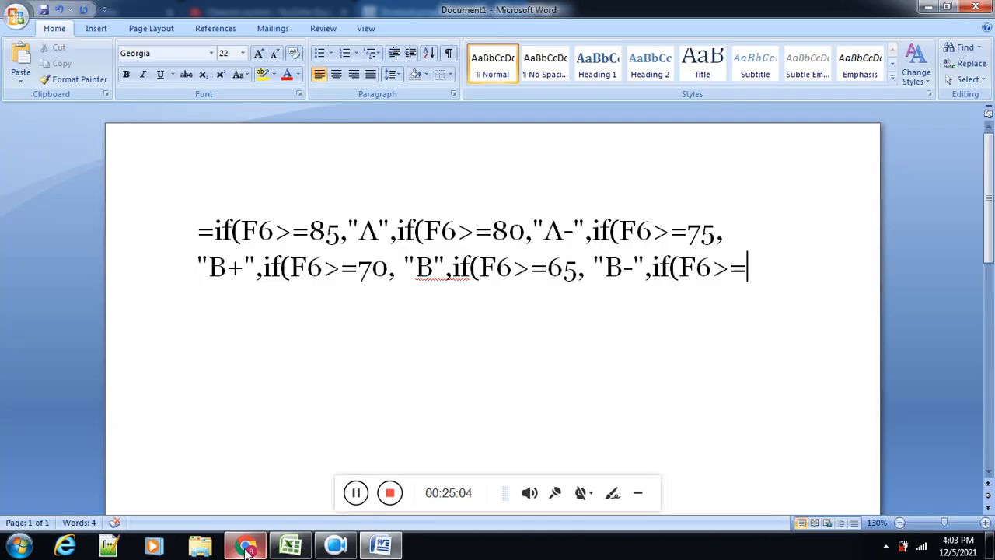
{"action": "type", "text": "61"}
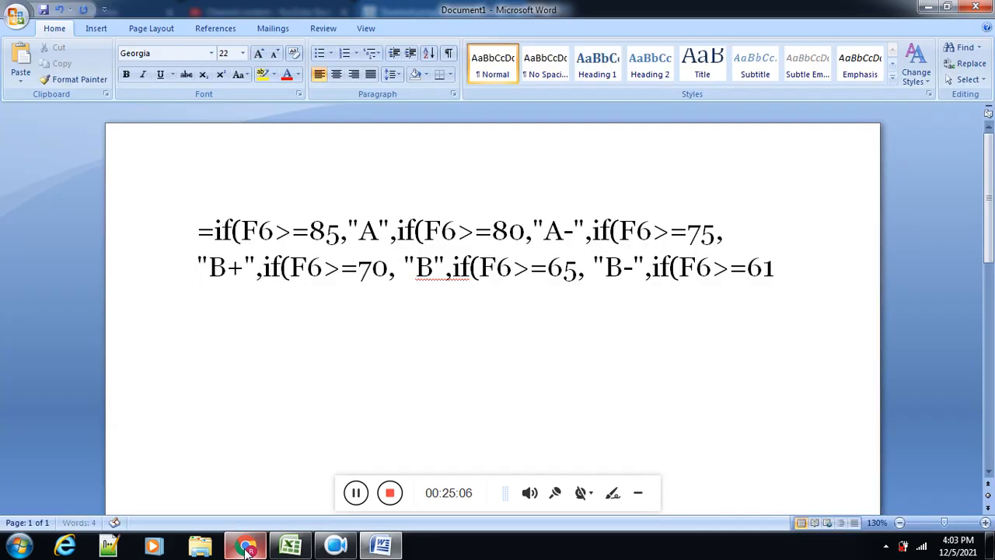
{"action": "type", "text": ",\"\""}
Step: Add "C+" in straight quotes as the 61 condition's result, checking the grade in the Chrome table
{"action": "left_click", "coordinate": [246, 547]}
{"action": "left_click", "coordinate": [246, 546]}
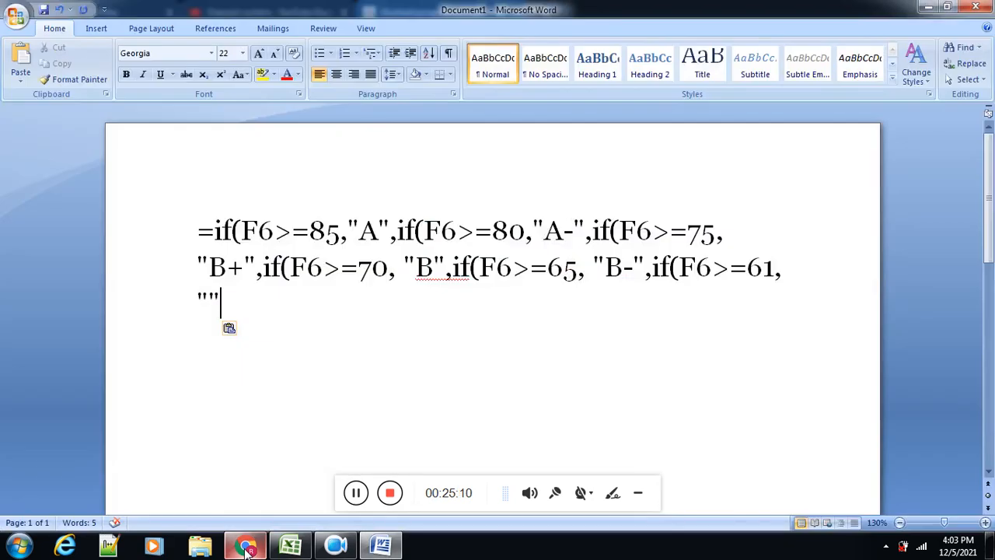
{"action": "type", "text": "C+"}
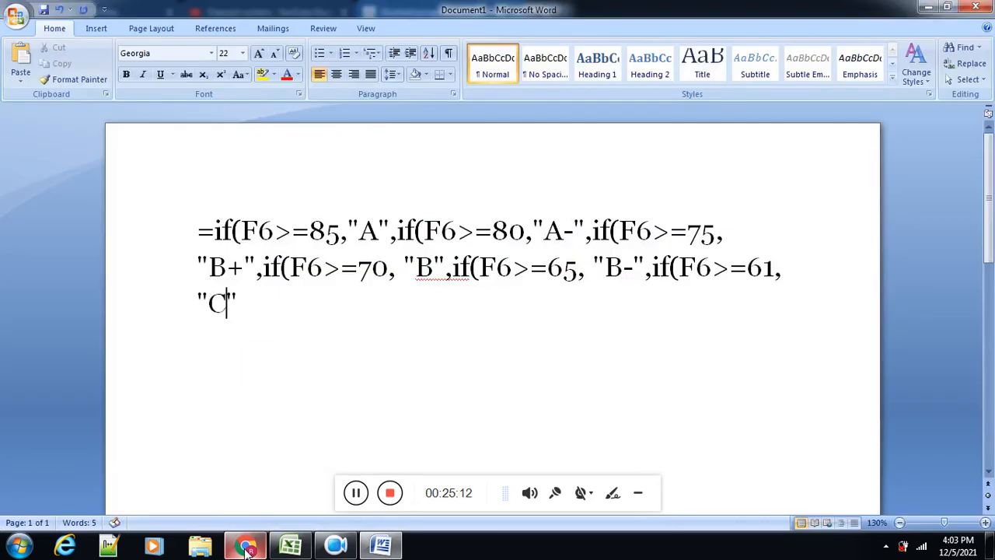
{"action": "key", "text": "Right"}
Step: Append a comma and a seventh nested condition if(F6>=58, to the formula text, checking the threshold in the Chrome table
{"action": "type", "text": ",if("}
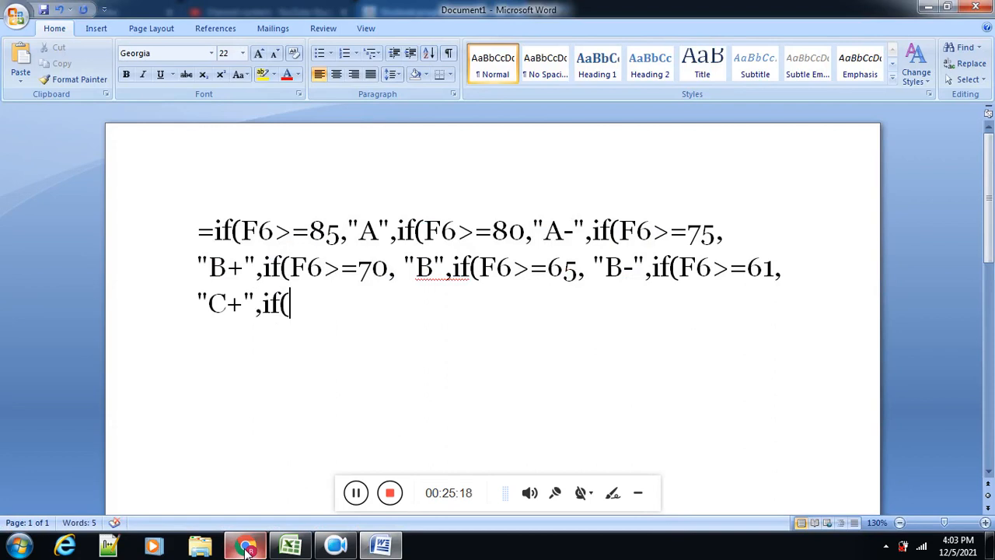
{"action": "type", "text": "F6>"}
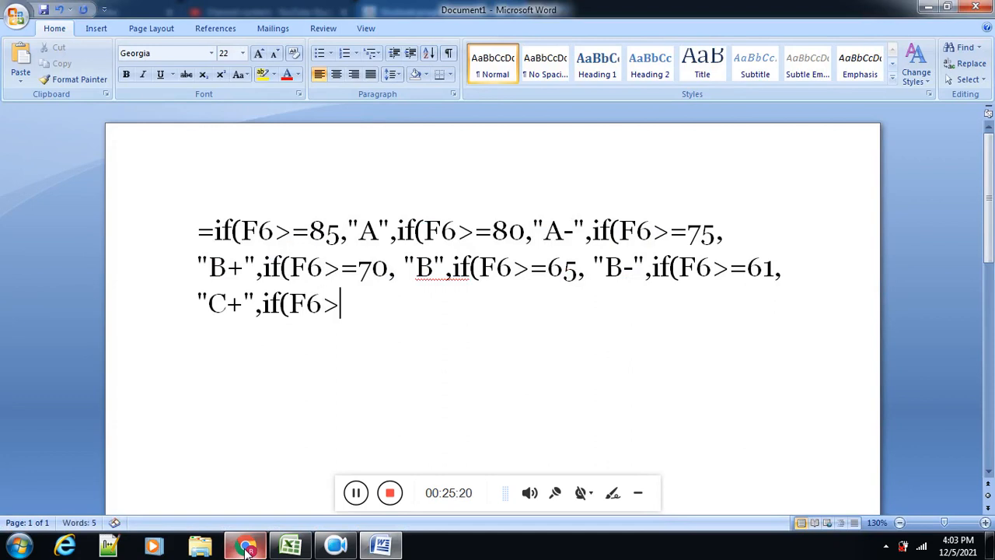
{"action": "type", "text": "="}
{"action": "left_click", "coordinate": [246, 547]}
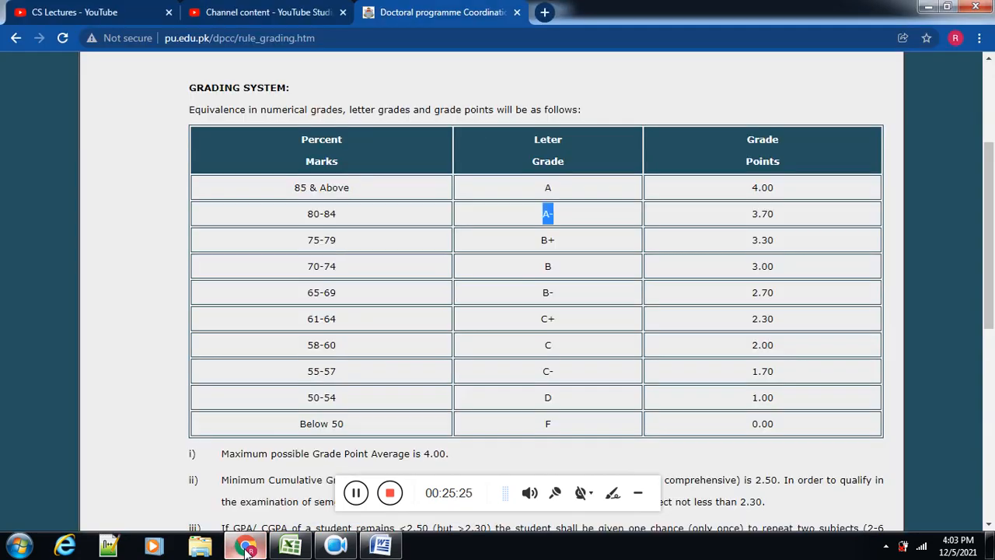
{"action": "left_click", "coordinate": [246, 548]}
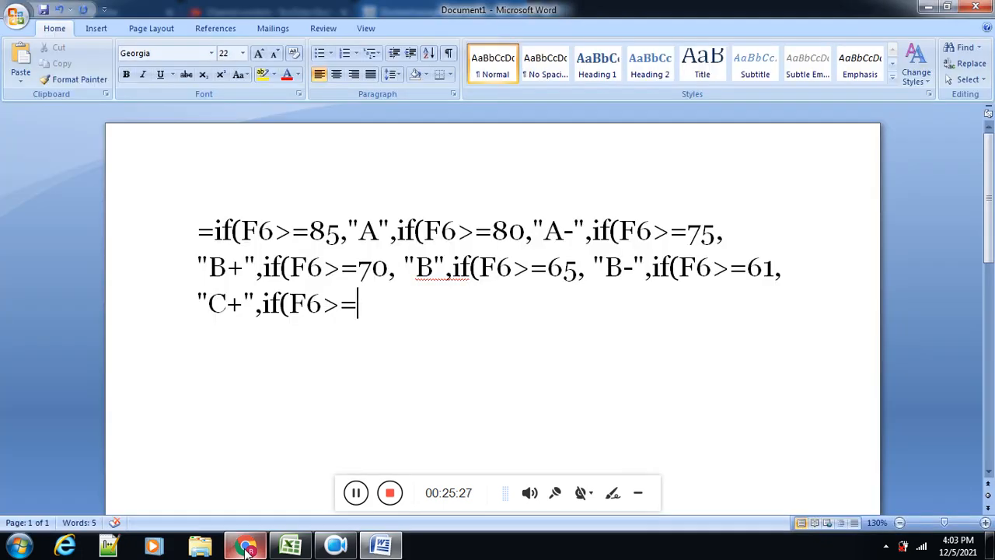
{"action": "type", "text": "58,"}
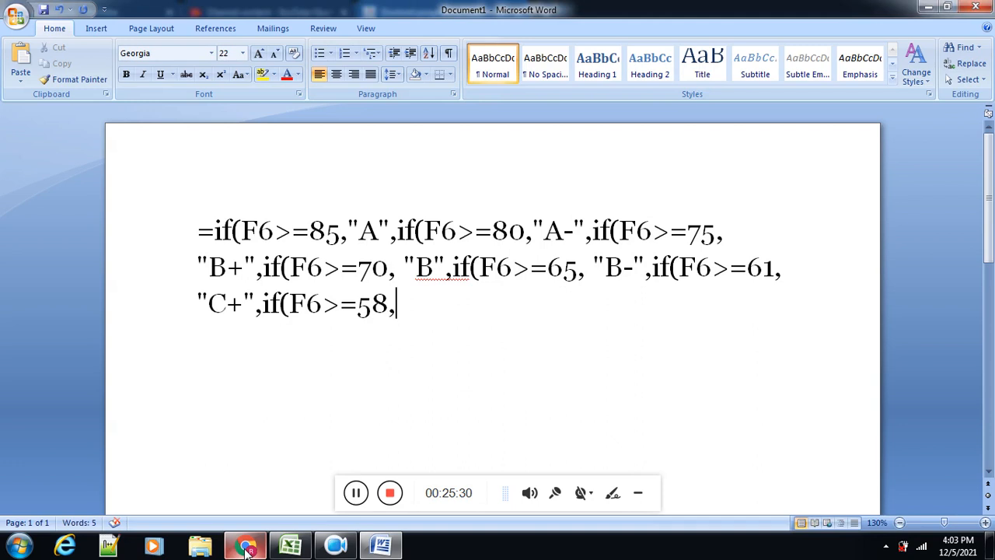
Step: Add "C" in straight quotes and a comma as the 58 condition's result, checking the grade in the Chrome table
{"action": "type", "text": "\"\""}
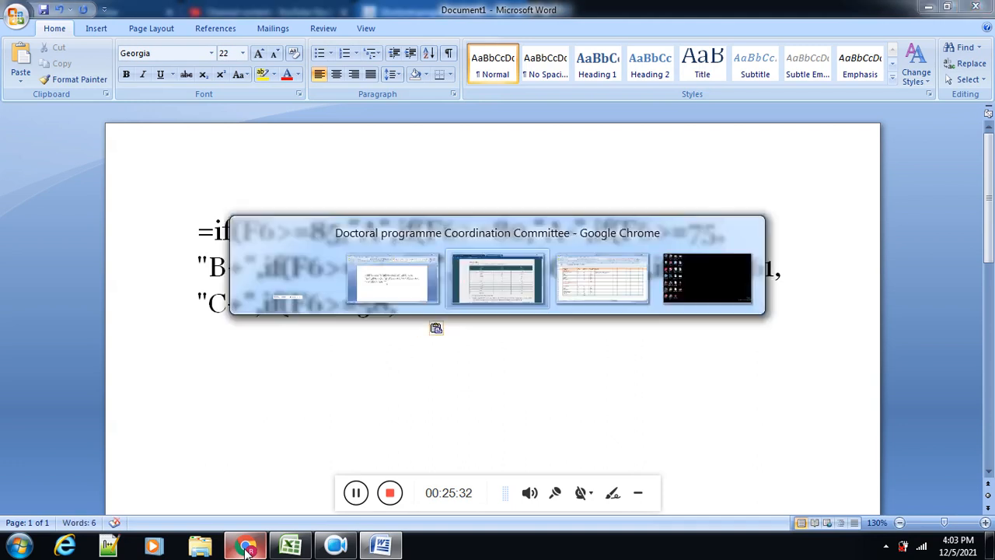
{"action": "left_click", "coordinate": [246, 549]}
{"action": "left_click", "coordinate": [245, 549]}
{"action": "type", "text": "C\""}
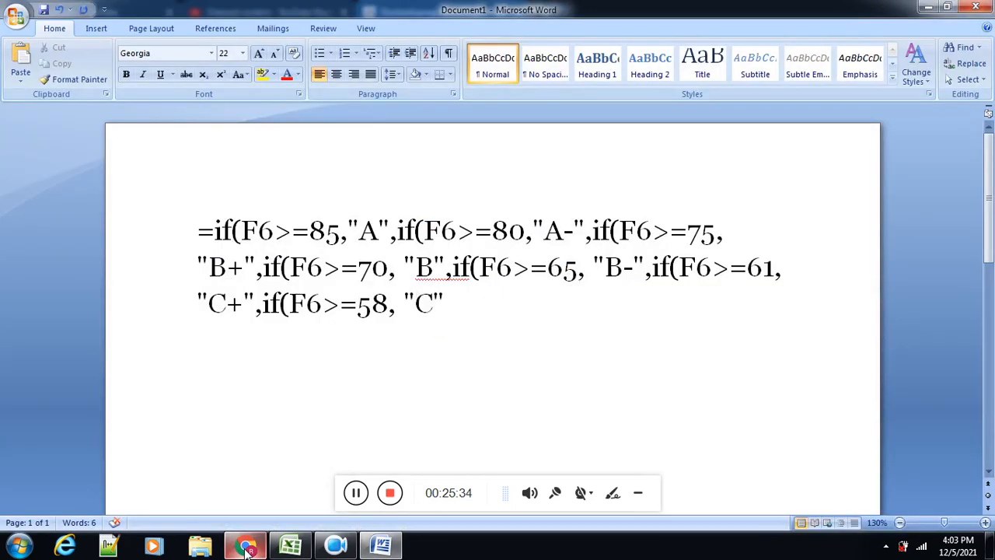
{"action": "type", "text": ",if(F6>"}
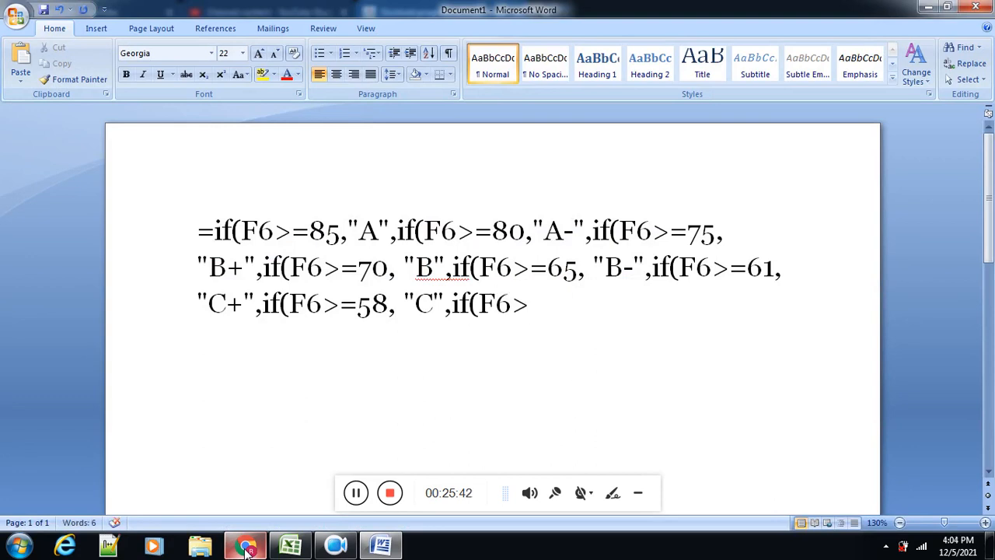
{"action": "type", "text": "="}
Step: Append an eighth nested condition if(F6>=55 to the formula text, checking the threshold in the grading table in Chrome
{"action": "left_click", "coordinate": [247, 548]}
{"action": "left_click", "coordinate": [247, 548]}
{"action": "type", "text": "55"}
{"action": "type", "text": ",\""}
Step: Complete the 55 condition's result as "C-" in straight quotes between commas, checking the letter grade in the Chrome table
{"action": "key", "text": "BackSpace"}
{"action": "type", "text": "\""}
{"action": "left_click", "coordinate": [247, 548]}
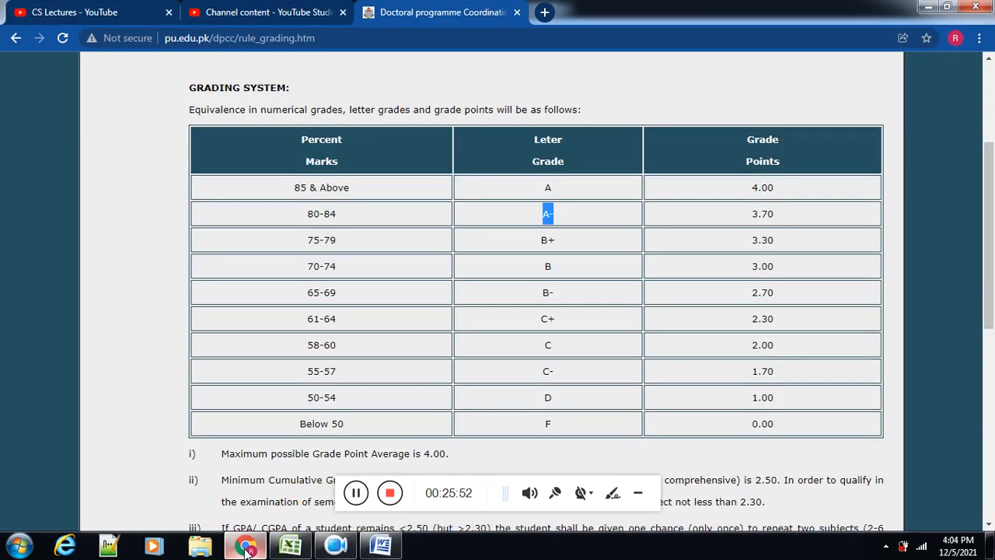
{"action": "left_click", "coordinate": [247, 548]}
{"action": "type", "text": "C"}
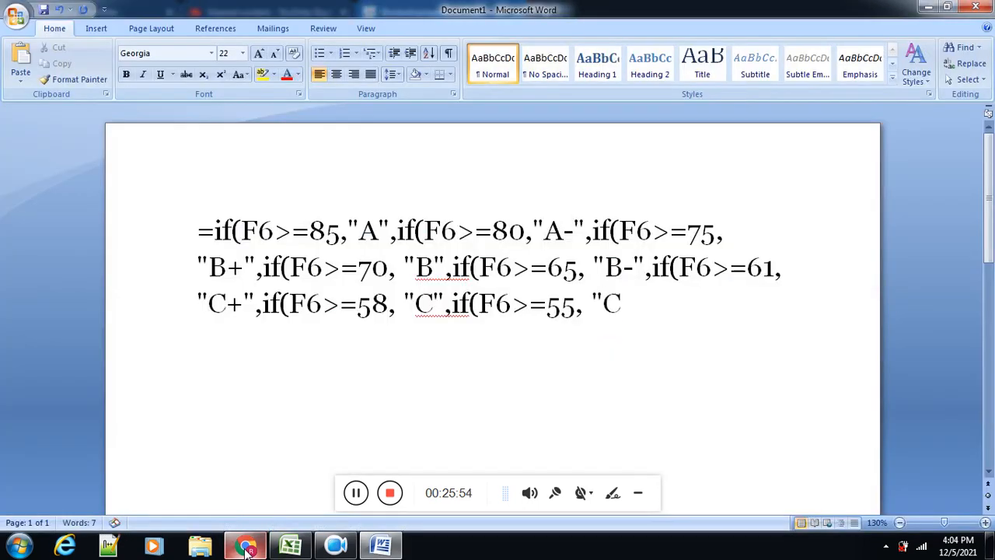
{"action": "type", "text": "-\",if(F"}
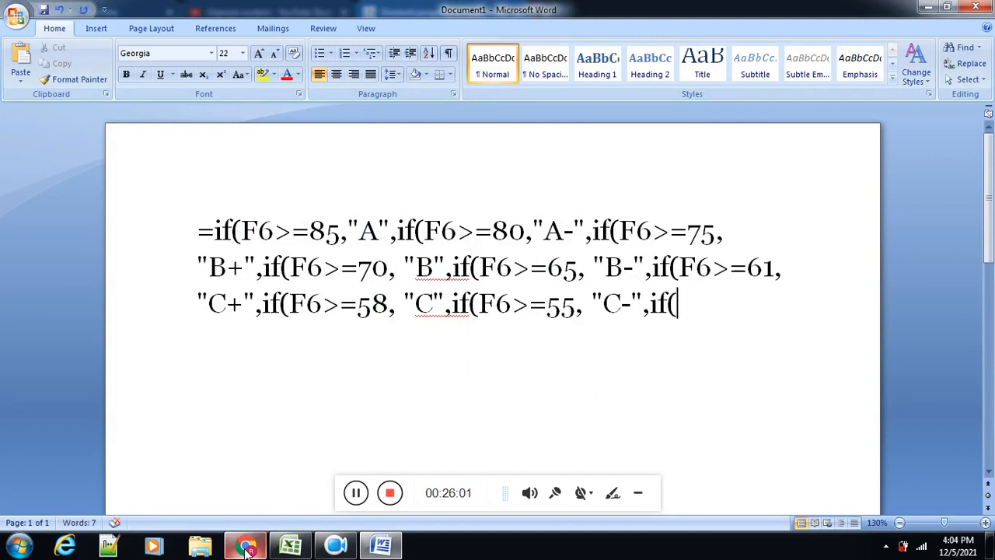
{"action": "type", "text": "6"}
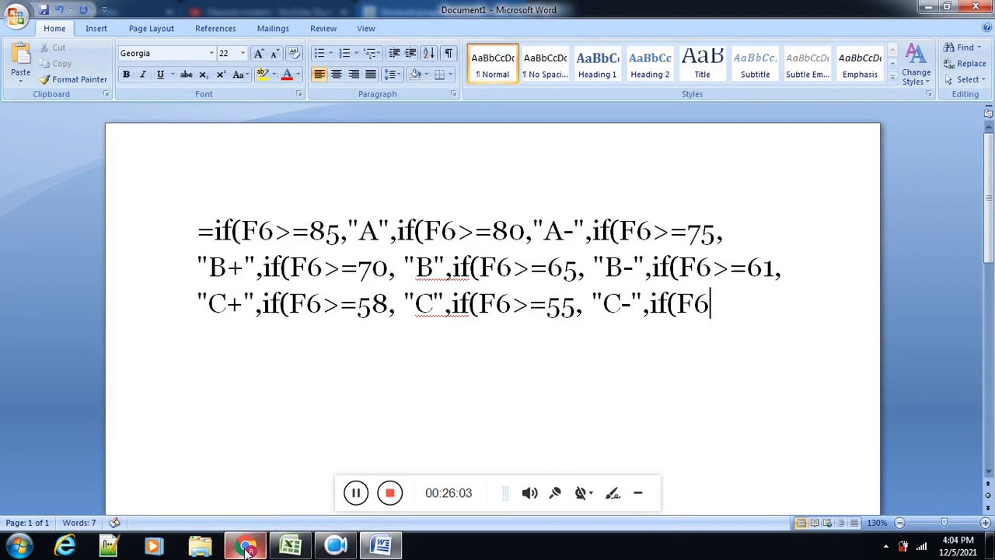
{"action": "type", "text": ">="}
Step: Append a ninth nested condition if(F6>=50, to the formula text in Word, checking the threshold in the Chrome grading table
{"action": "left_click", "coordinate": [245, 547]}
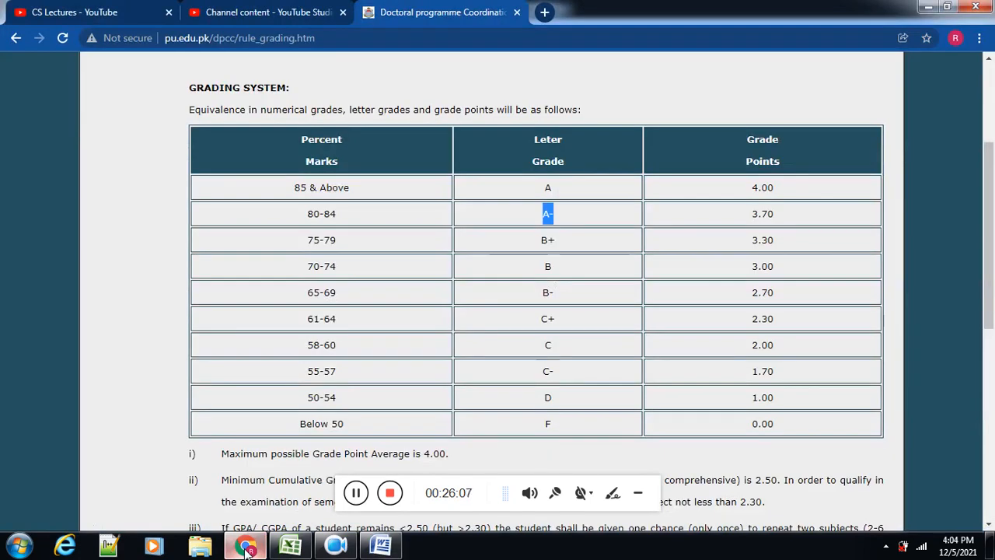
{"action": "left_click", "coordinate": [246, 547]}
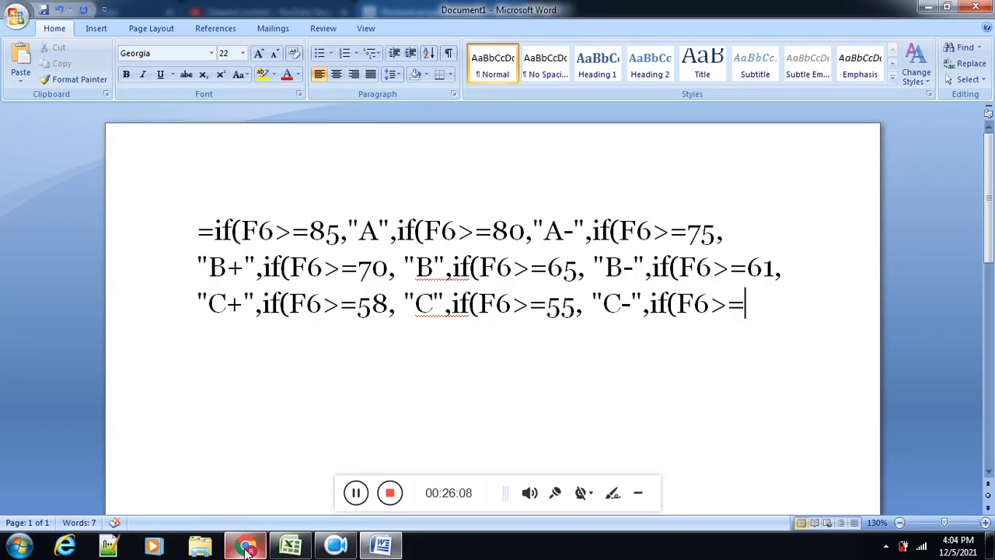
{"action": "type", "text": "55"}
{"action": "key", "text": "BackSpace"}
{"action": "left_click", "coordinate": [246, 547]}
{"action": "left_click", "coordinate": [245, 547]}
{"action": "type", "text": "0,"}
Step: Add "D" in straight quotes and a comma as the 50 condition's result
{"action": "type", "text": "\"\""}
{"action": "key", "text": "Left"}
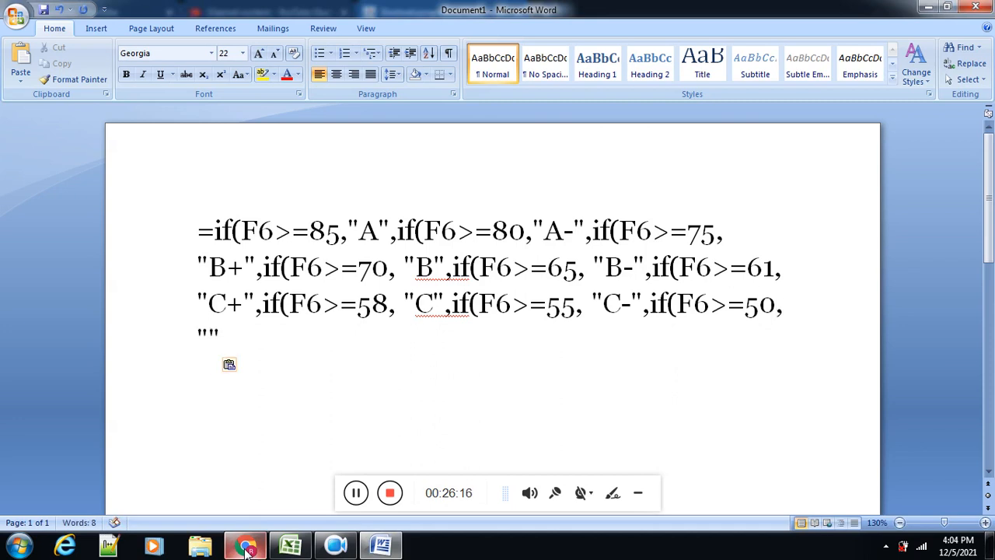
{"action": "type", "text": "D"}
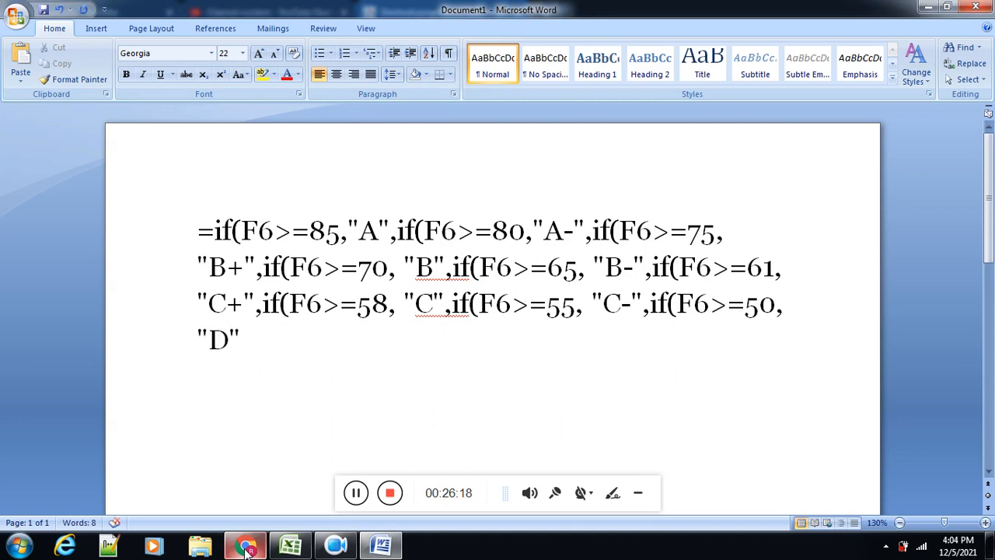
{"action": "key", "text": "Right"}
{"action": "type", "text": ","}
Step: Add "F" in straight quotes as the formula's final fallback grade, checking the Below 50 row in the Chrome table
{"action": "left_click", "coordinate": [246, 549]}
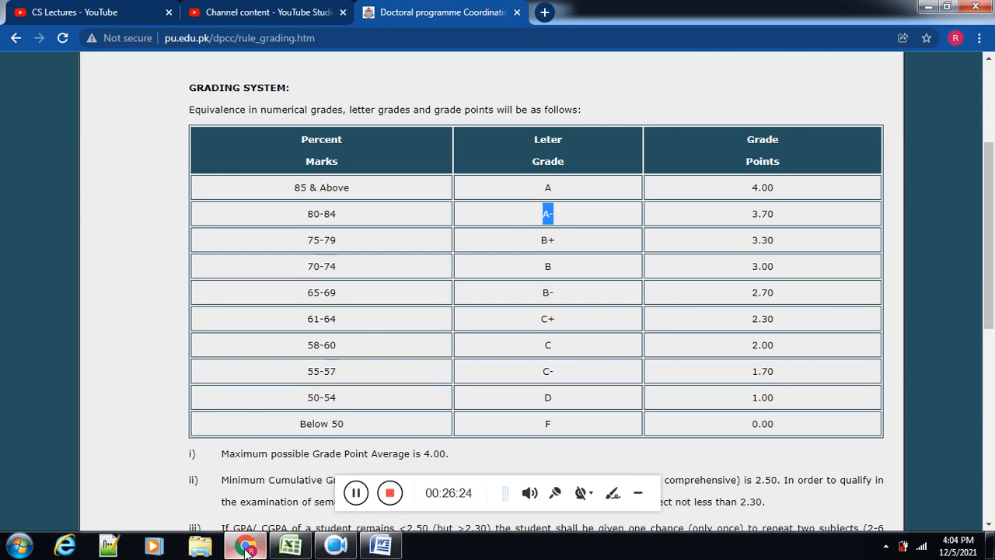
{"action": "left_click", "coordinate": [246, 549]}
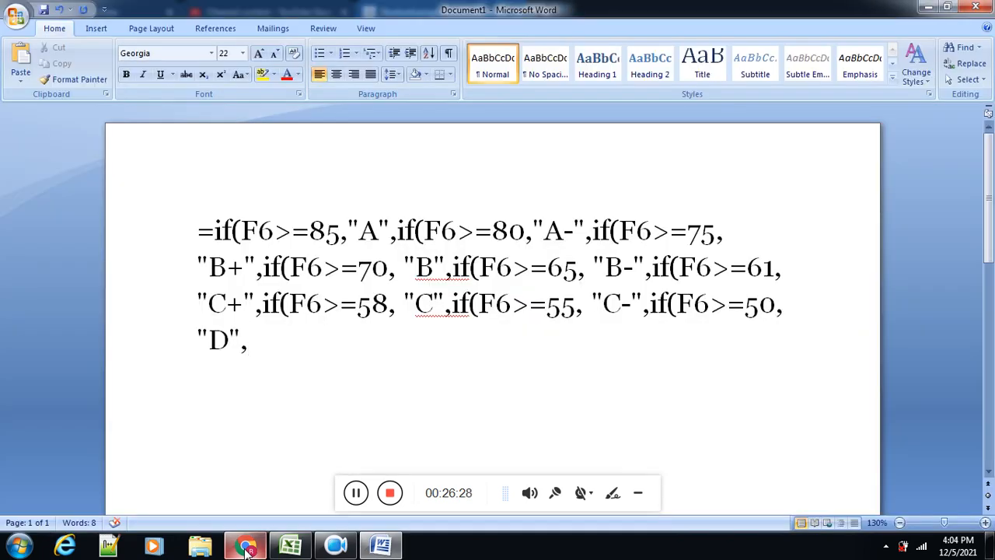
{"action": "type", "text": "\""}
{"action": "type", "text": "F"}
{"action": "type", "text": "\""}
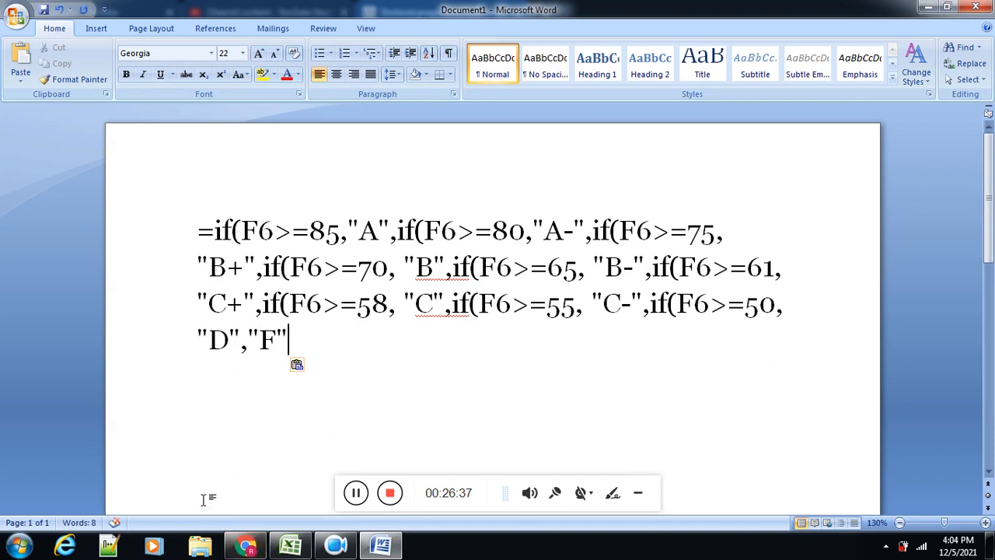
Step: Count the opening parentheses of every nested IF in the formula text, from the 85 condition through the 50 condition
{"action": "double_click", "coordinate": [236, 231]}
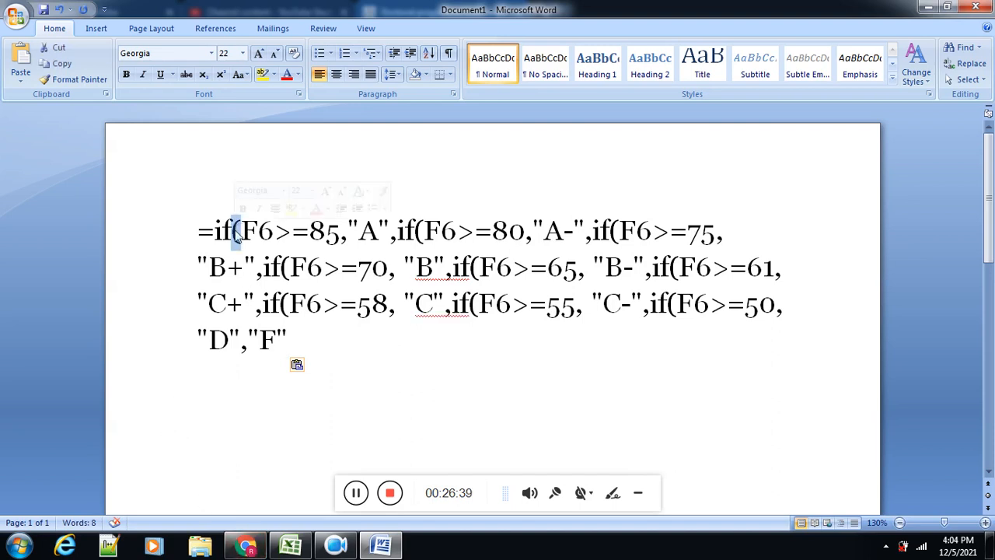
{"action": "left_click", "coordinate": [425, 231]}
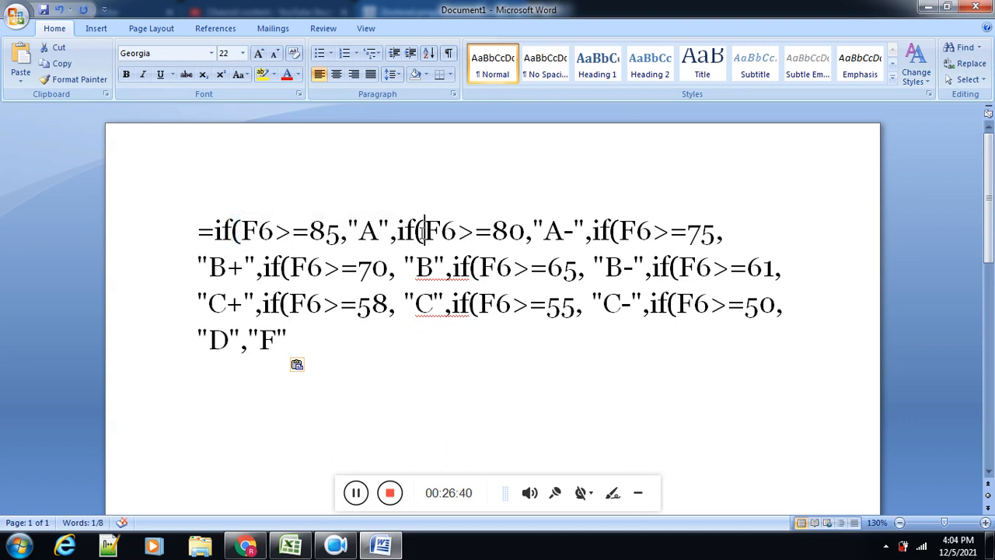
{"action": "double_click", "coordinate": [420, 231]}
{"action": "double_click", "coordinate": [614, 231]}
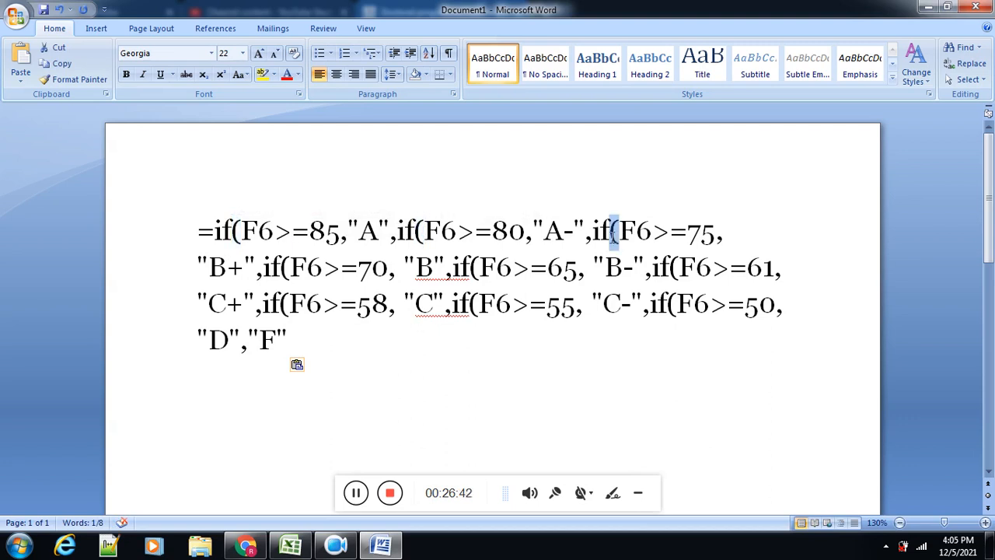
{"action": "double_click", "coordinate": [286, 267]}
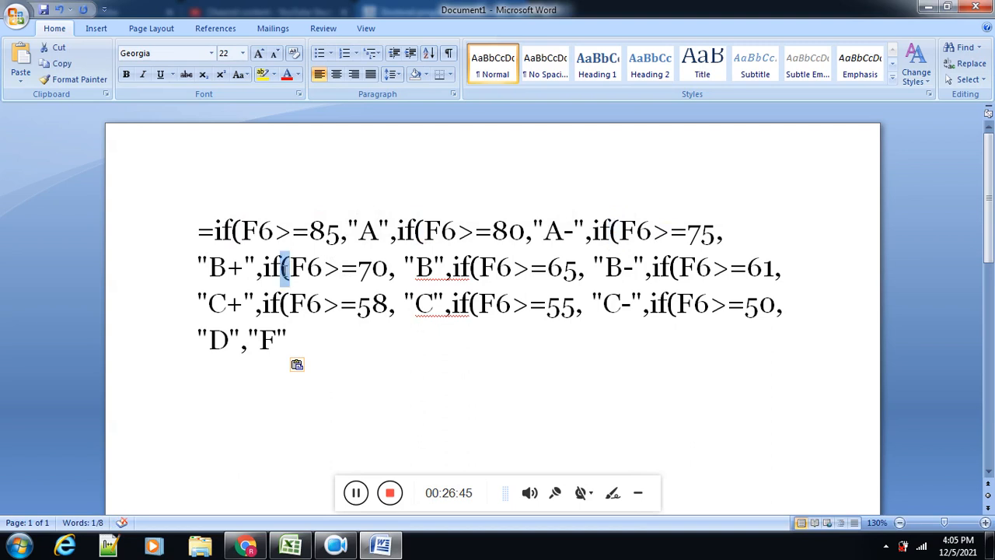
{"action": "double_click", "coordinate": [476, 269]}
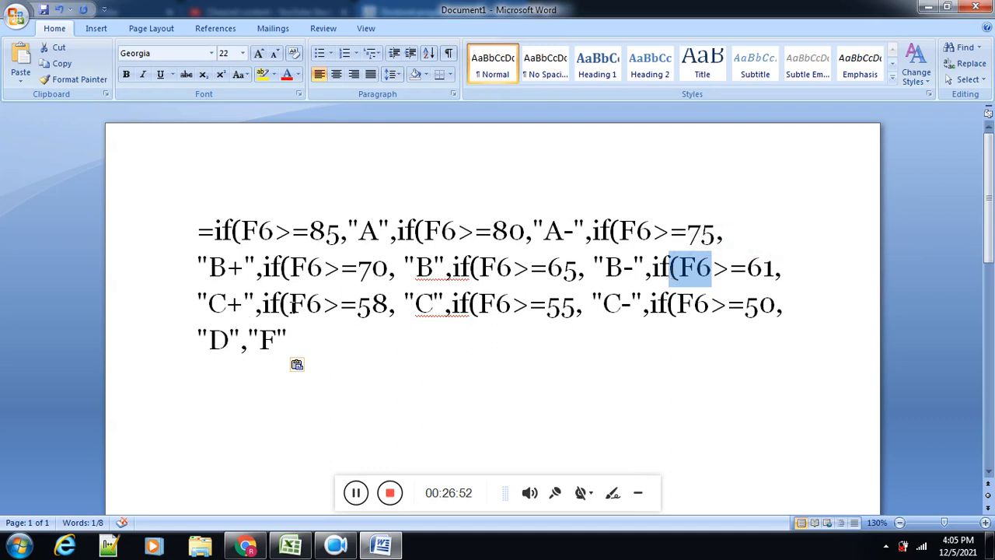
{"action": "left_click_drag", "start_coordinate": [280, 305], "coordinate": [290, 305]}
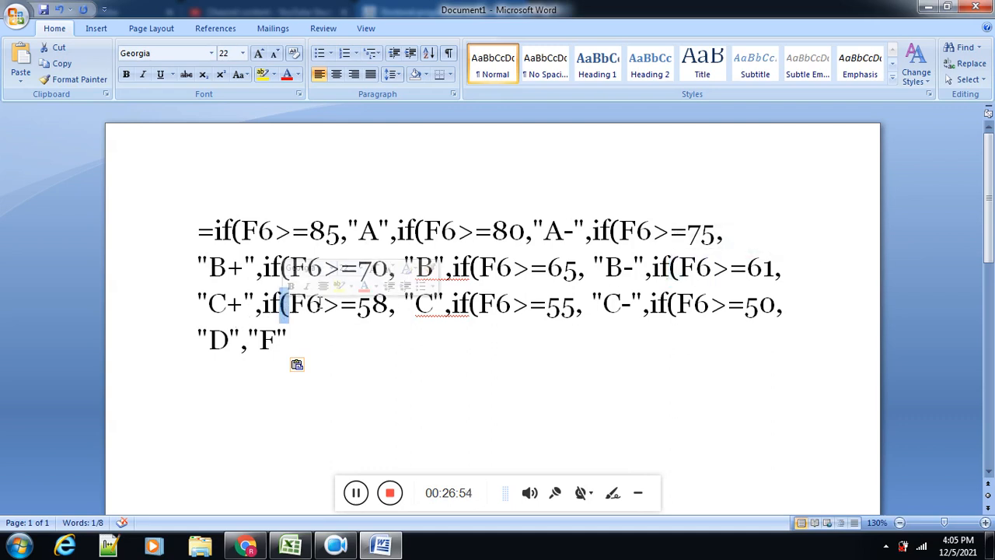
{"action": "left_click_drag", "start_coordinate": [470, 305], "coordinate": [478, 305]}
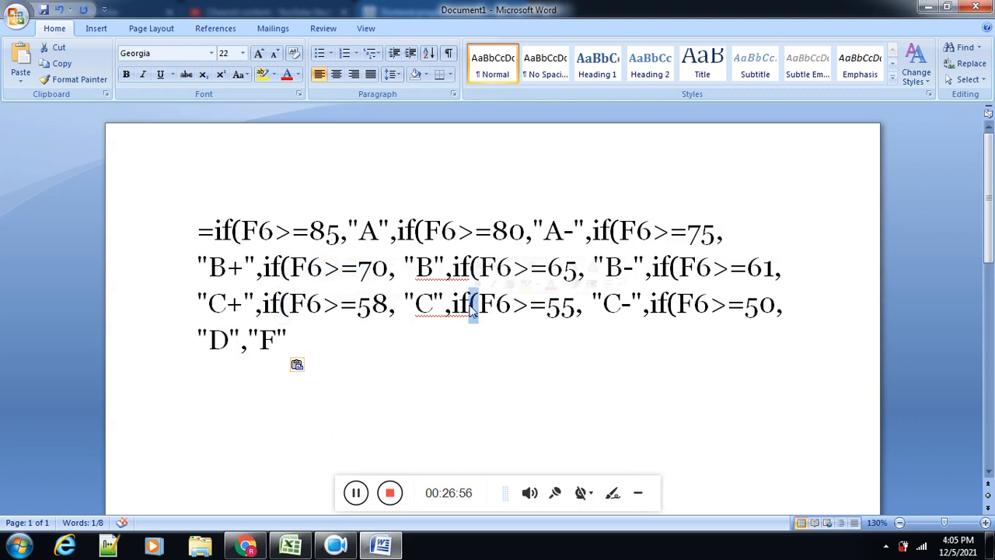
{"action": "left_click_drag", "start_coordinate": [666, 304], "coordinate": [675, 305]}
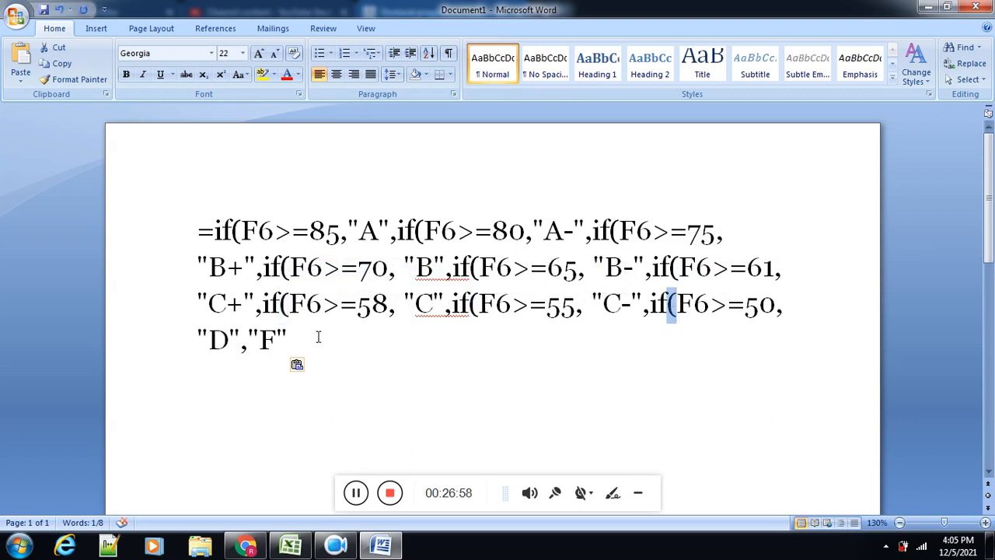
Step: Close the nested IF formula with nine closing parentheses after "F"
{"action": "left_click", "coordinate": [288, 338]}
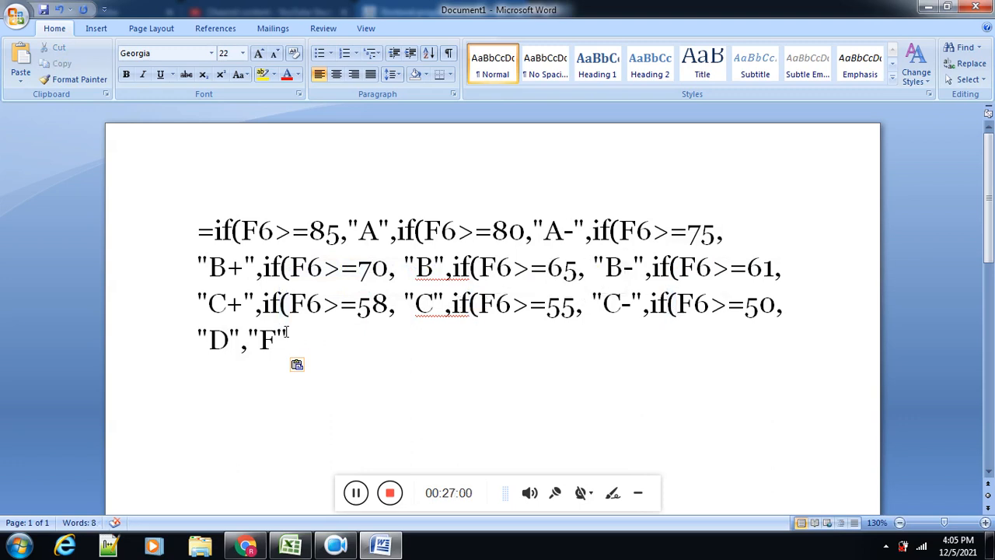
{"action": "type", "text": ")))))))))"}
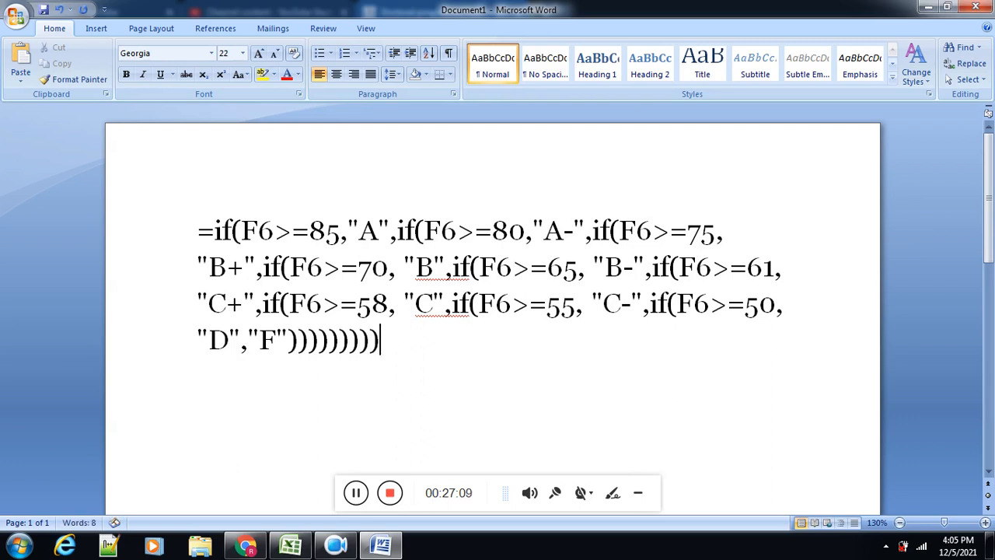
Step: Copy the complete nested IF formula from Word and, in Excel, replace cell H6's partial formula with an equals sign and the pasted text
{"action": "left_click_drag", "start_coordinate": [393, 337], "coordinate": [190, 249]}
{"action": "key", "text": "ctrl+c"}
{"action": "key", "text": "alt+Tab"}
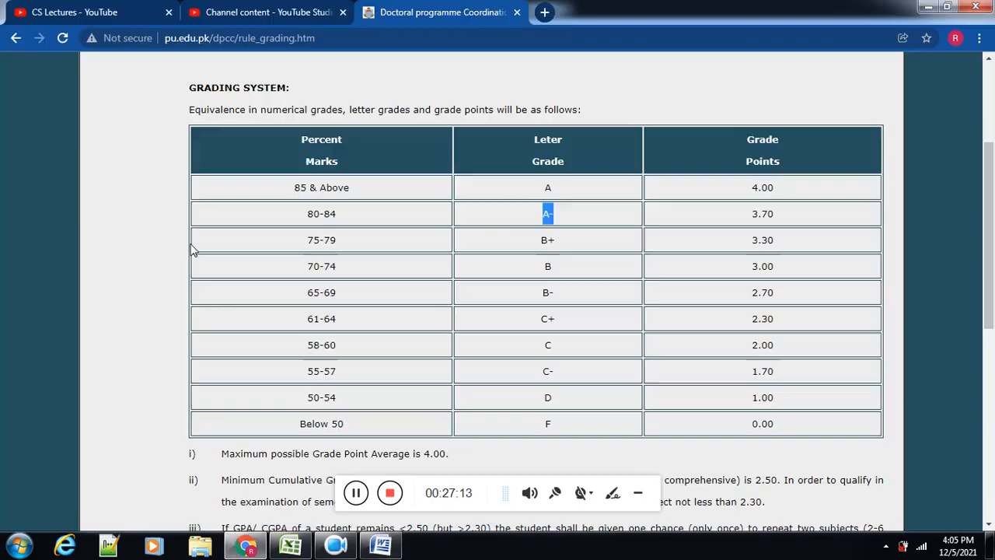
{"action": "left_click", "coordinate": [310, 545]}
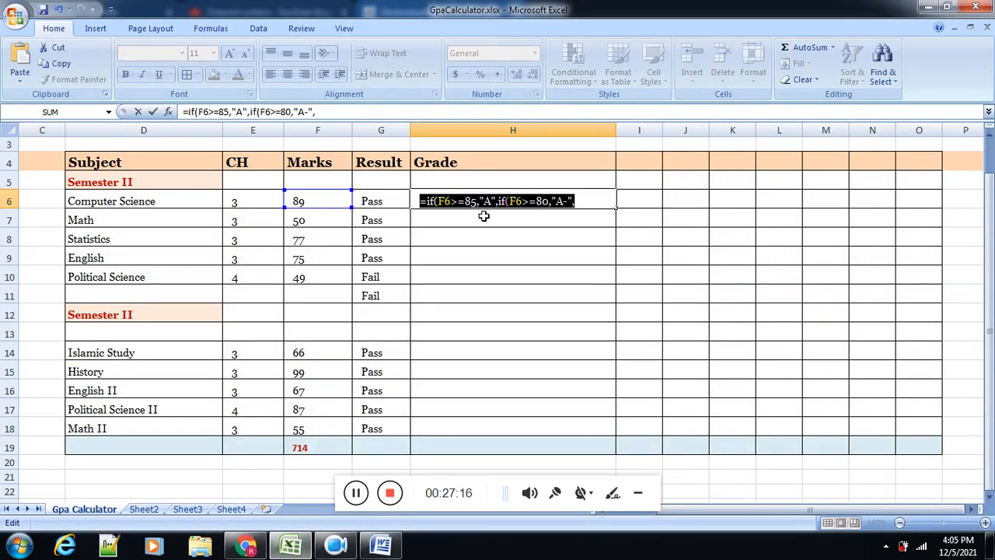
{"action": "type", "text": "="}
{"action": "key", "text": "ctrl+v"}
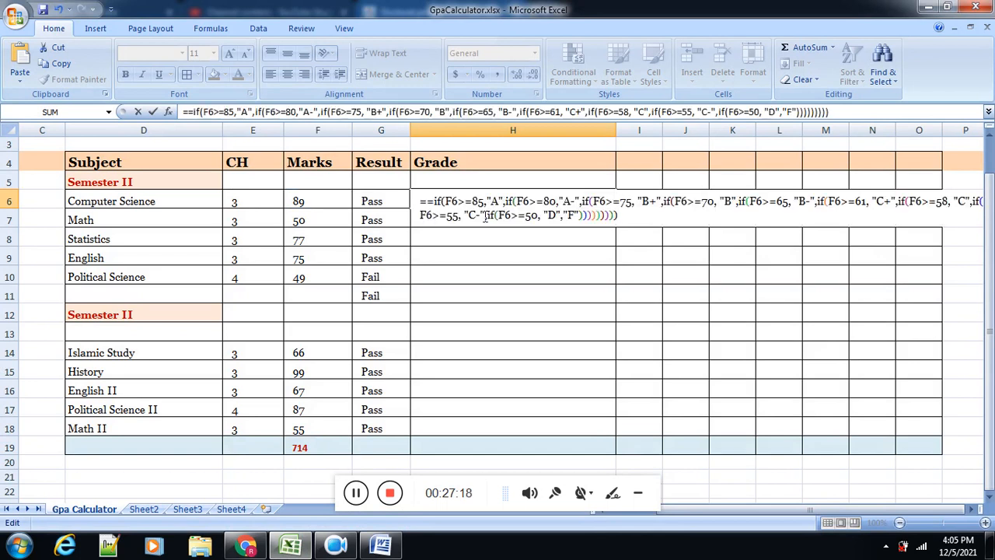
Step: Remove the duplicate equals sign at the start of the formula in cell H6
{"action": "key", "text": "Left"}
{"action": "key", "text": "Left"}
{"action": "key", "text": "Left"}
{"action": "key", "text": "Left"}
{"action": "key", "text": "Left"}
{"action": "key", "text": "Left"}
{"action": "key", "text": "Left"}
{"action": "key", "text": "Left"}
{"action": "key", "text": "Left"}
{"action": "key", "text": "Left"}
{"action": "key", "text": "Left"}
{"action": "key", "text": "Left"}
{"action": "key", "text": "Left"}
{"action": "key", "text": "Left"}
{"action": "key", "text": "Left"}
{"action": "key", "text": "Left"}
{"action": "key", "text": "Left"}
{"action": "key", "text": "Left"}
{"action": "key", "text": "Left"}
{"action": "key", "text": "Left"}
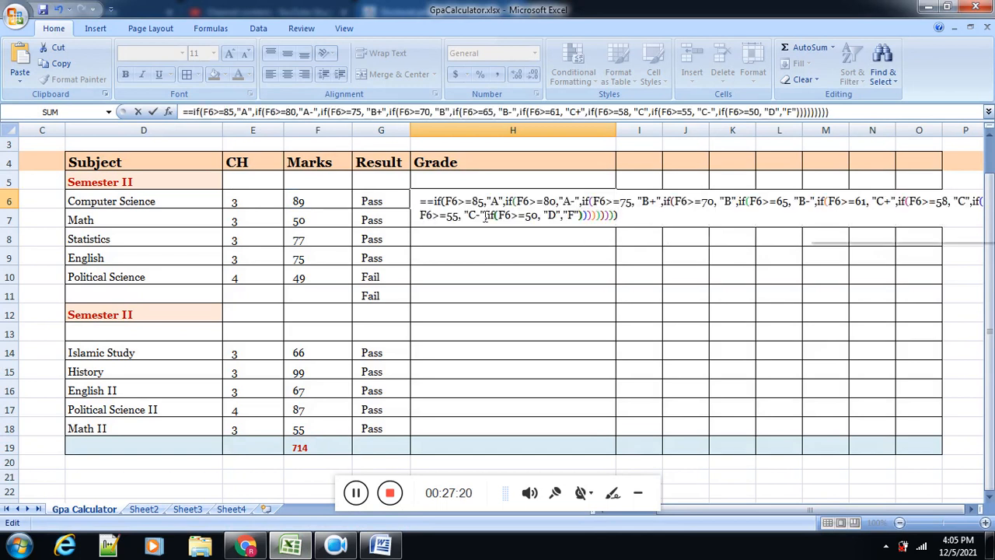
{"action": "key", "text": "Left"}
{"action": "key", "text": "Left"}
{"action": "key", "text": "Left"}
{"action": "key", "text": "Left"}
{"action": "key", "text": "Left"}
{"action": "key", "text": "Left"}
{"action": "key", "text": "Left"}
{"action": "key", "text": "Left"}
{"action": "key", "text": "Left"}
{"action": "key", "text": "Left"}
{"action": "key", "text": "Left"}
{"action": "key", "text": "Left"}
{"action": "key", "text": "Left"}
{"action": "key", "text": "Left"}
{"action": "key", "text": "Left"}
{"action": "key", "text": "Left"}
{"action": "key", "text": "Left"}
{"action": "key", "text": "Left"}
{"action": "key", "text": "Left"}
{"action": "key", "text": "Left"}
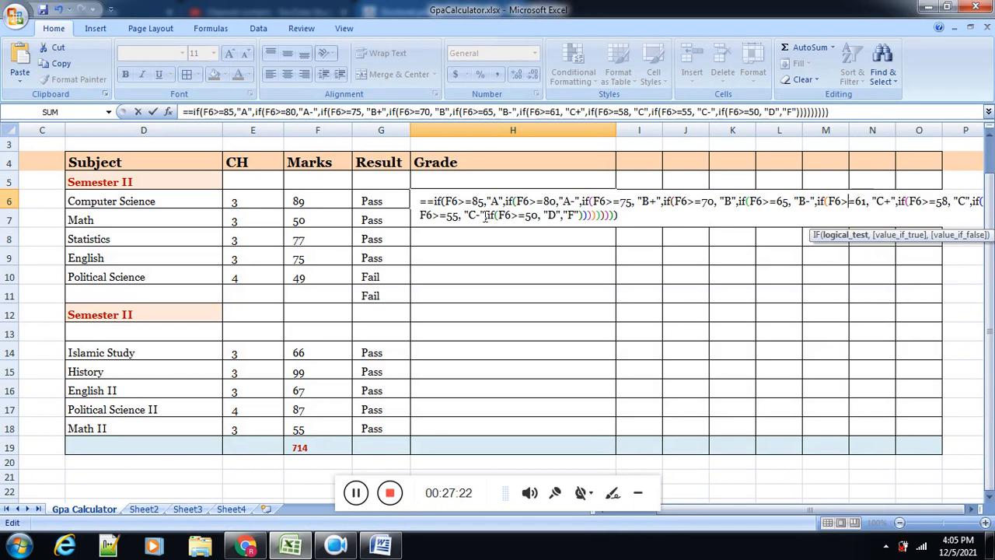
{"action": "key", "text": "Left"}
{"action": "key", "text": "Left"}
{"action": "key", "text": "Left"}
{"action": "key", "text": "Left"}
{"action": "key", "text": "Left"}
{"action": "key", "text": "Left"}
{"action": "key", "text": "Left"}
{"action": "key", "text": "Left"}
{"action": "key", "text": "Left"}
{"action": "key", "text": "Left"}
{"action": "key", "text": "Left"}
{"action": "key", "text": "Left"}
{"action": "key", "text": "Left"}
{"action": "key", "text": "Left"}
{"action": "key", "text": "Left"}
{"action": "key", "text": "Left"}
{"action": "key", "text": "Left"}
{"action": "key", "text": "Left"}
{"action": "key", "text": "Left"}
{"action": "key", "text": "Left"}
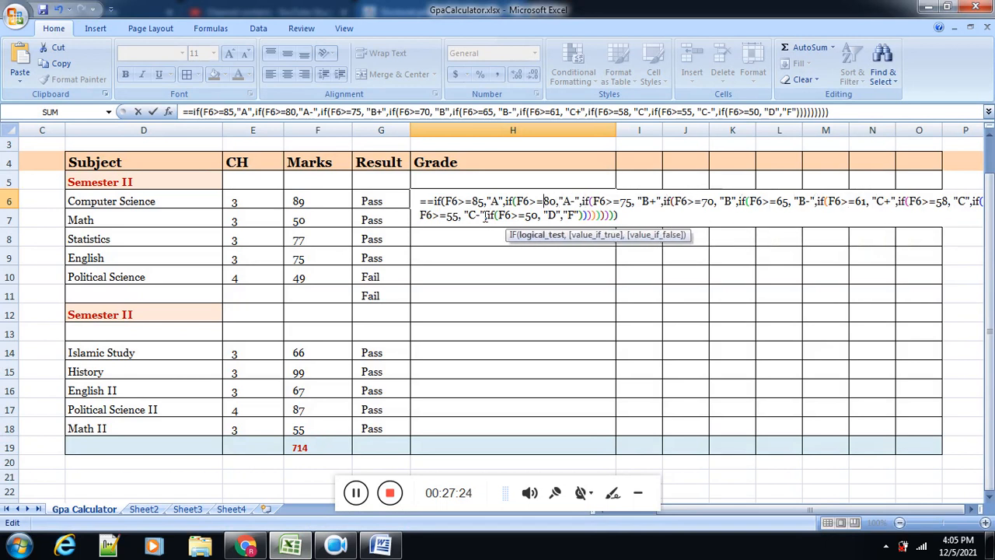
{"action": "key", "text": "Left"}
{"action": "key", "text": "Left"}
{"action": "key", "text": "Left"}
{"action": "key", "text": "Left"}
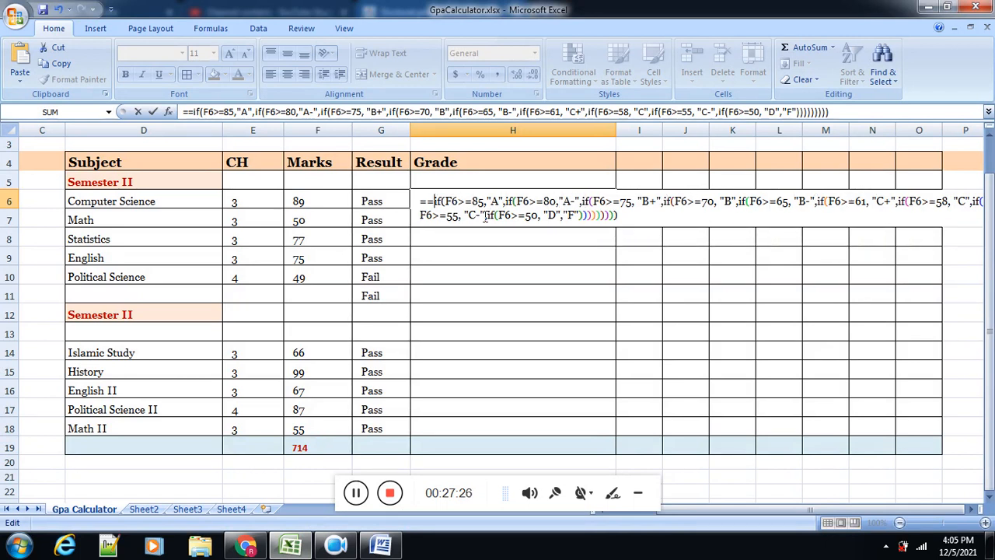
{"action": "key", "text": "BackSpace"}
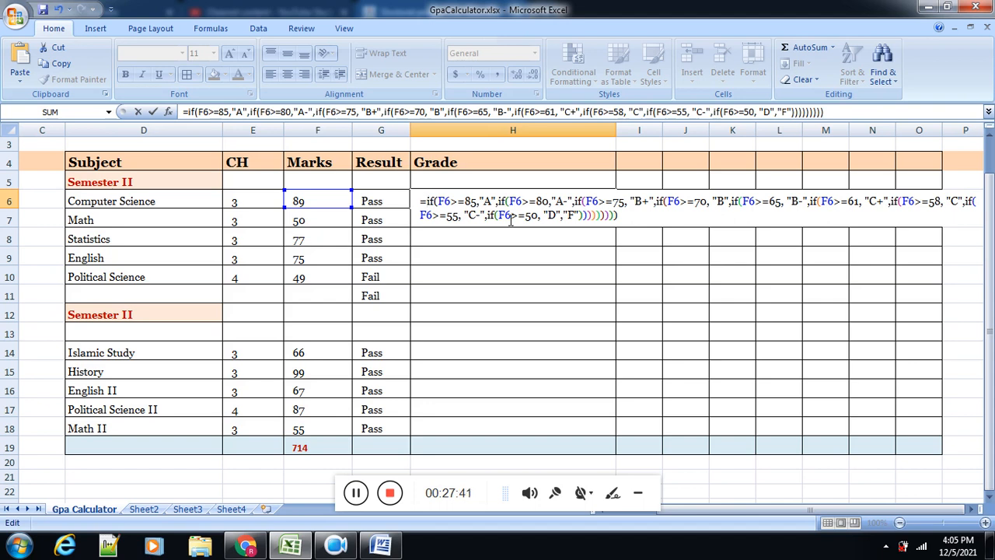
Step: Examine how the opening and closing parentheses of the first two nested IFs pair up in cell H6's grade formula
{"action": "key", "text": "Right"}
{"action": "key", "text": "Right"}
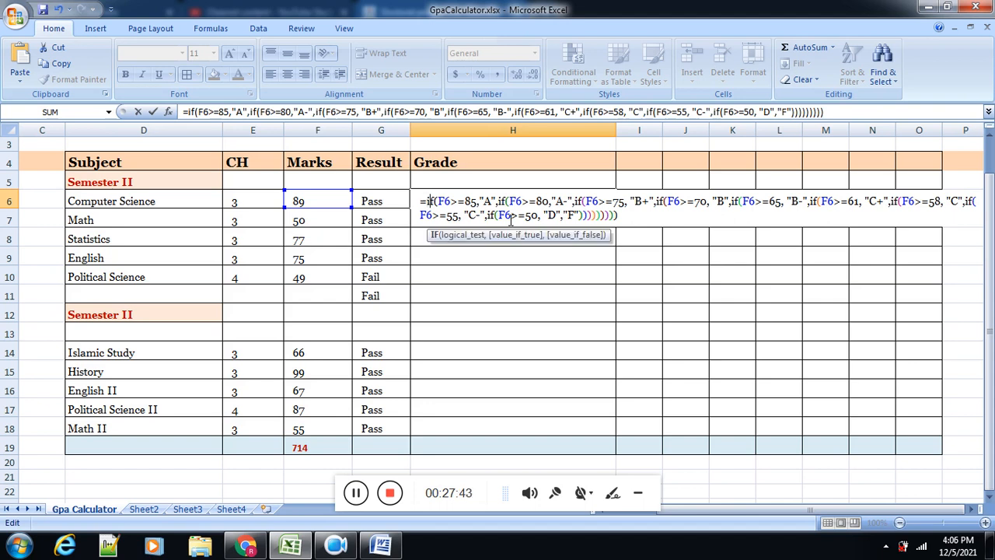
{"action": "key", "text": "Right"}
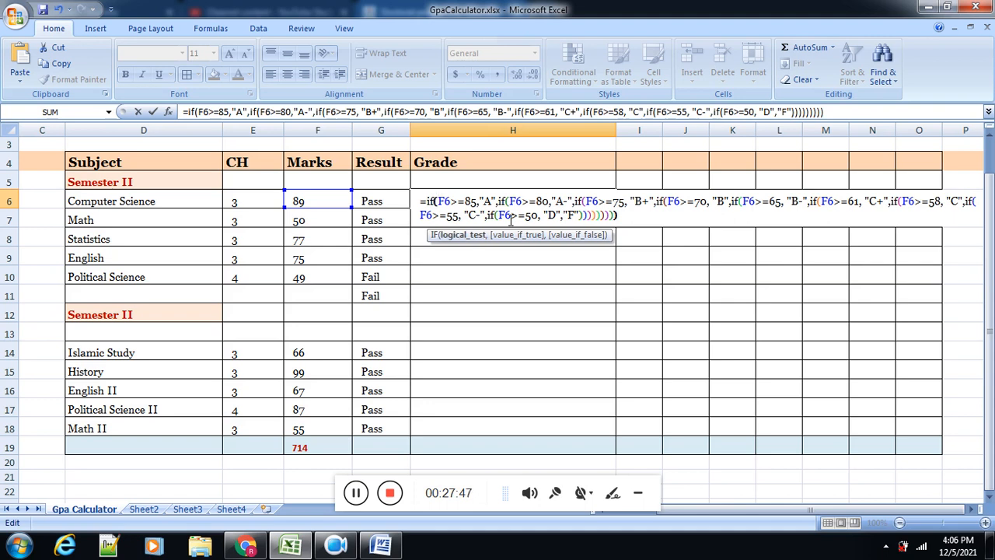
{"action": "key", "text": "Left"}
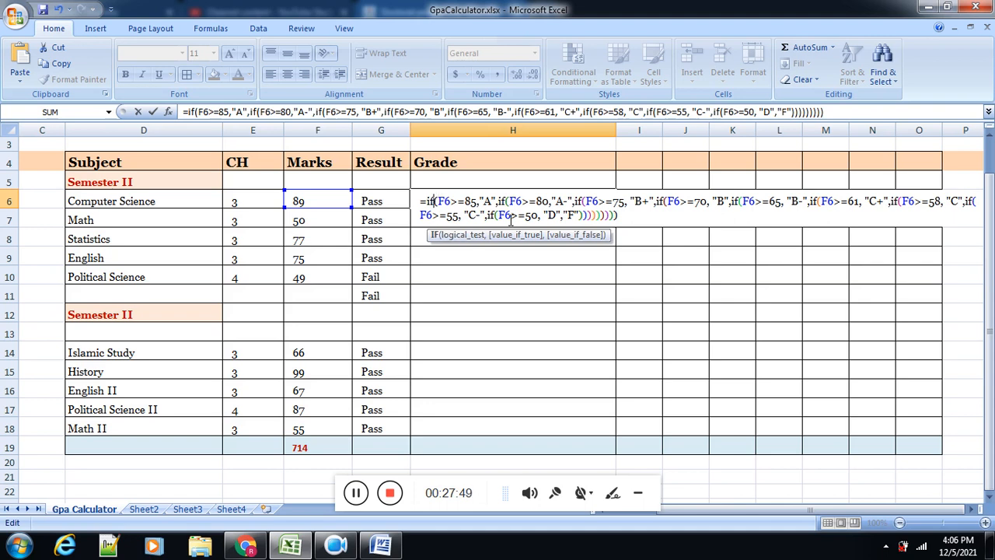
{"action": "key", "text": "Right"}
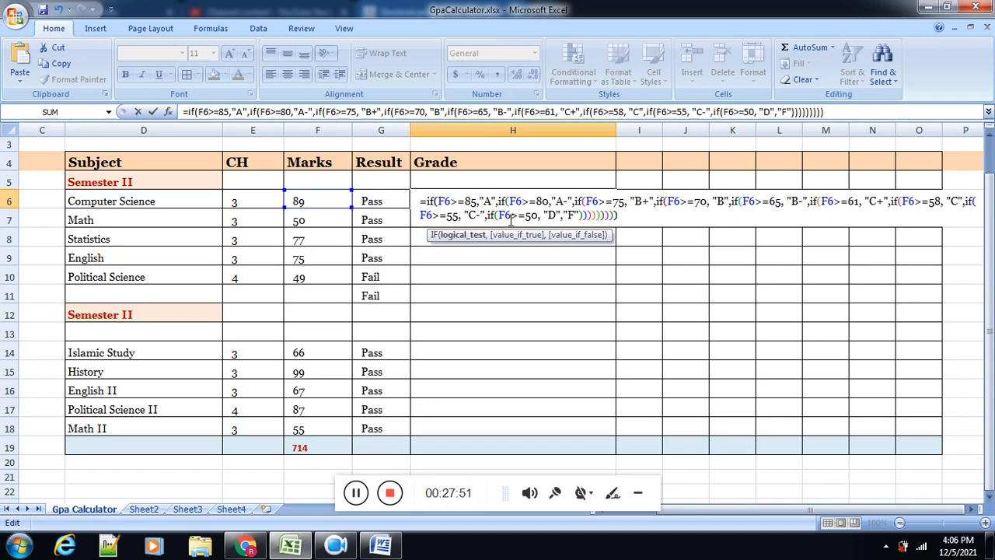
{"action": "key", "text": "Right"}
{"action": "key", "text": "Right"}
{"action": "key", "text": "Right"}
{"action": "key", "text": "Right"}
{"action": "key", "text": "Right"}
{"action": "key", "text": "Right"}
{"action": "key", "text": "Right"}
{"action": "key", "text": "Right"}
{"action": "key", "text": "Right"}
{"action": "key", "text": "Right"}
{"action": "key", "text": "Right"}
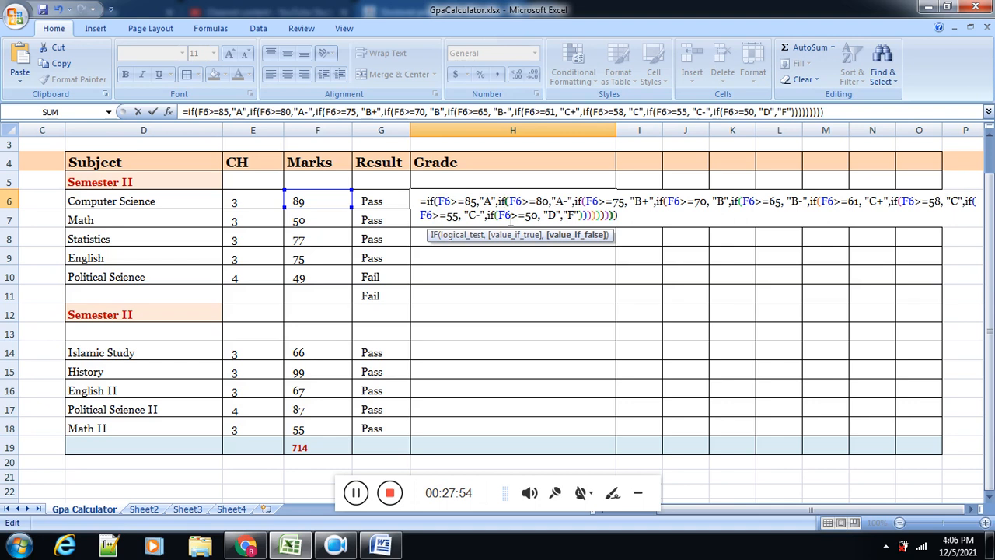
{"action": "key", "text": "Right"}
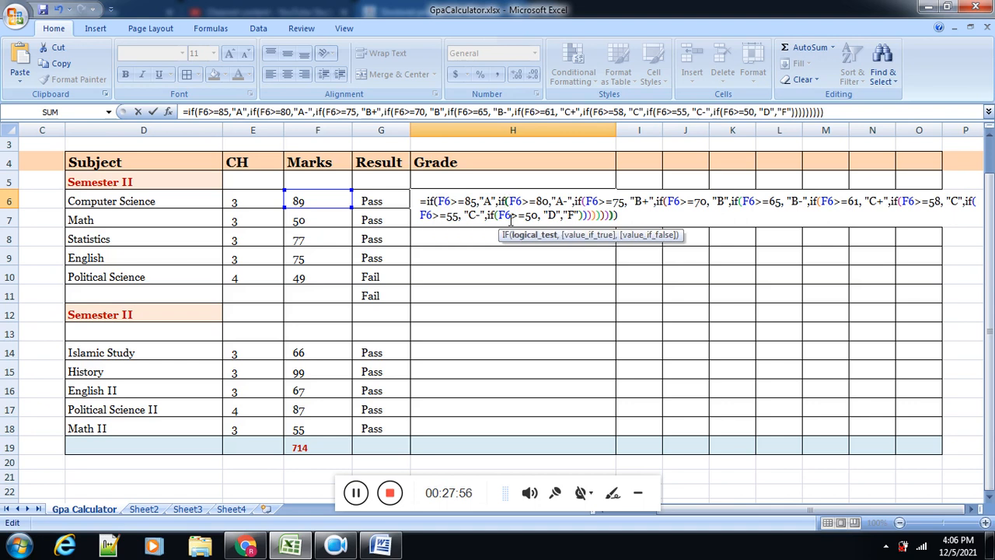
{"action": "key", "text": "Left"}
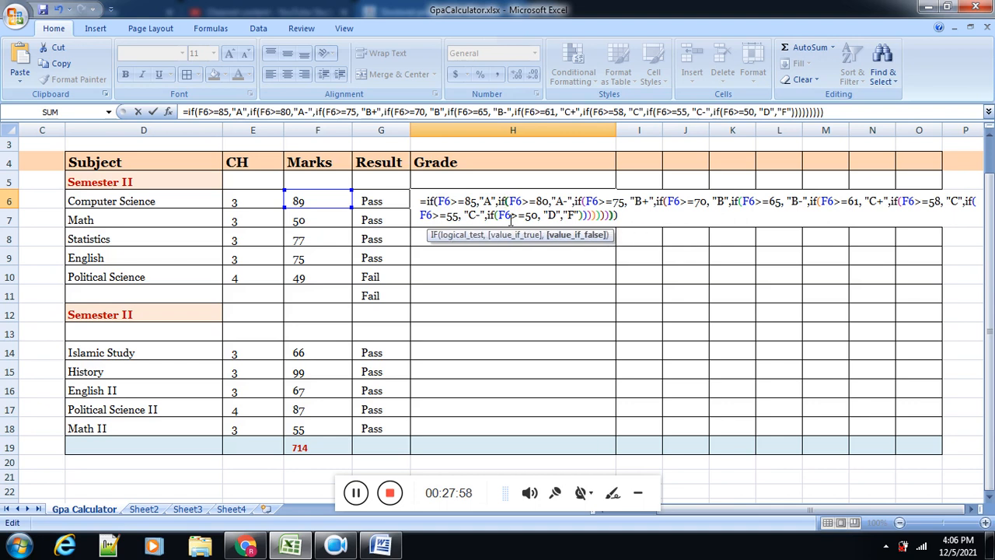
{"action": "key", "text": "Right"}
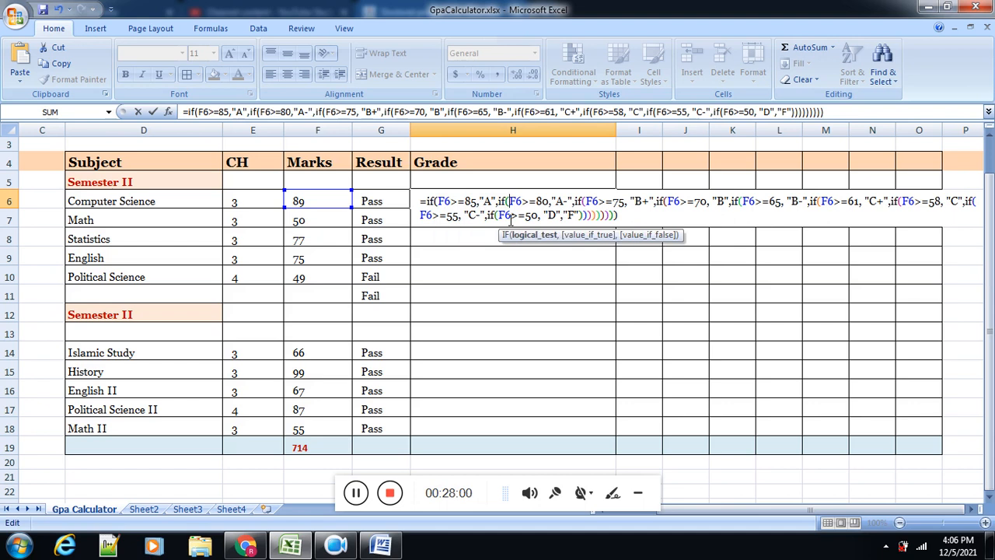
Step: Confirm the grade formula in H6 and fill it down through H18
{"action": "key", "text": "Return"}
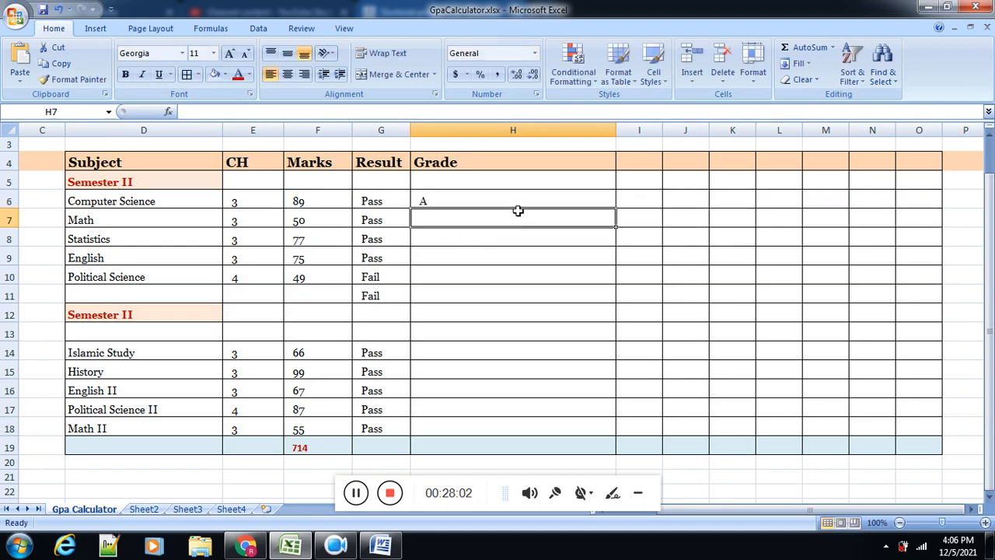
{"action": "left_click", "coordinate": [549, 201]}
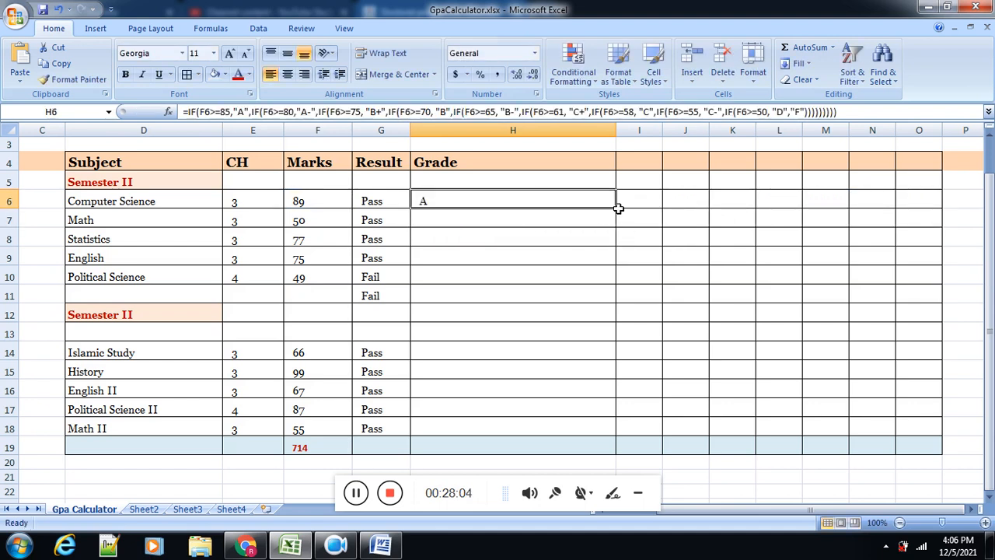
{"action": "left_click_drag", "start_coordinate": [616, 210], "coordinate": [592, 435]}
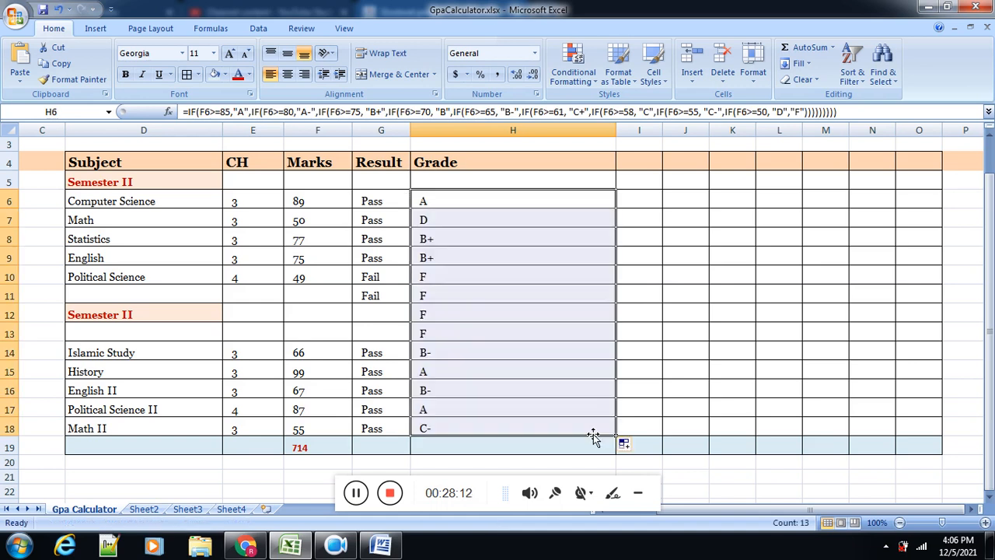
Step: Clear the Result and Grade entries in G11:H13 on the rows without marks
{"action": "left_click_drag", "start_coordinate": [381, 296], "coordinate": [455, 333]}
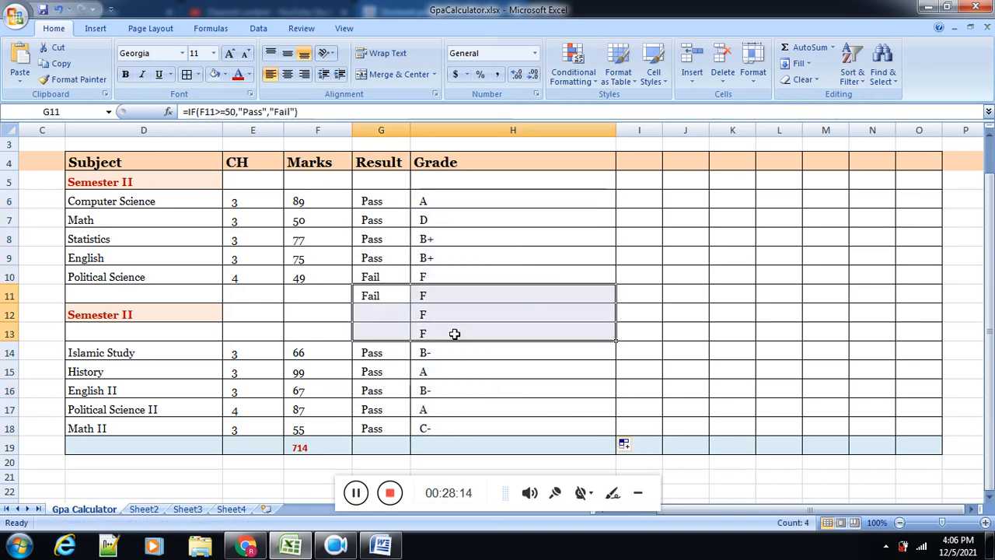
{"action": "key", "text": "Delete"}
{"action": "left_click", "coordinate": [399, 332]}
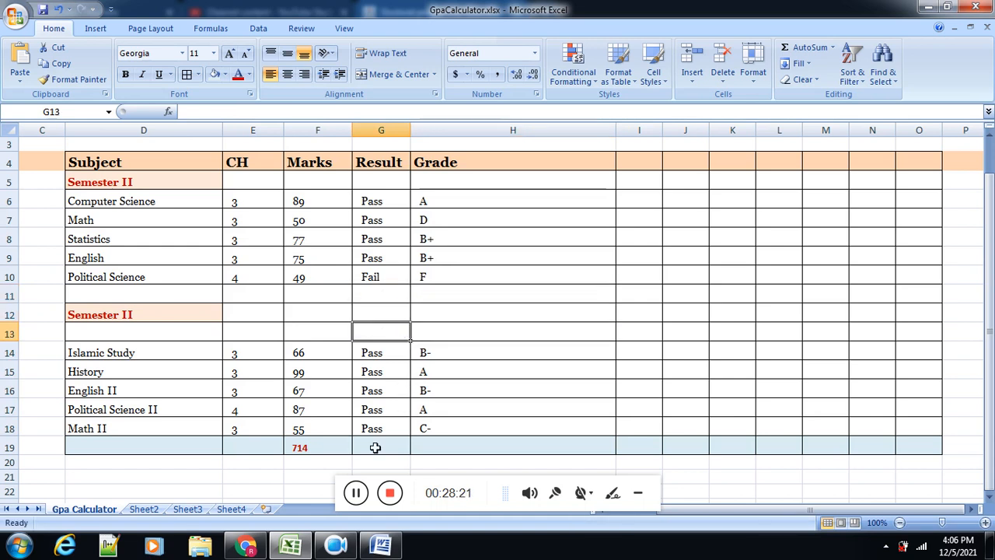
Step: Inspect the copied grade formulas in H8, H9 and H10, and clear the grades from H7:H18
{"action": "left_click", "coordinate": [454, 233]}
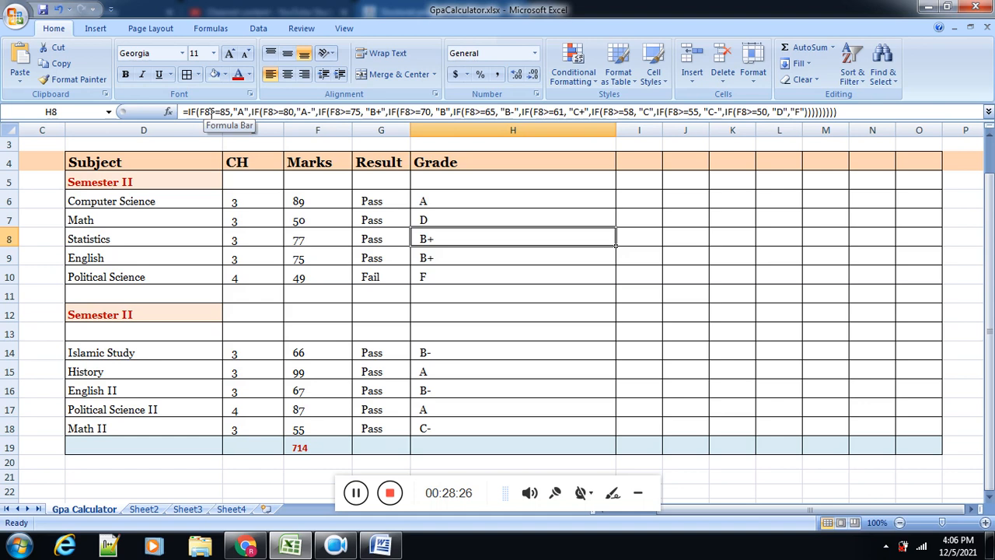
{"action": "left_click", "coordinate": [495, 264]}
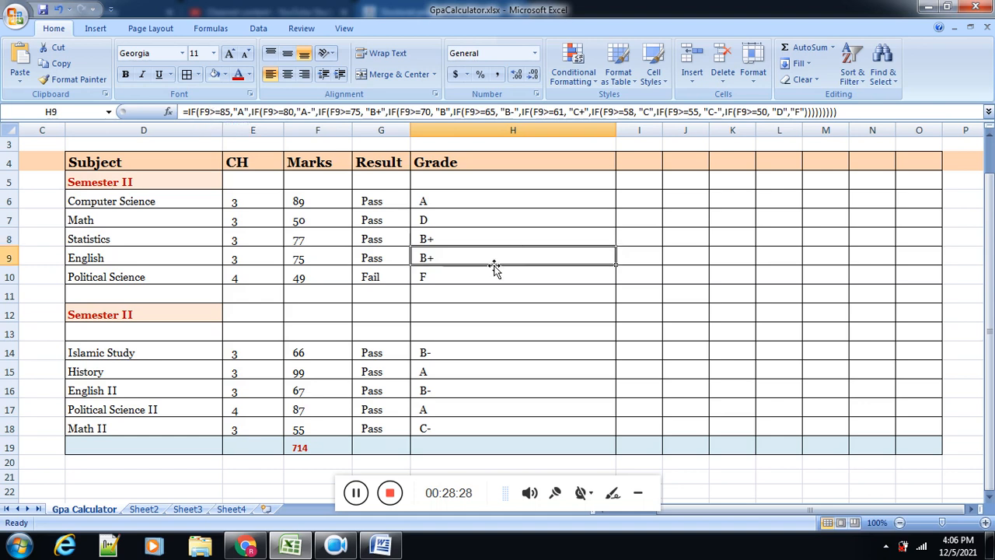
{"action": "left_click", "coordinate": [488, 274]}
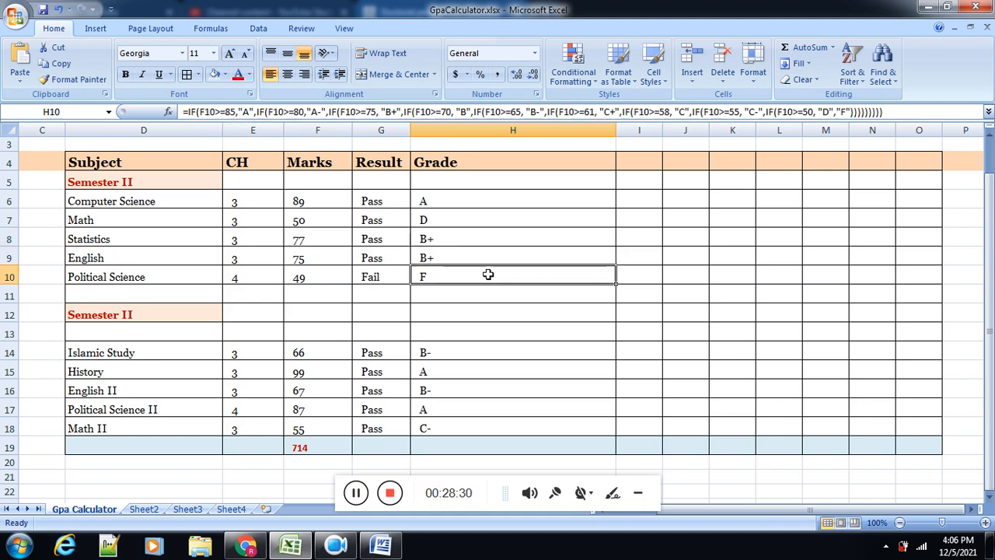
{"action": "left_click_drag", "start_coordinate": [518, 220], "coordinate": [500, 430]}
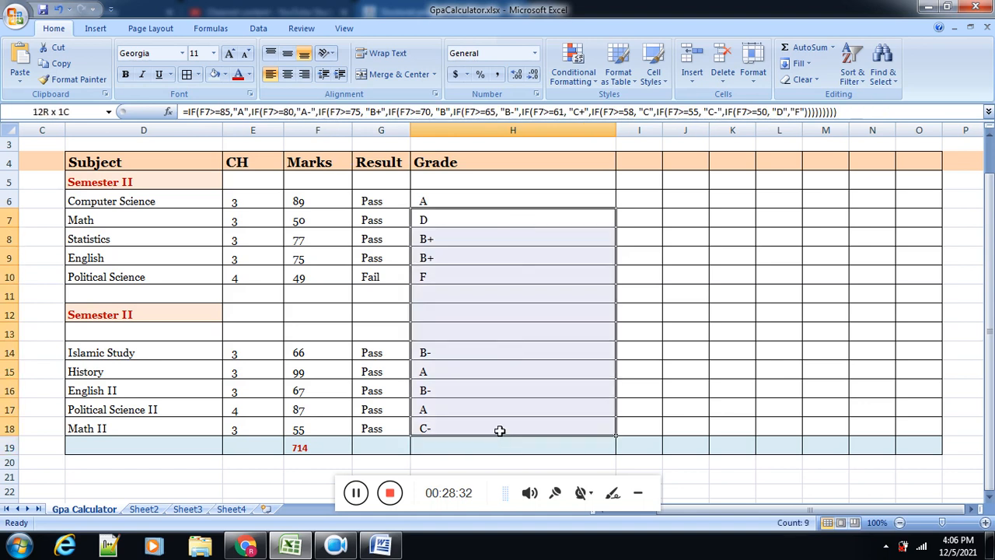
{"action": "key", "text": "Delete"}
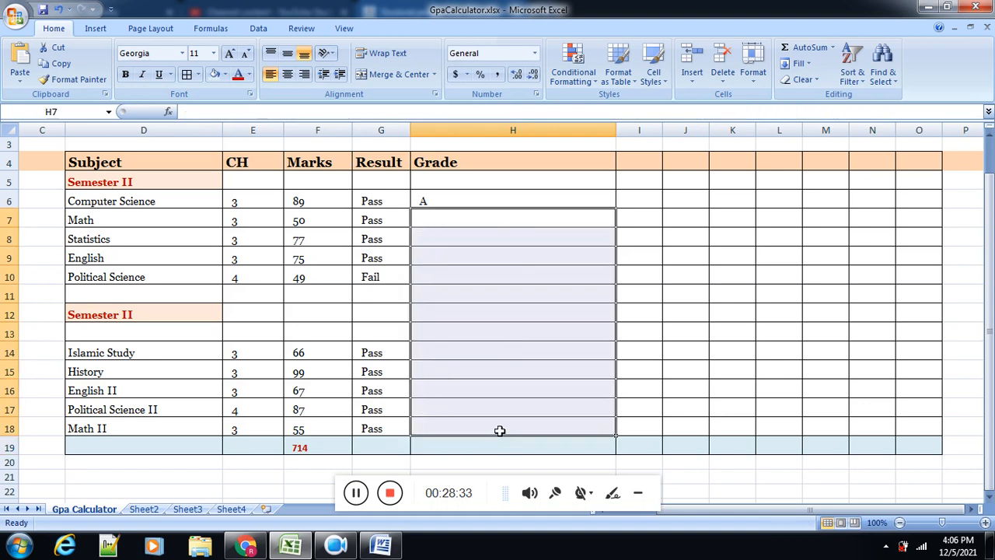
Step: Fill the grade formula from H6 down through H18 and clear the grades in H11:H13
{"action": "left_click", "coordinate": [602, 198]}
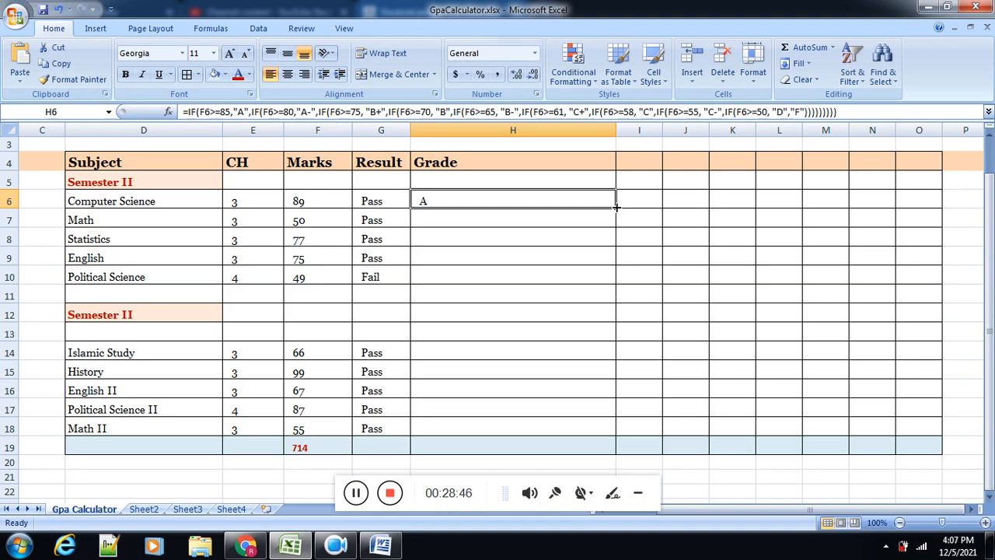
{"action": "left_click_drag", "start_coordinate": [616, 206], "coordinate": [608, 430]}
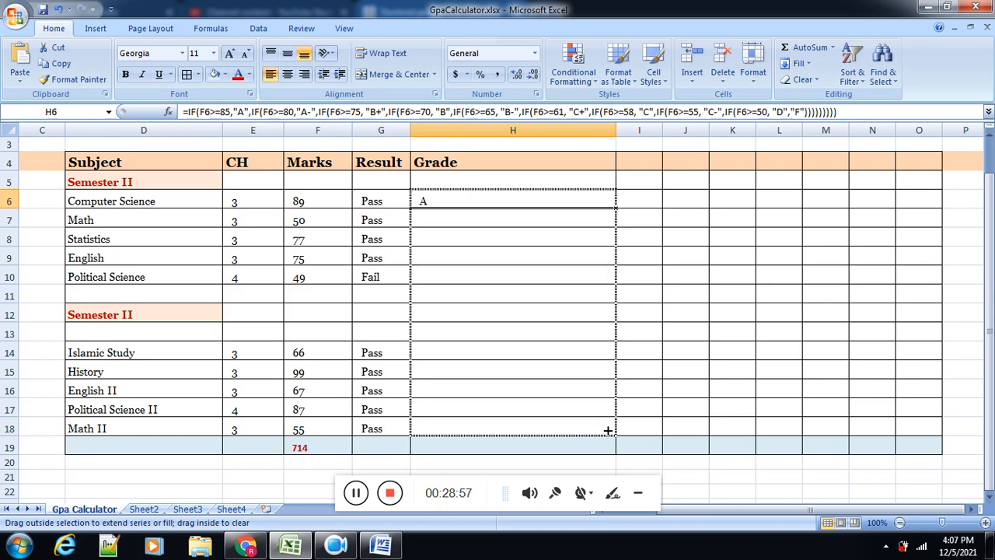
{"action": "left_click_drag", "start_coordinate": [608, 430], "coordinate": [605, 429]}
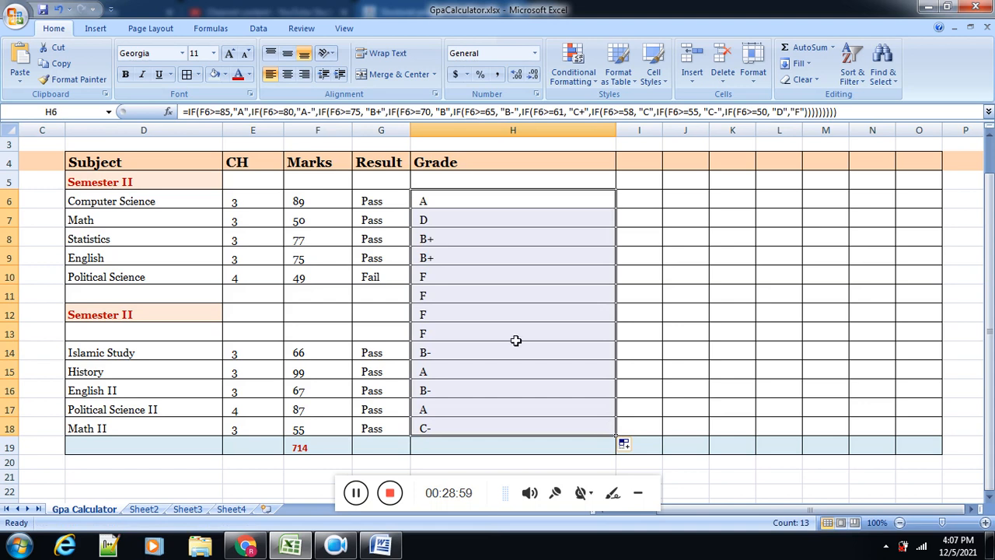
{"action": "left_click_drag", "start_coordinate": [481, 300], "coordinate": [472, 327]}
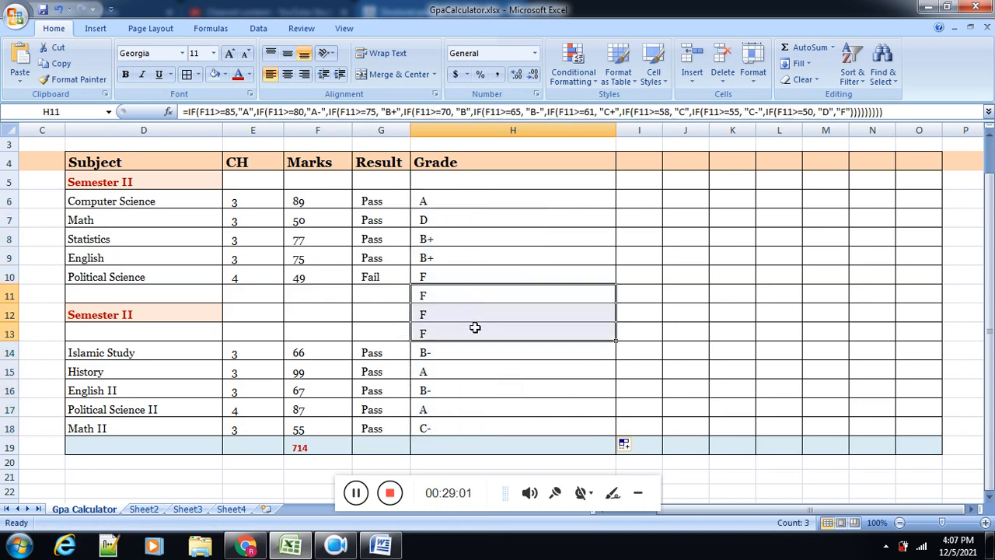
{"action": "key", "text": "Delete"}
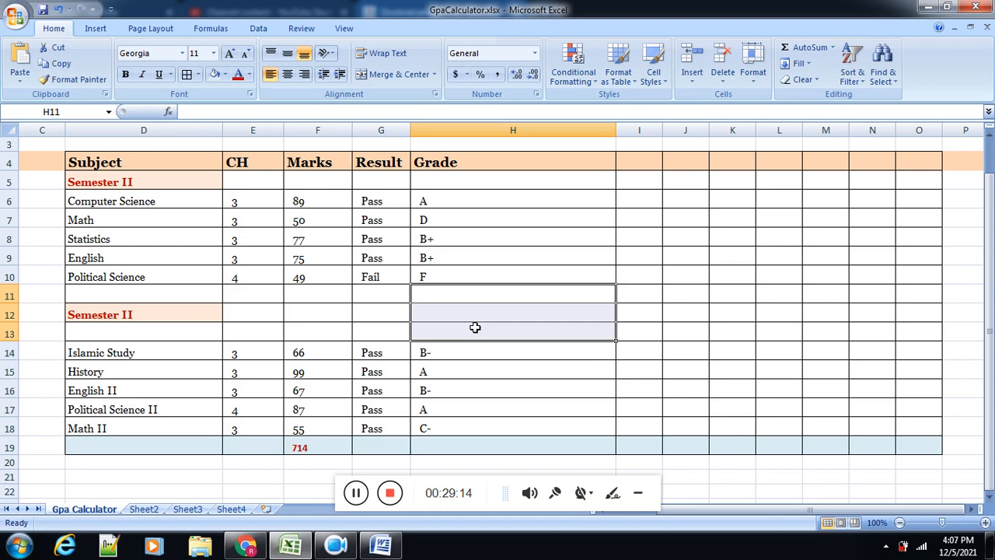
Step: Narrow the Grade column to suit its short letter grades and widen column I beside it
{"action": "left_click", "coordinate": [459, 428]}
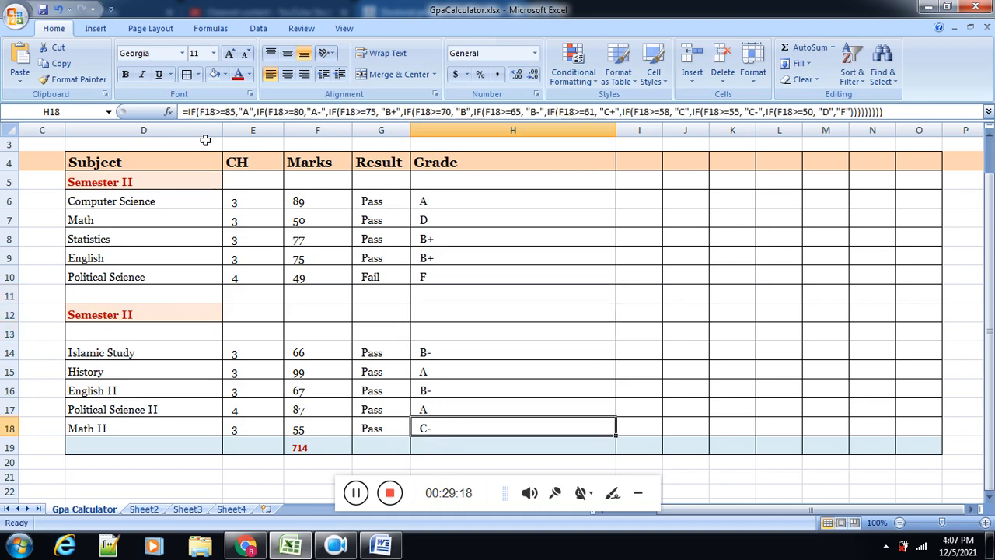
{"action": "left_click", "coordinate": [366, 495]}
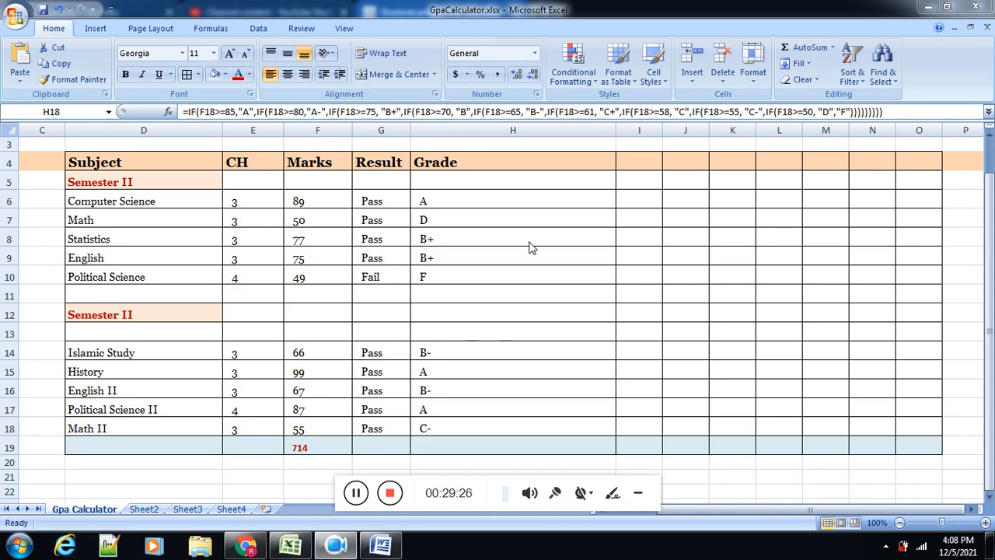
{"action": "left_click", "coordinate": [618, 131]}
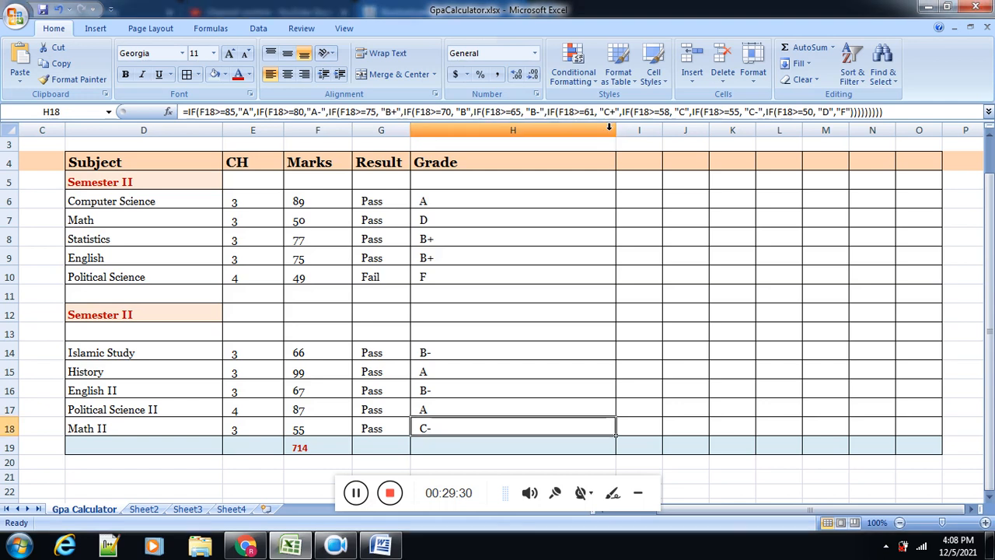
{"action": "mouse_move", "coordinate": [617, 131]}
{"action": "left_mouse_down"}
{"action": "mouse_move", "coordinate": [484, 143]}
{"action": "mouse_move", "coordinate": [530, 133]}
{"action": "mouse_move", "coordinate": [614, 149]}
{"action": "left_mouse_up"}
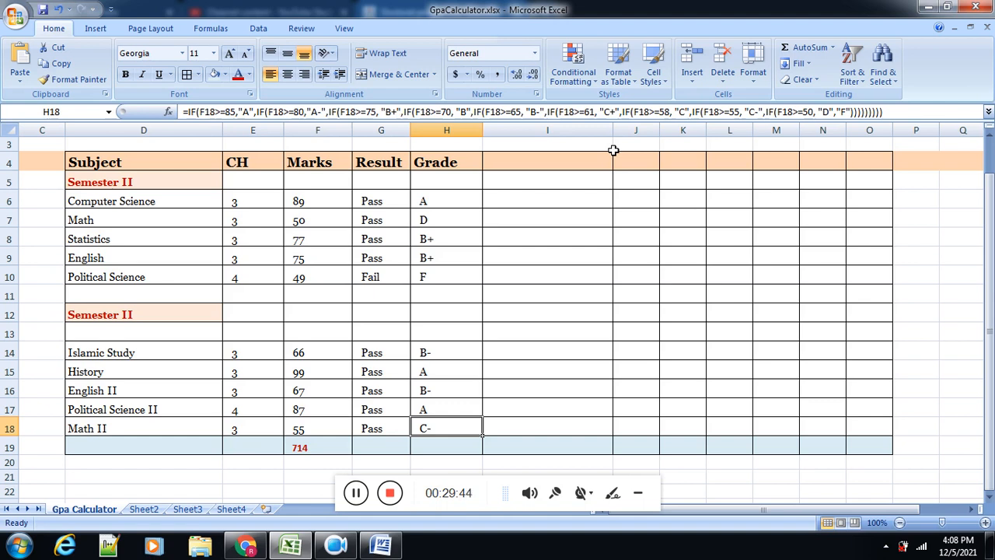
Step: Consult the grade points in the grading table in Chrome and, in Word, replace "A" with "4" in the formula's F6>=85 condition
{"action": "left_click", "coordinate": [246, 546]}
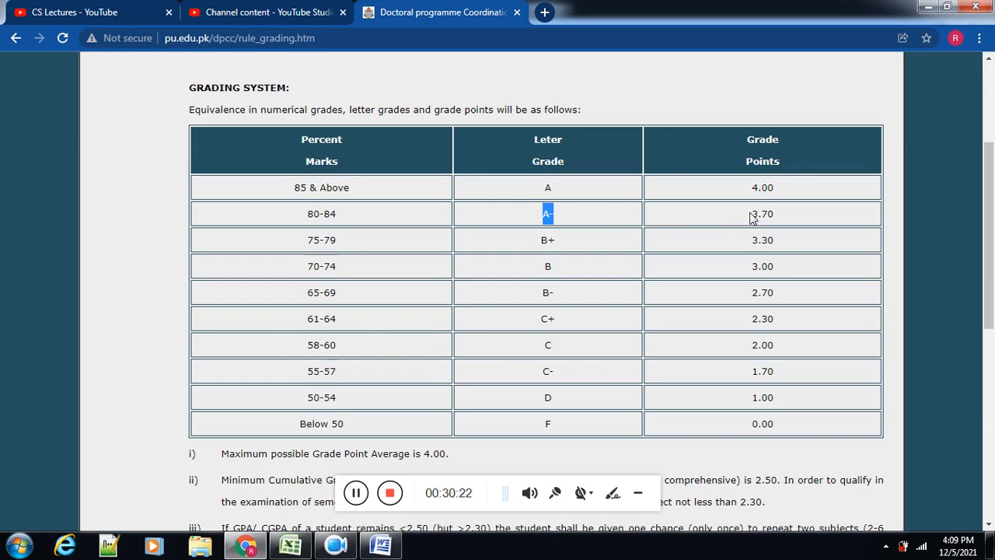
{"action": "mouse_move", "coordinate": [359, 547]}
{"action": "left_click", "coordinate": [381, 546]}
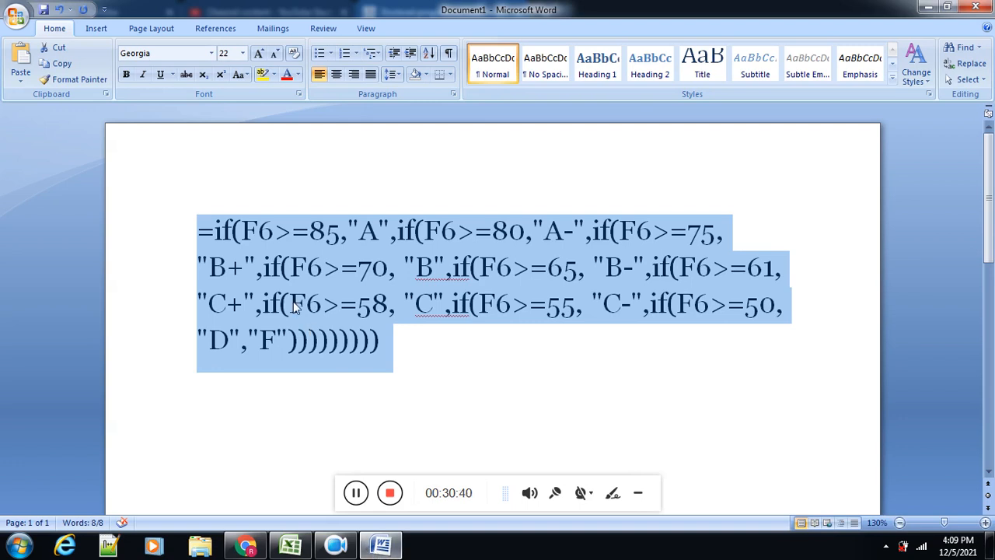
{"action": "left_click", "coordinate": [264, 230]}
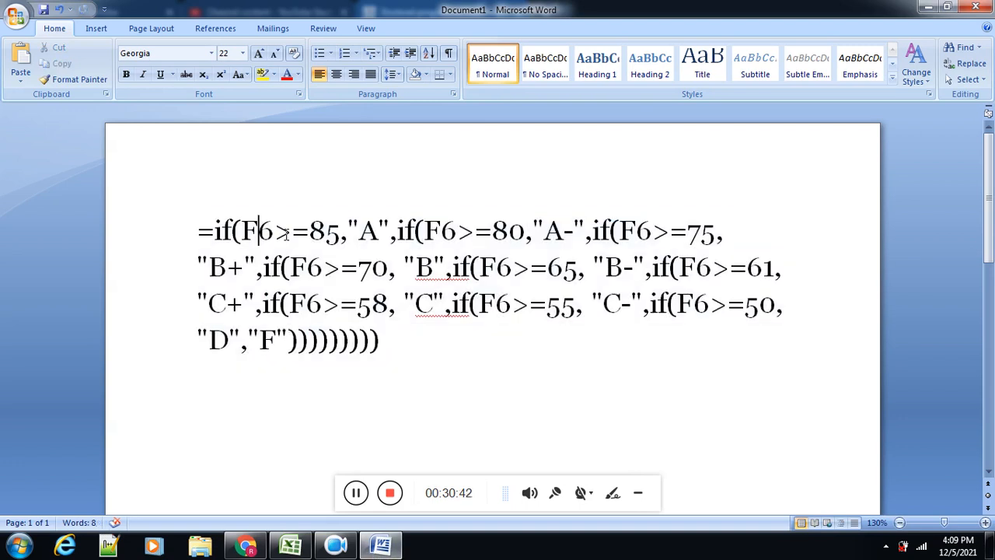
{"action": "left_click", "coordinate": [381, 231]}
{"action": "key", "text": "BackSpace"}
{"action": "type", "text": "4"}
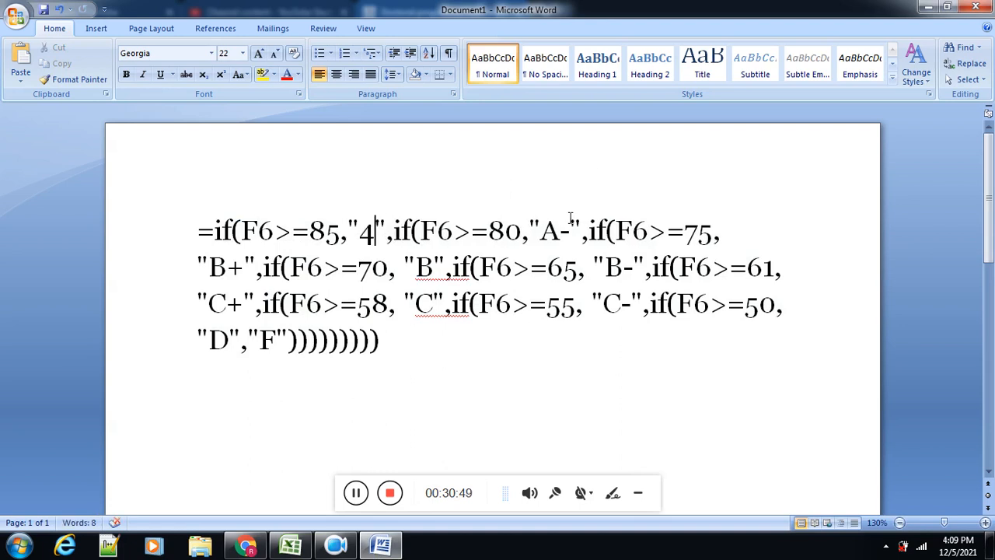
{"action": "left_click_drag", "start_coordinate": [575, 231], "coordinate": [551, 240]}
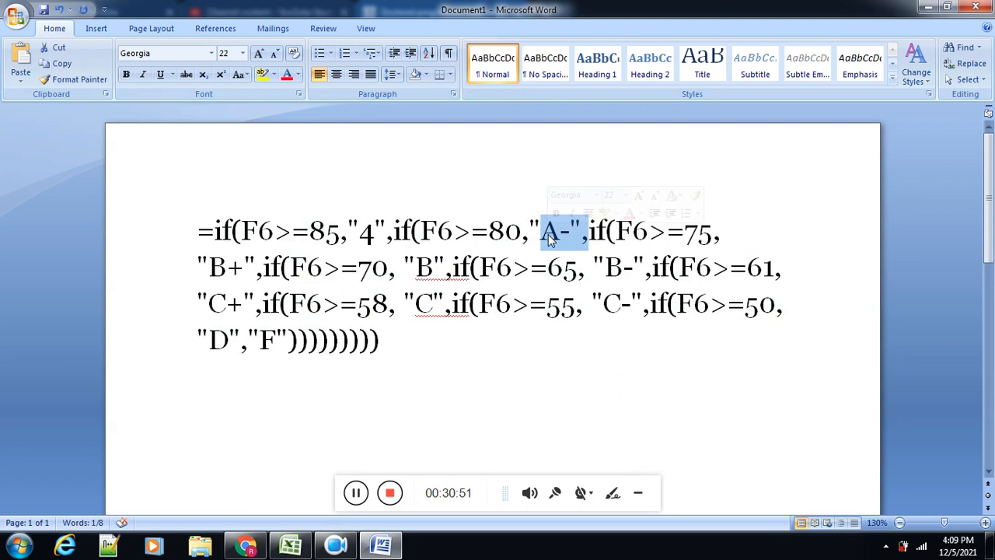
{"action": "type", "text": "3.7"}
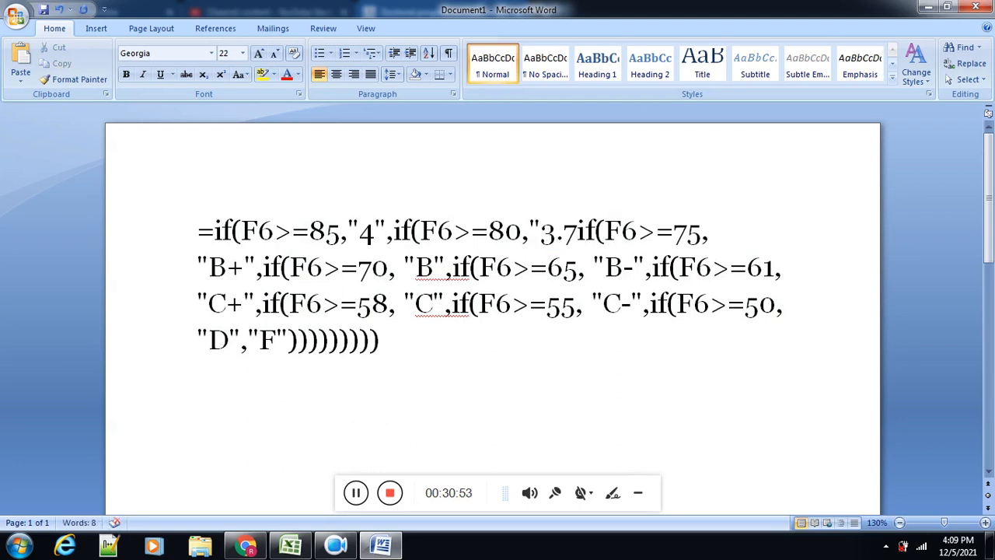
{"action": "key", "text": "ctrl+z"}
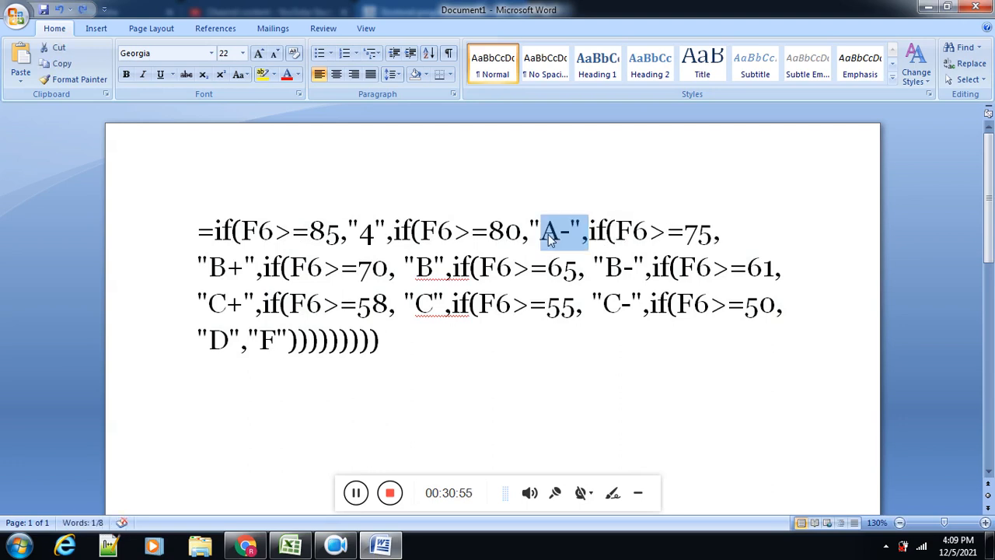
Step: Replace the "A-" grade with "3.7" in the formula's F6>=80 condition
{"action": "key", "text": "shift+Left"}
{"action": "key", "text": "Right"}
{"action": "key", "text": "Left"}
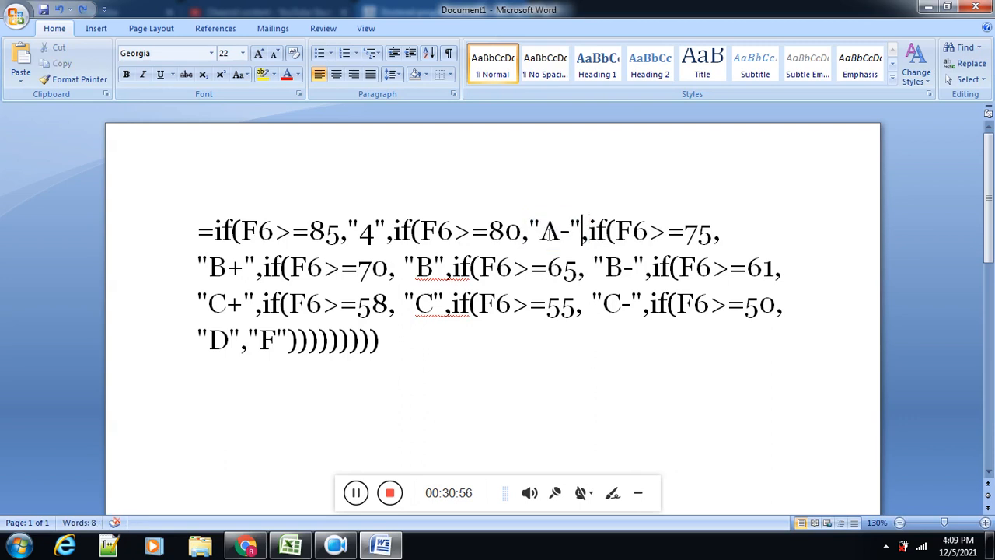
{"action": "key", "text": "Left"}
{"action": "key", "text": "shift+Left"}
{"action": "key", "text": "shift+Left"}
{"action": "type", "text": "3."}
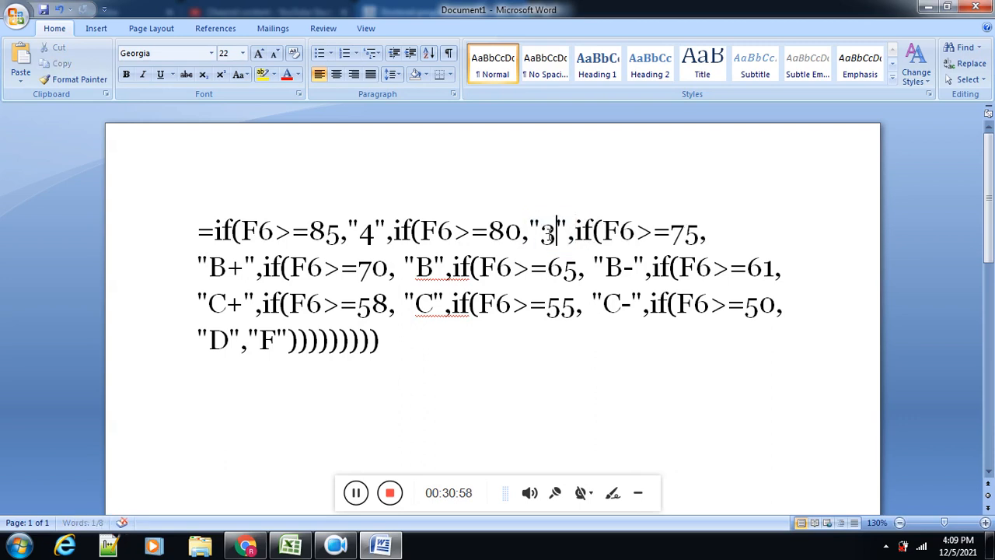
{"action": "type", "text": "7"}
Step: Check the grading table in Chrome and, in Word, replace "B+" with "3.3" in the formula's F6>=75 condition
{"action": "key", "text": "alt+Tab"}
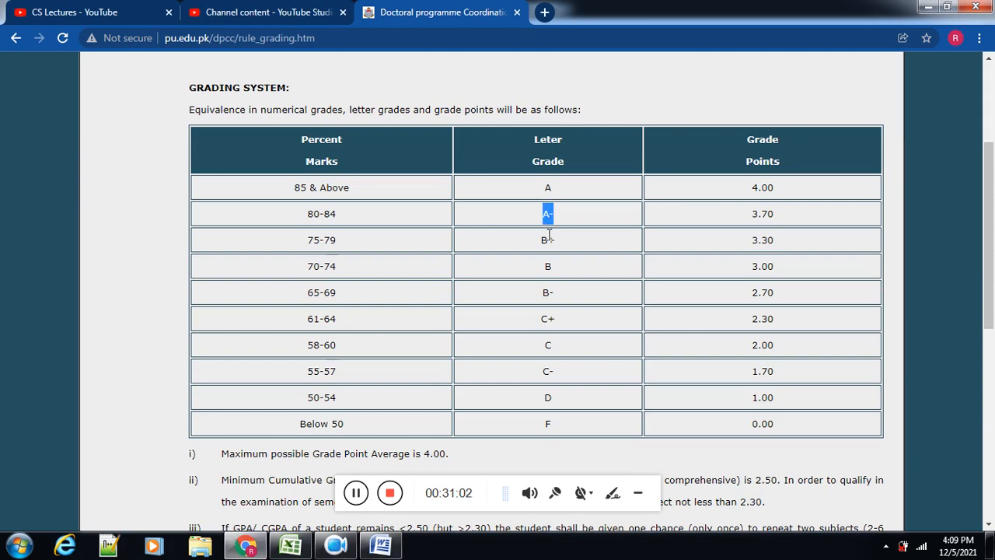
{"action": "key", "text": "alt+Tab"}
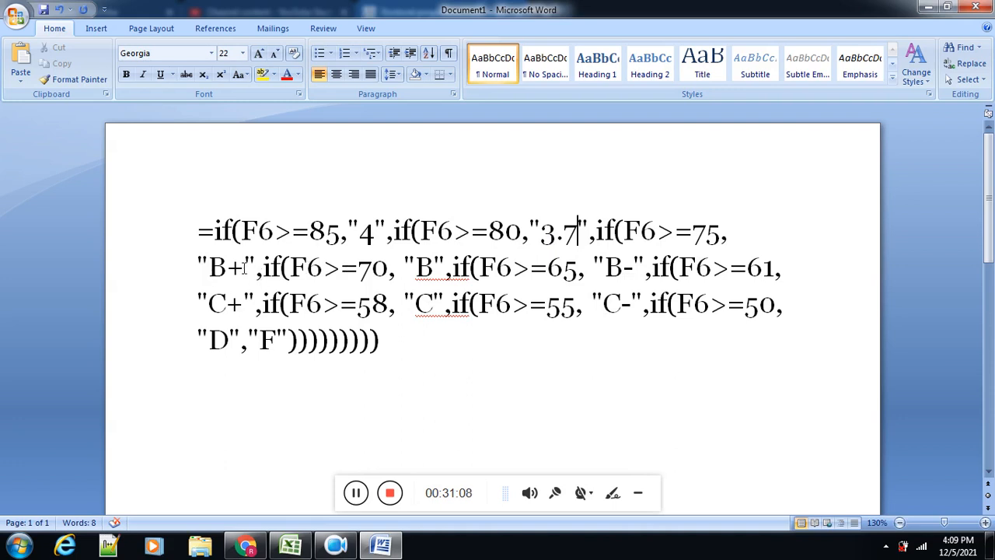
{"action": "left_click", "coordinate": [244, 267]}
{"action": "key", "text": "BackSpace"}
{"action": "key", "text": "BackSpace"}
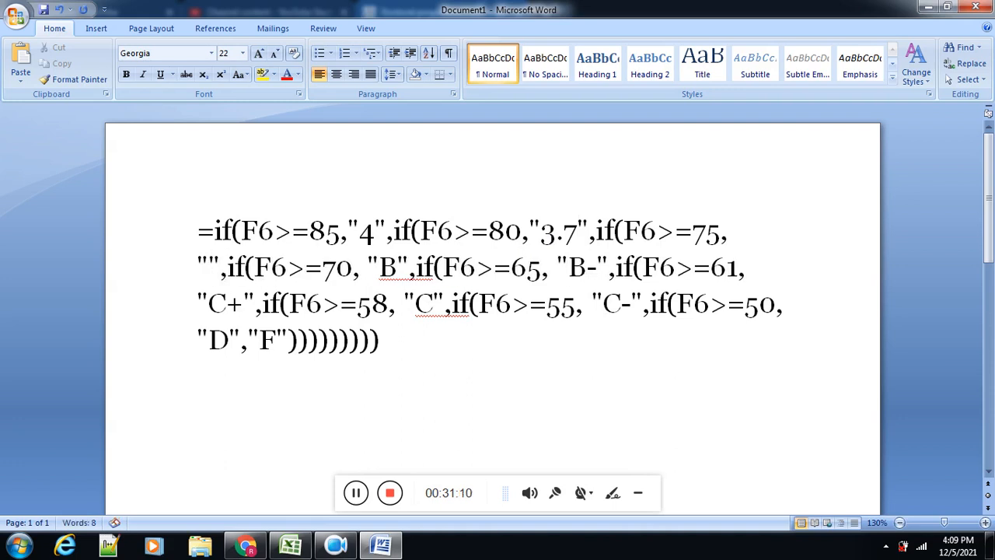
{"action": "type", "text": "3/3"}
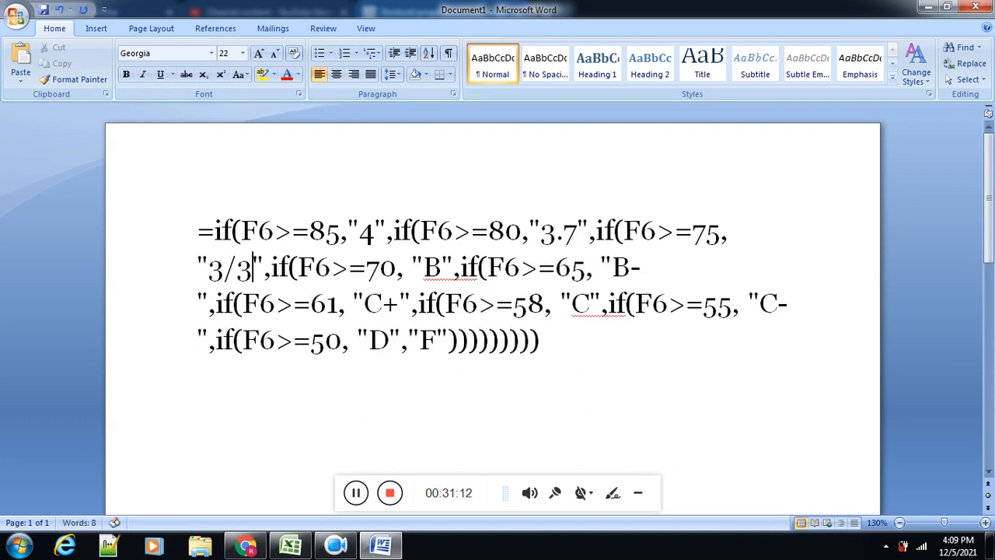
{"action": "key", "text": "BackSpace"}
{"action": "key", "text": "BackSpace"}
{"action": "type", "text": ".3"}
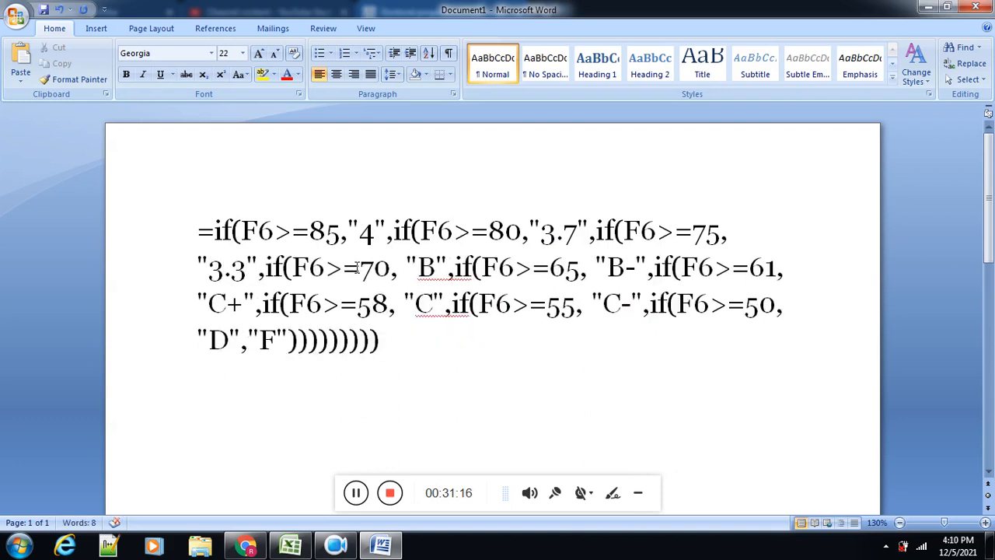
Step: Consult the grade points in Chrome and, in Word, replace "B" with "3.0" in the formula's F6>=70 condition
{"action": "key", "text": "alt+Tab"}
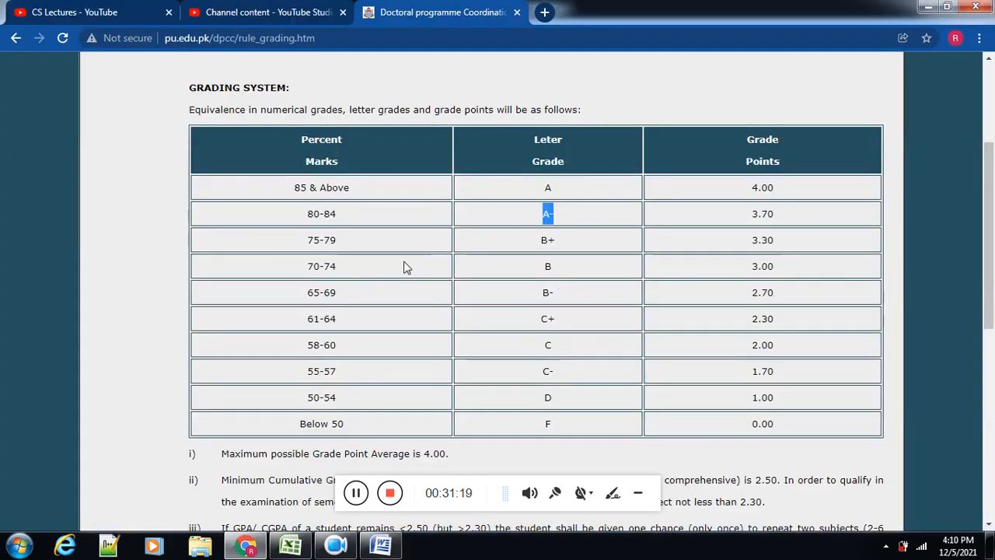
{"action": "key", "text": "alt+Tab"}
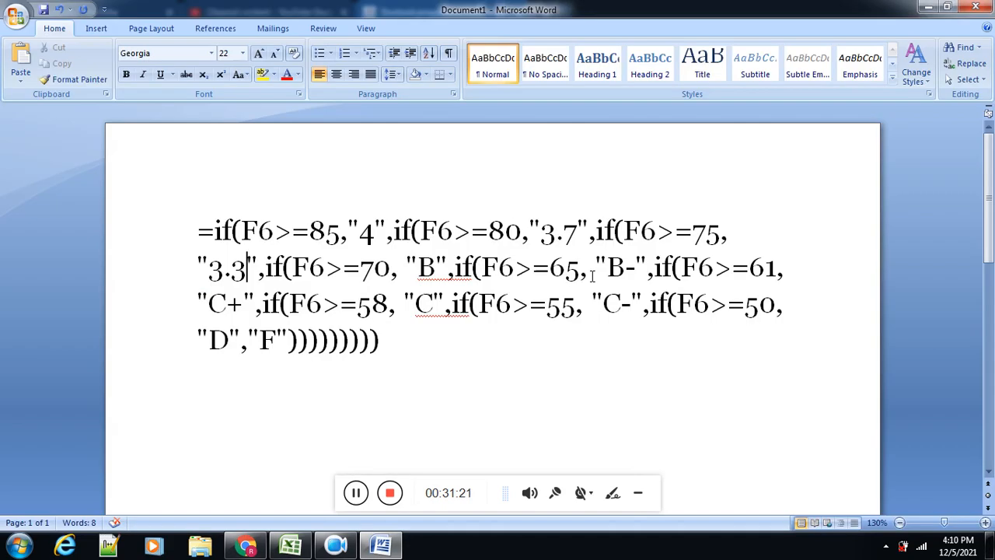
{"action": "left_click", "coordinate": [437, 267]}
{"action": "key", "text": "BackSpace"}
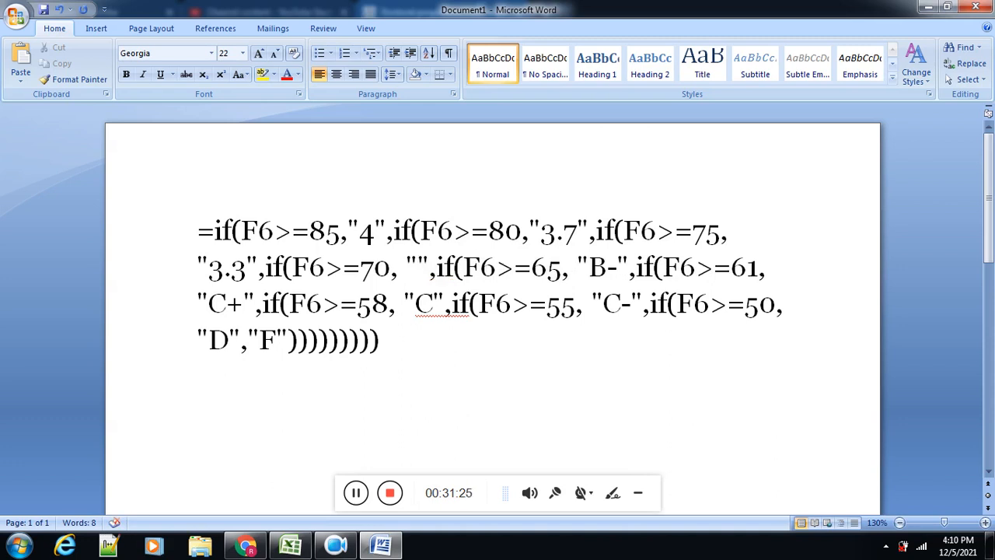
{"action": "type", "text": "3.0"}
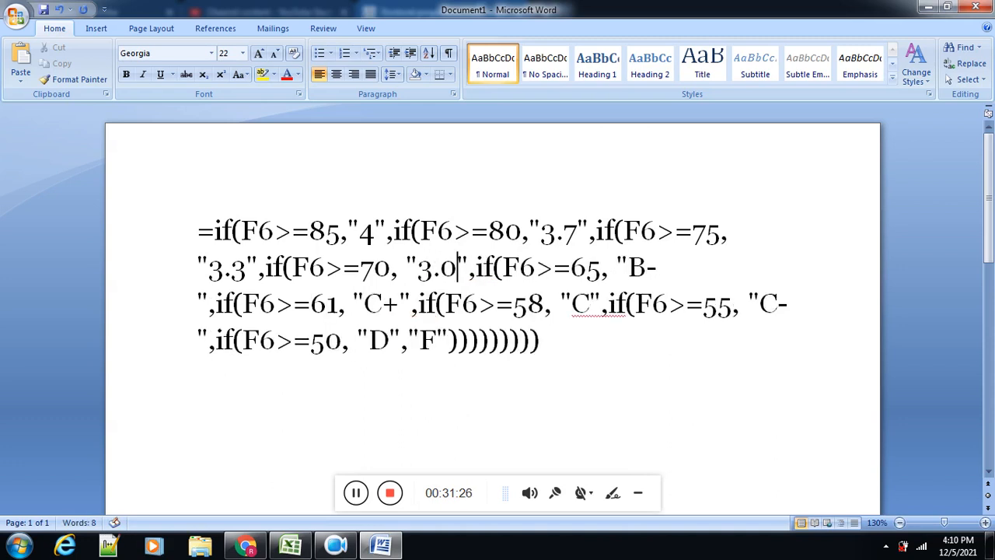
Step: Look up the B- grade points in Chrome and, in Word, replace "B-" with "2.7" in the F6>=65 condition
{"action": "key", "text": "alt+Tab"}
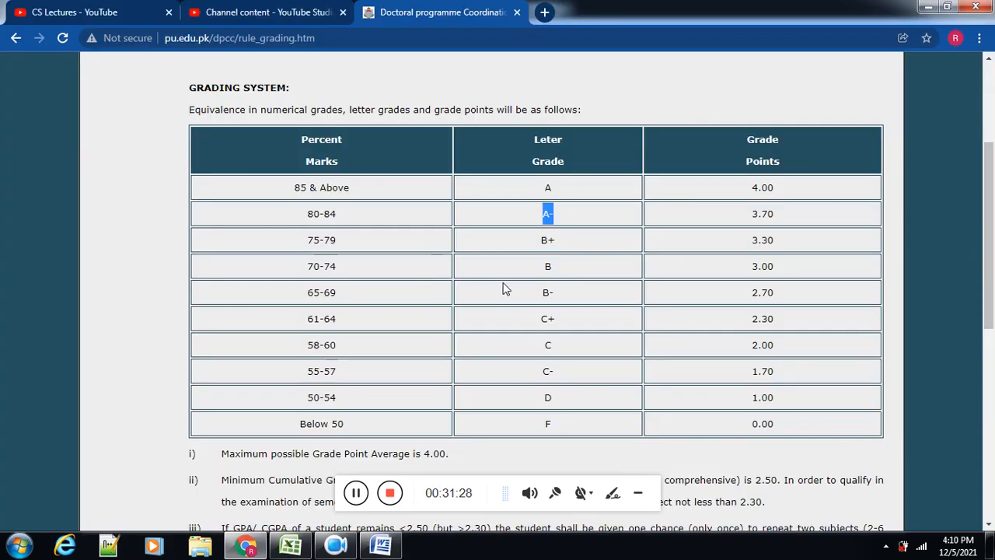
{"action": "key", "text": "alt+Tab"}
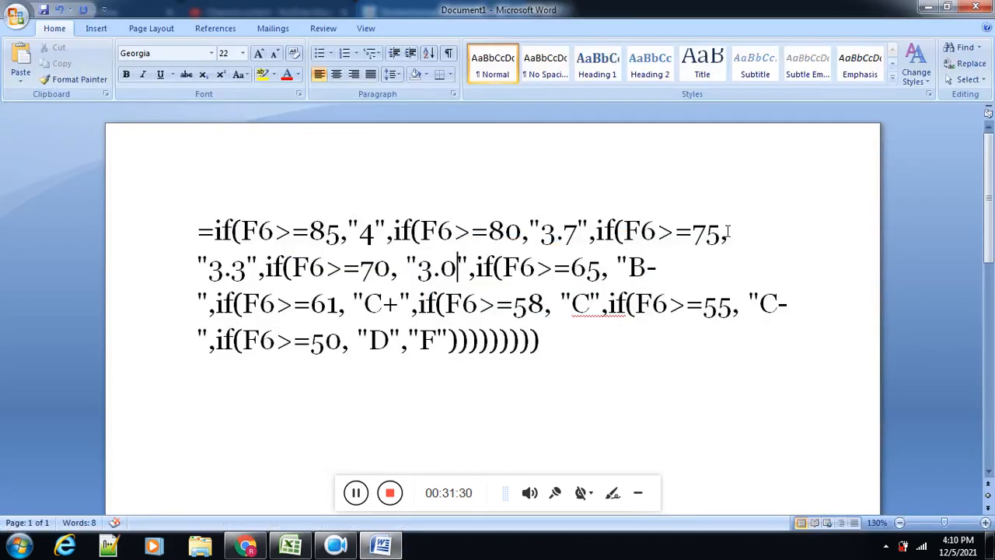
{"action": "left_click", "coordinate": [635, 269]}
{"action": "key", "text": "Delete"}
{"action": "key", "text": "Delete"}
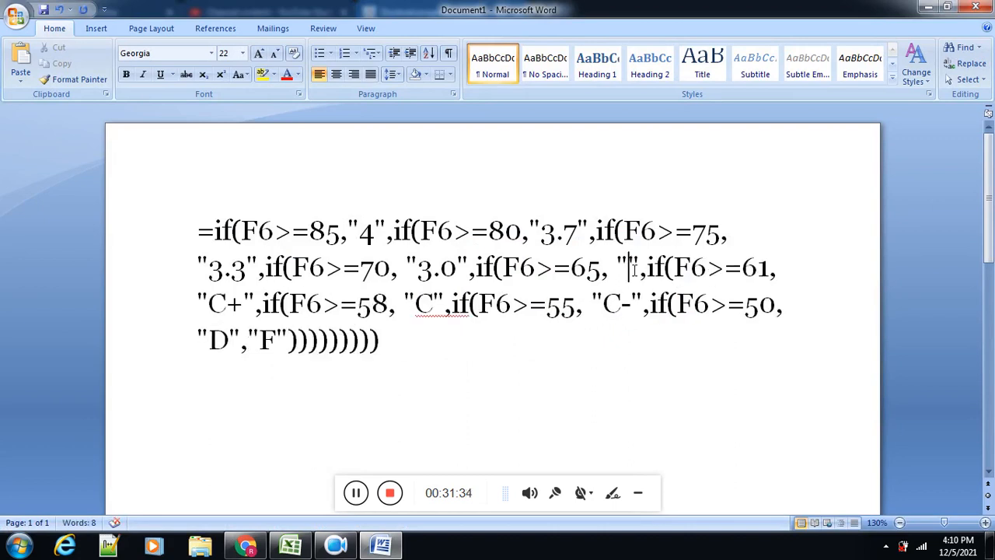
{"action": "type", "text": "2.7\",if(F6>=61, \"C+\",if(F6>=58,"}
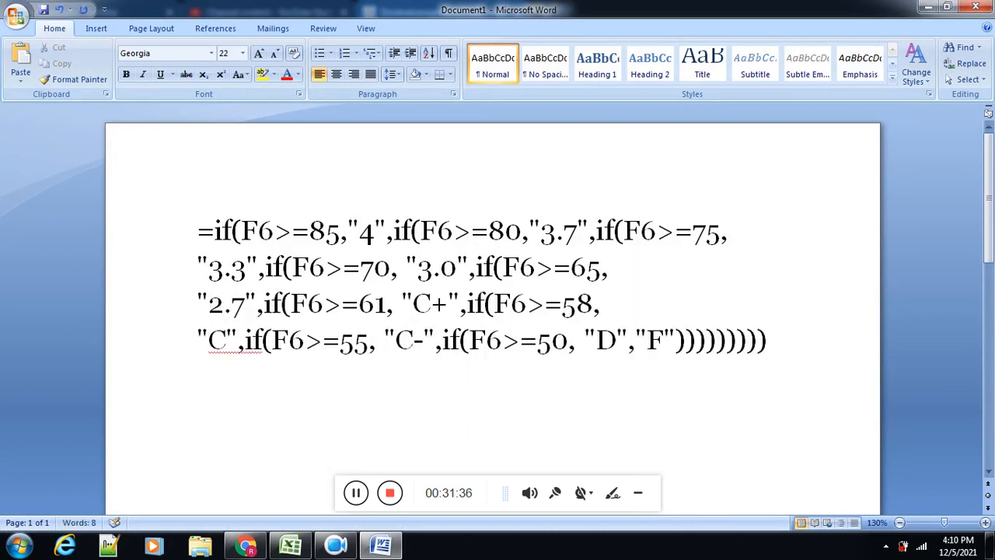
Step: Look up the C+ grade points in Chrome and, in Word, replace "C+" with "2.3" in the F6>=61 condition
{"action": "key", "text": "Right"}
{"action": "key", "text": "Right"}
{"action": "key", "text": "Right"}
{"action": "key", "text": "Right"}
{"action": "key", "text": "Right"}
{"action": "key", "text": "Right"}
{"action": "key", "text": "Right"}
{"action": "key", "text": "Right"}
{"action": "key", "text": "Right"}
{"action": "key", "text": "Right"}
{"action": "key", "text": "alt+Tab"}
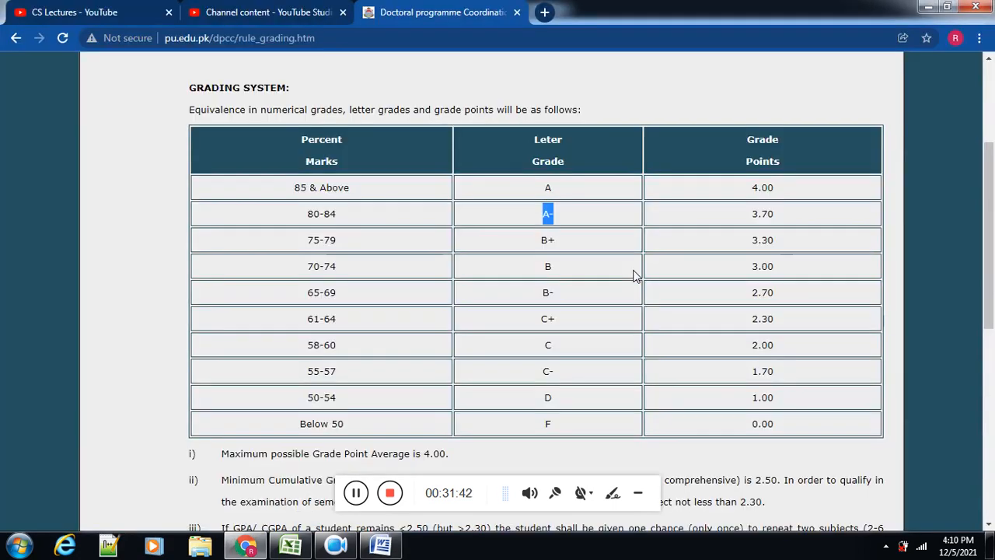
{"action": "key", "text": "alt+Tab"}
{"action": "key", "text": "Right"}
{"action": "key", "text": "Right"}
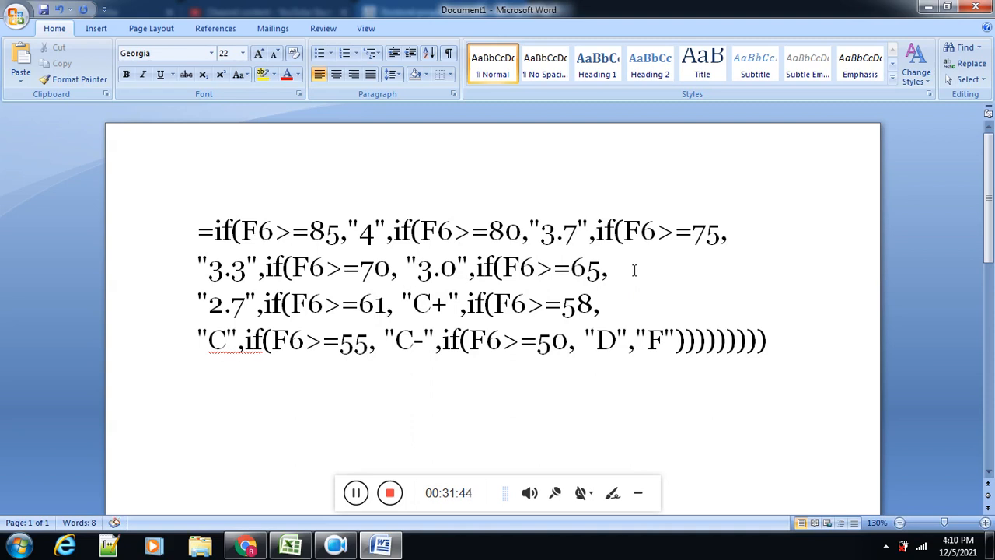
{"action": "key", "text": "Right"}
{"action": "key", "text": "Right"}
{"action": "key", "text": "shift+Right"}
{"action": "key", "text": "shift+Right"}
{"action": "type", "text": "2.3"}
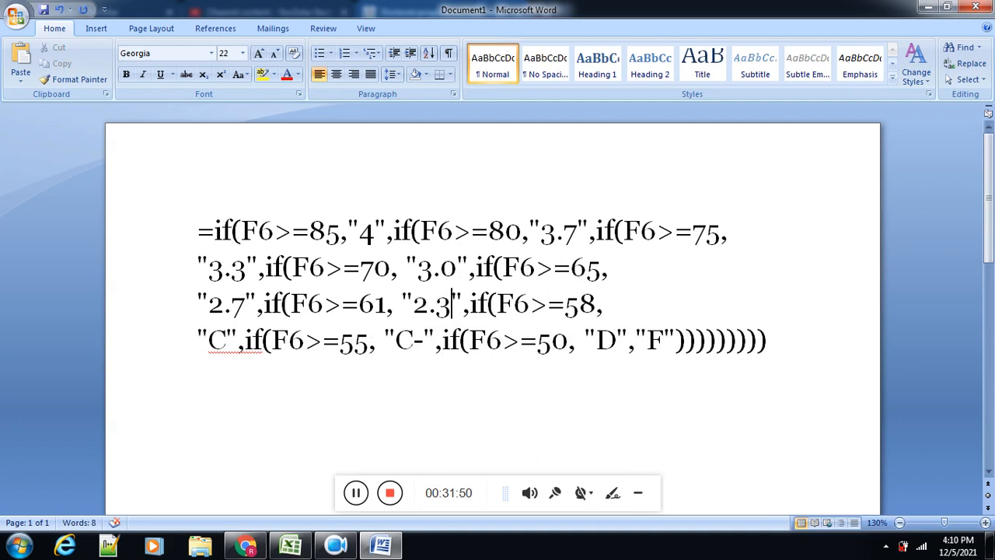
Step: Look up the C grade points in Chrome and, in Word, replace "C" with "2.0" in the F6>=58 condition
{"action": "key", "text": "alt+Tab"}
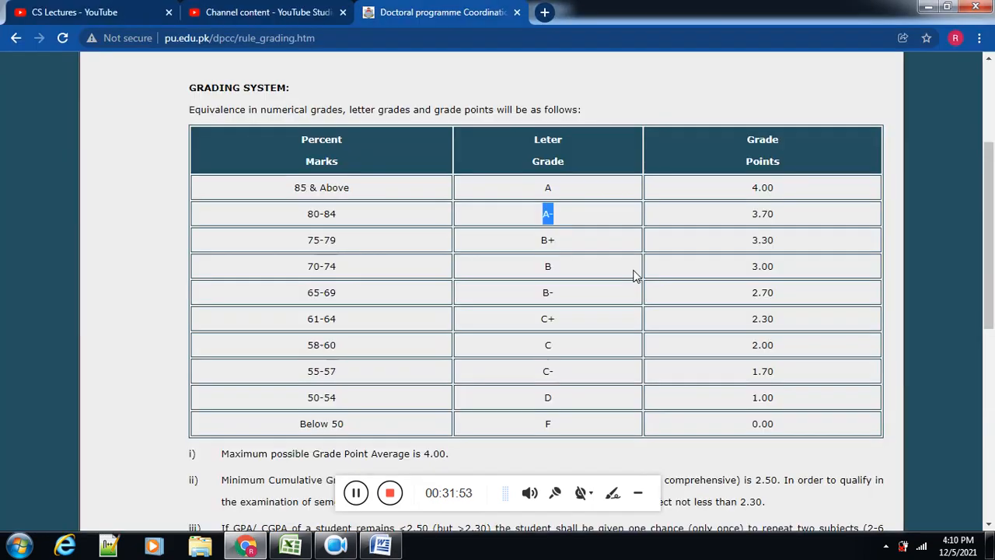
{"action": "key", "text": "alt+Tab"}
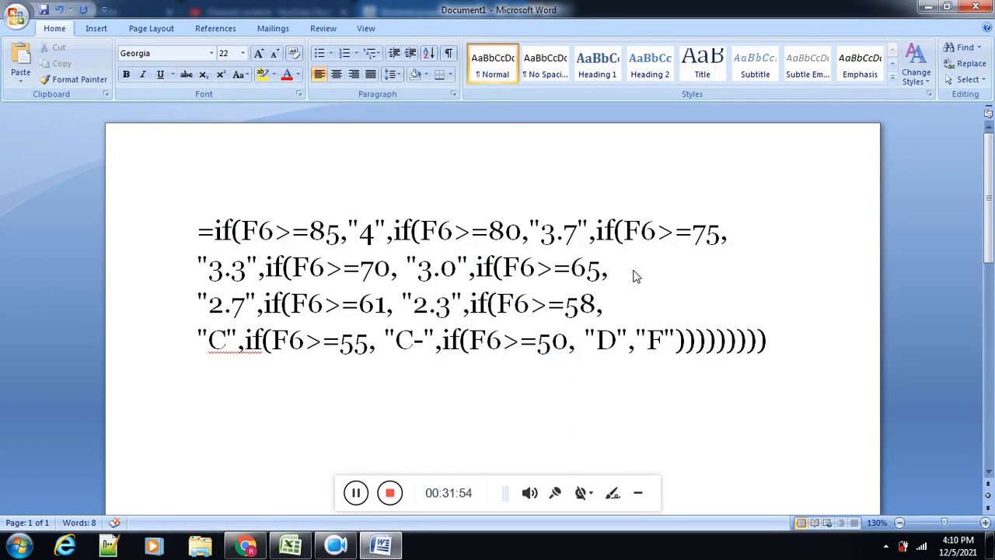
{"action": "key", "text": "alt+Tab"}
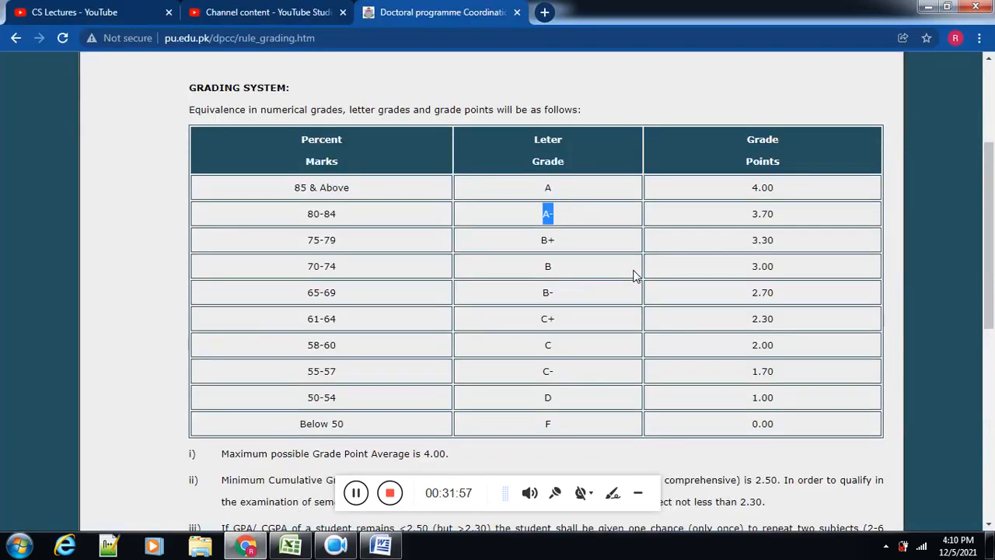
{"action": "key", "text": "alt+Tab"}
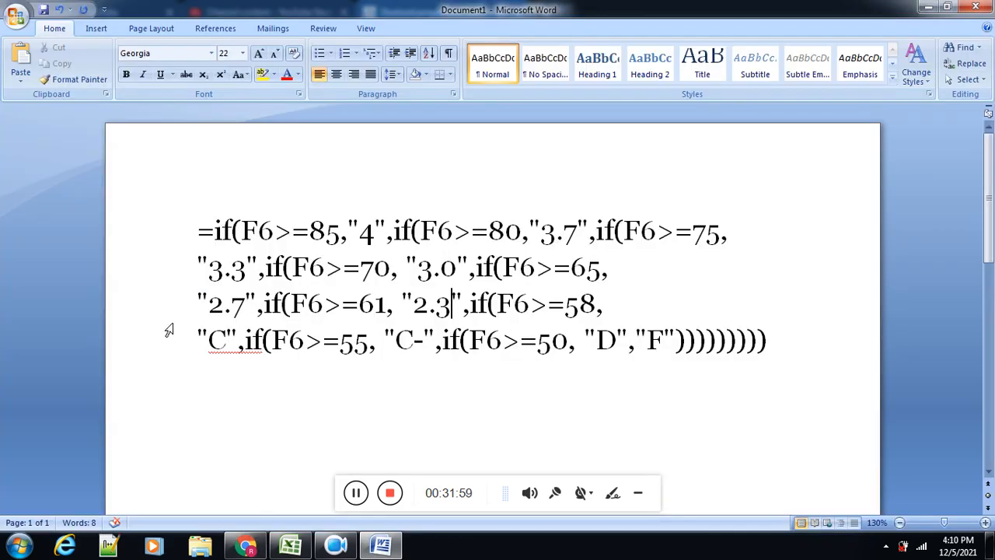
{"action": "left_click", "coordinate": [223, 334]}
{"action": "key", "text": "BackSpace"}
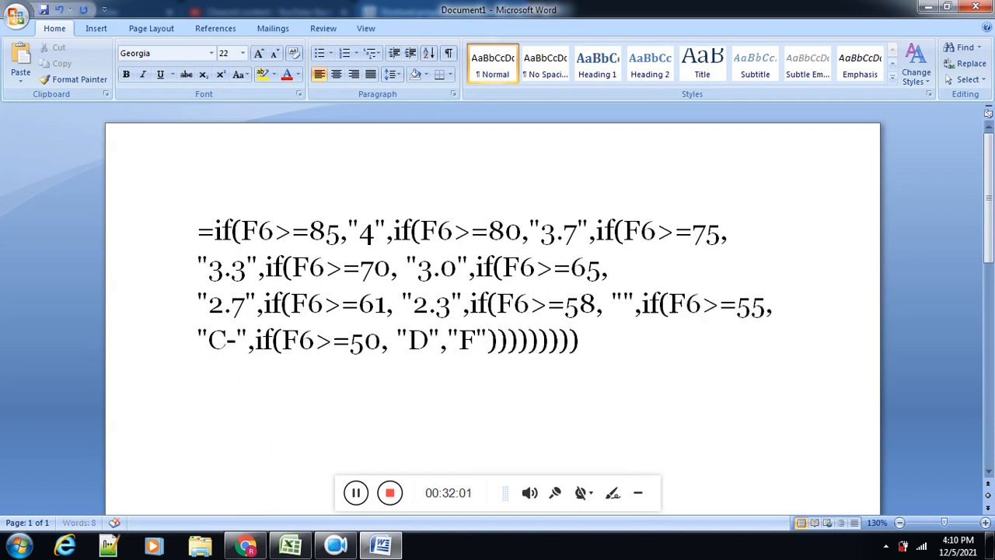
{"action": "type", "text": "2.0\",if(F6>=55, \"C-\",if(F6>=50,"}
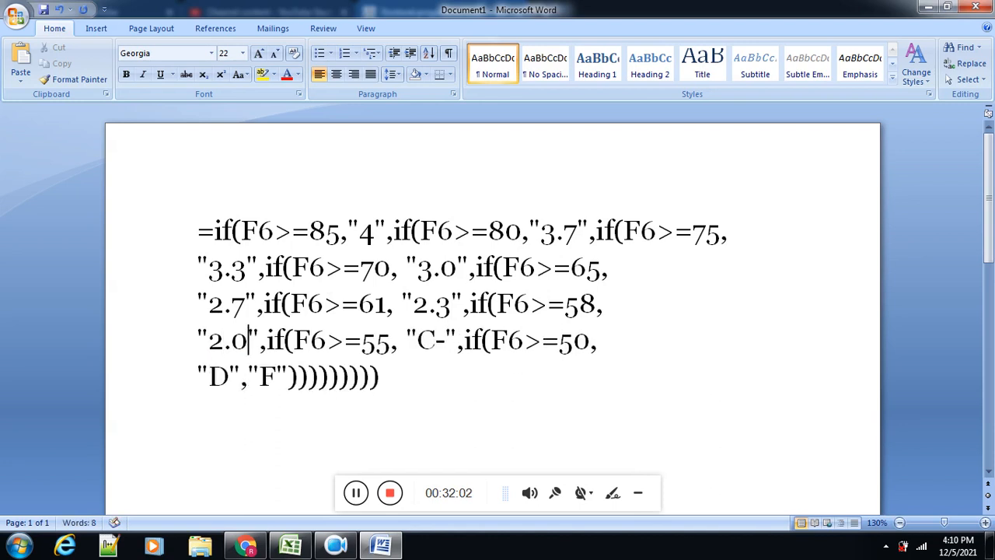
Step: Look up the C- grade points in Chrome and, in Word, replace "C-" with "1.7" in the F6>=55 condition
{"action": "key", "text": "alt+Tab"}
{"action": "key", "text": "alt+Tab"}
{"action": "left_click", "coordinate": [419, 340]}
{"action": "left_click_drag", "start_coordinate": [418, 340], "coordinate": [445, 340]}
{"action": "type", "text": "1."}
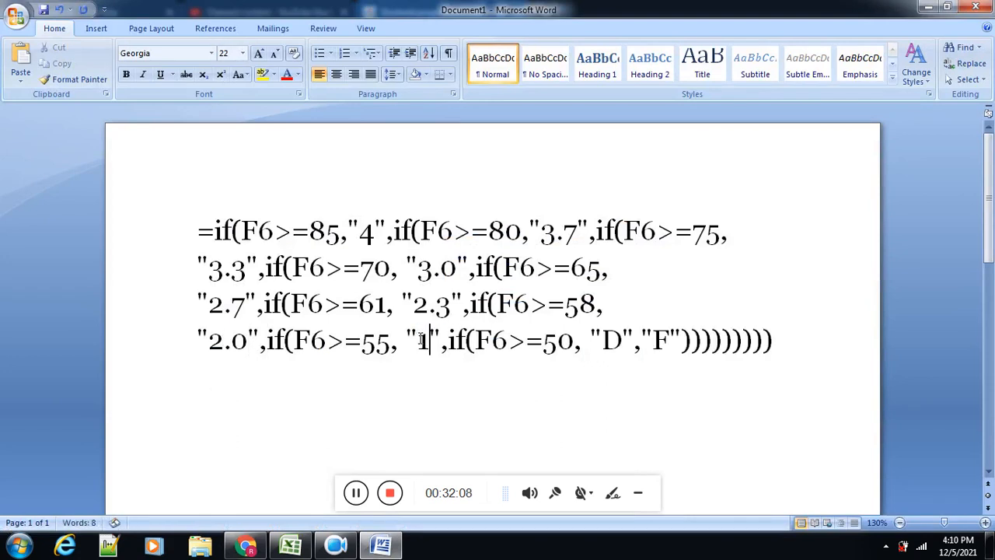
{"action": "type", "text": "7"}
Step: Look up the D grade points in Chrome and, in Word, replace "D" with "1.0" in the F6>=50 condition
{"action": "key", "text": "alt+Tab"}
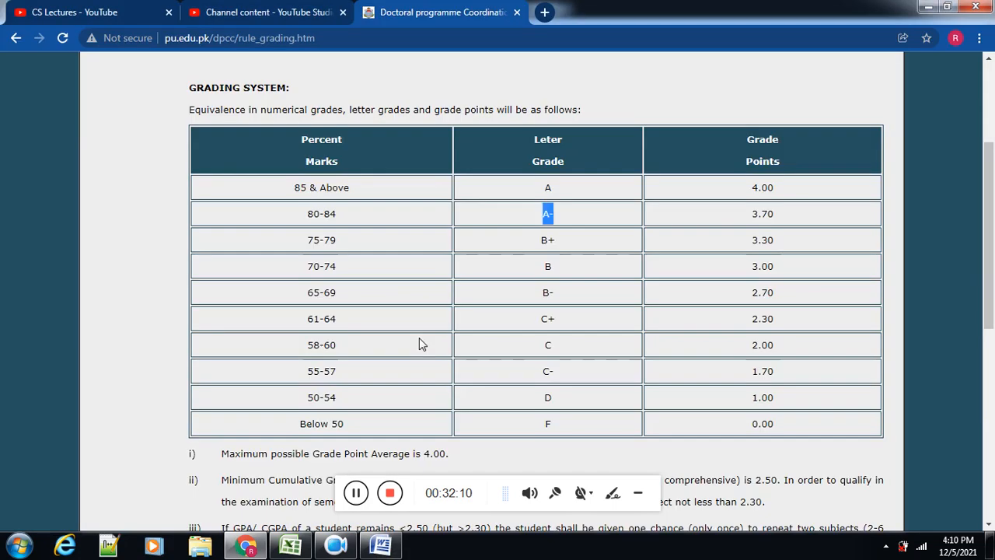
{"action": "key", "text": "alt+Tab"}
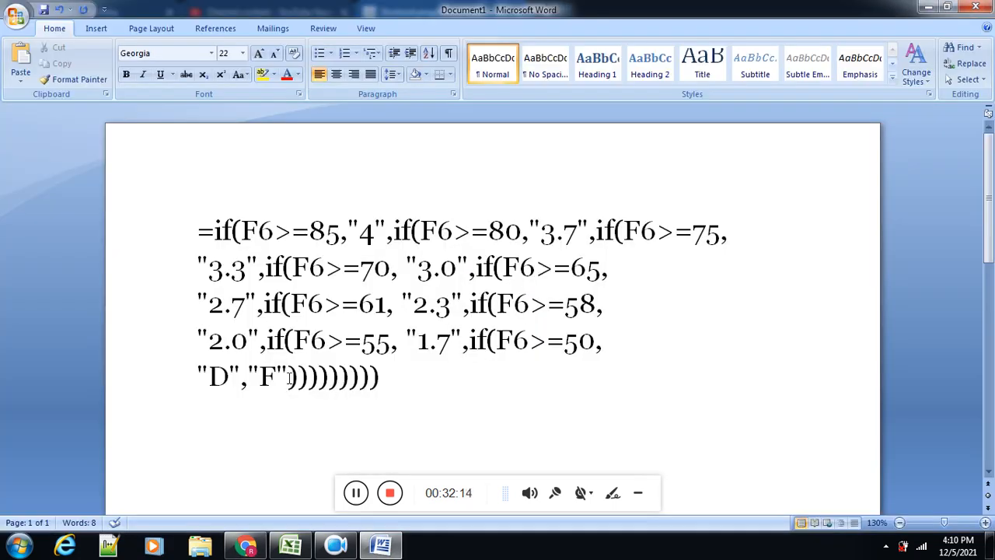
{"action": "left_click_drag", "start_coordinate": [230, 377], "coordinate": [219, 378]}
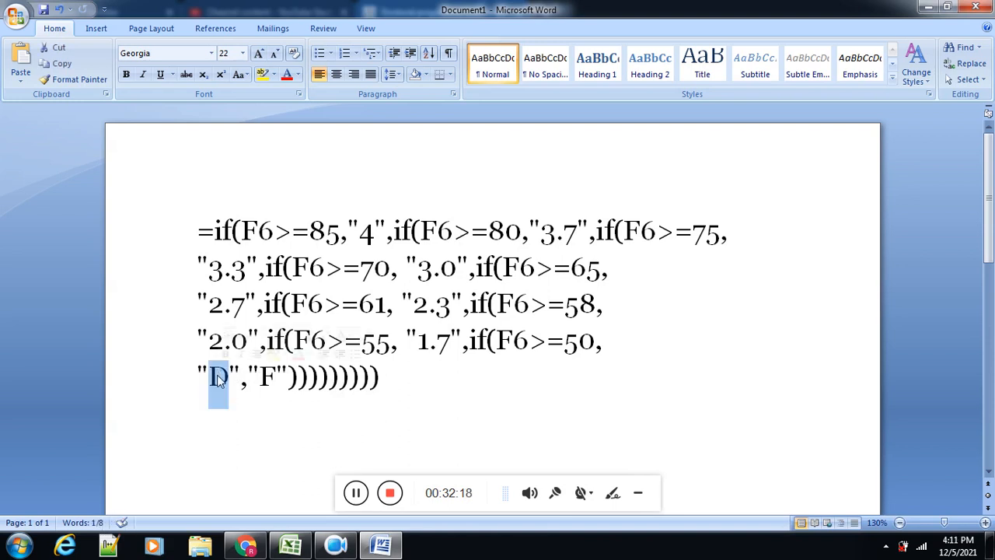
{"action": "type", "text": "1.0"}
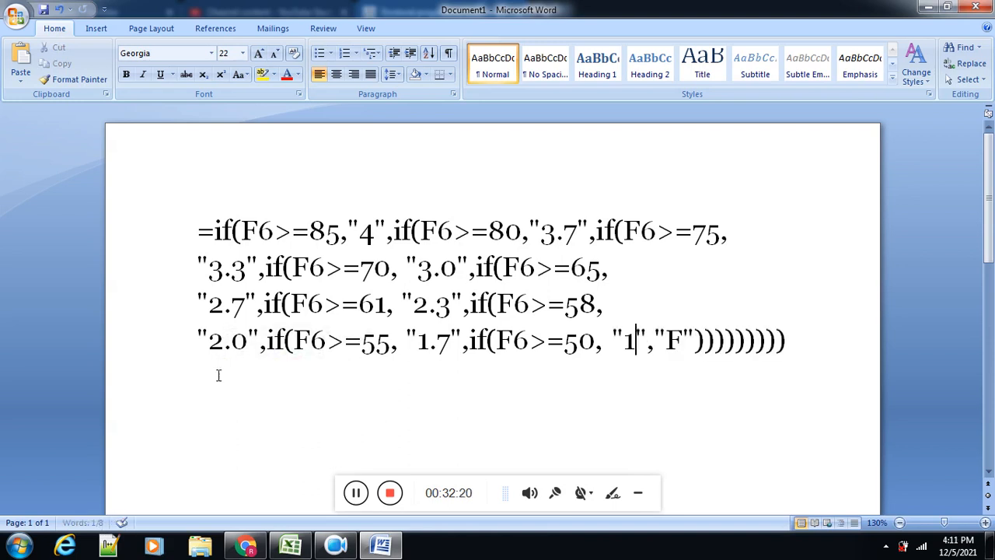
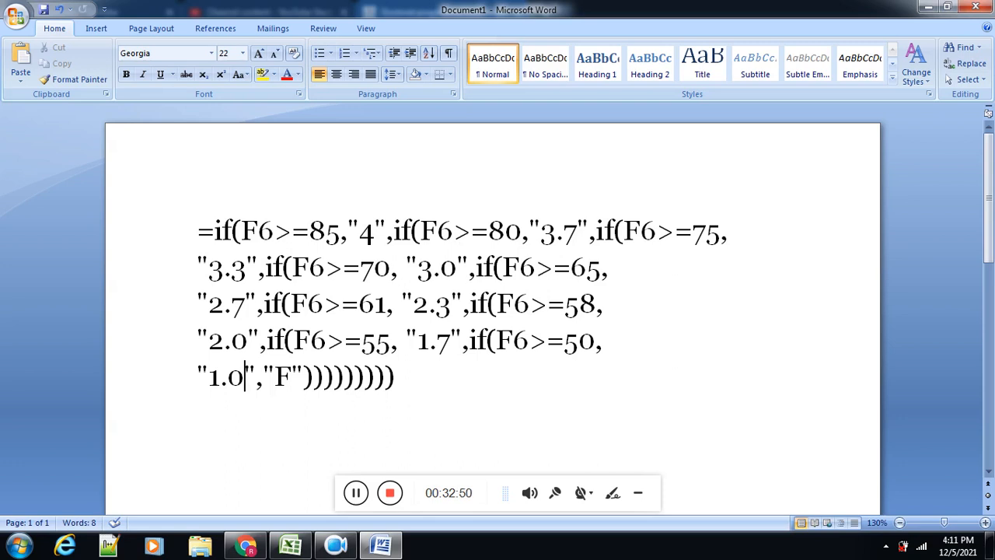
Step: Look up the F grade points in Chrome and, in Word, replace the final "F" with "0"
{"action": "key", "text": "alt+Tab"}
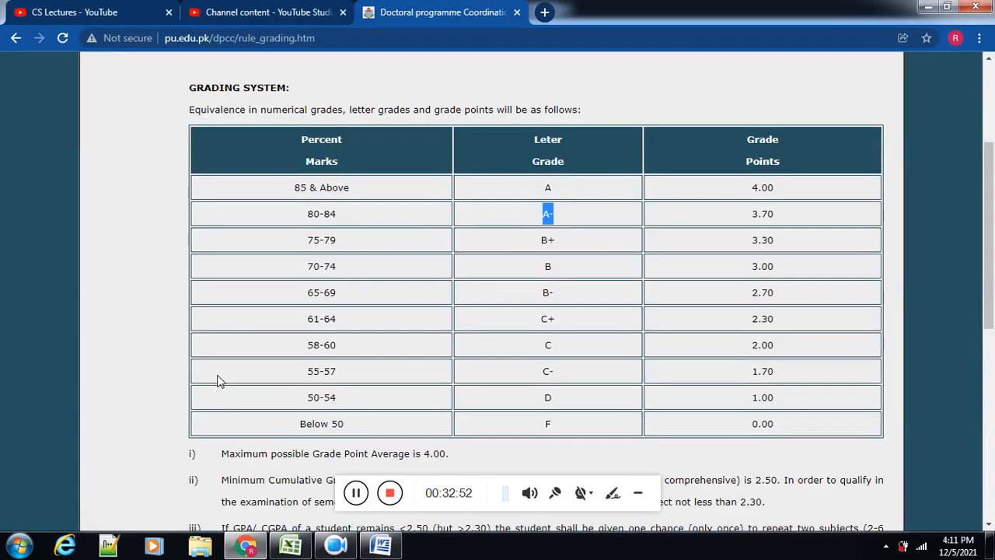
{"action": "key", "text": "alt+Tab"}
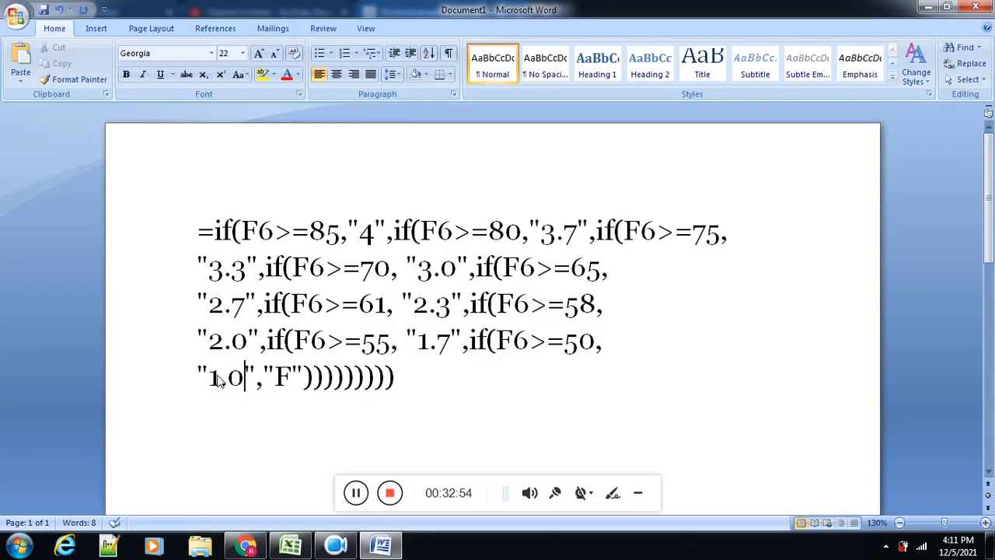
{"action": "key", "text": "Right"}
{"action": "key", "text": "Right"}
{"action": "key", "text": "Right"}
{"action": "key", "text": "shift+Right"}
{"action": "type", "text": "0"}
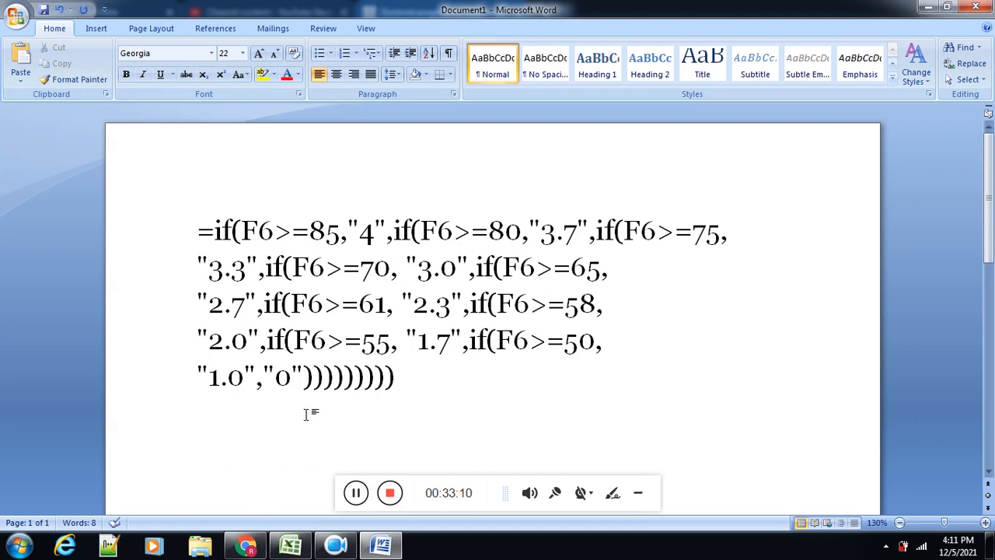
Step: Copy the whole grade-point formula from Word and paste it into cell I6 of GpaCalculator.xlsx in Excel
{"action": "left_click_drag", "start_coordinate": [397, 379], "coordinate": [200, 234]}
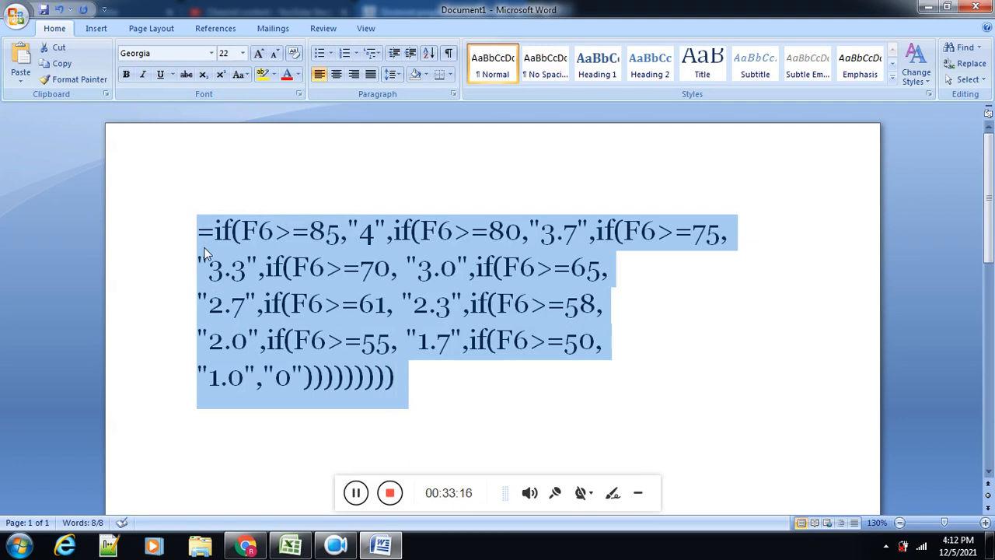
{"action": "key", "text": "alt+Tab"}
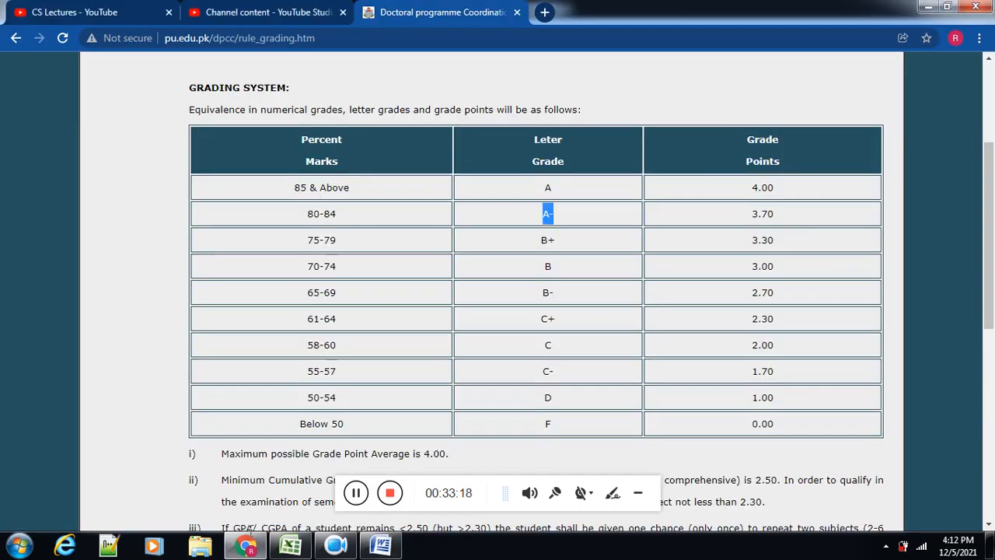
{"action": "left_click", "coordinate": [277, 547]}
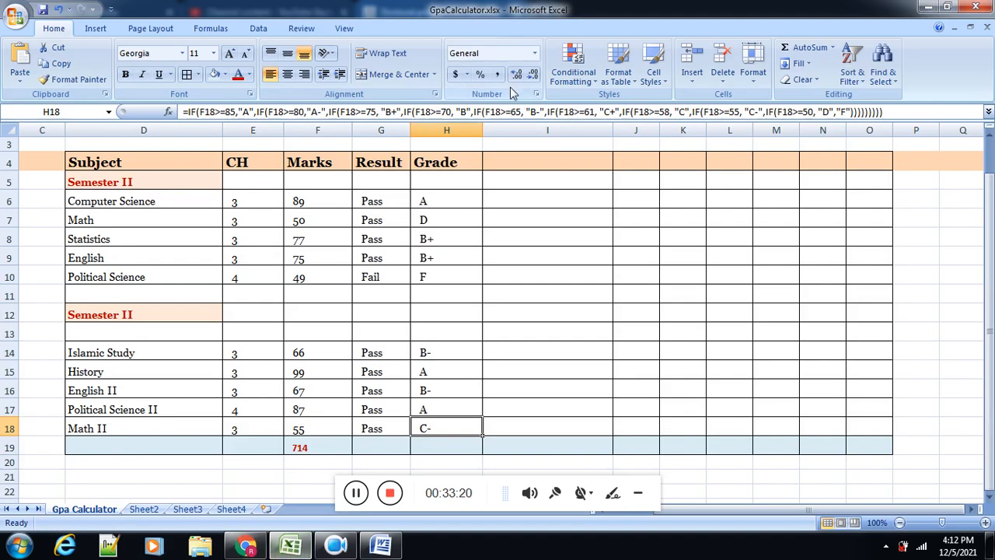
{"action": "left_click", "coordinate": [510, 200]}
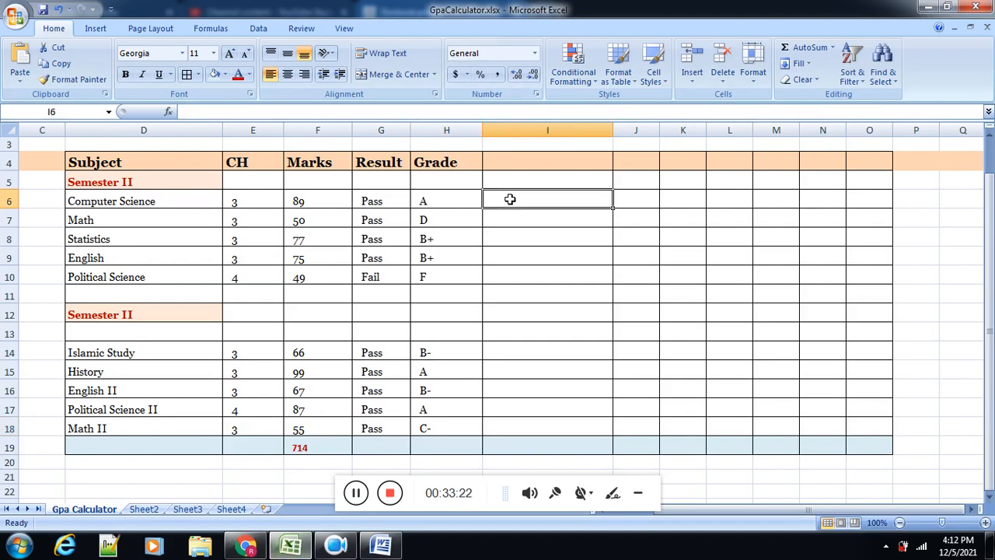
{"action": "type", "text": "=IF(F6>=85,\"4\",IF(F6>=80,\"3.7\",IF(F6>=75, \"3.3\",IF(F6>=70, \"3.0\",IF(F6>=65, \"2.7\",IF(F6>=61, \"2.3\",IF(F6>=58, \"2.0\",IF(F6>=55, \"1.7\",IF(F6>=50, \"1.0\",\"0\")))))))))"}
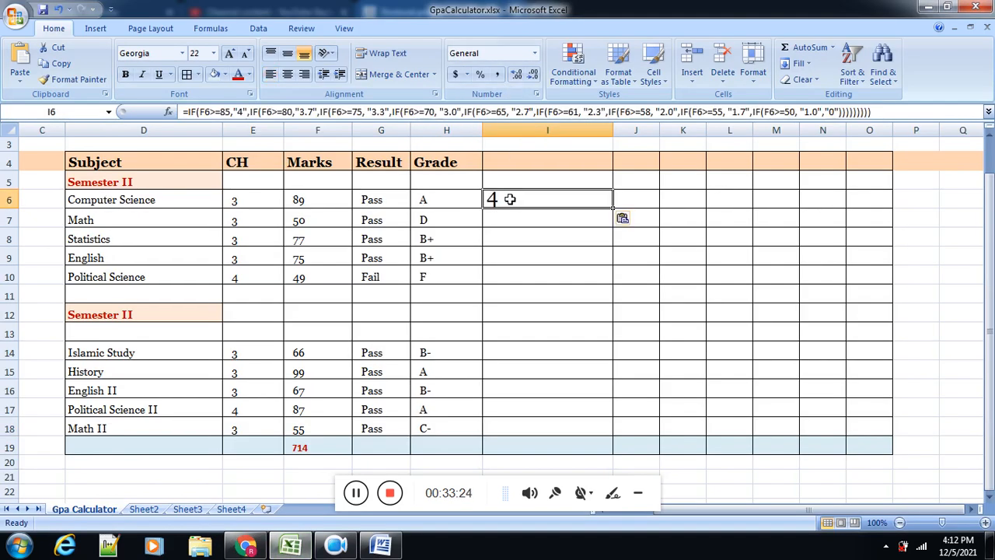
{"action": "double_click", "coordinate": [510, 200]}
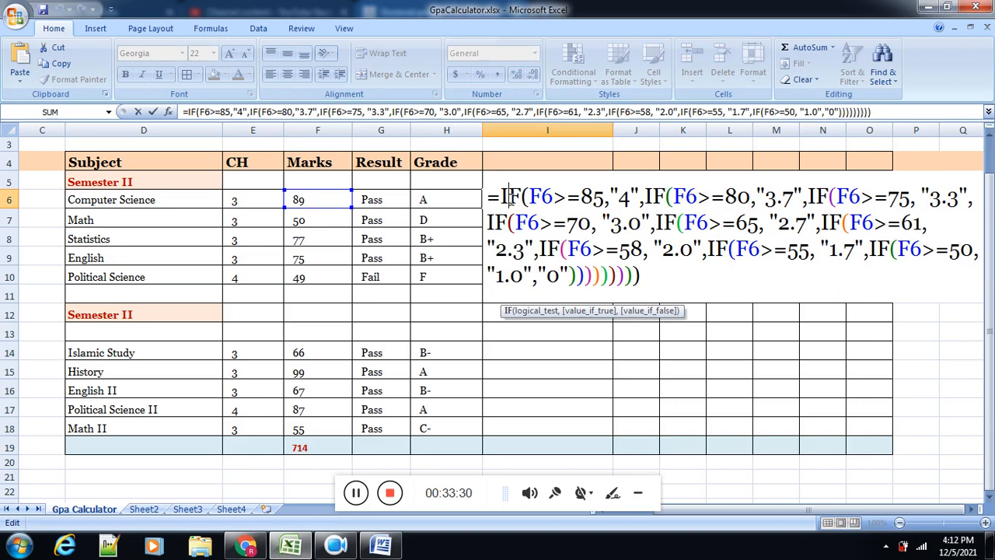
{"action": "key", "text": "Return"}
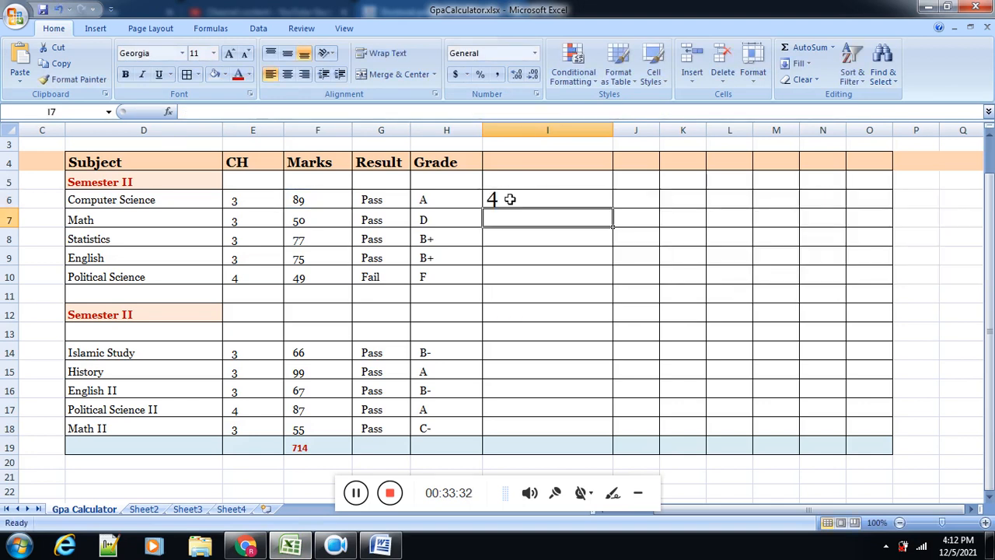
Step: Fill the grade-point formula from I6 down to I18 and clear it from the non-subject rows I11:I13
{"action": "left_click", "coordinate": [590, 201]}
{"action": "left_click_drag", "start_coordinate": [612, 208], "coordinate": [603, 429]}
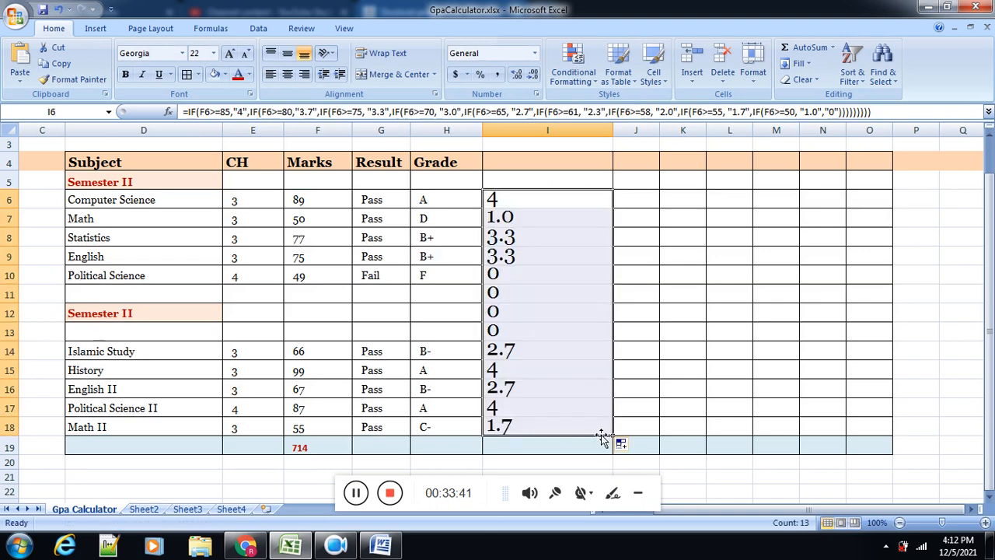
{"action": "left_click_drag", "start_coordinate": [517, 276], "coordinate": [498, 330]}
{"action": "key", "text": "Delete"}
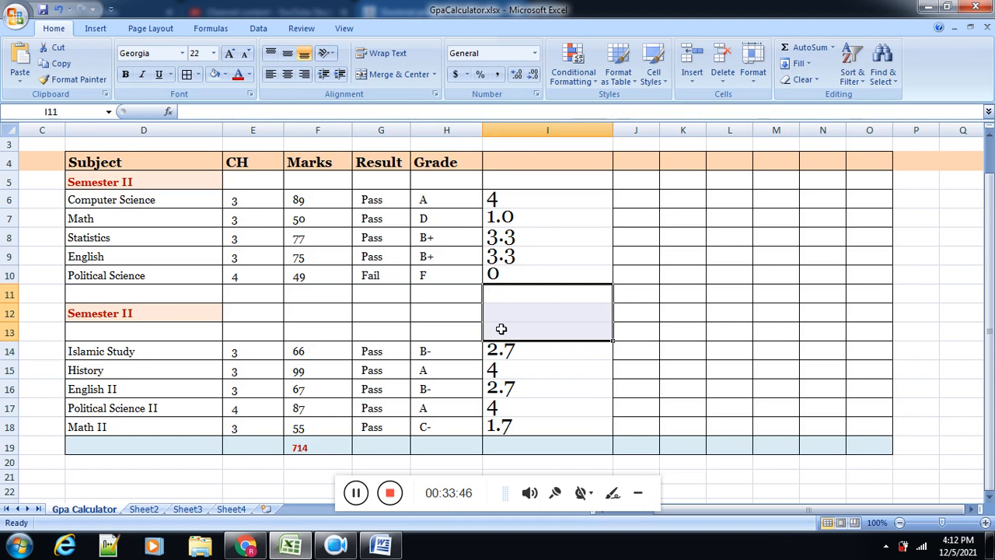
Step: Save the workbook and enter the heading "GradePoint" in cell I4
{"action": "key", "text": "ctrl+s"}
{"action": "left_click", "coordinate": [502, 165]}
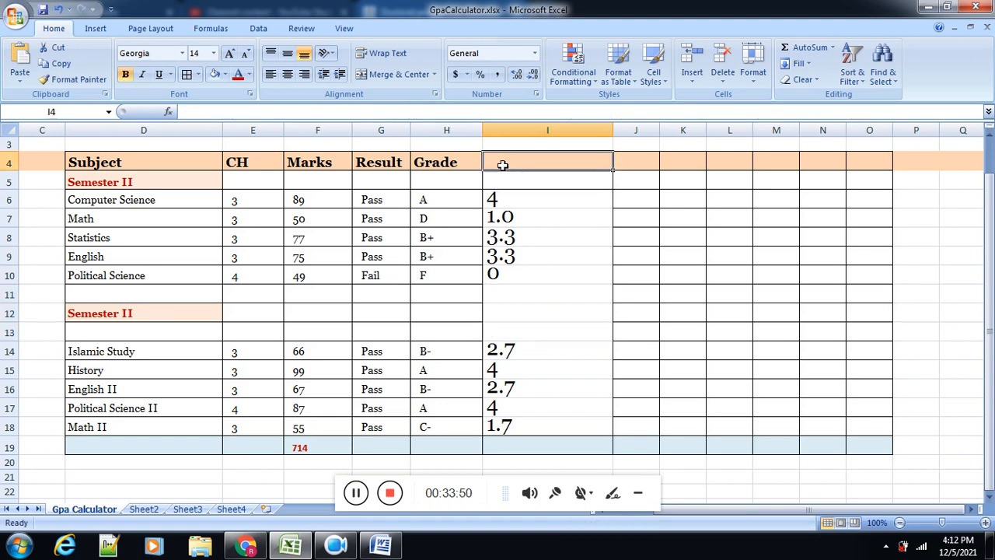
{"action": "type", "text": "Grade"}
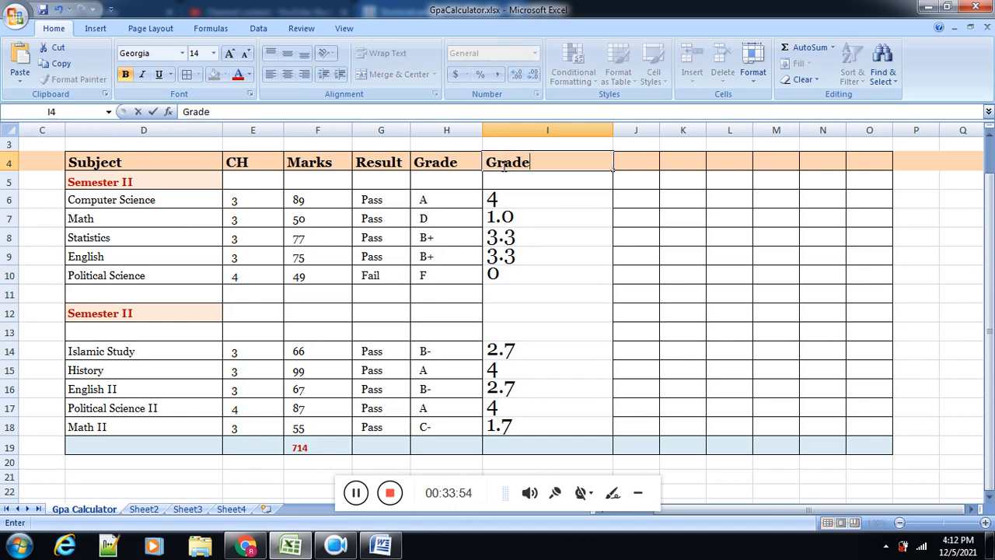
{"action": "type", "text": "Point"}
{"action": "left_click", "coordinate": [536, 216]}
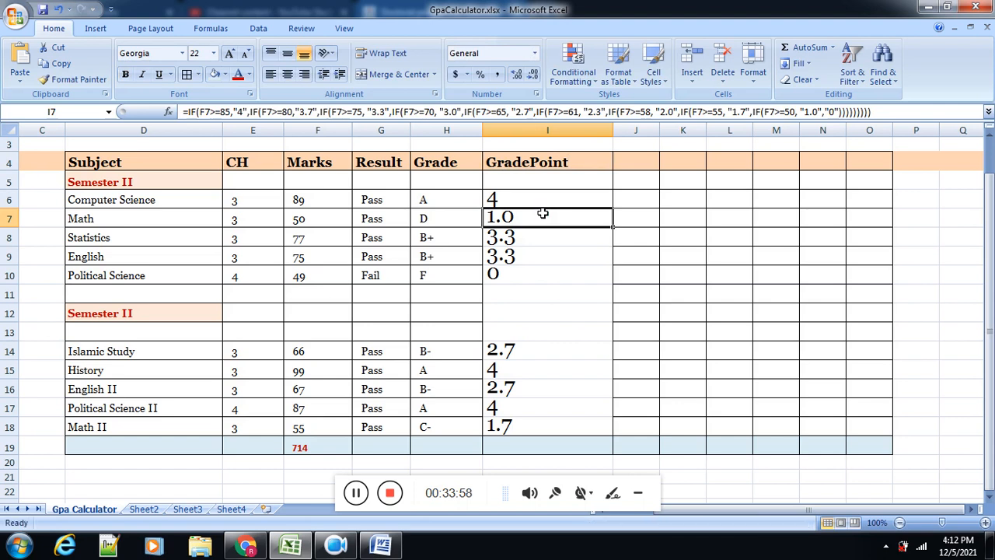
Step: Compare the calculated grade points in column I with the grading system table in Chrome
{"action": "left_click", "coordinate": [515, 198]}
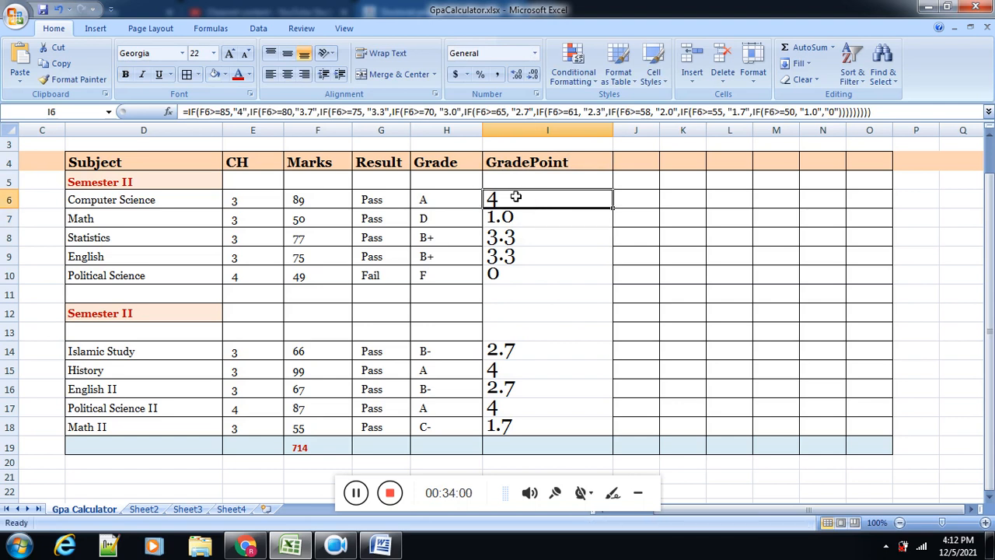
{"action": "key", "text": "alt+Tab"}
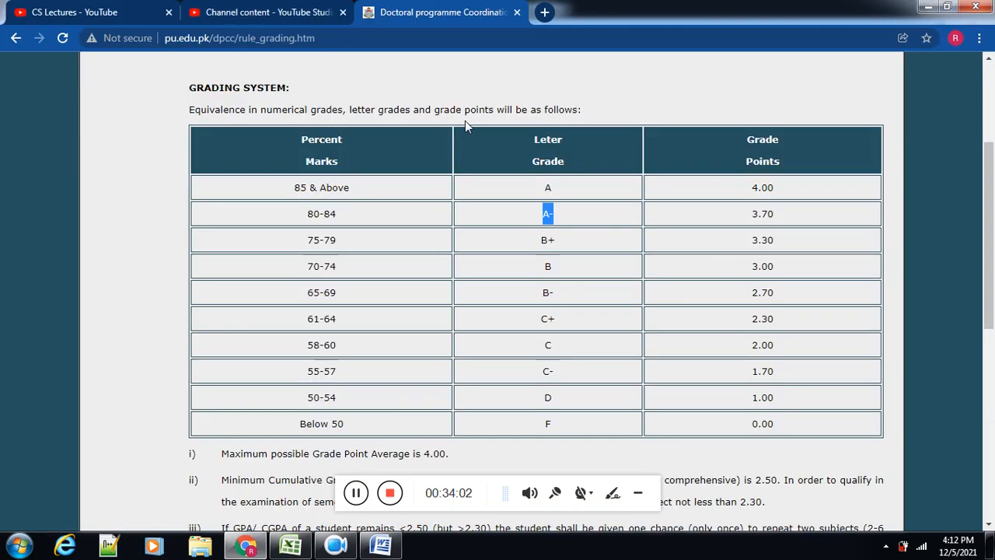
{"action": "key", "text": "alt+Tab"}
{"action": "key", "text": "alt+Tab"}
{"action": "key", "text": "alt+Tab"}
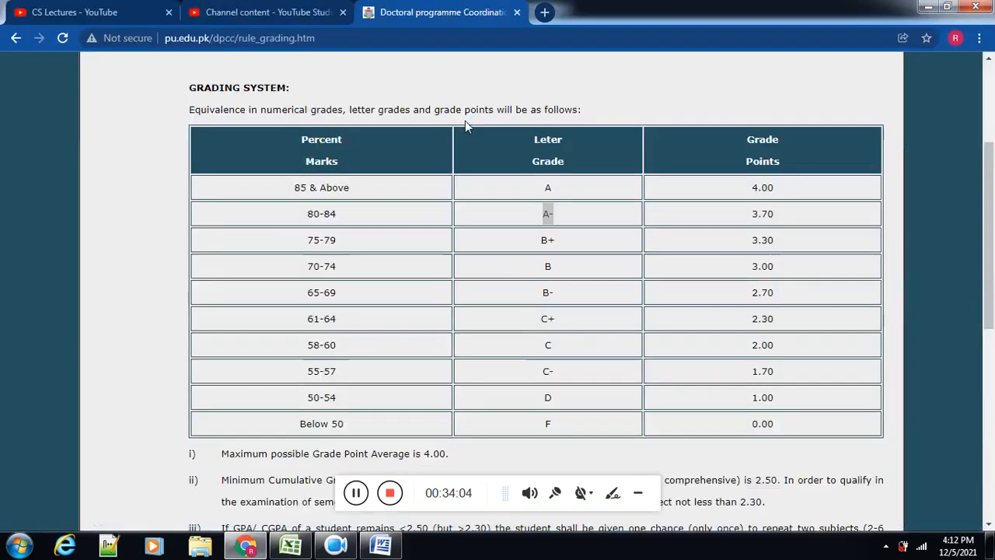
{"action": "key", "text": "alt+Tab"}
{"action": "key", "text": "alt+Tab"}
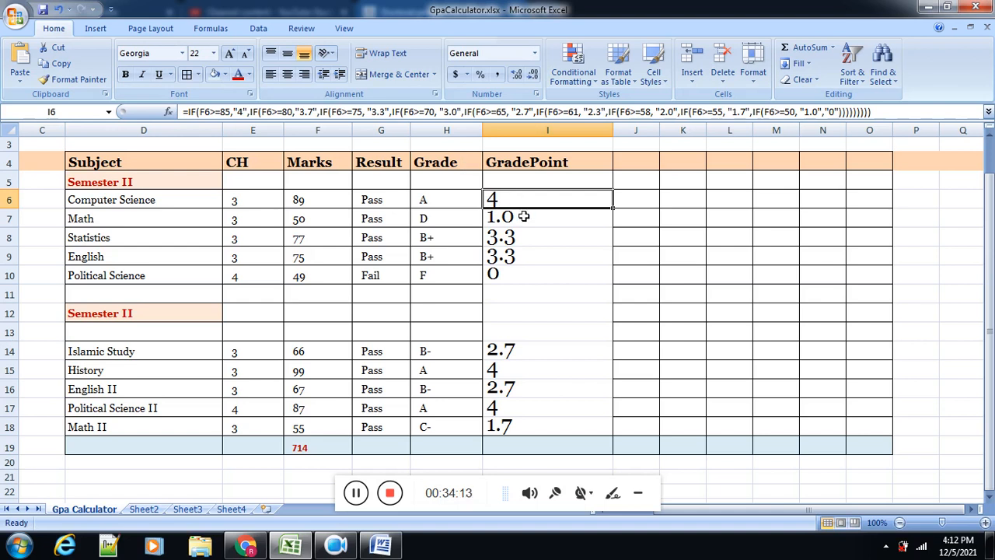
Step: Copy the formatting of Result cell G8 onto the grade points in I6:I18 with Format Painter
{"action": "left_click", "coordinate": [385, 235]}
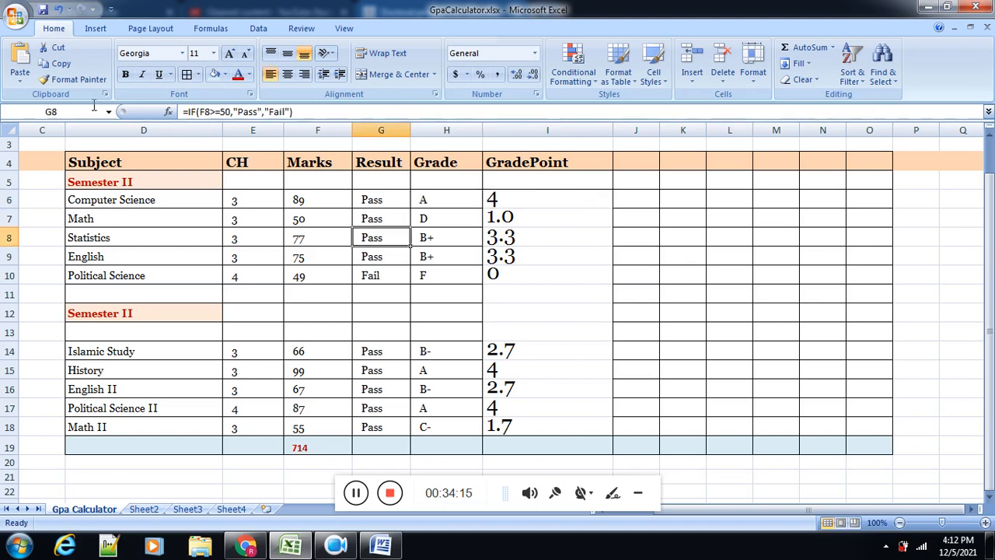
{"action": "left_click", "coordinate": [74, 79]}
{"action": "left_click", "coordinate": [513, 203]}
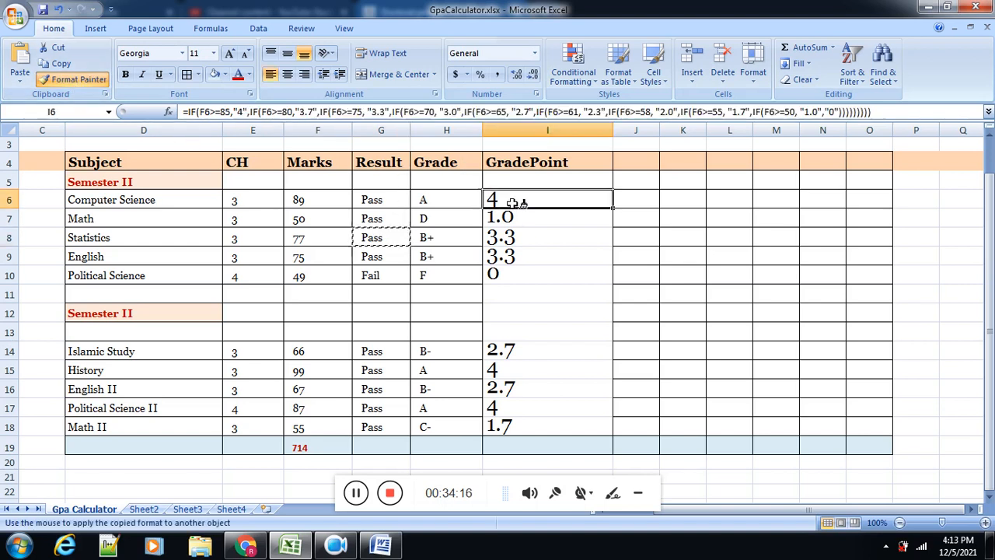
{"action": "left_click_drag", "start_coordinate": [513, 203], "coordinate": [514, 422]}
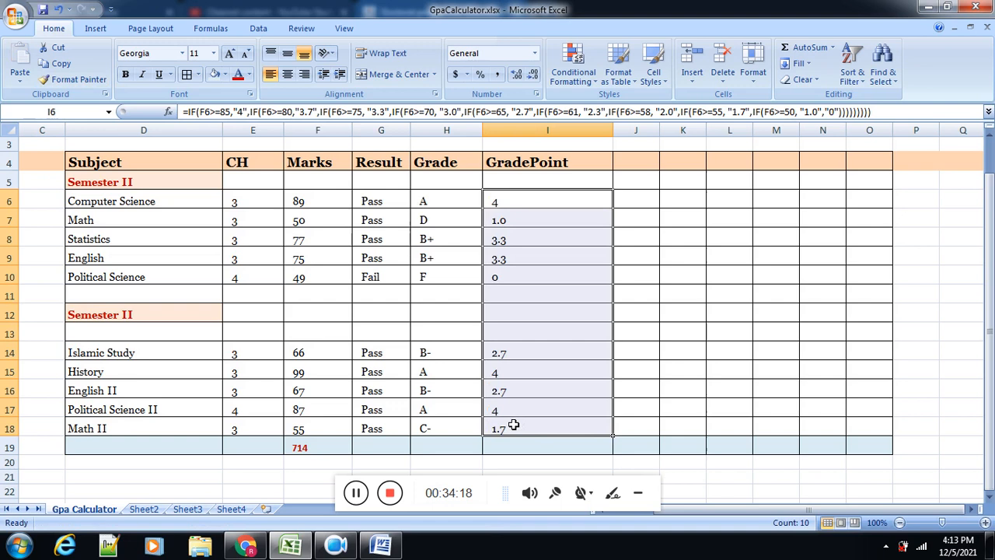
{"action": "left_click", "coordinate": [424, 406]}
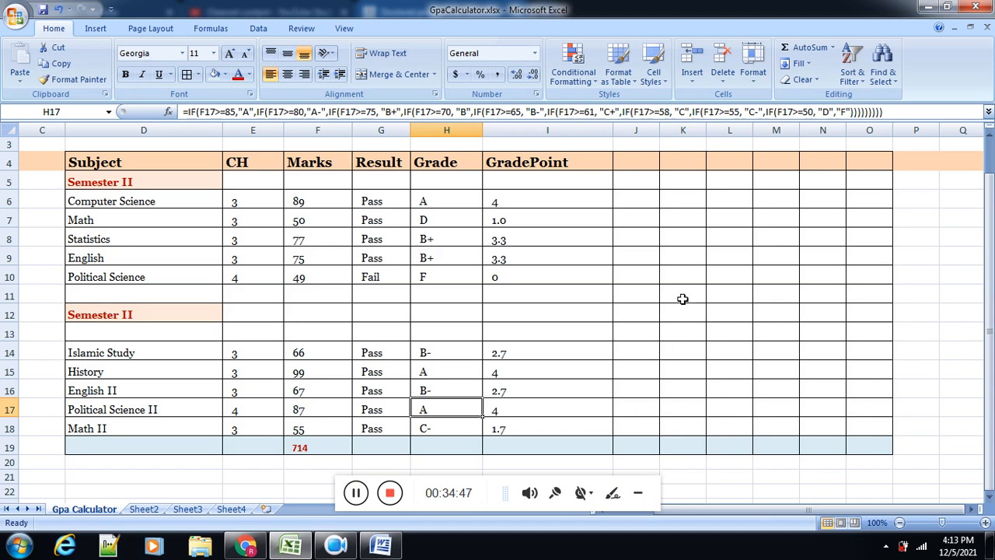
Step: Fill cells J11:K11 with olive green and cells M11:N11 with light blue
{"action": "left_click_drag", "start_coordinate": [682, 299], "coordinate": [642, 294]}
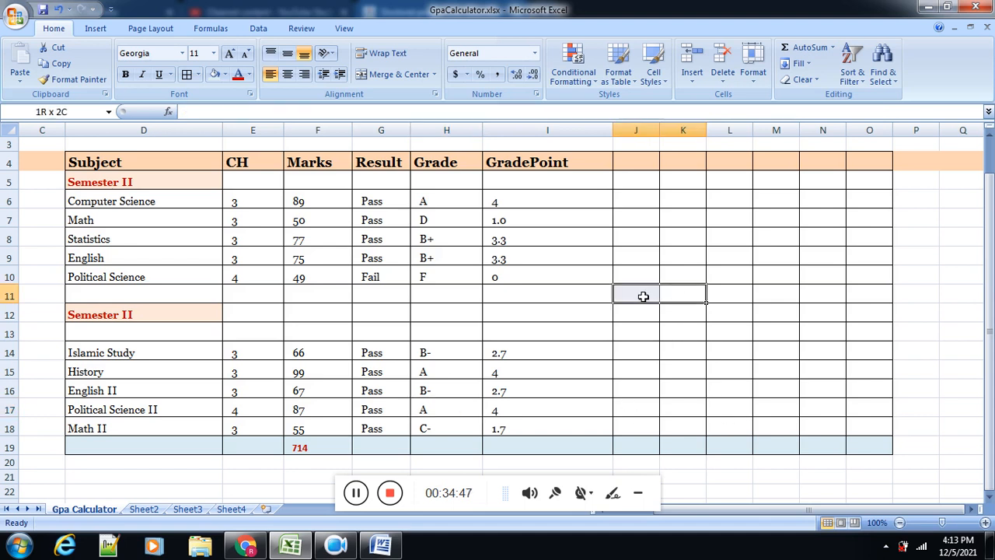
{"action": "left_click", "coordinate": [224, 75]}
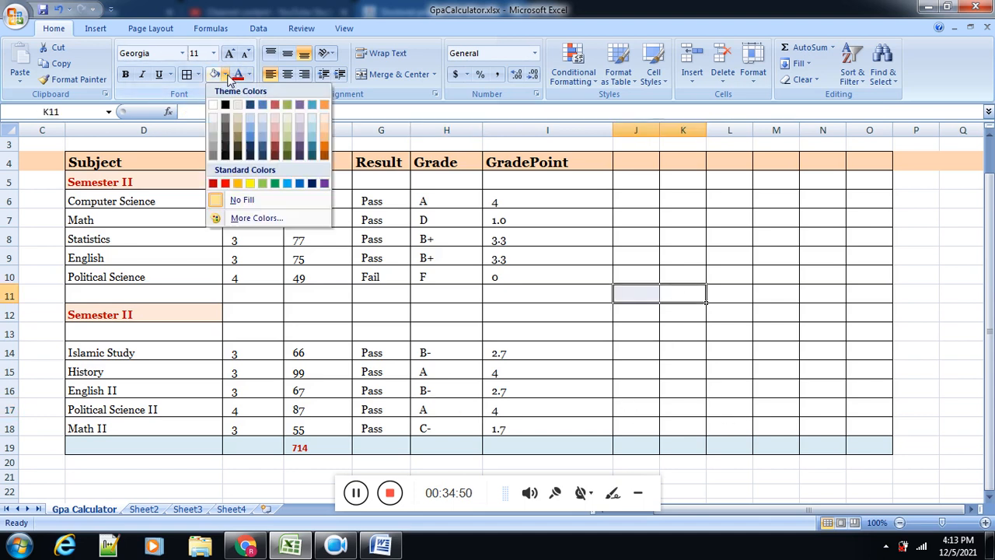
{"action": "left_click", "coordinate": [287, 108]}
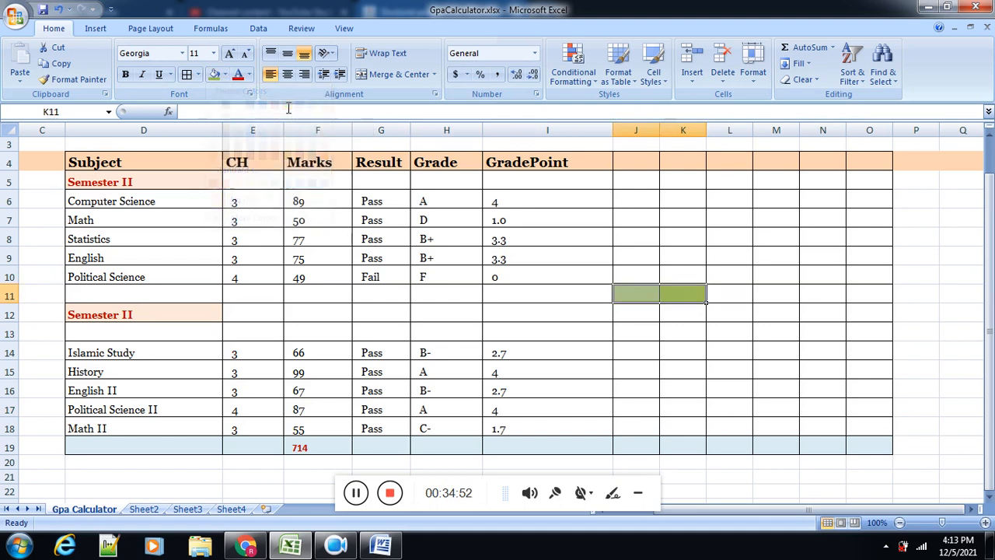
{"action": "left_click", "coordinate": [786, 296]}
{"action": "left_click_drag", "start_coordinate": [786, 295], "coordinate": [812, 298]}
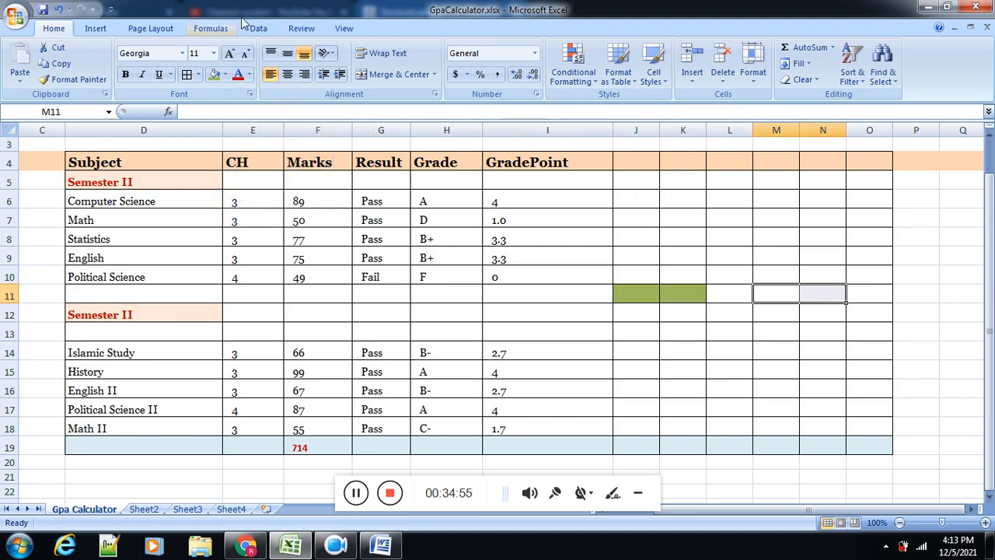
{"action": "left_click", "coordinate": [226, 74]}
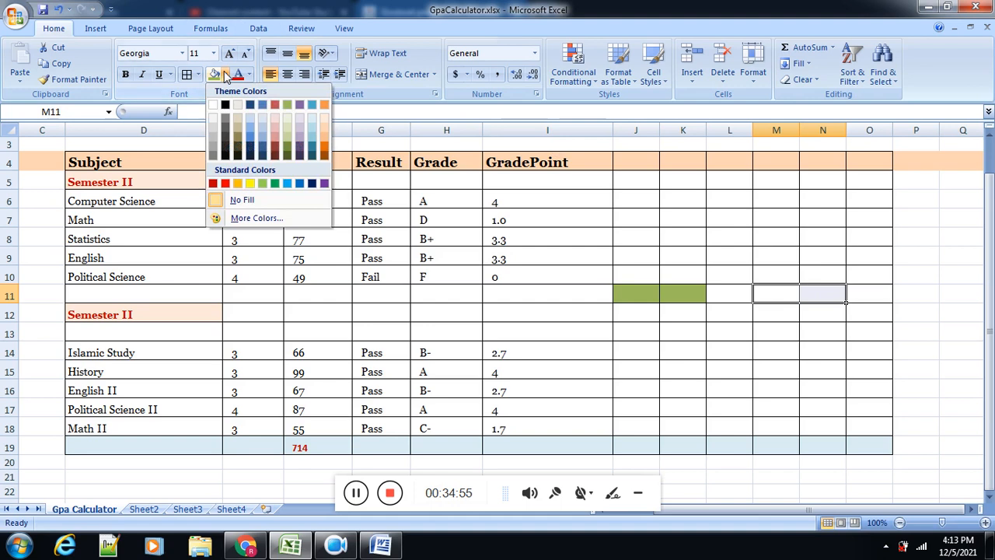
{"action": "left_click", "coordinate": [251, 125]}
Step: Enter the label "GPA" in J11 and "CGPA" in M11
{"action": "left_click", "coordinate": [646, 295]}
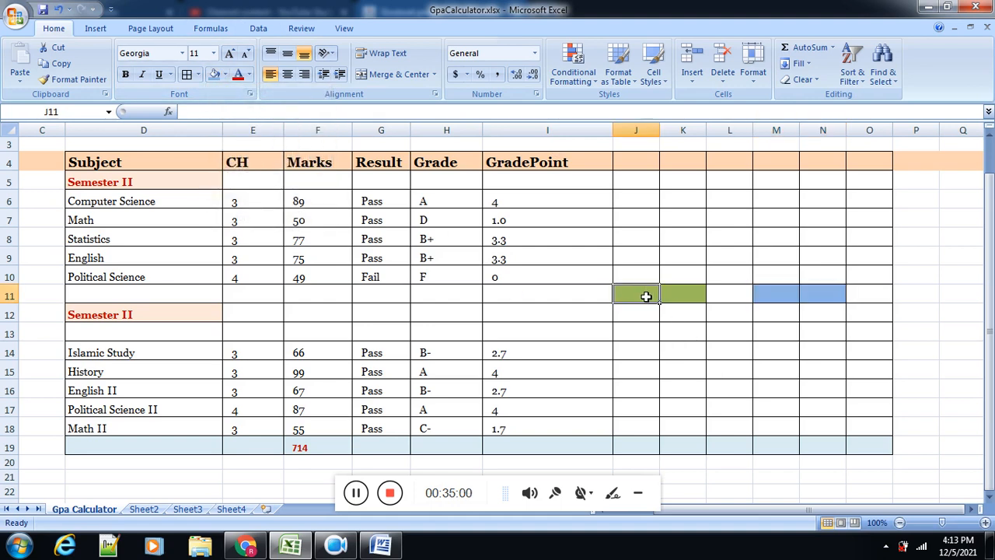
{"action": "type", "text": "GPA"}
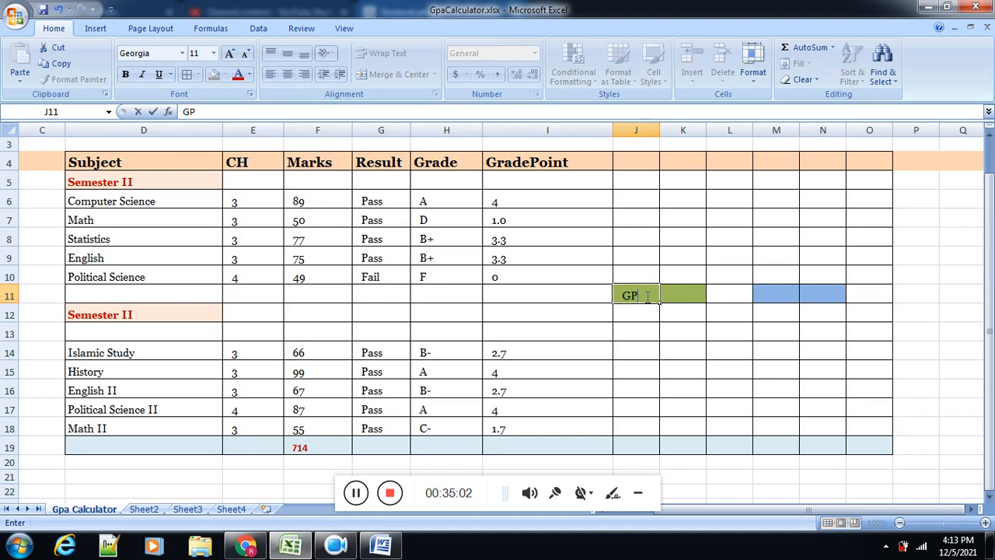
{"action": "left_click", "coordinate": [777, 296]}
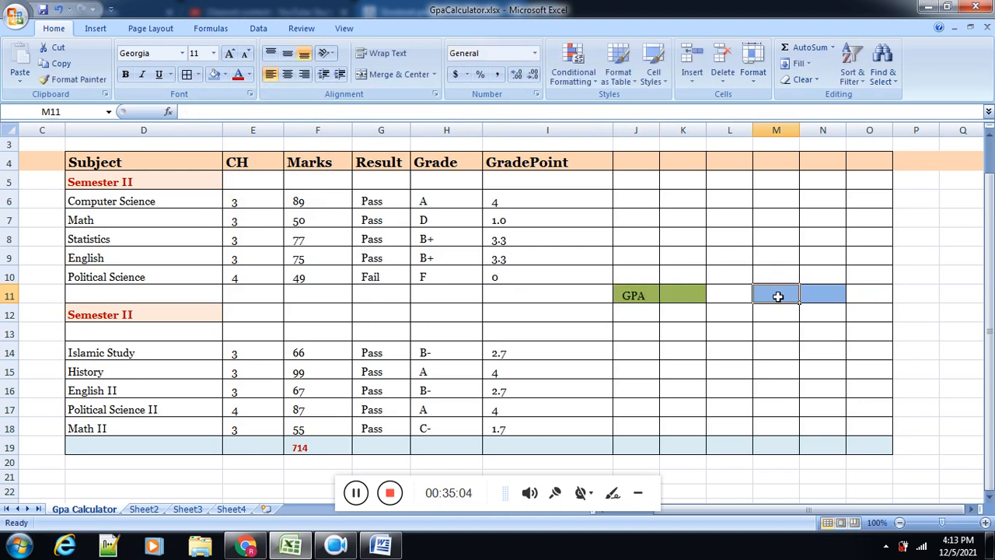
{"action": "type", "text": "CGPA"}
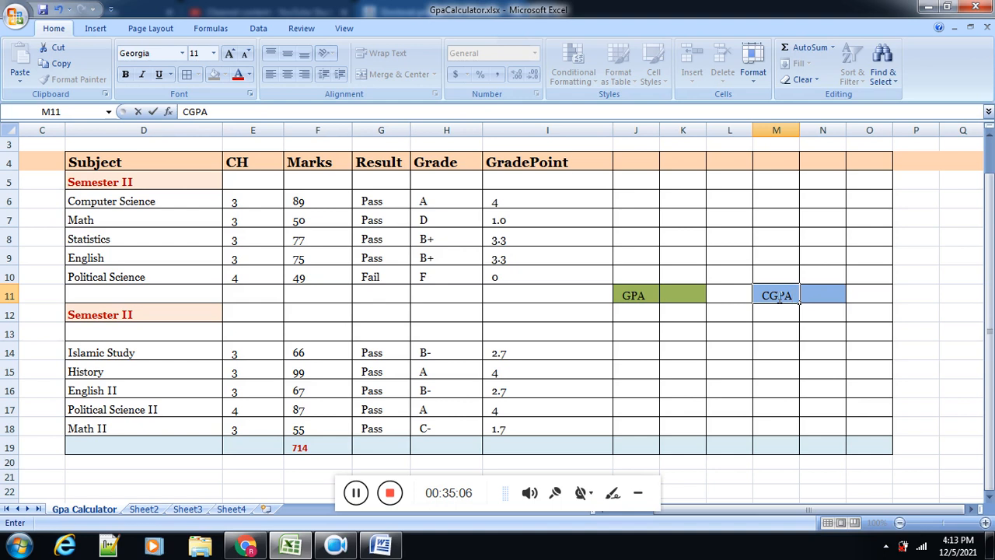
{"action": "double_click", "coordinate": [779, 293]}
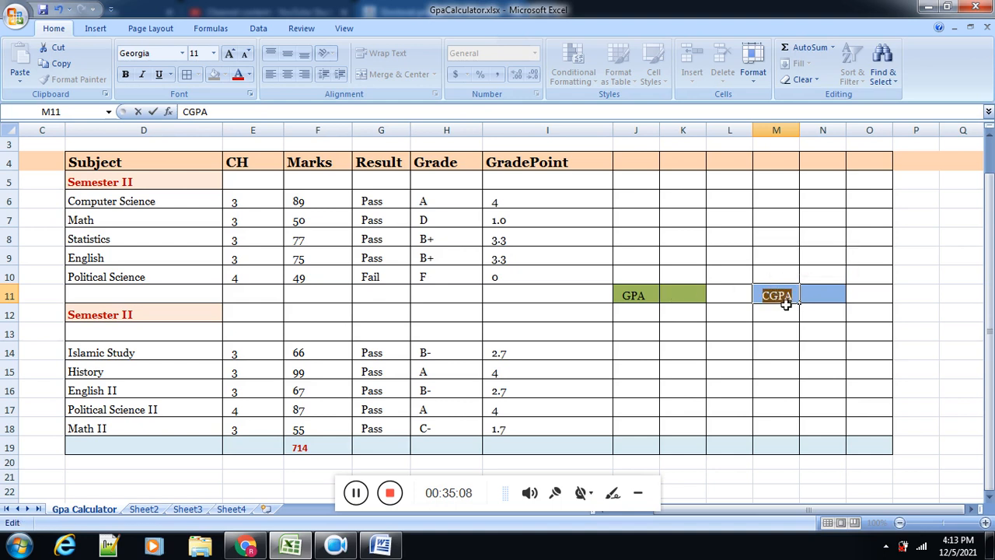
{"action": "key", "text": "Return"}
Step: Make the GPA and CGPA labels in J11:N11 bold yellow and widen columns J, K, M and N
{"action": "left_click_drag", "start_coordinate": [809, 296], "coordinate": [640, 295]}
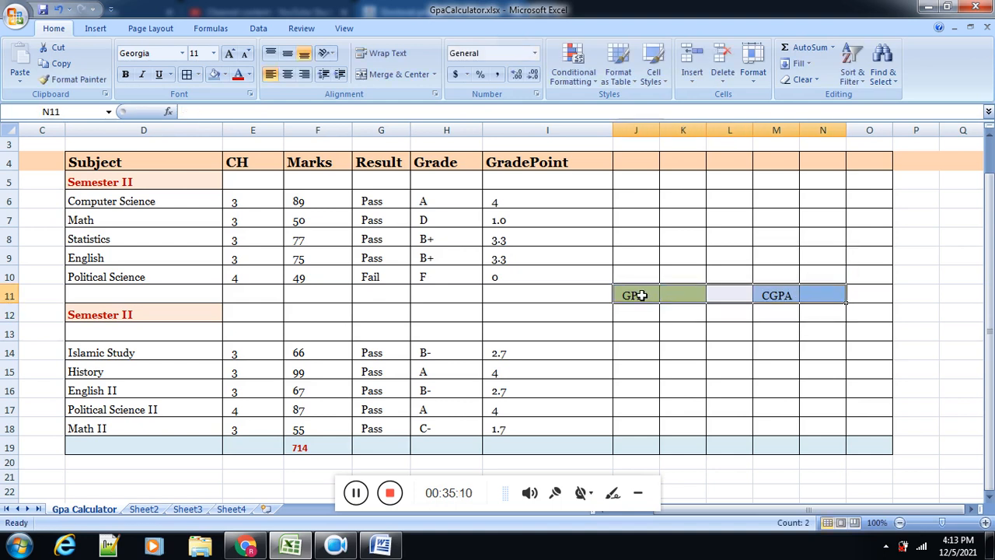
{"action": "left_click", "coordinate": [249, 75]}
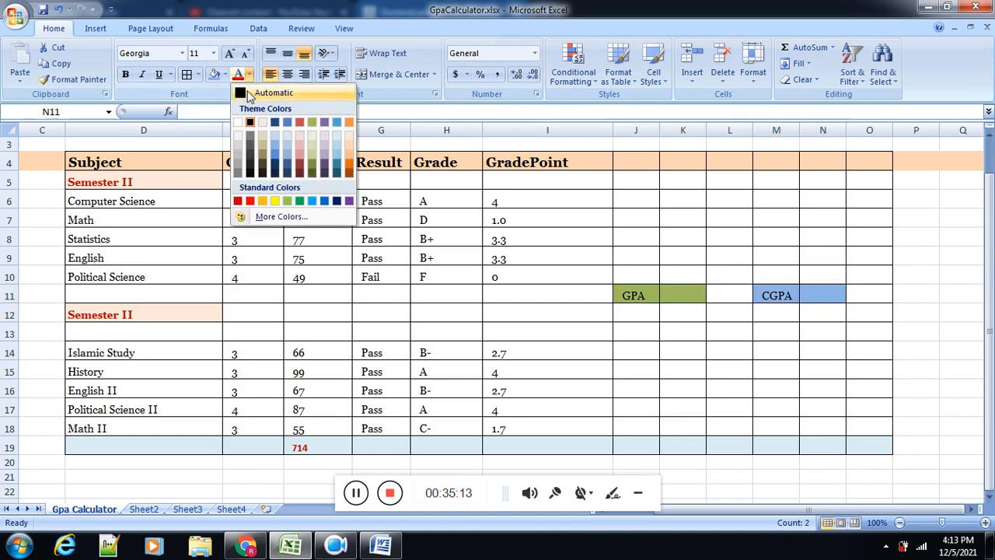
{"action": "left_click", "coordinate": [277, 201]}
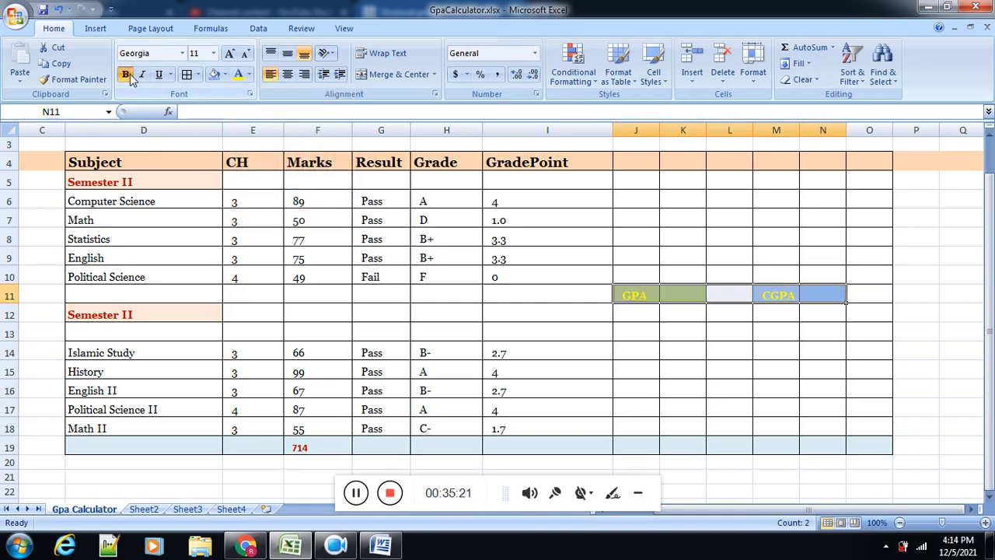
{"action": "left_click", "coordinate": [637, 309]}
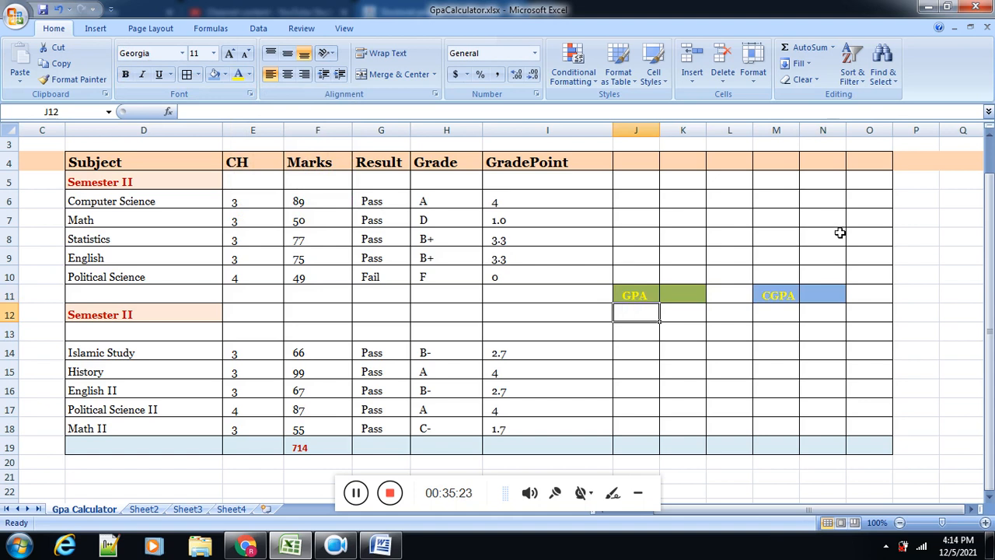
{"action": "left_click_drag", "start_coordinate": [799, 129], "coordinate": [896, 130]}
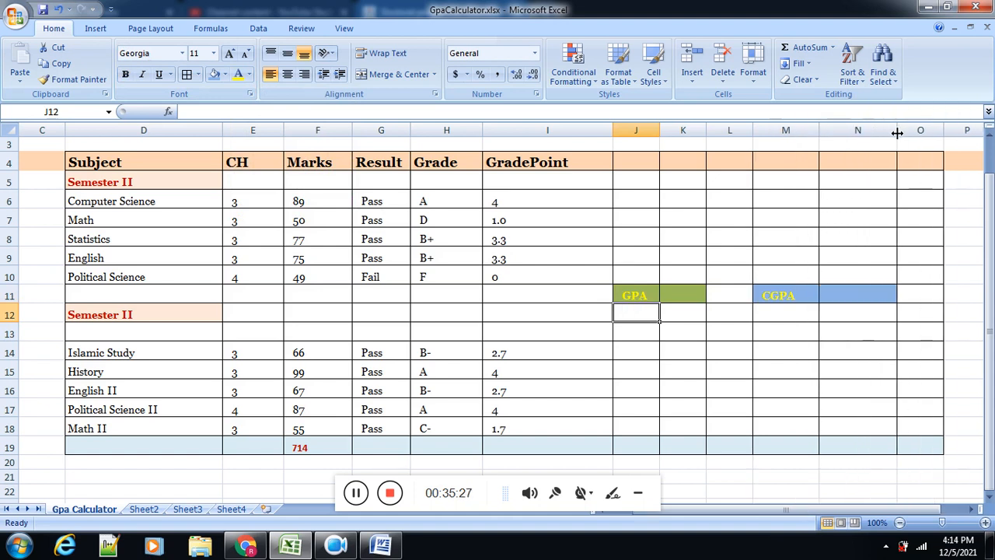
{"action": "left_click_drag", "start_coordinate": [706, 131], "coordinate": [669, 136]}
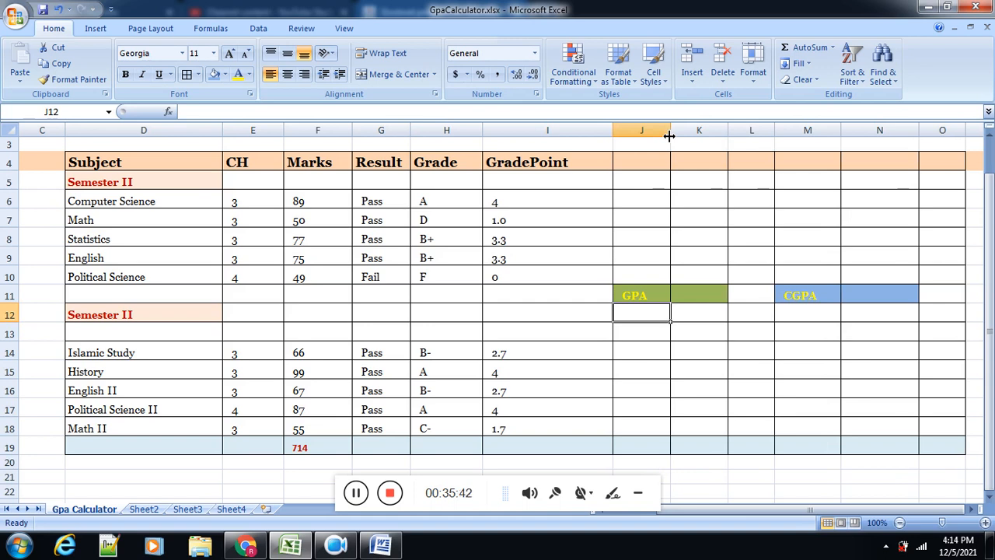
Step: Switch to Chrome and examine the GPA formula and its credit-hours divisor on the grading rules page
{"action": "left_click", "coordinate": [252, 548]}
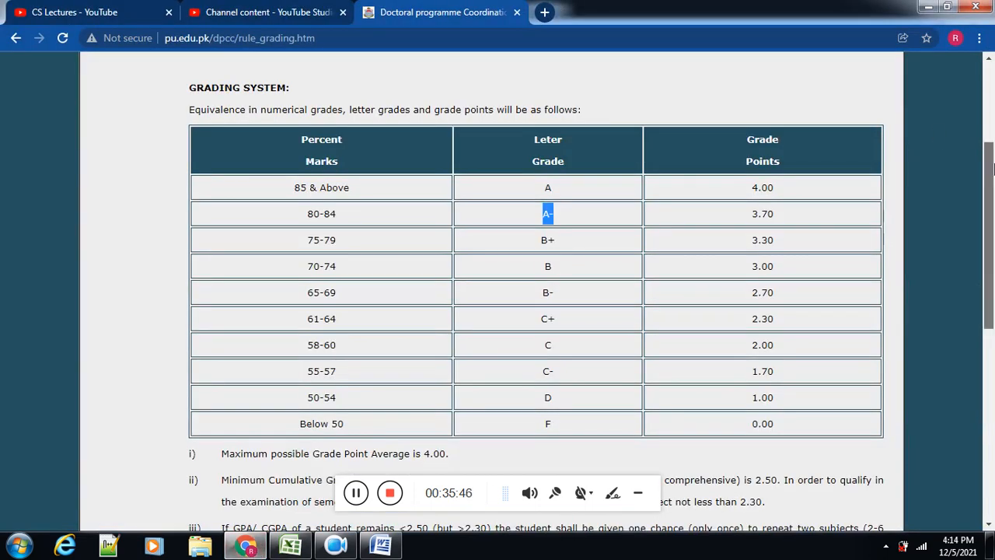
{"action": "left_click_drag", "start_coordinate": [990, 167], "coordinate": [990, 307]}
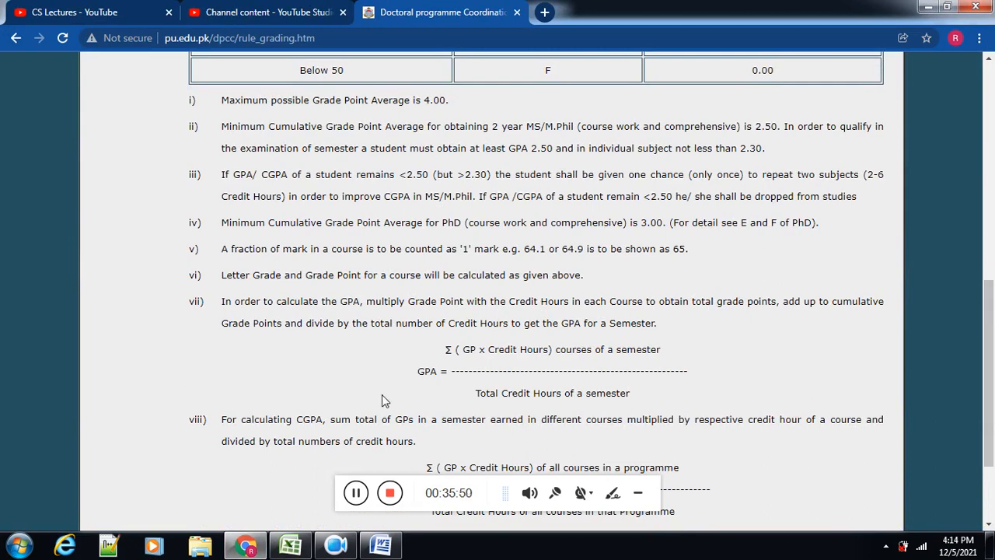
{"action": "double_click", "coordinate": [419, 370]}
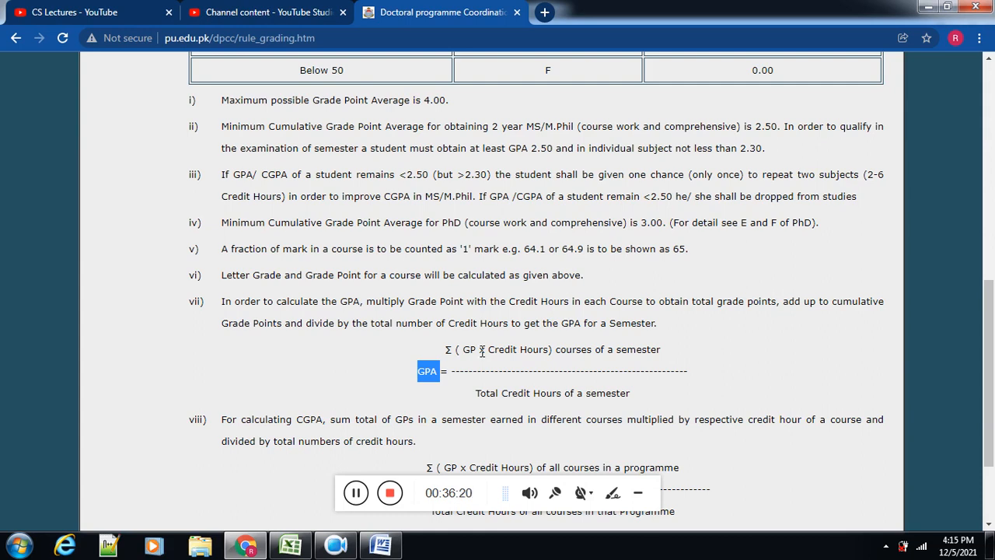
{"action": "triple_click", "coordinate": [490, 393]}
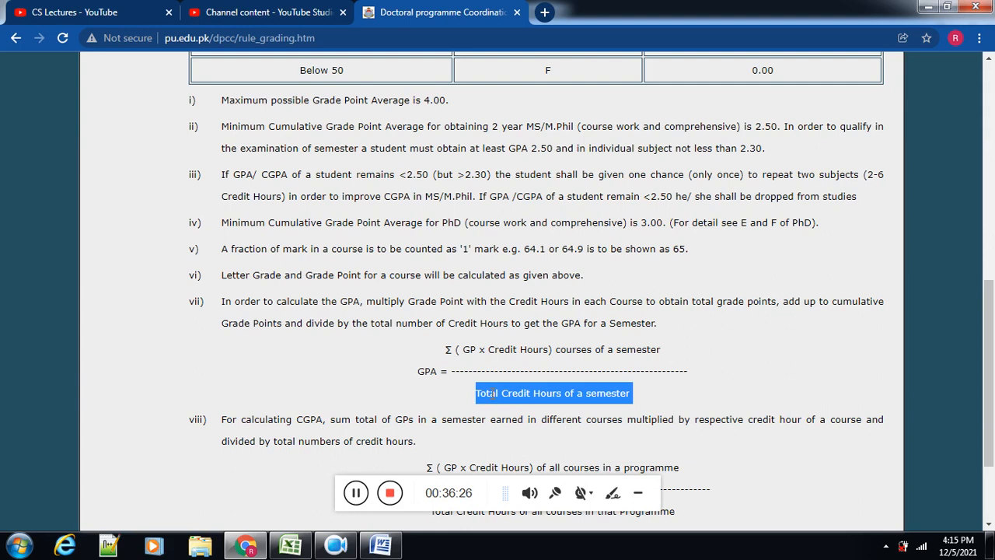
{"action": "left_click", "coordinate": [381, 553]}
{"action": "left_click", "coordinate": [381, 552]}
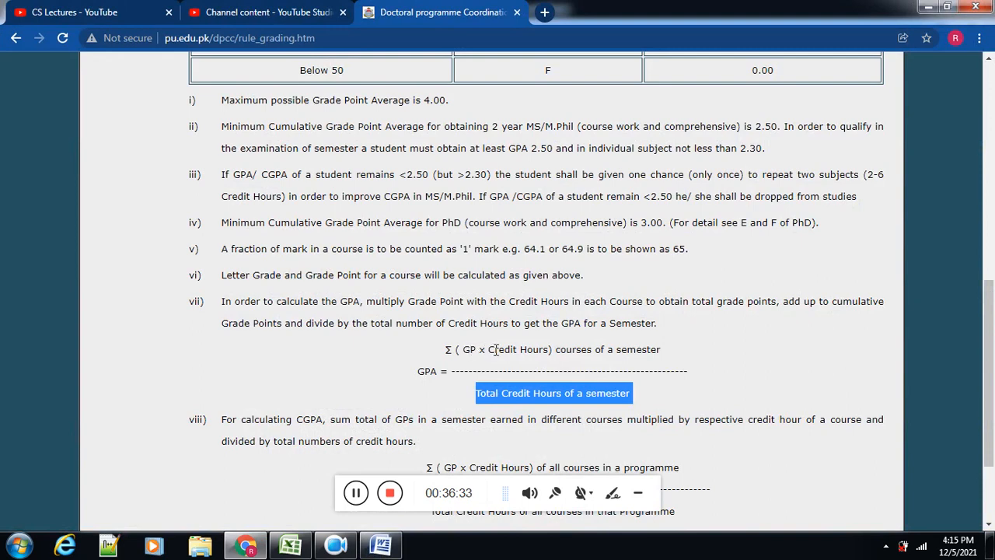
Step: Return to the GpaCalculator workbook in Excel and insert a new column before the GPA column J
{"action": "left_click", "coordinate": [290, 546]}
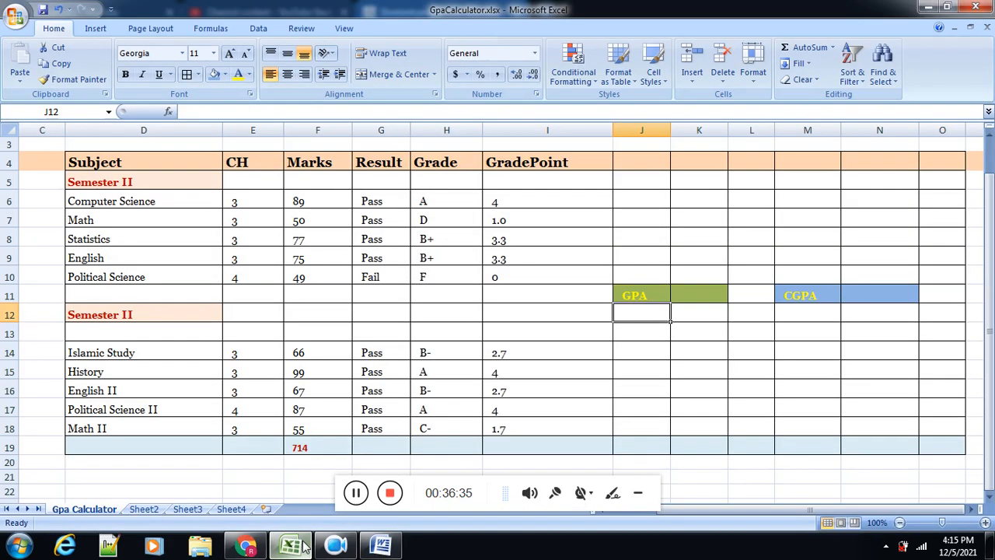
{"action": "left_click", "coordinate": [638, 160]}
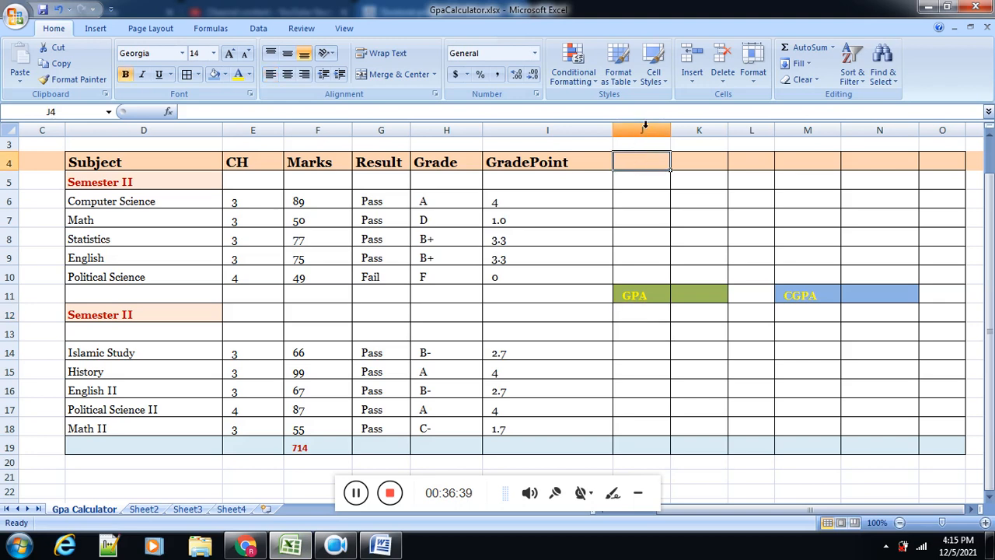
{"action": "left_click", "coordinate": [642, 129]}
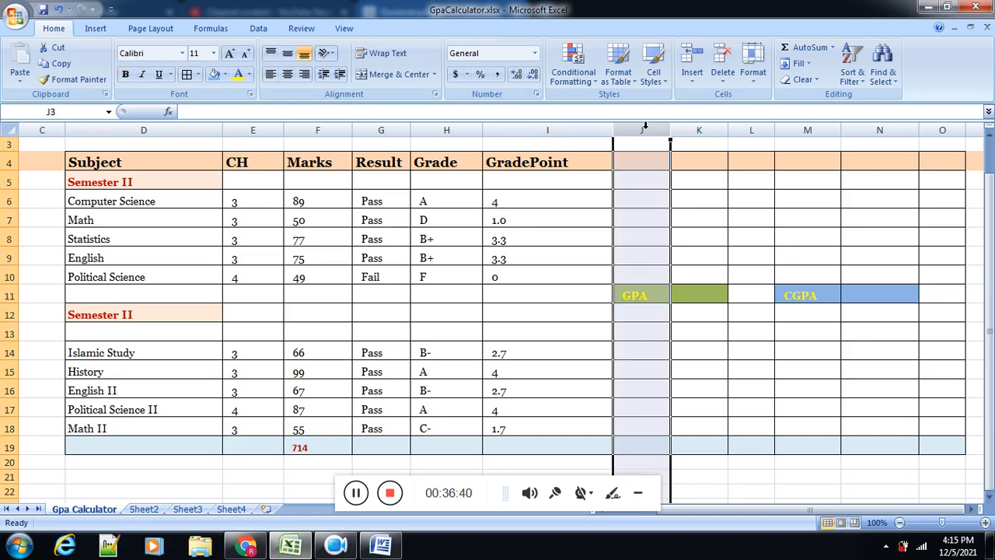
{"action": "right_click", "coordinate": [645, 127]}
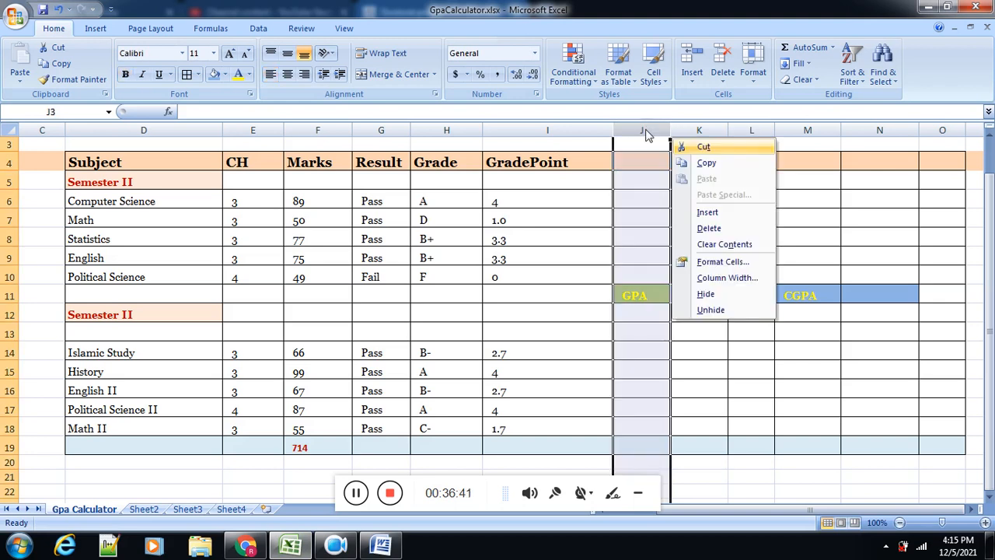
{"action": "left_click", "coordinate": [702, 212]}
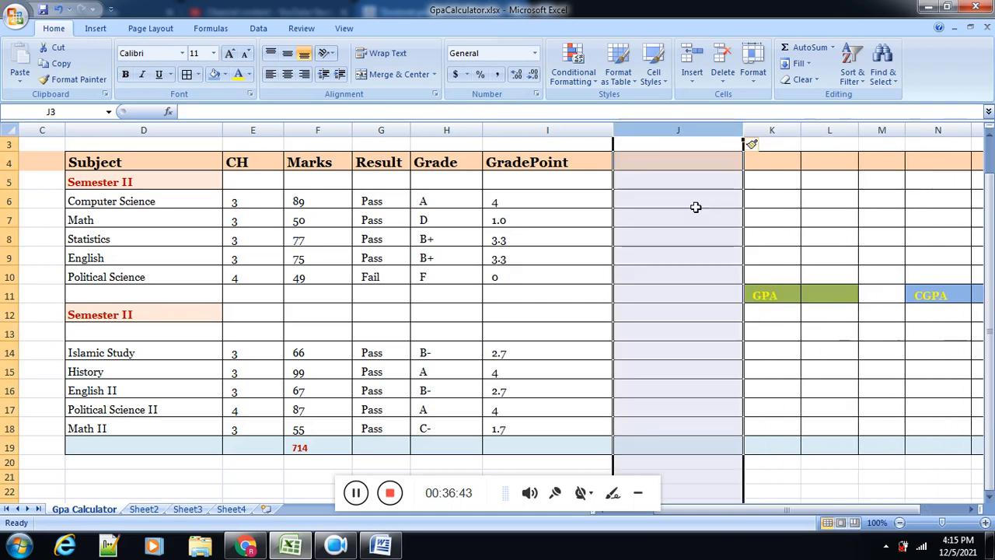
Step: Rename the GradePoint header in I4 to "GP" and enter the header "GP*CH" in J4
{"action": "left_click", "coordinate": [667, 162]}
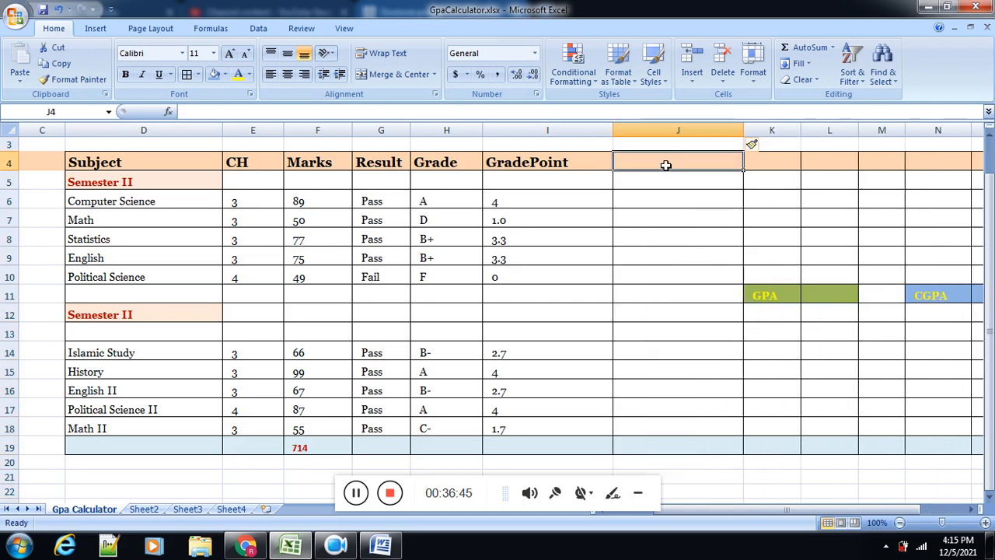
{"action": "left_click", "coordinate": [504, 162]}
{"action": "type", "text": "GP"}
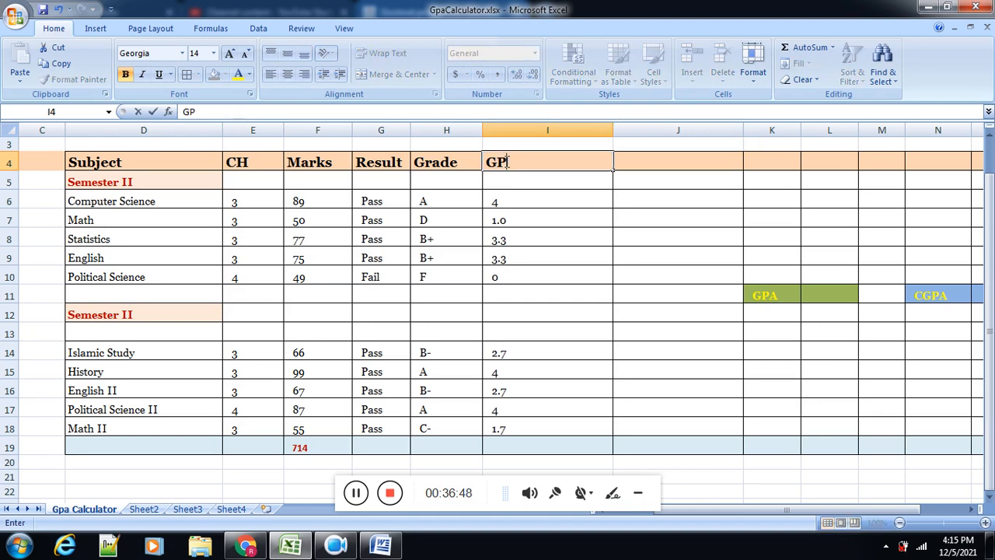
{"action": "type", "text": "GP"}
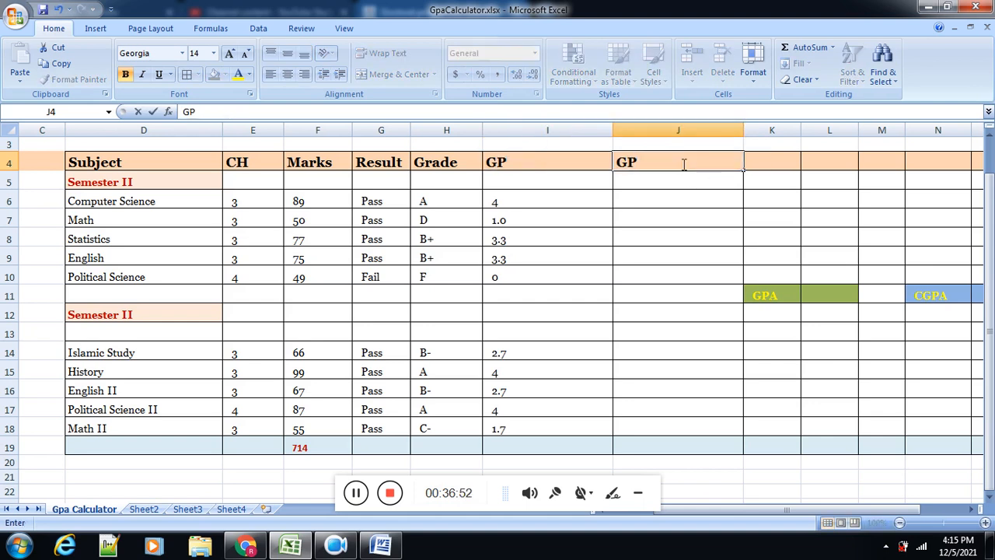
{"action": "type", "text": "*CH"}
{"action": "left_click", "coordinate": [547, 168]}
{"action": "left_click", "coordinate": [545, 128]}
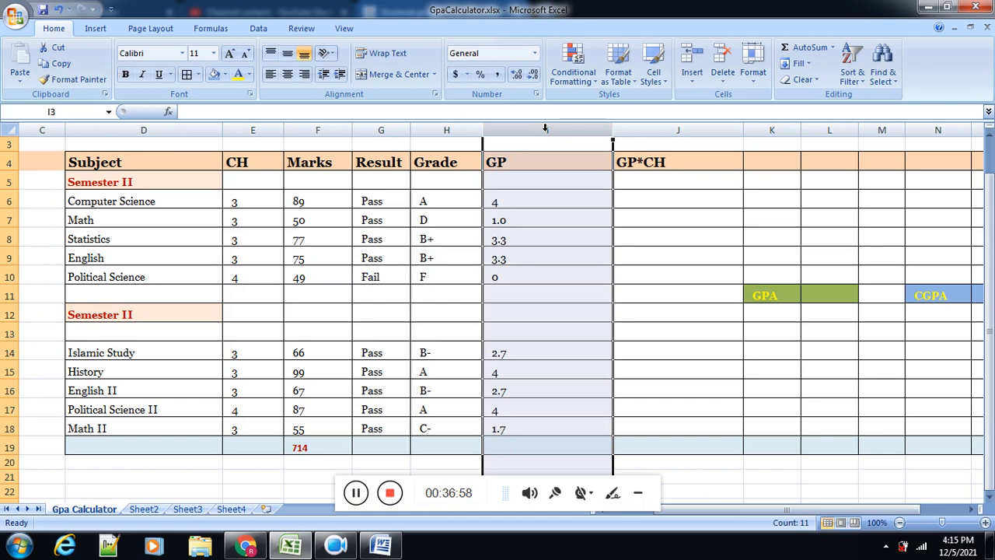
{"action": "left_click", "coordinate": [254, 131]}
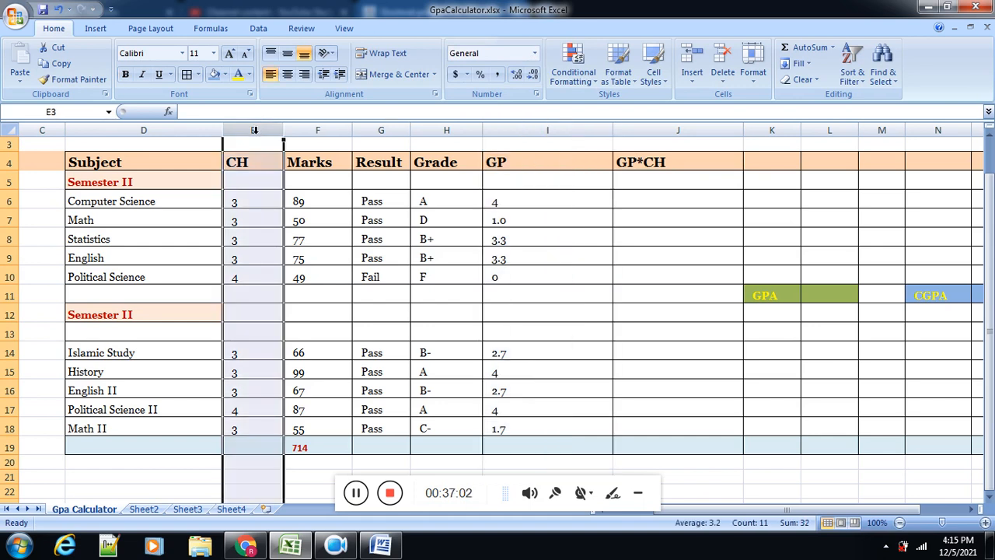
{"action": "left_click", "coordinate": [516, 127]}
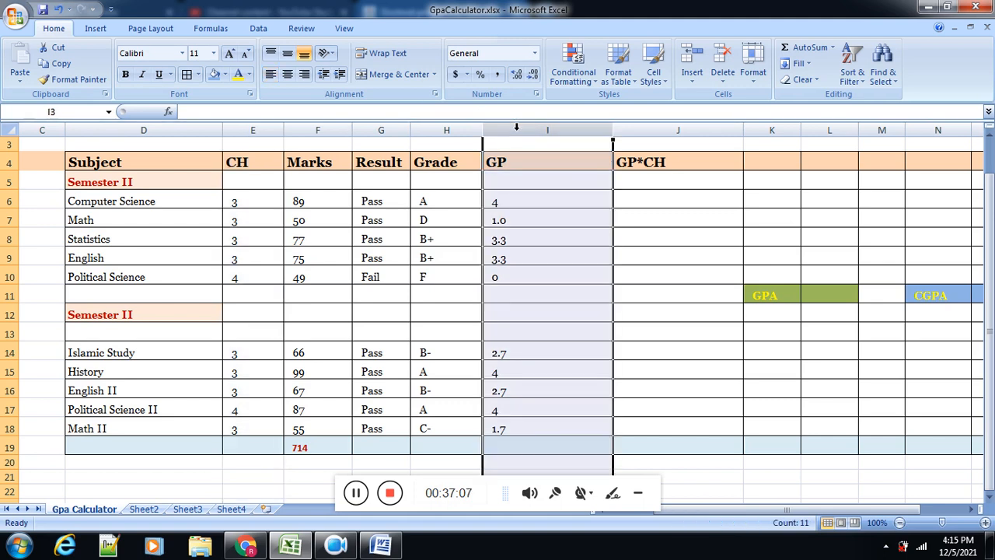
{"action": "left_click", "coordinate": [276, 131]}
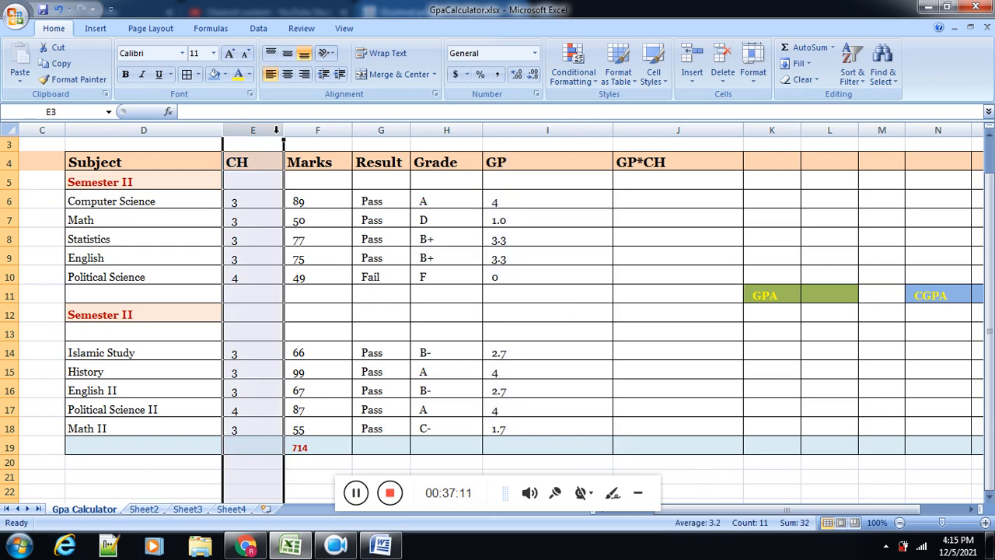
Step: Enter the formula =I6*E6 in J6 to multiply the Computer Science grade point by its credit hours
{"action": "left_click", "coordinate": [642, 204]}
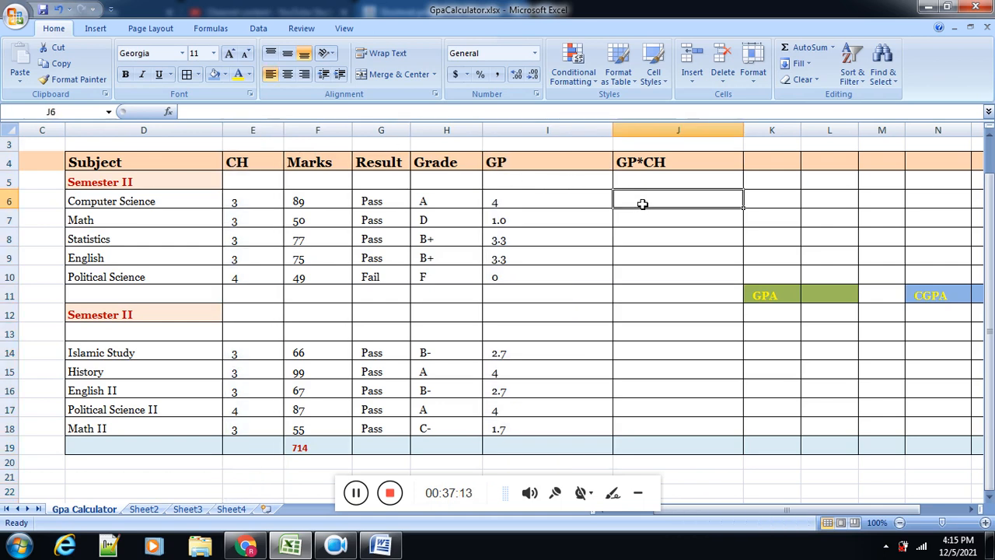
{"action": "type", "text": "="}
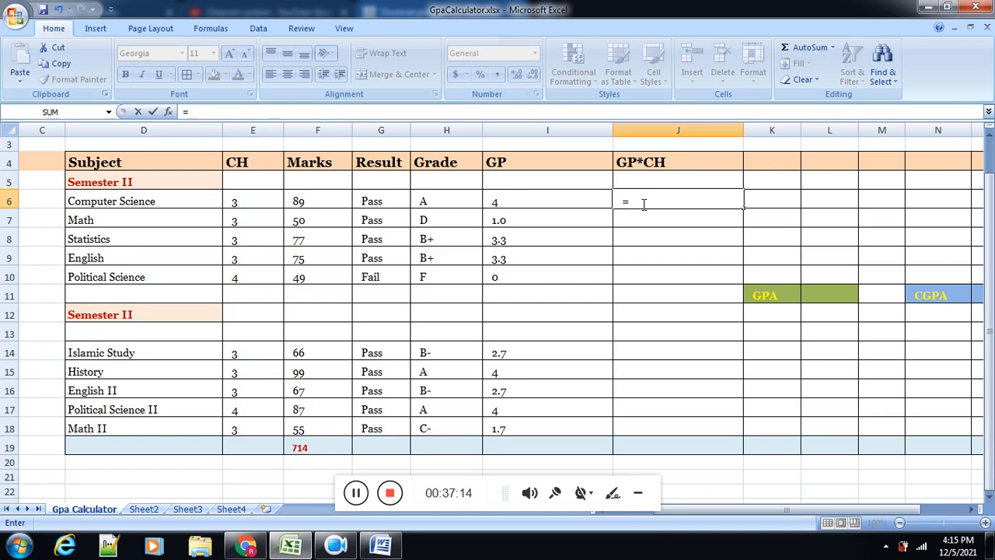
{"action": "left_click", "coordinate": [555, 201]}
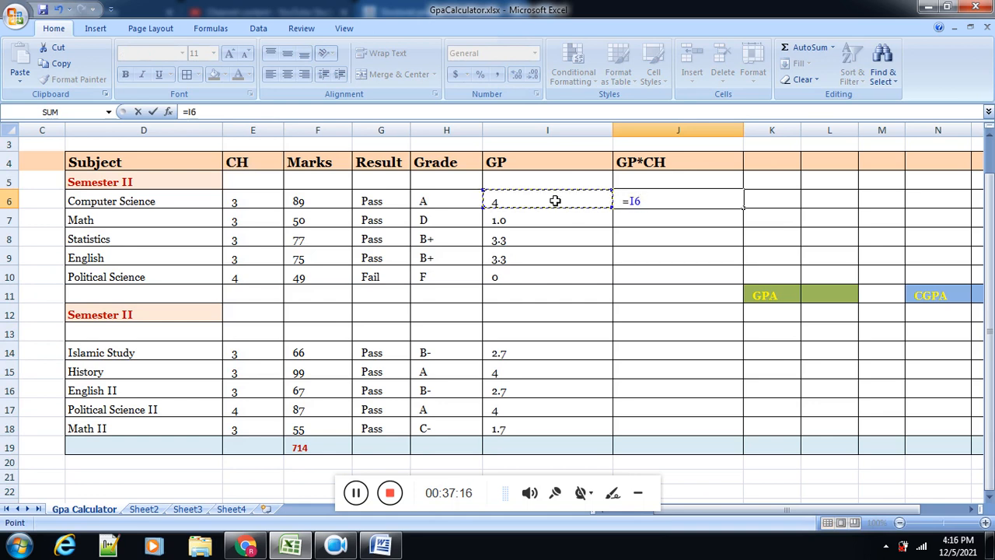
{"action": "type", "text": "*"}
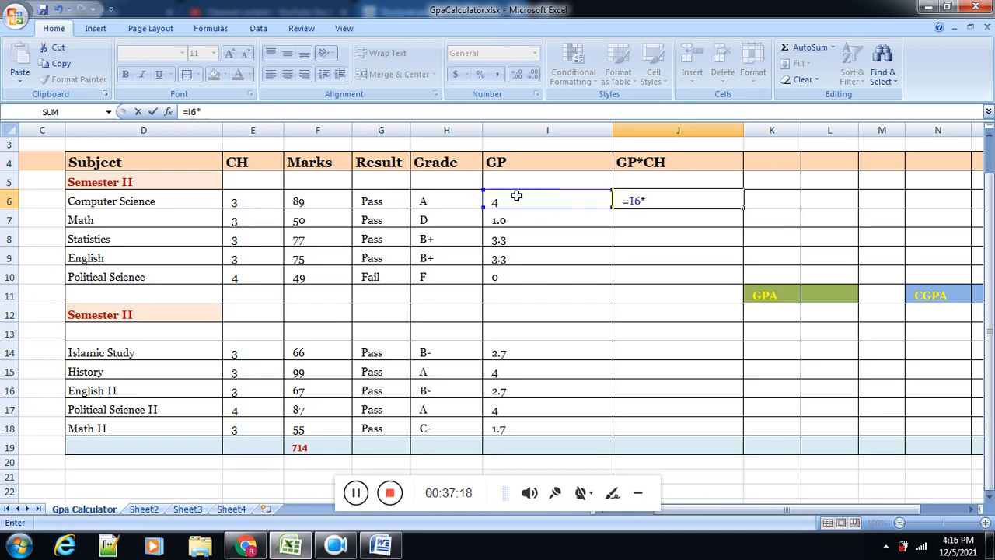
{"action": "left_click", "coordinate": [244, 201]}
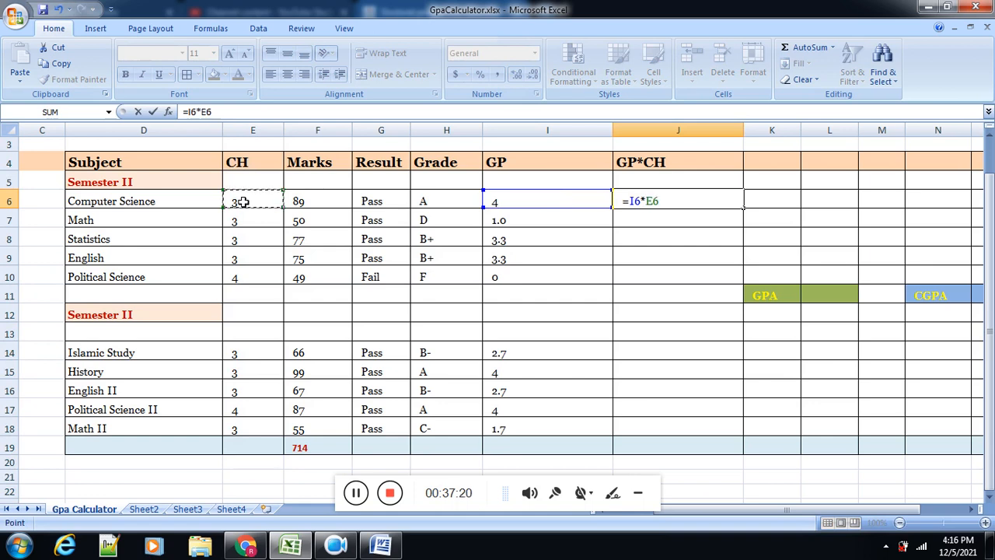
{"action": "key", "text": "Return"}
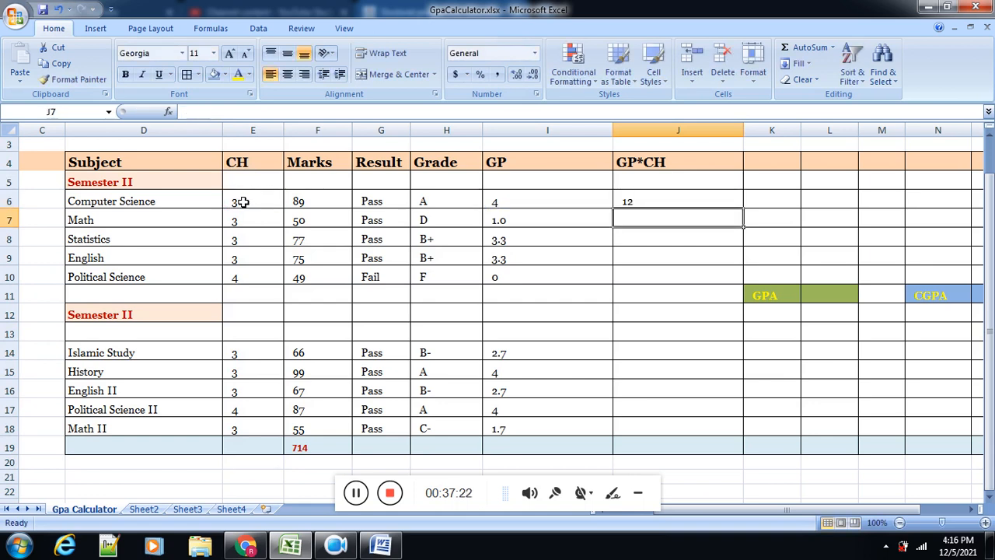
Step: Fill the J6 formula down to J18 and clear the contents of J11:J13 between the semesters
{"action": "left_click", "coordinate": [707, 202]}
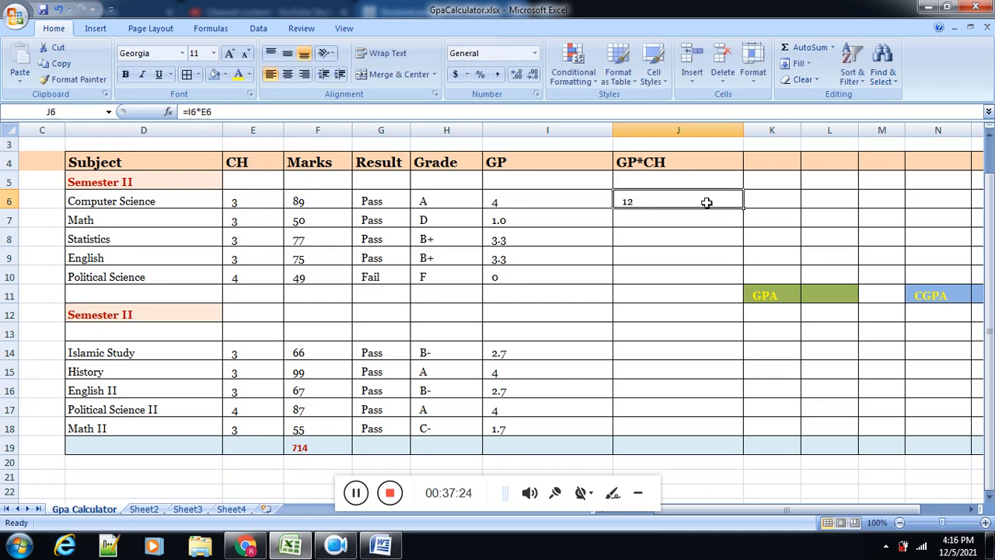
{"action": "left_click_drag", "start_coordinate": [742, 209], "coordinate": [724, 429]}
{"action": "left_click_drag", "start_coordinate": [655, 305], "coordinate": [652, 326]}
{"action": "key", "text": "Delete"}
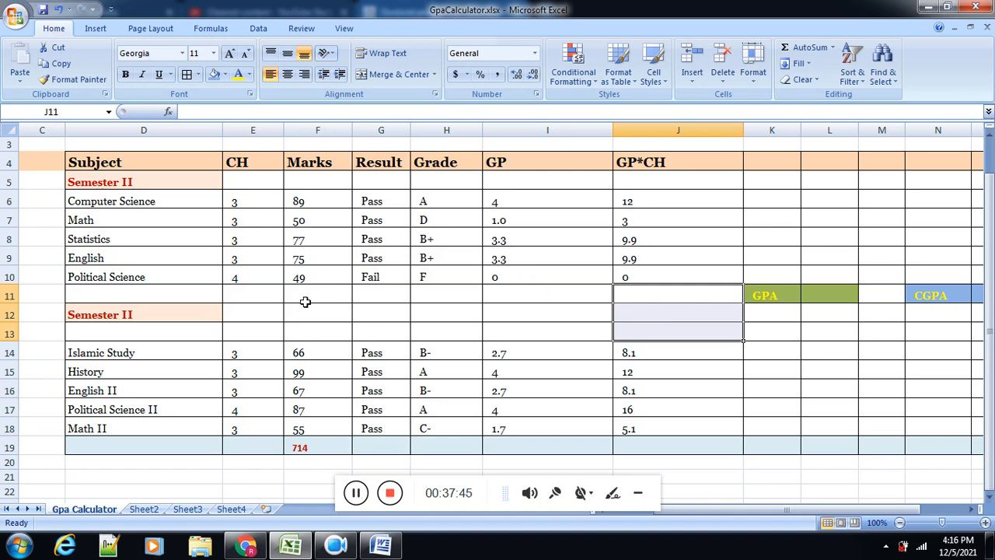
Step: Fill cells E11:J11 beneath the first semester's subjects with tan
{"action": "left_click_drag", "start_coordinate": [269, 301], "coordinate": [622, 288]}
{"action": "left_click", "coordinate": [225, 74]}
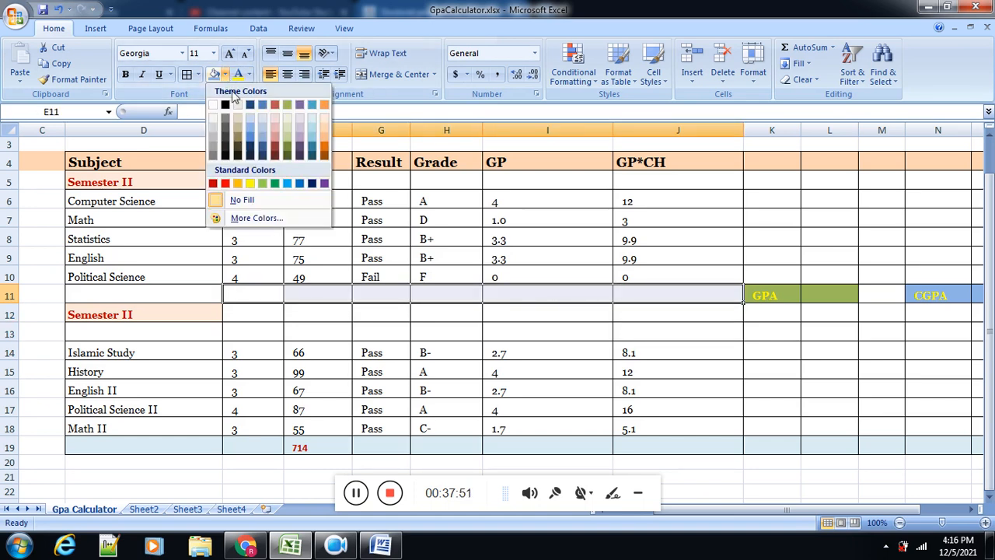
{"action": "left_click", "coordinate": [242, 122]}
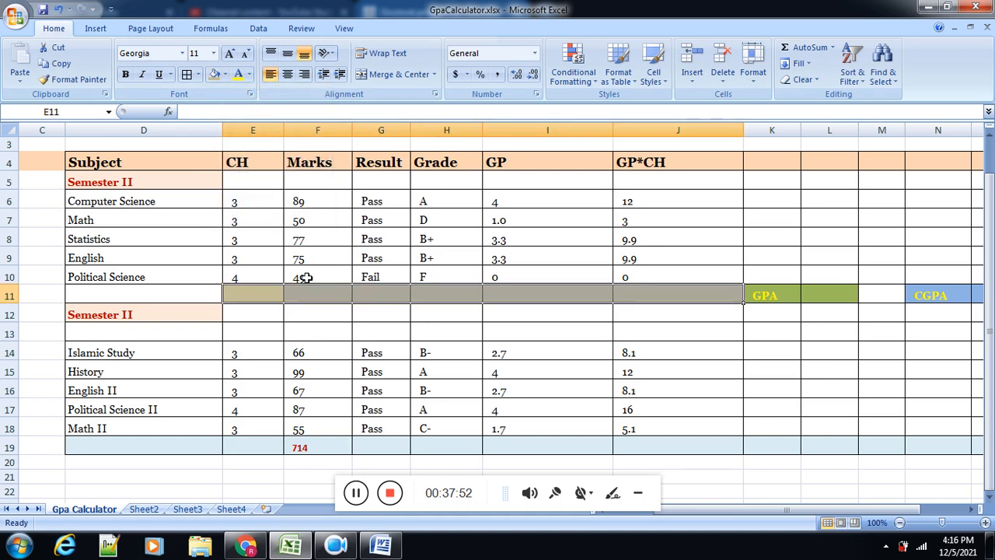
Step: Enter the formula =SUM(E6:E10) in E11 to total the first semester's credit hours
{"action": "left_click", "coordinate": [267, 296]}
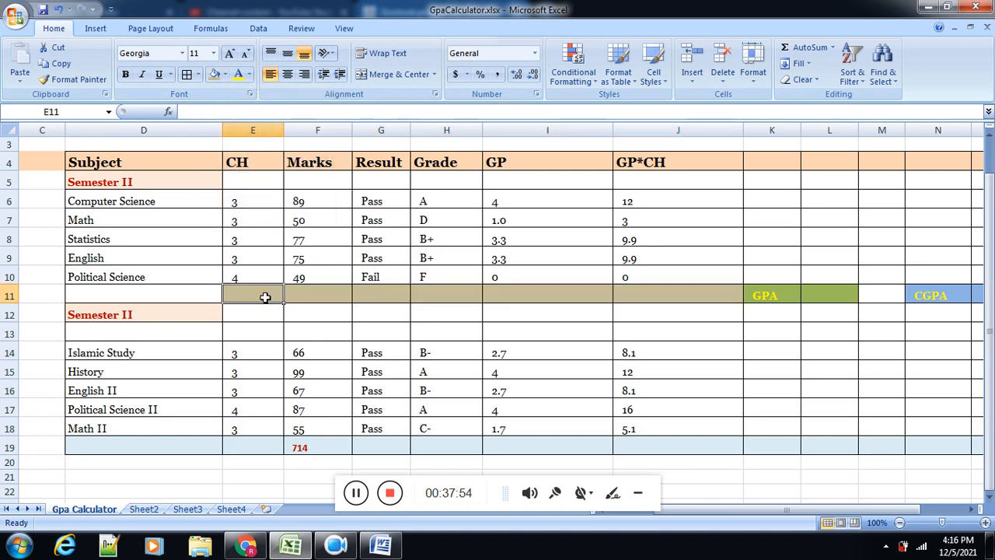
{"action": "type", "text": "="}
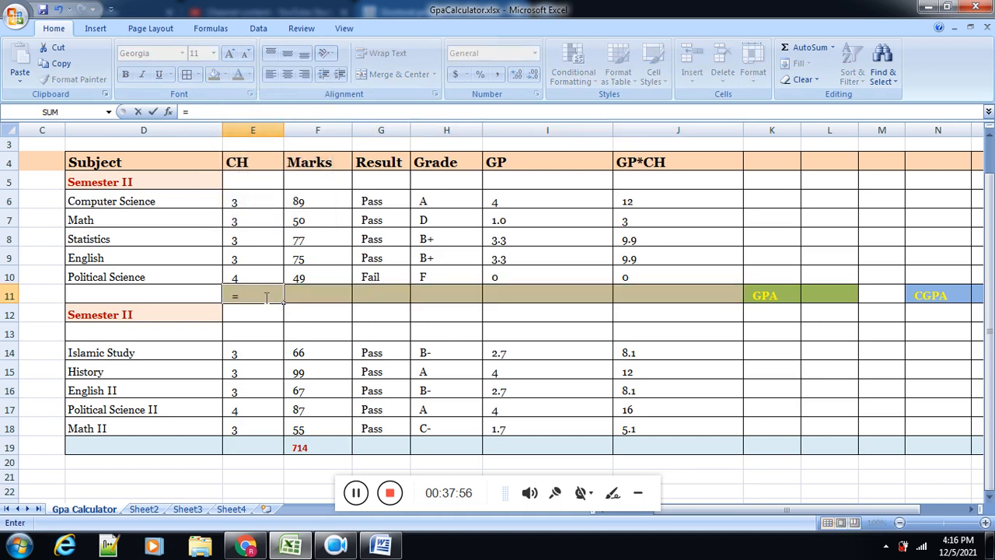
{"action": "type", "text": "sum"}
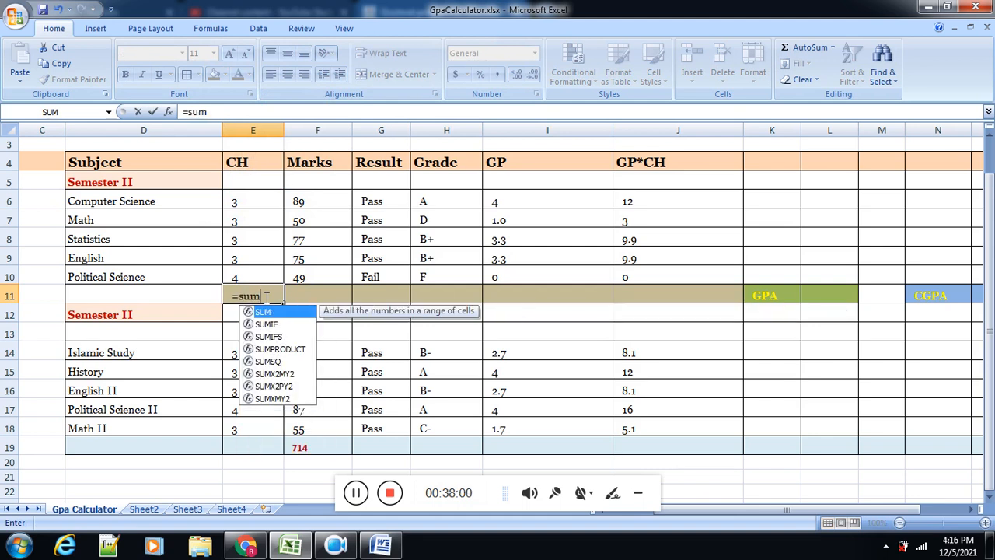
{"action": "type", "text": "("}
{"action": "left_click", "coordinate": [242, 200]}
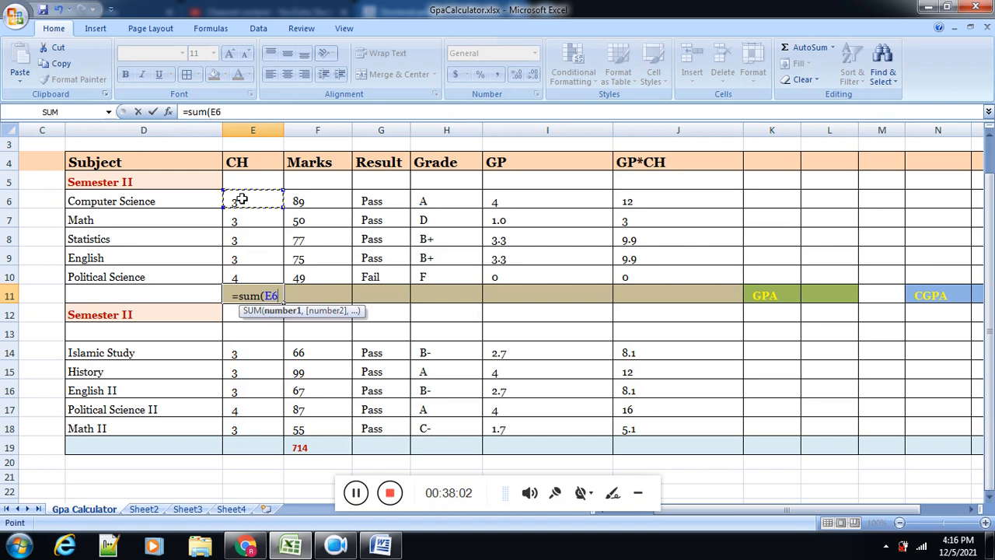
{"action": "left_click_drag", "start_coordinate": [242, 200], "coordinate": [253, 278]}
{"action": "type", "text": ")"}
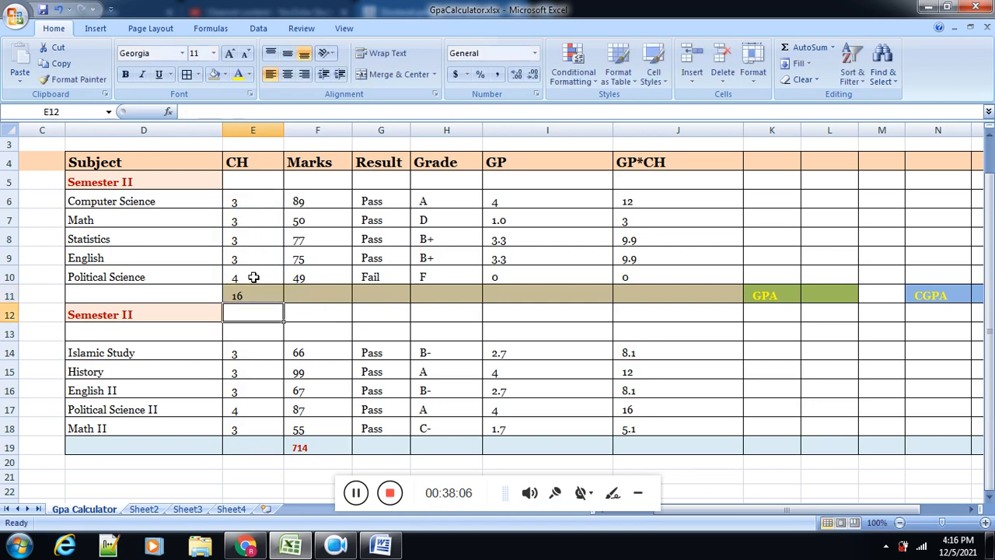
{"action": "key", "text": "Return"}
Step: Fill the E11 sum formula across to J11 and clear the contents of G11, H11 and I11
{"action": "left_click", "coordinate": [278, 301]}
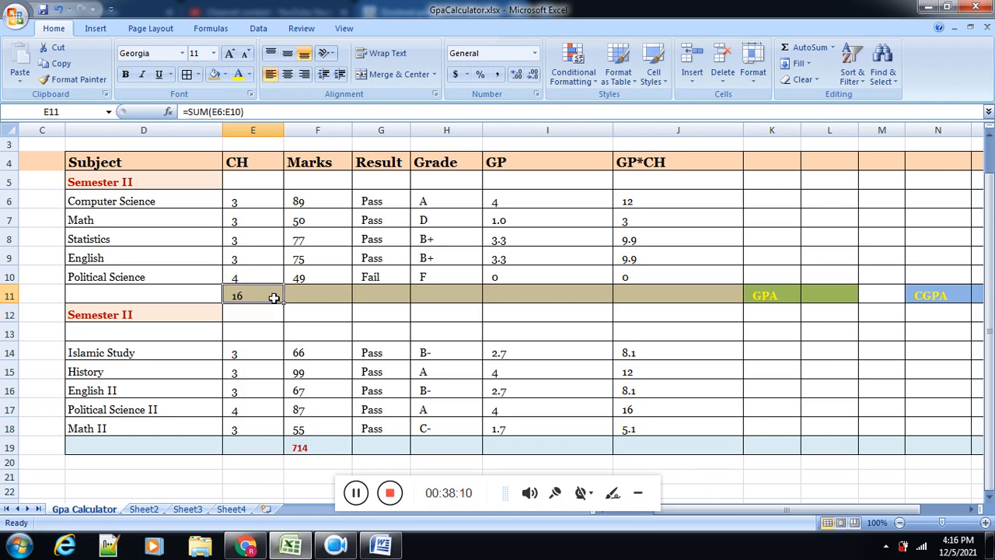
{"action": "left_click_drag", "start_coordinate": [283, 306], "coordinate": [682, 297]}
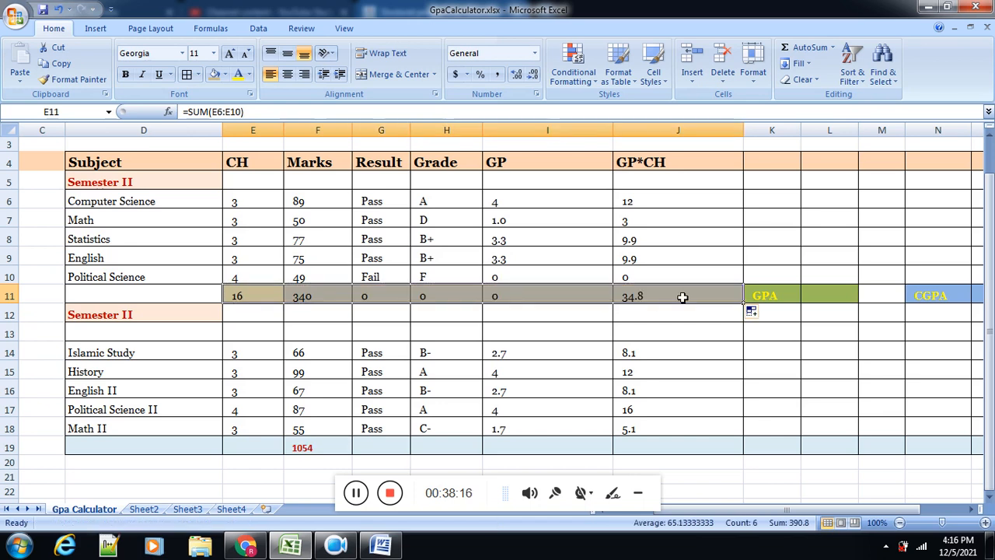
{"action": "left_click", "coordinate": [557, 291]}
{"action": "key", "text": "Delete"}
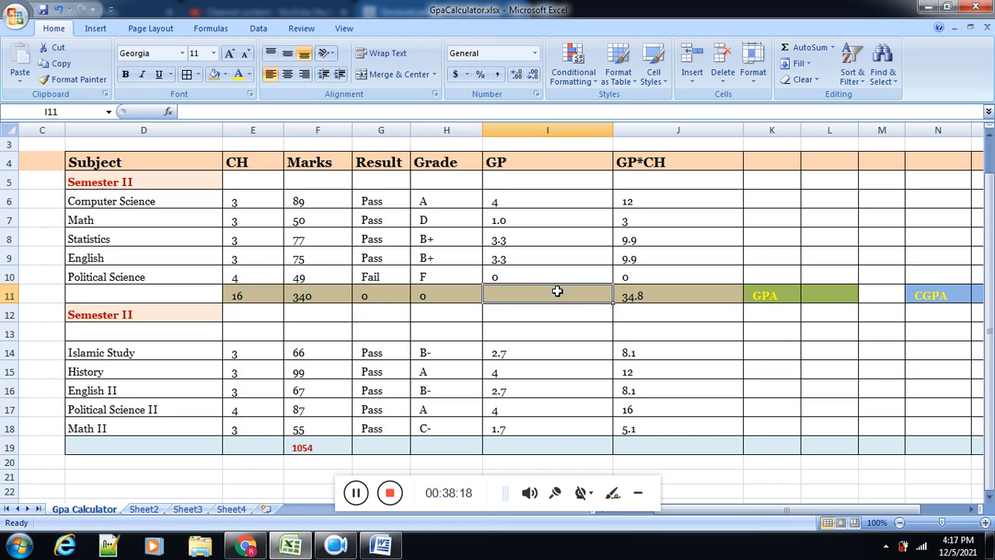
{"action": "left_click", "coordinate": [467, 311]}
{"action": "left_click", "coordinate": [430, 296]}
{"action": "key", "text": "Delete"}
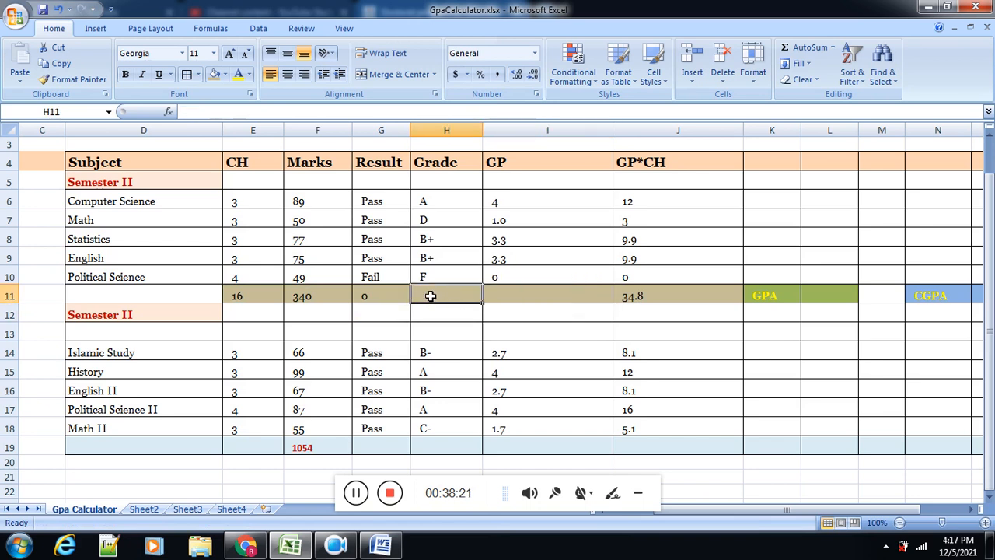
{"action": "left_click", "coordinate": [394, 294]}
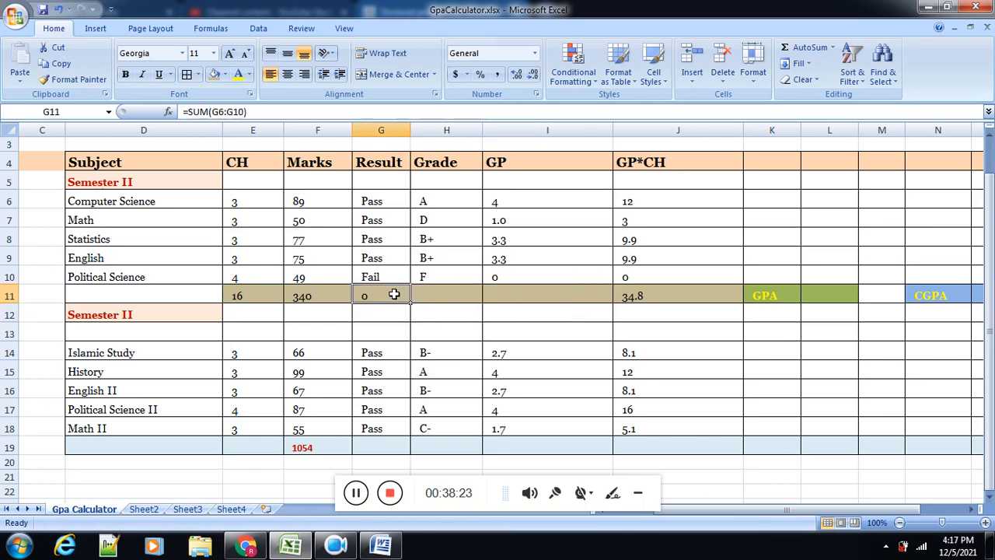
{"action": "key", "text": "Delete"}
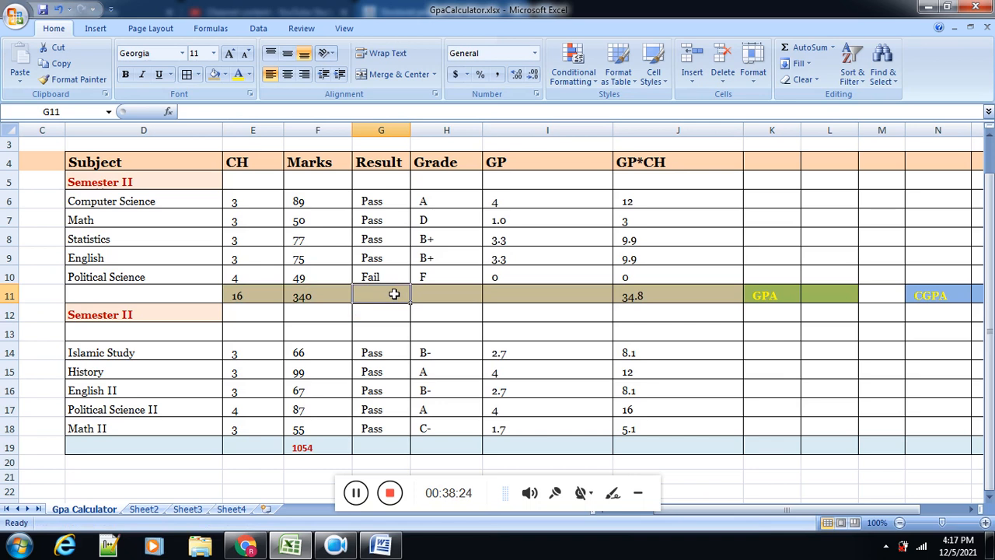
Step: Enter the formula =J11/E11 in L11, beside the GPA label, to calculate the first semester's GPA
{"action": "left_click", "coordinate": [674, 293]}
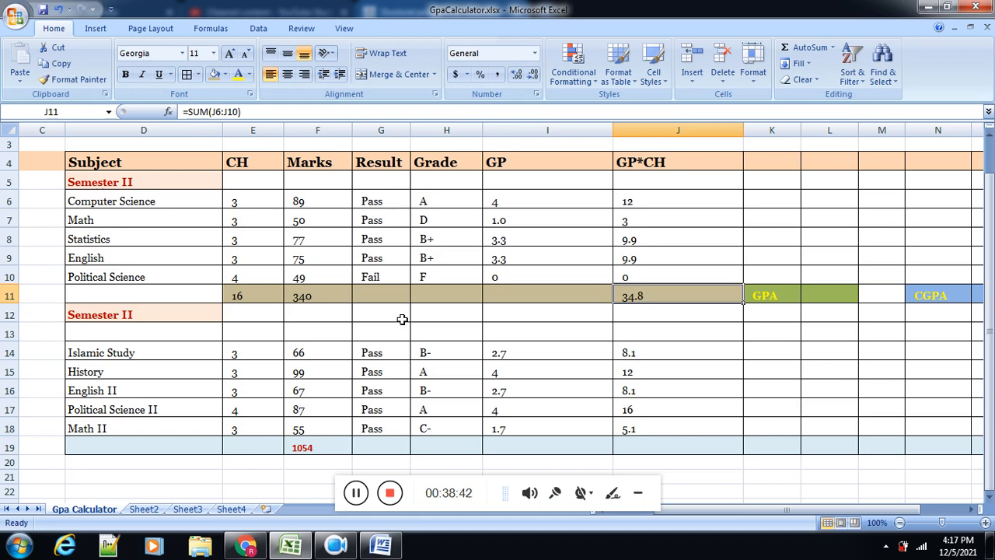
{"action": "left_click", "coordinate": [242, 296]}
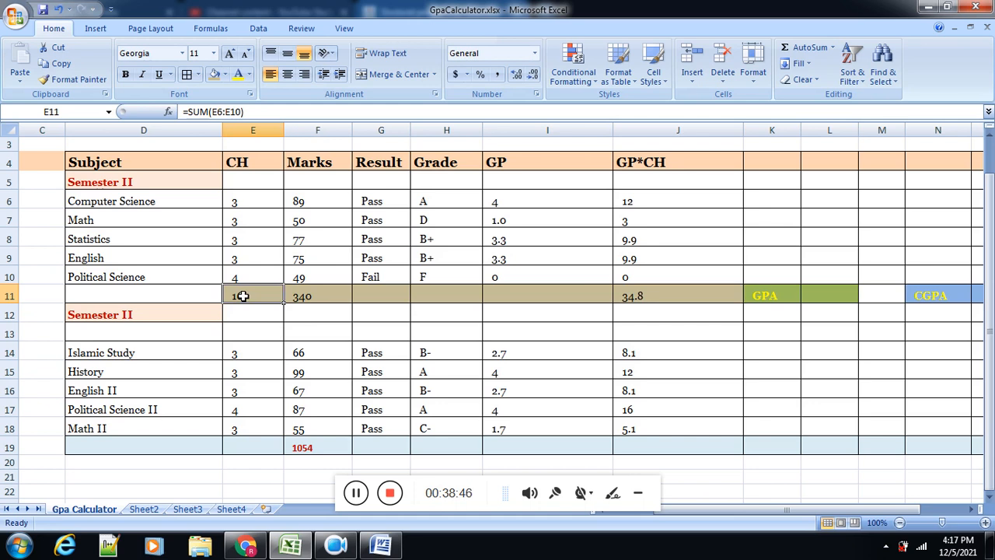
{"action": "left_click", "coordinate": [814, 295]}
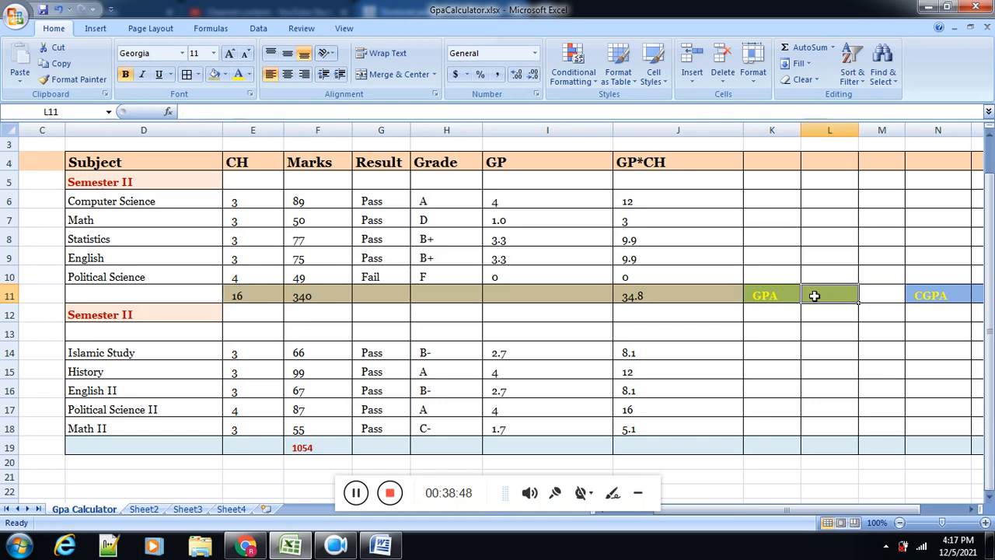
{"action": "type", "text": "="}
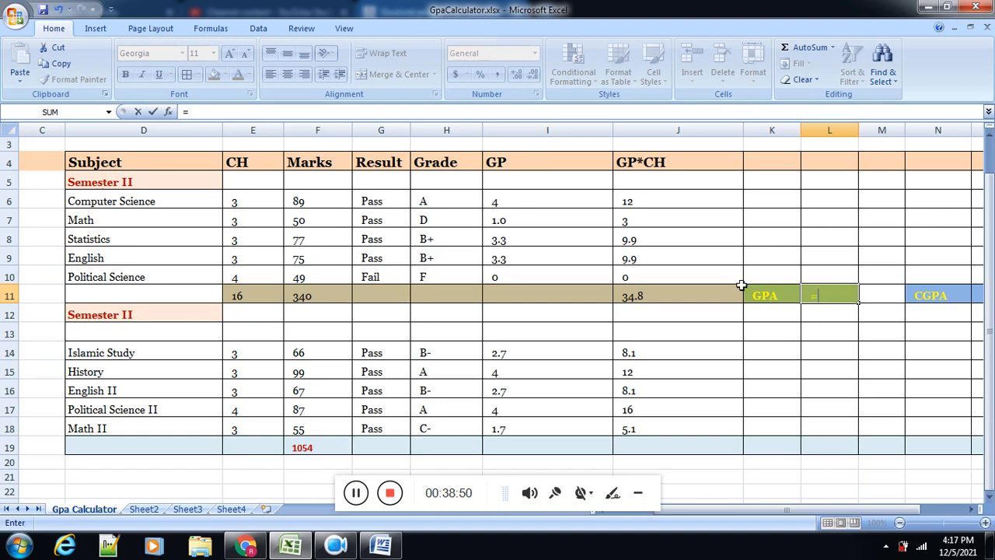
{"action": "left_click", "coordinate": [701, 294]}
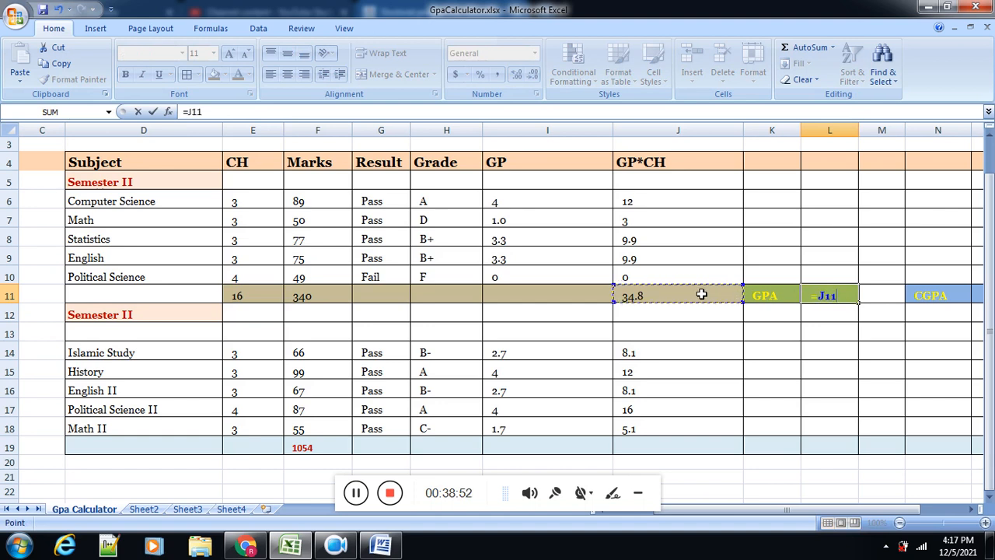
{"action": "type", "text": "/"}
{"action": "left_click", "coordinate": [237, 296]}
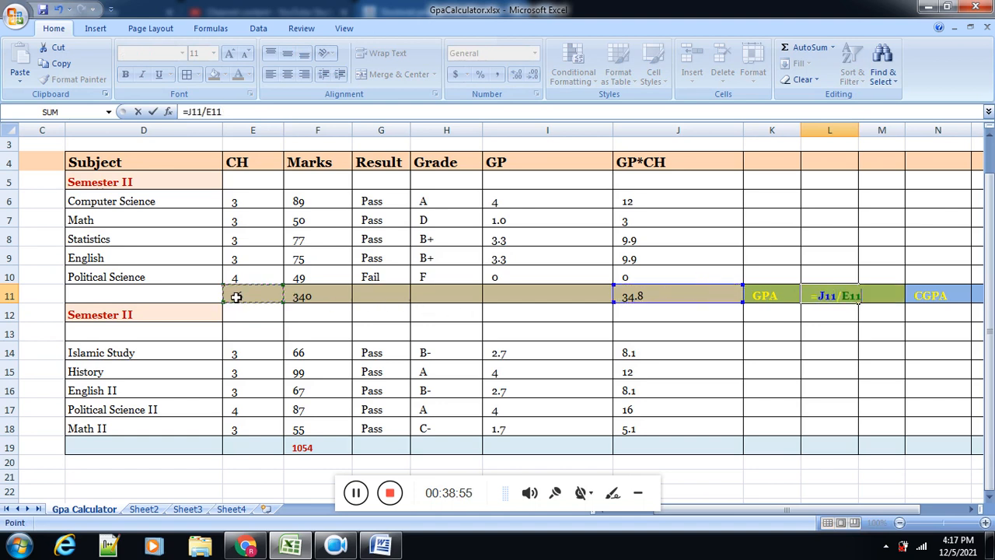
{"action": "key", "text": "Return"}
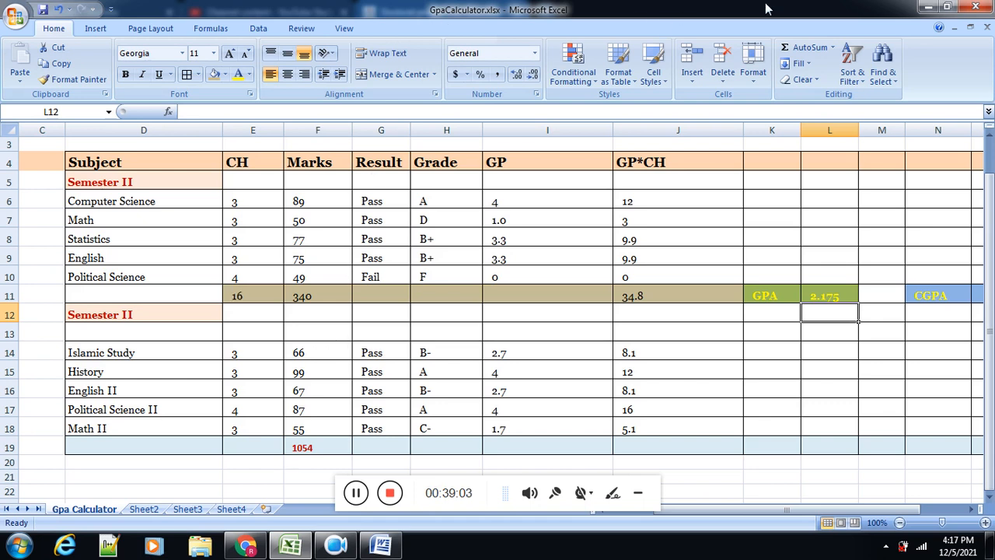
Step: Narrow the GP and GP*CH columns, I and J, and select the GPA result in L11
{"action": "left_click_drag", "start_coordinate": [613, 133], "coordinate": [558, 136]}
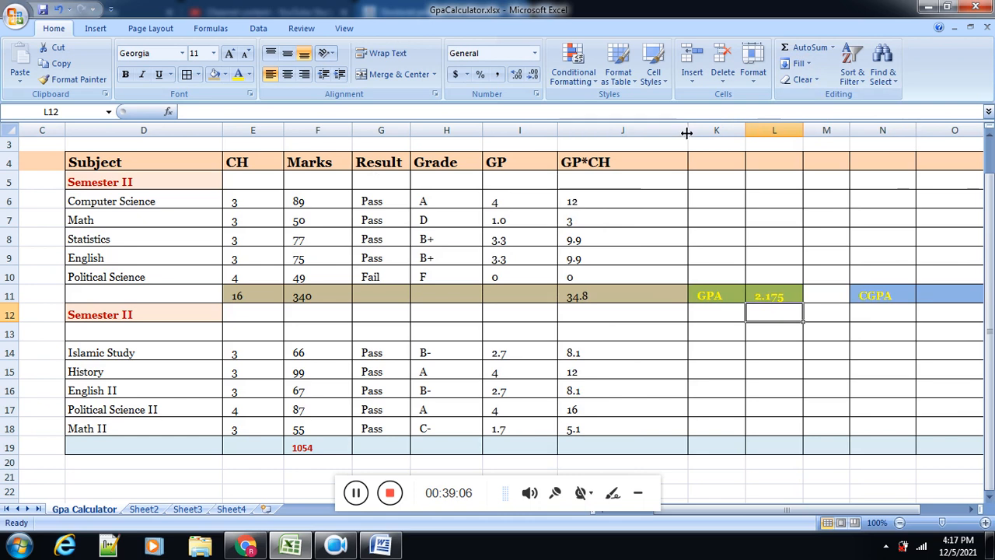
{"action": "left_click_drag", "start_coordinate": [687, 134], "coordinate": [638, 134]}
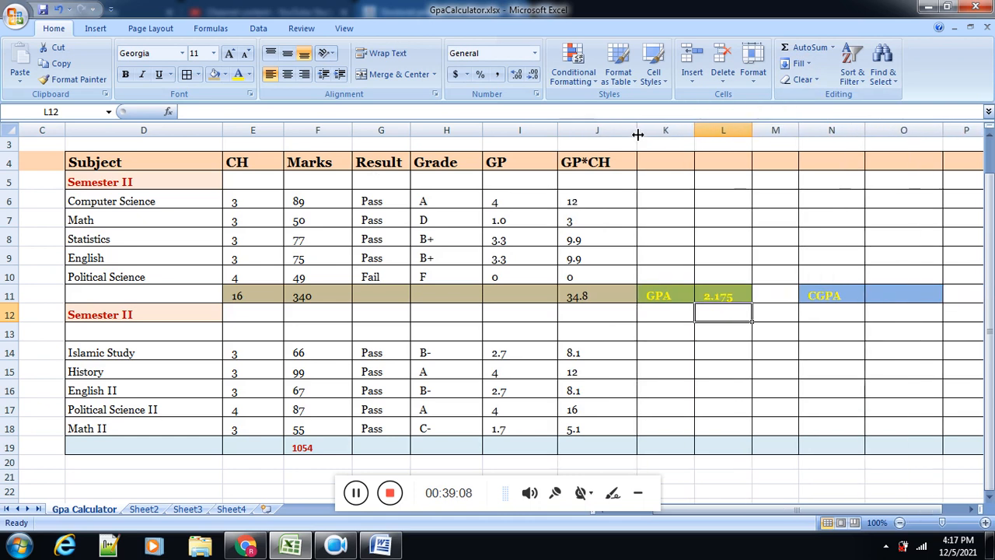
{"action": "left_click", "coordinate": [724, 295]}
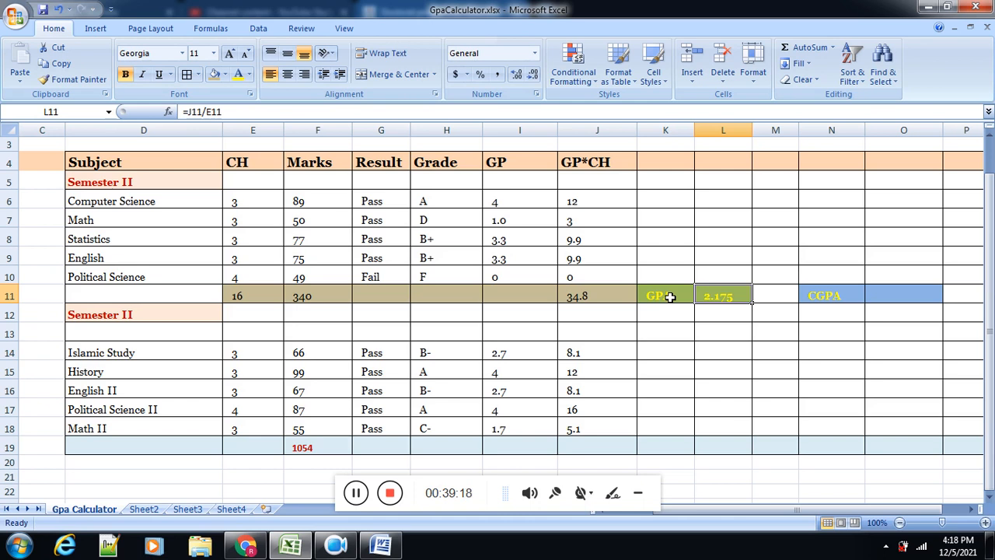
Step: Enter the formula =J11/E11 in O11, beside the CGPA label, to calculate the first semester's CGPA
{"action": "left_click", "coordinate": [889, 293]}
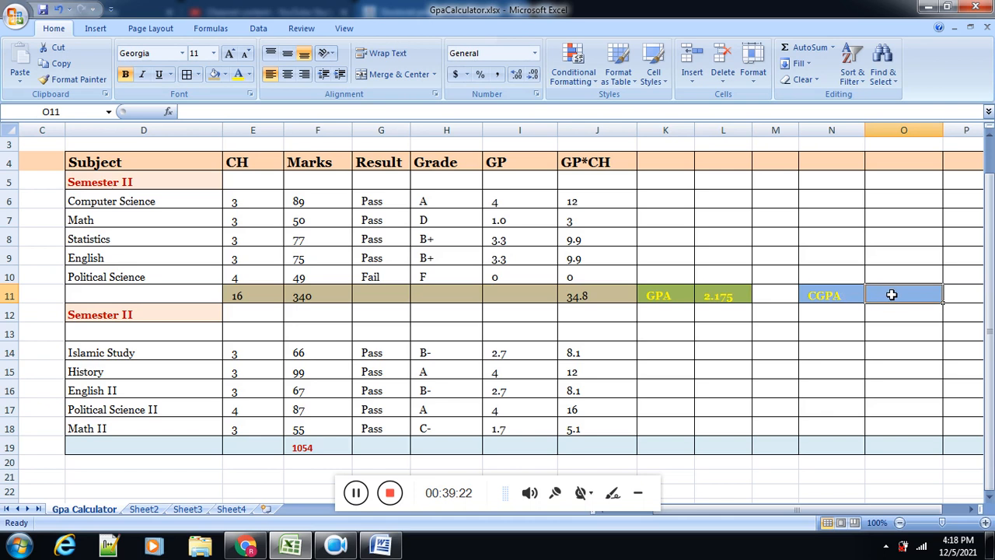
{"action": "type", "text": "="}
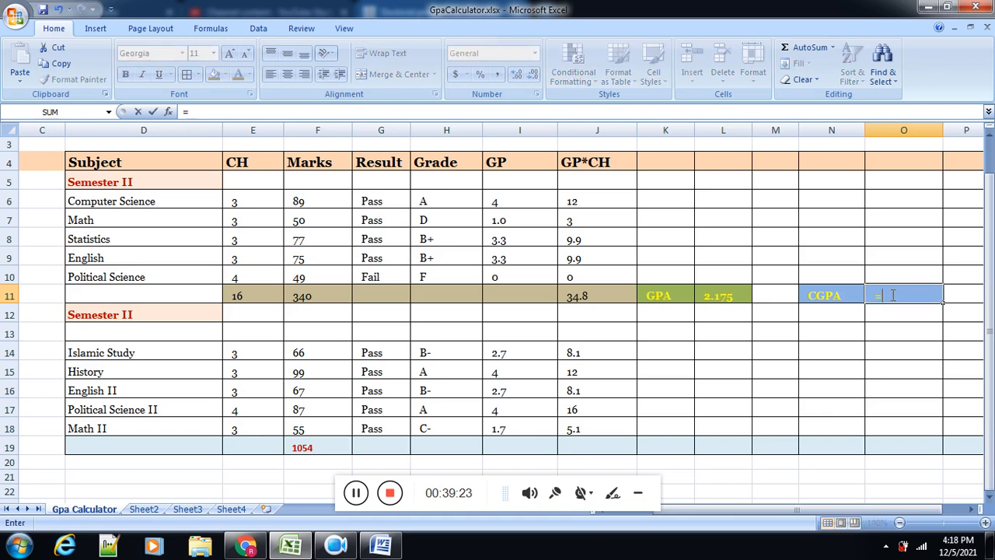
{"action": "left_click", "coordinate": [589, 294]}
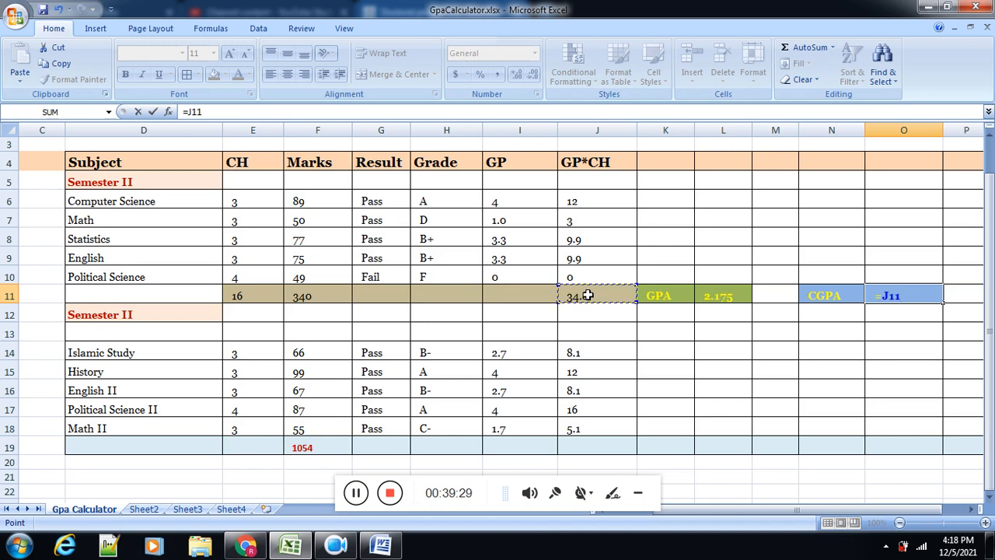
{"action": "type", "text": "/"}
{"action": "left_click", "coordinate": [245, 295]}
{"action": "key", "text": "Return"}
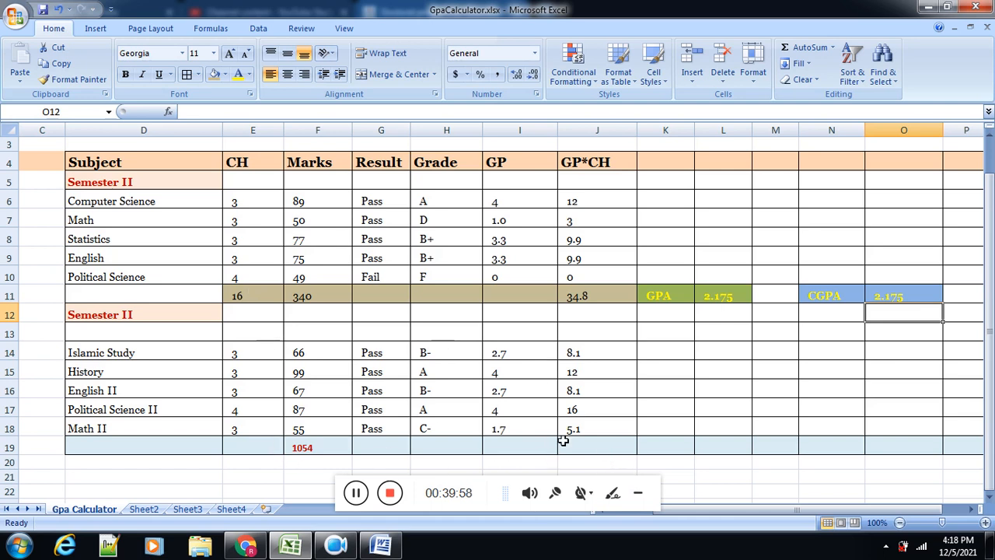
Step: Enter the formula =SUM(E14:E18) in E19 to total the second semester's credit hours
{"action": "left_click", "coordinate": [246, 444]}
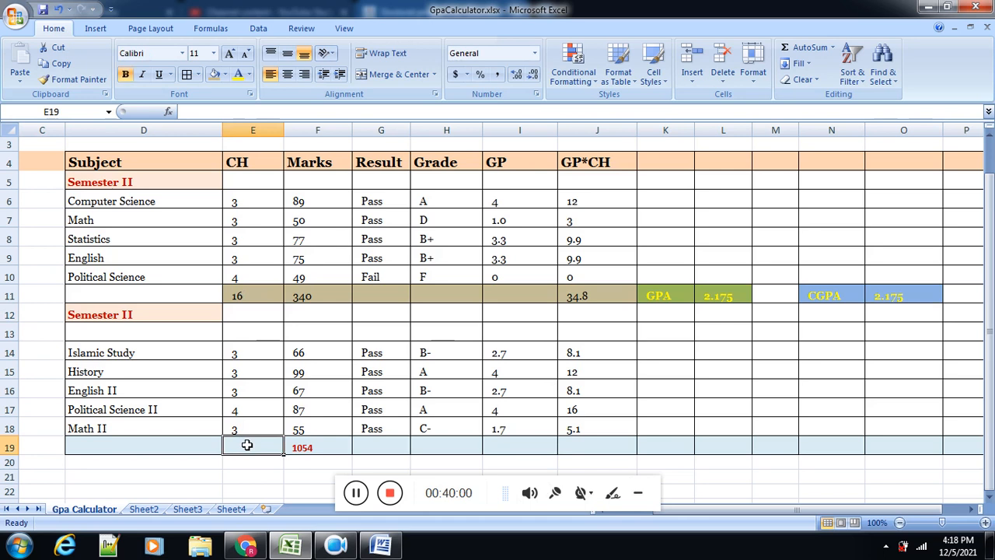
{"action": "type", "text": "="}
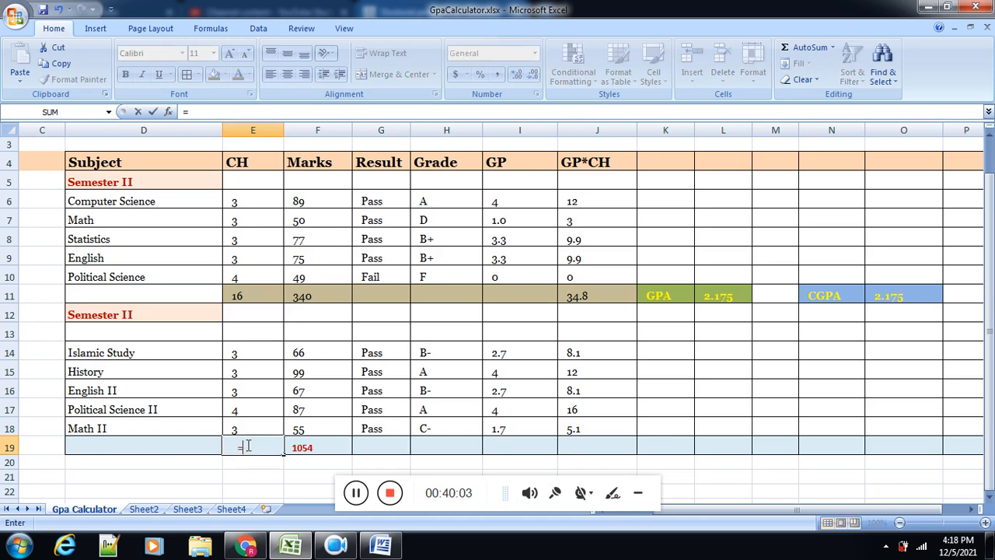
{"action": "type", "text": "sum("}
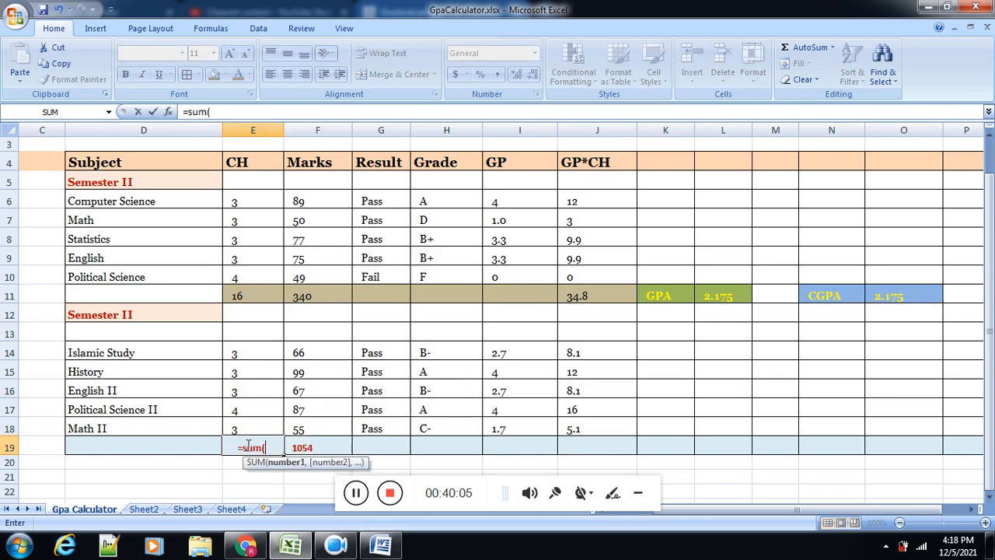
{"action": "left_click", "coordinate": [252, 354]}
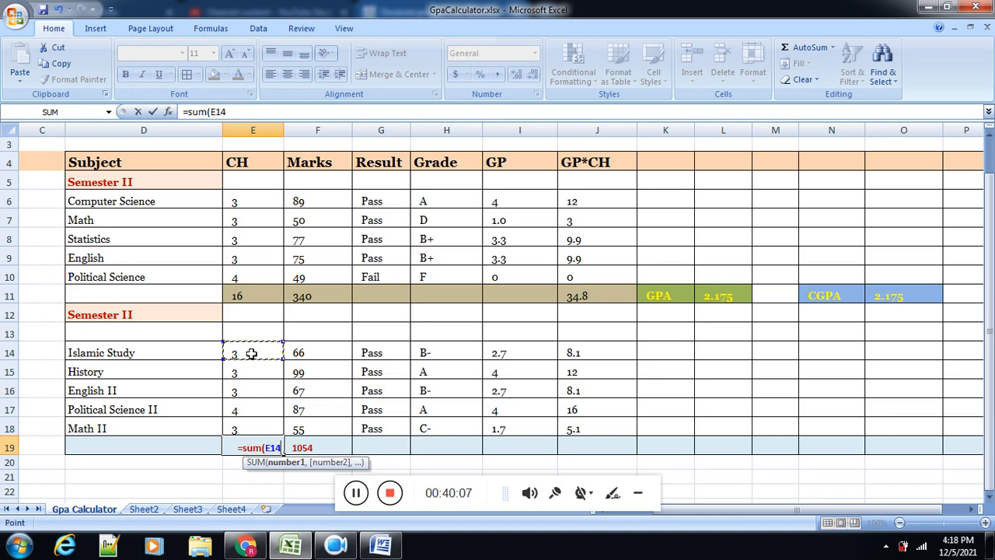
{"action": "left_click_drag", "start_coordinate": [249, 408], "coordinate": [252, 423]}
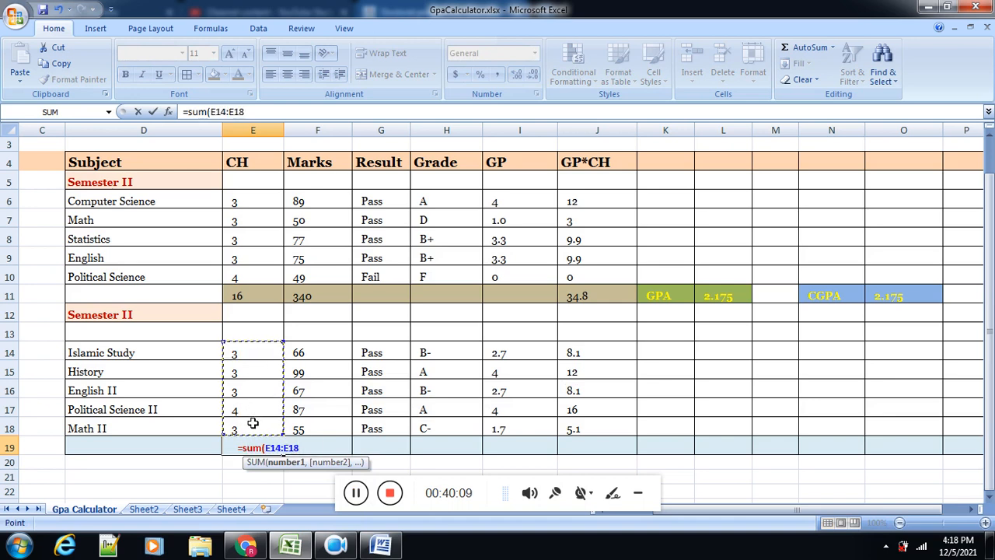
{"action": "type", "text": ")"}
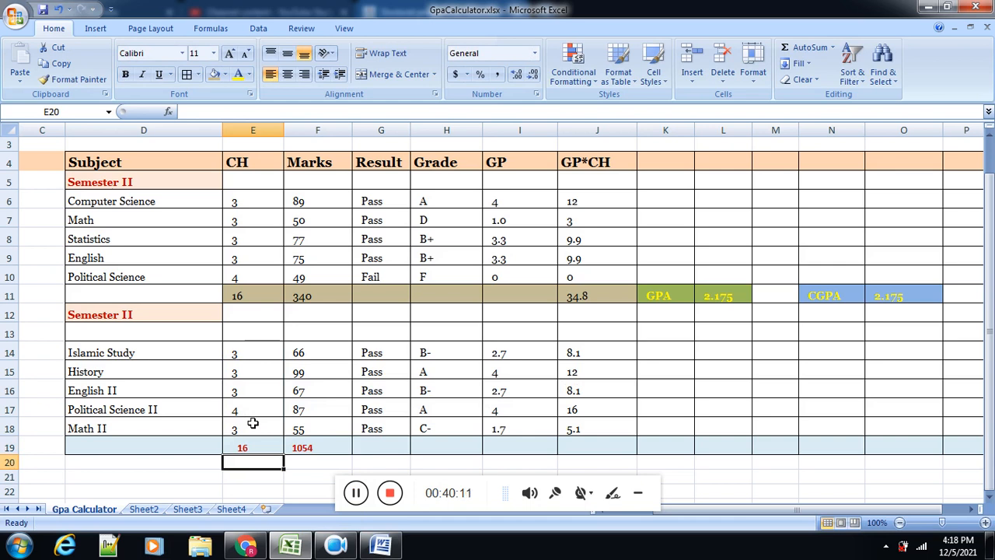
Step: Enter the formula =SUM(J14:J18) in J19 to total the second semester's GP*CH values
{"action": "left_click", "coordinate": [573, 448]}
{"action": "type", "text": "="}
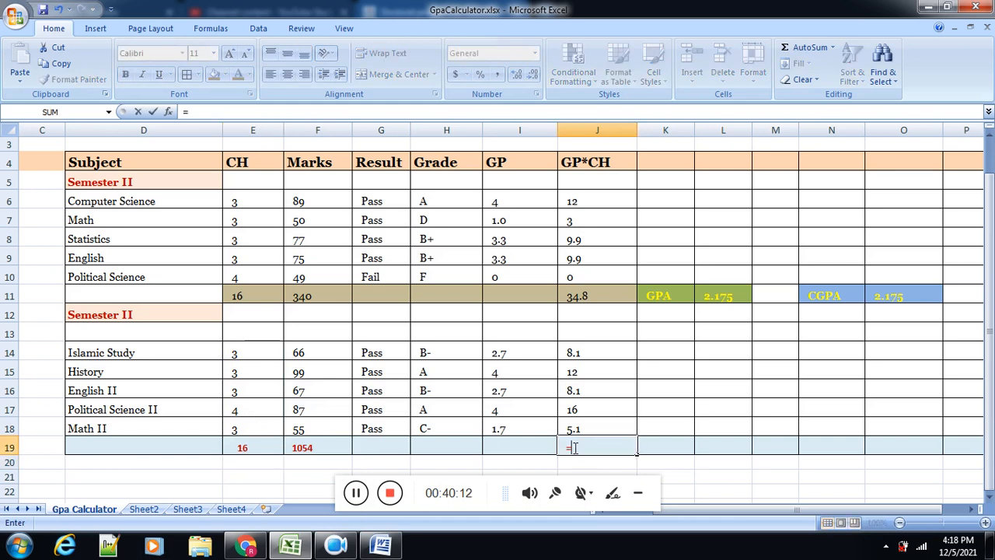
{"action": "type", "text": "sum("}
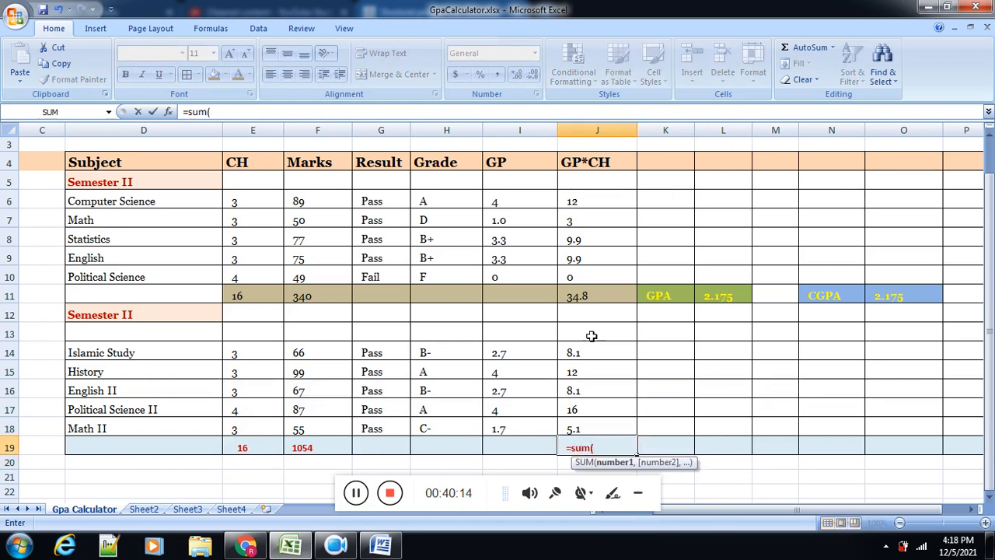
{"action": "left_click_drag", "start_coordinate": [589, 352], "coordinate": [595, 425]}
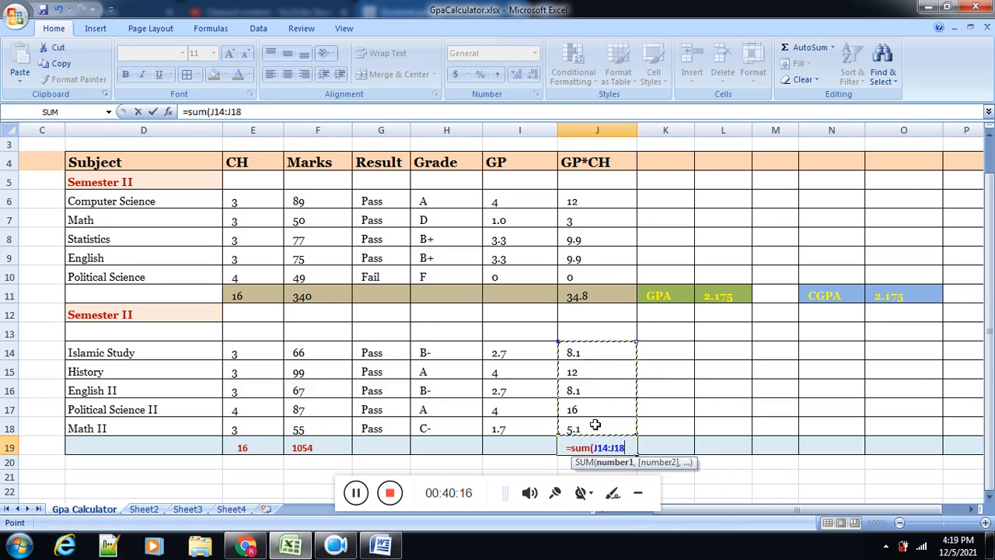
{"action": "type", "text": ")"}
{"action": "key", "text": "Return"}
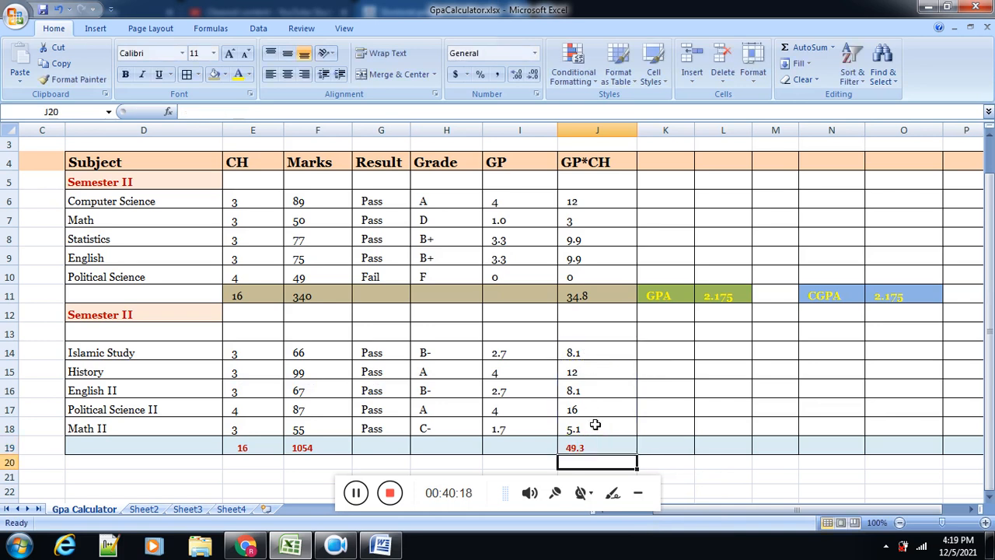
Step: Enter the formula =J19/E19 in L19 to calculate the second semester's GPA
{"action": "left_click", "coordinate": [722, 447]}
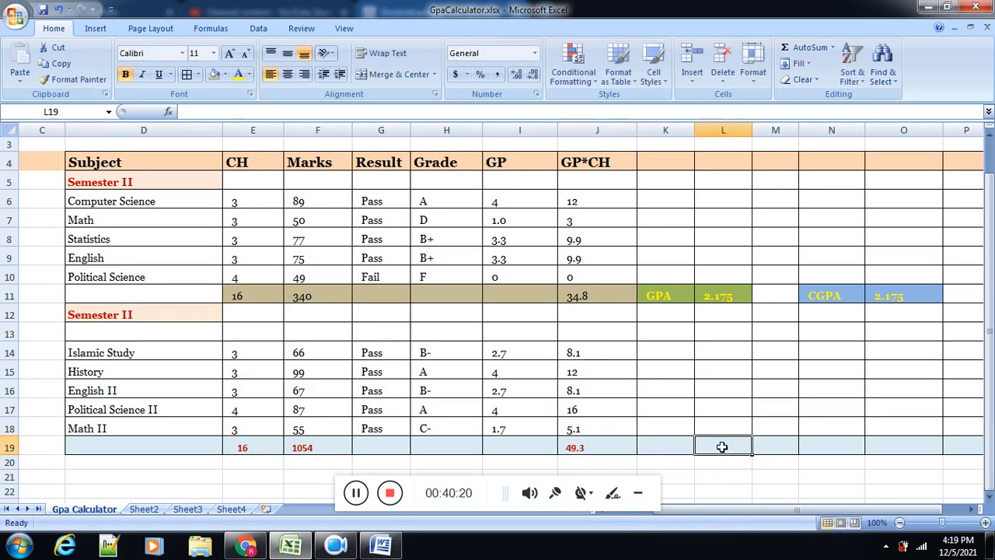
{"action": "type", "text": "="}
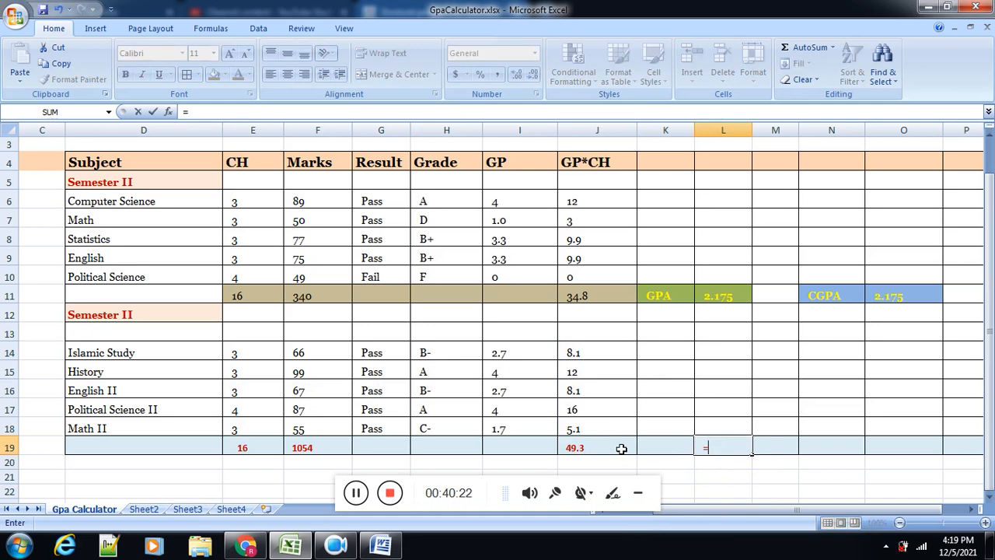
{"action": "left_click", "coordinate": [621, 448]}
{"action": "type", "text": "/"}
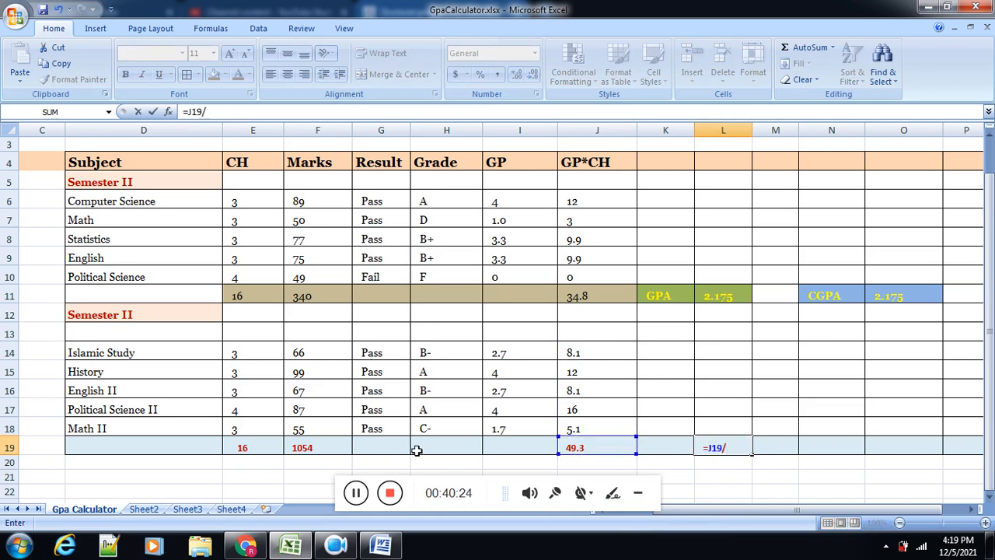
{"action": "left_click", "coordinate": [247, 445]}
{"action": "key", "text": "Return"}
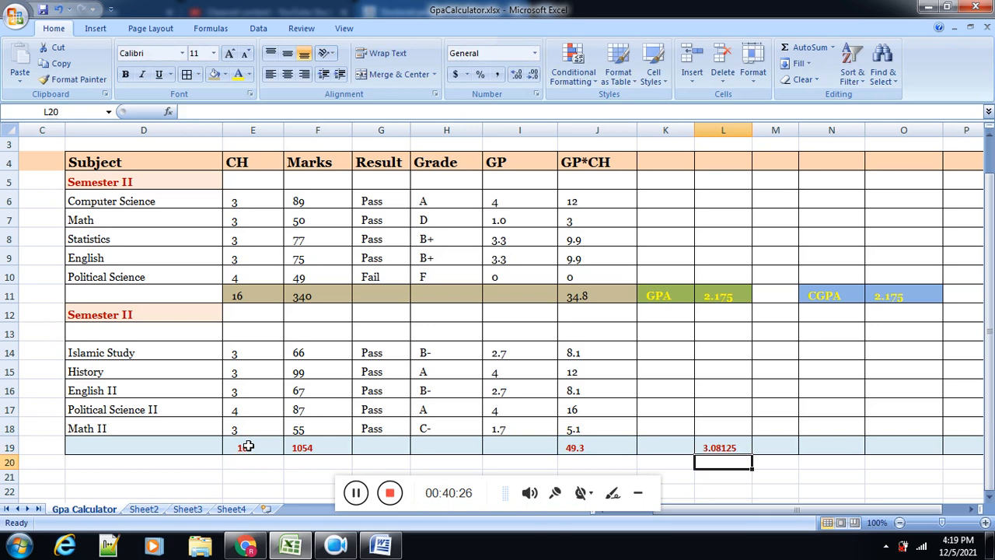
Step: Copy the GPA label from K11 into K19, beside the second semester's GPA value
{"action": "left_click", "coordinate": [676, 296]}
{"action": "key", "text": "ctrl+c"}
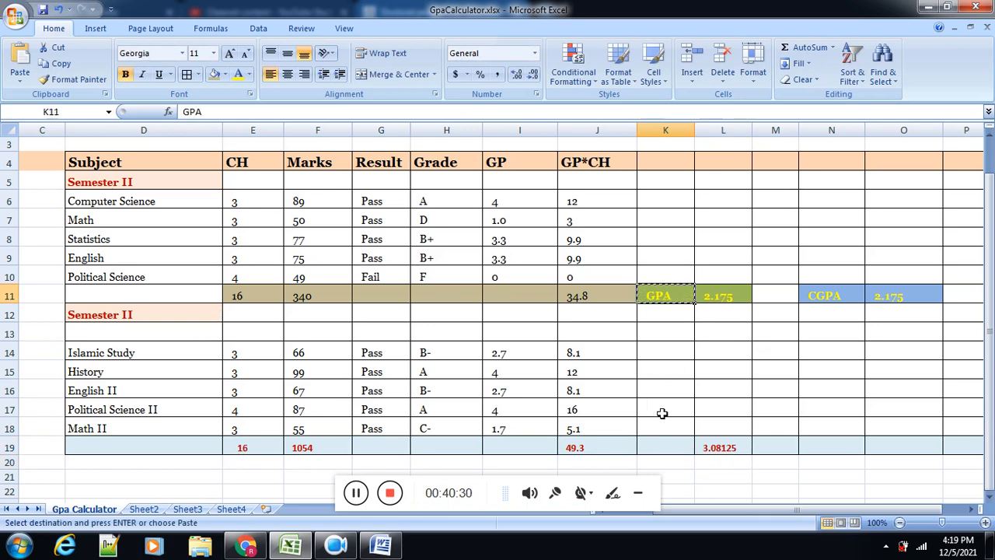
{"action": "left_click", "coordinate": [666, 446]}
{"action": "key", "text": "ctrl+v"}
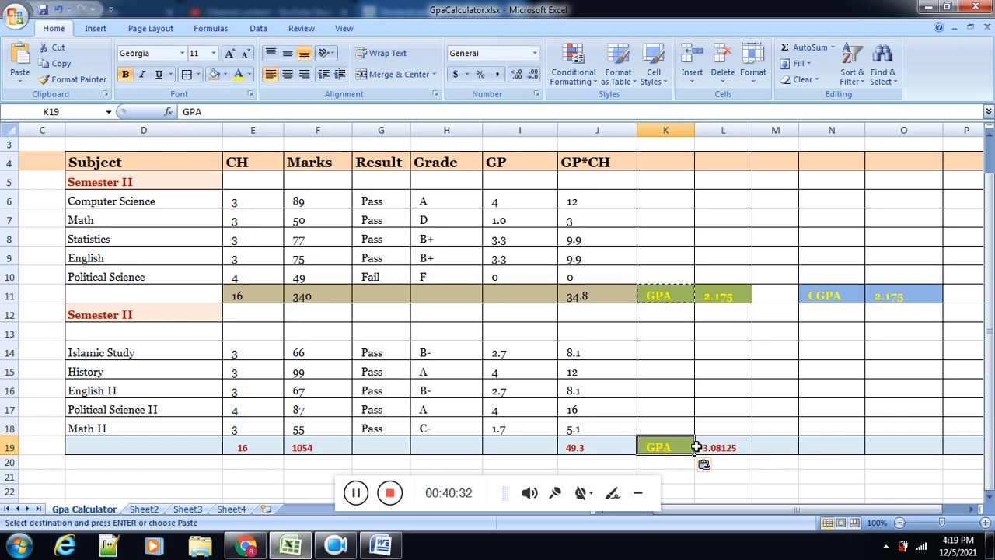
Step: Apply the formatting of the first semester's GPA value in L11 to L19 with Format Painter
{"action": "left_click", "coordinate": [719, 447]}
{"action": "left_click", "coordinate": [725, 297]}
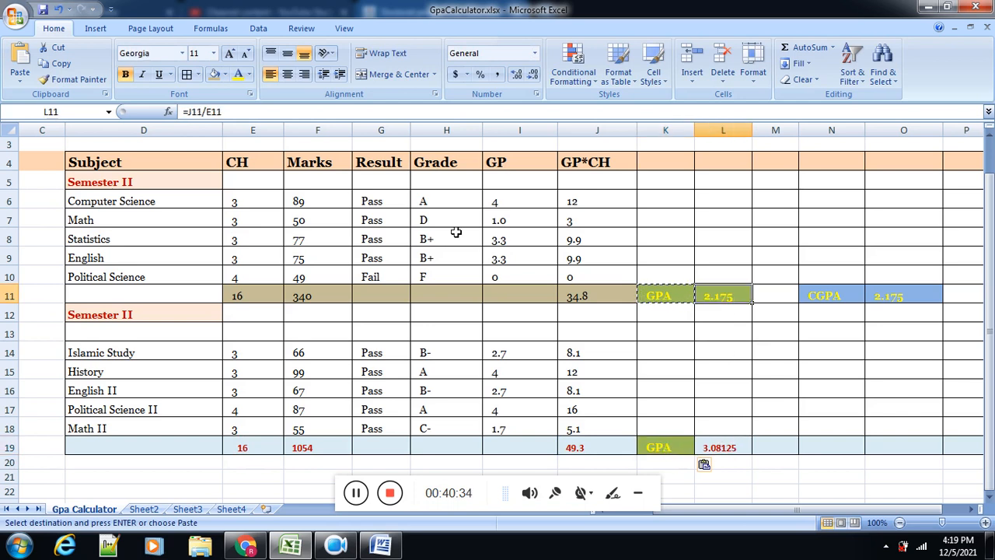
{"action": "left_click", "coordinate": [74, 79]}
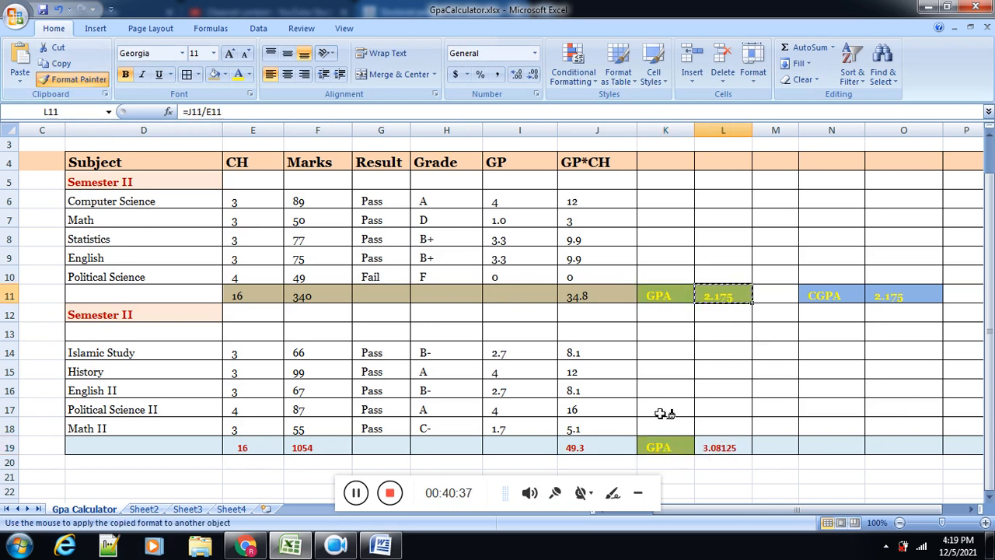
{"action": "left_click", "coordinate": [735, 447]}
{"action": "left_click", "coordinate": [774, 445]}
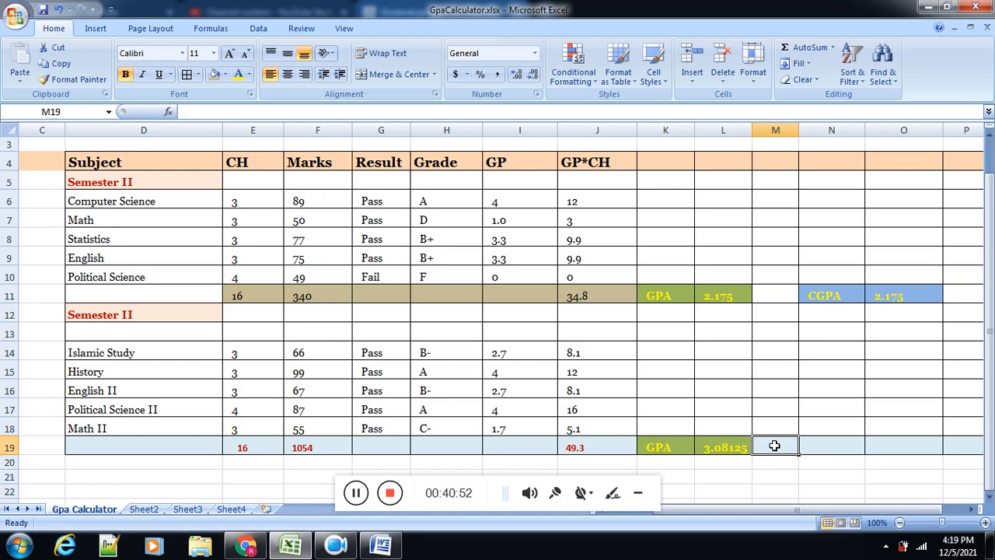
Step: Enter the formula =(J11+J19)/(E11+E19) in O19 to calculate the CGPA across both semesters
{"action": "left_click", "coordinate": [880, 444]}
{"action": "type", "text": "="}
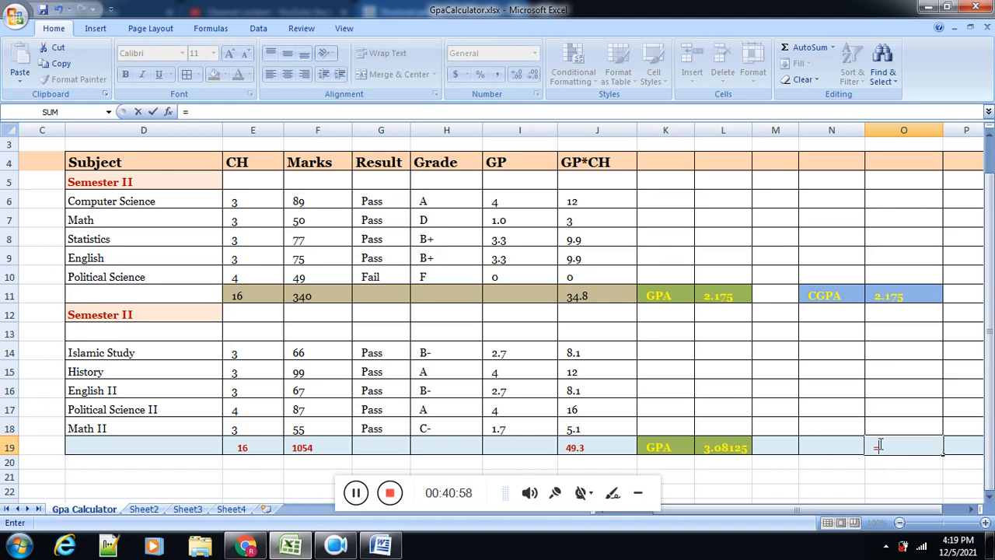
{"action": "type", "text": "("}
{"action": "left_click", "coordinate": [593, 299]}
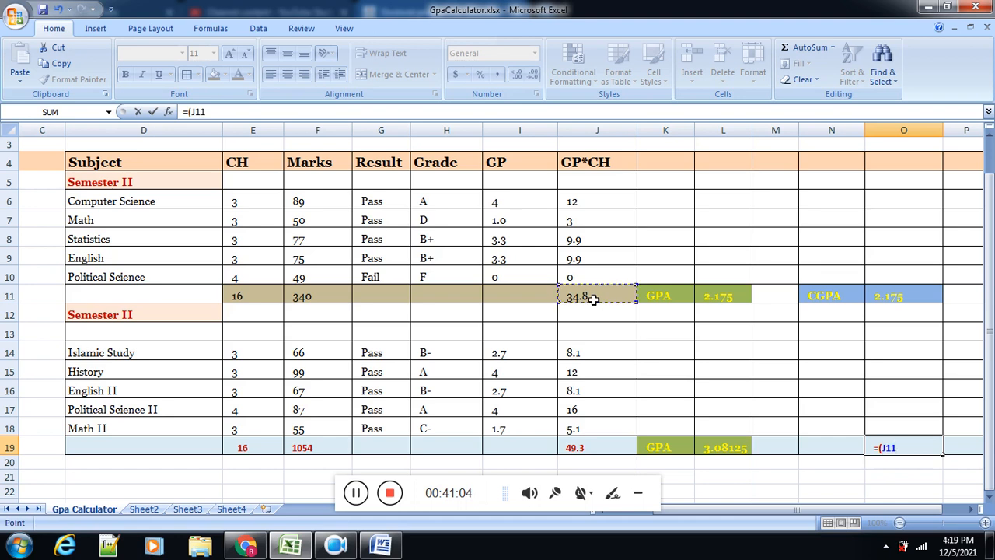
{"action": "type", "text": "+"}
{"action": "left_click", "coordinate": [583, 444]}
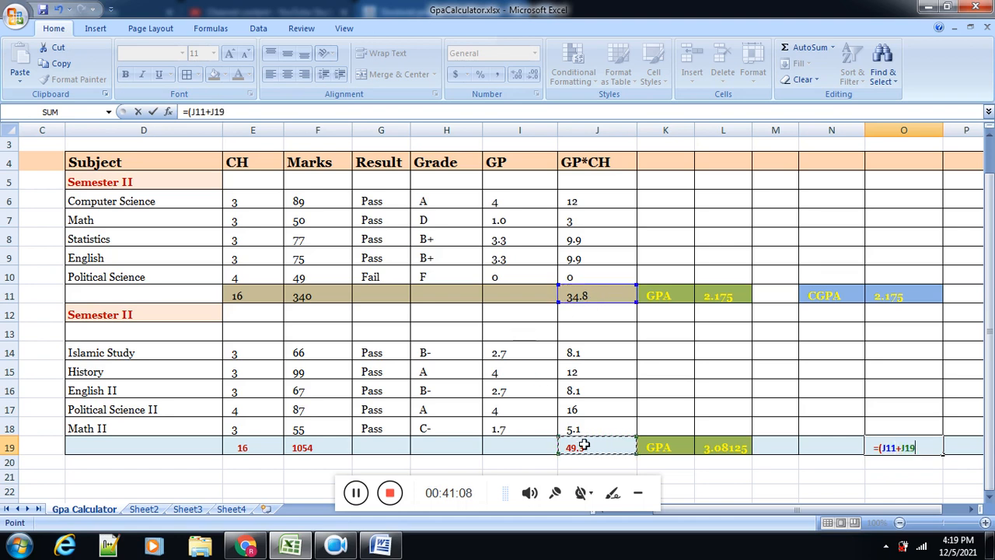
{"action": "type", "text": ")/"}
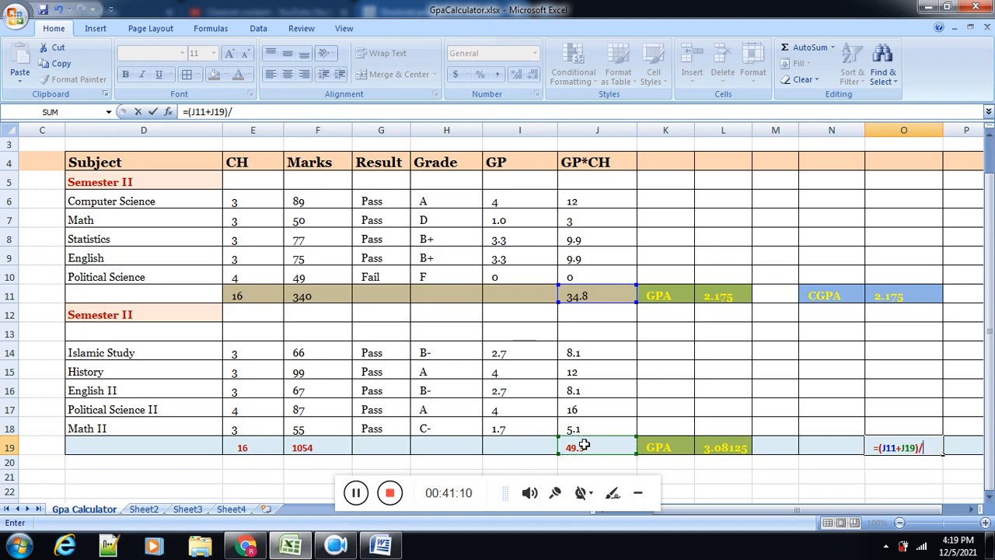
{"action": "left_click", "coordinate": [237, 292]}
{"action": "key", "text": "BackSpace"}
{"action": "key", "text": "BackSpace"}
{"action": "key", "text": "BackSpace"}
{"action": "left_click", "coordinate": [254, 292]}
{"action": "type", "text": "+"}
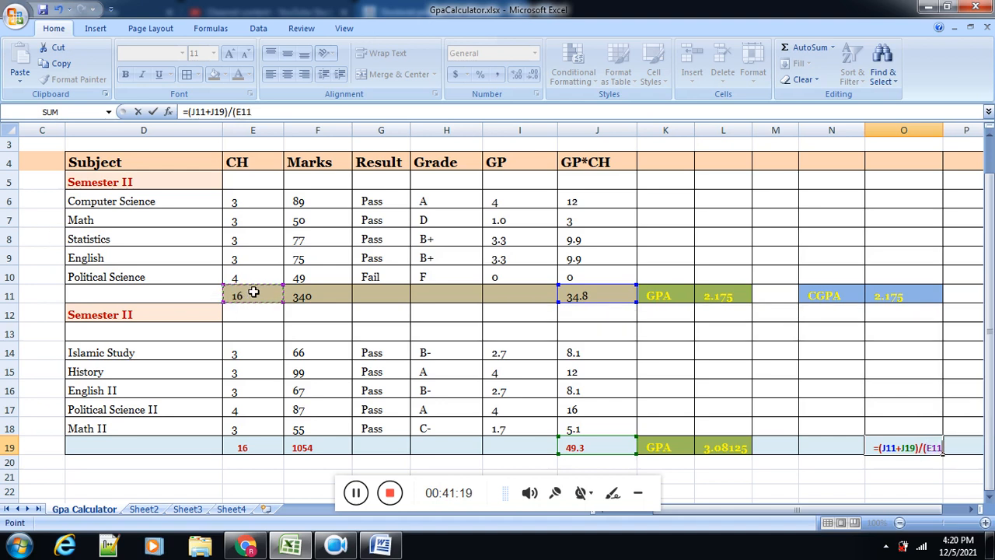
{"action": "left_click", "coordinate": [257, 447]}
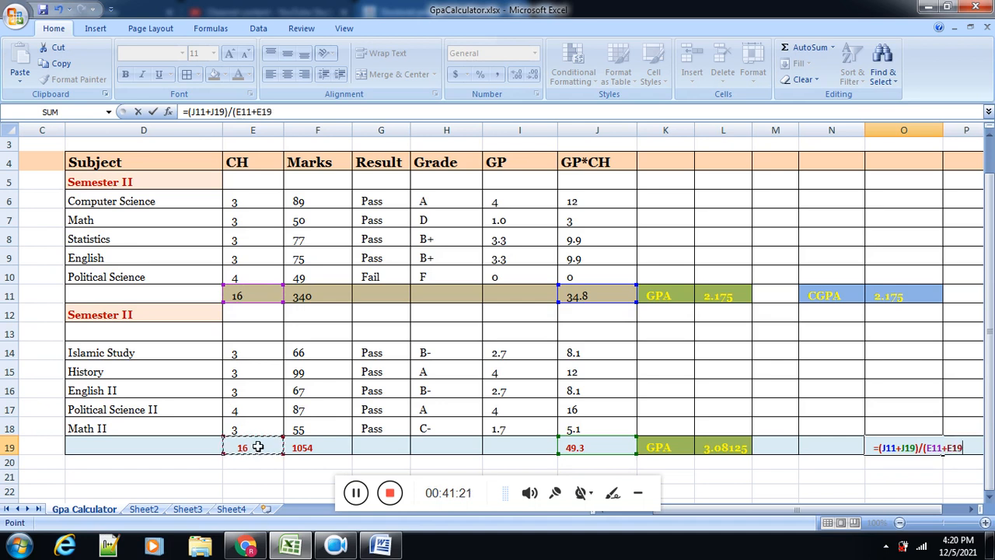
{"action": "type", "text": ")"}
{"action": "key", "text": "Return"}
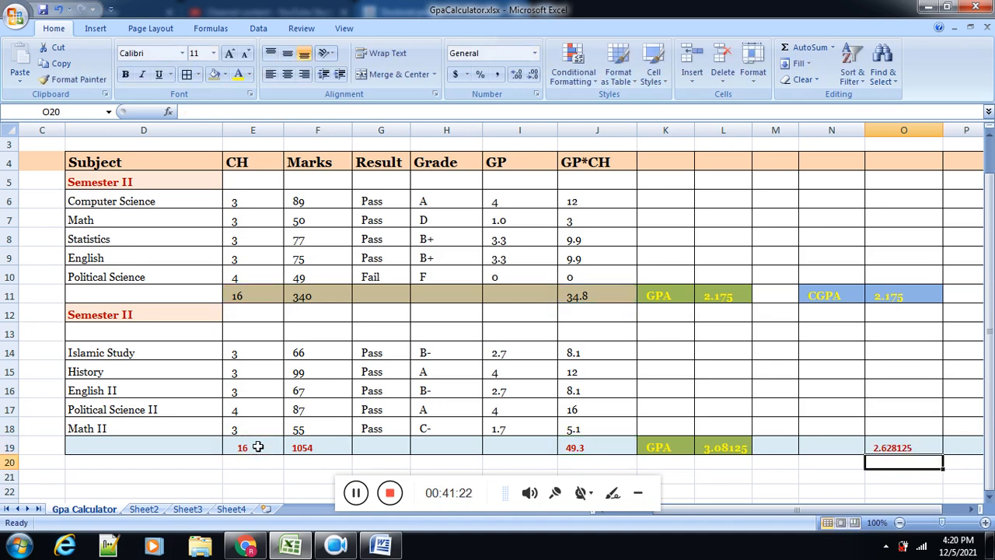
Step: Apply the formatting of the CGPA label in N11 to N19 and enter the label CGPA there
{"action": "left_click", "coordinate": [827, 300]}
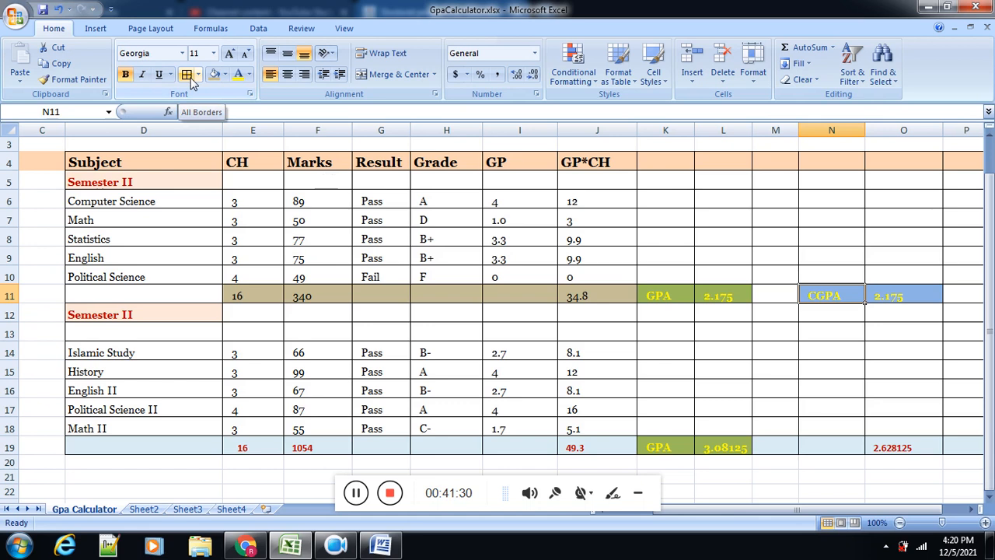
{"action": "left_click", "coordinate": [74, 79]}
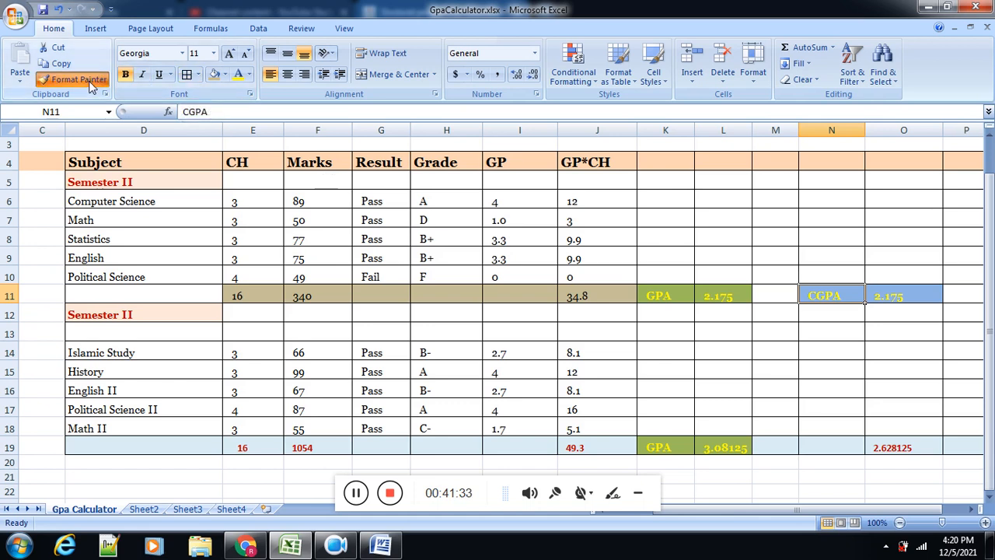
{"action": "left_click", "coordinate": [818, 442]}
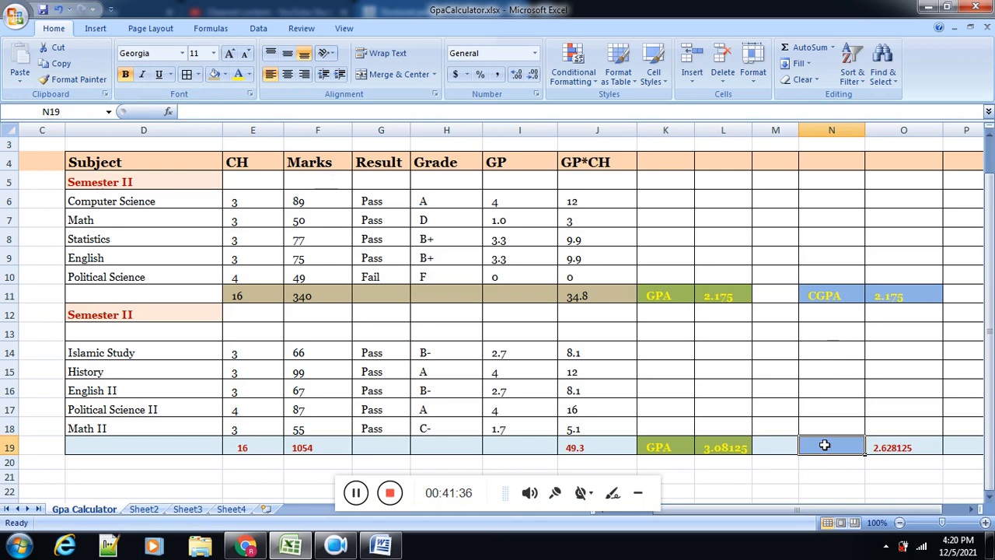
{"action": "type", "text": "CGPA"}
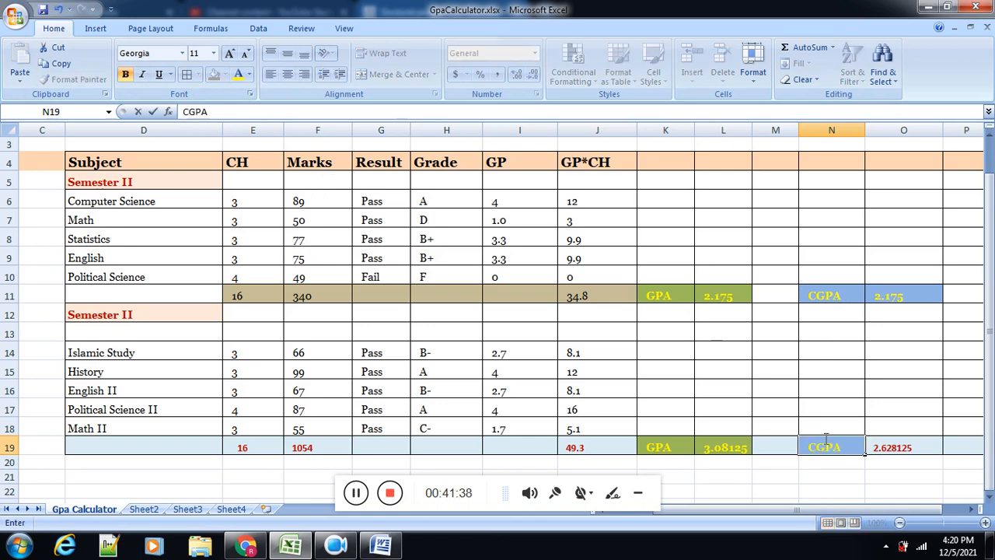
Step: Apply the formatting of the first CGPA value in O11 to the CGPA result in O19
{"action": "left_click", "coordinate": [917, 290]}
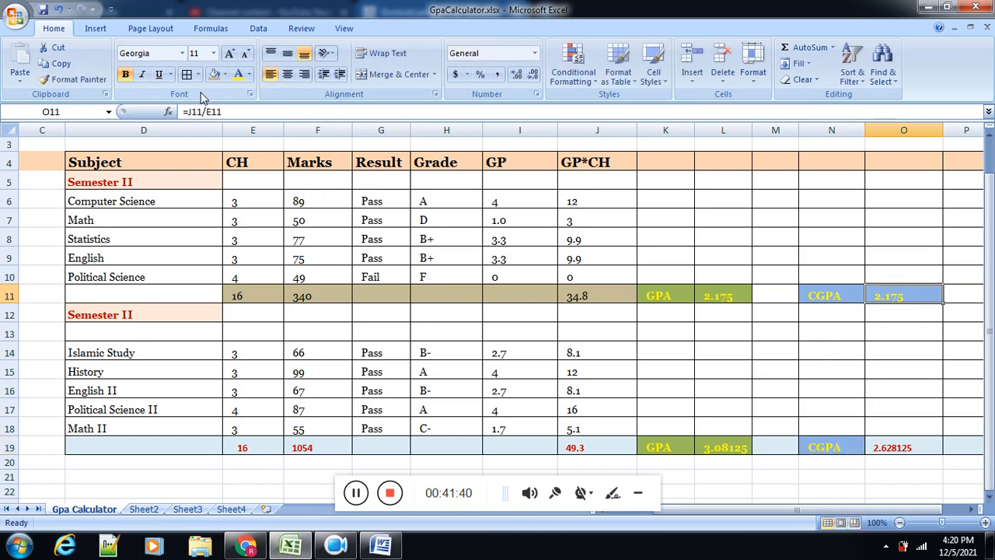
{"action": "left_click", "coordinate": [100, 81]}
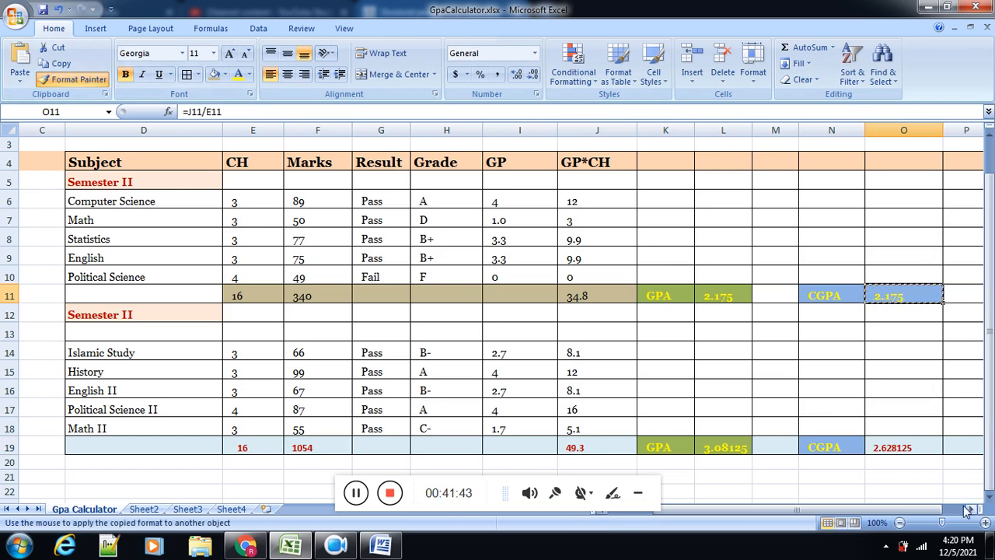
{"action": "left_click", "coordinate": [923, 448]}
{"action": "left_click", "coordinate": [898, 475]}
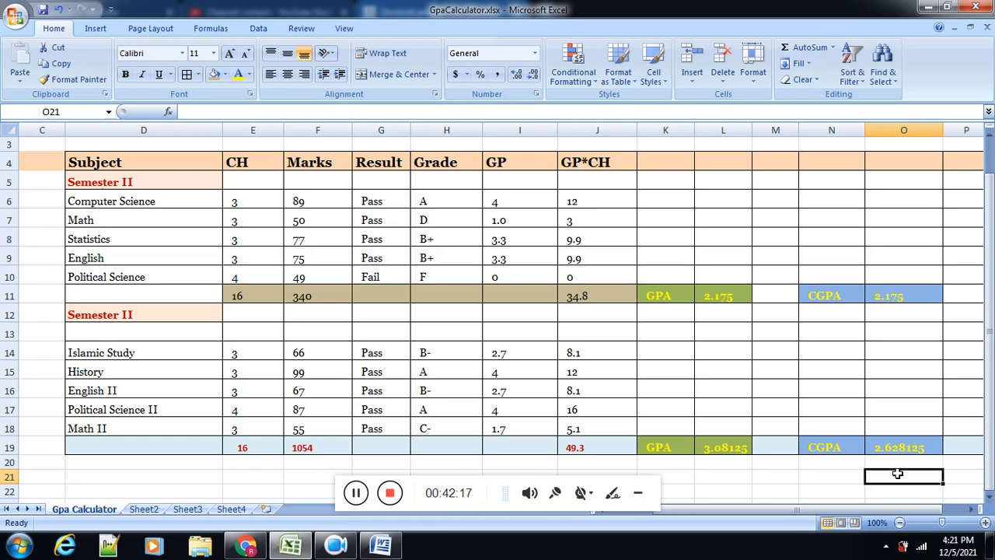
Step: Enter the text opm in J22, below the second semester's totals
{"action": "left_click_drag", "start_coordinate": [991, 395], "coordinate": [990, 416]}
{"action": "left_click", "coordinate": [989, 496]}
{"action": "left_click", "coordinate": [990, 496]}
{"action": "left_click", "coordinate": [990, 496]}
{"action": "left_click", "coordinate": [989, 496]}
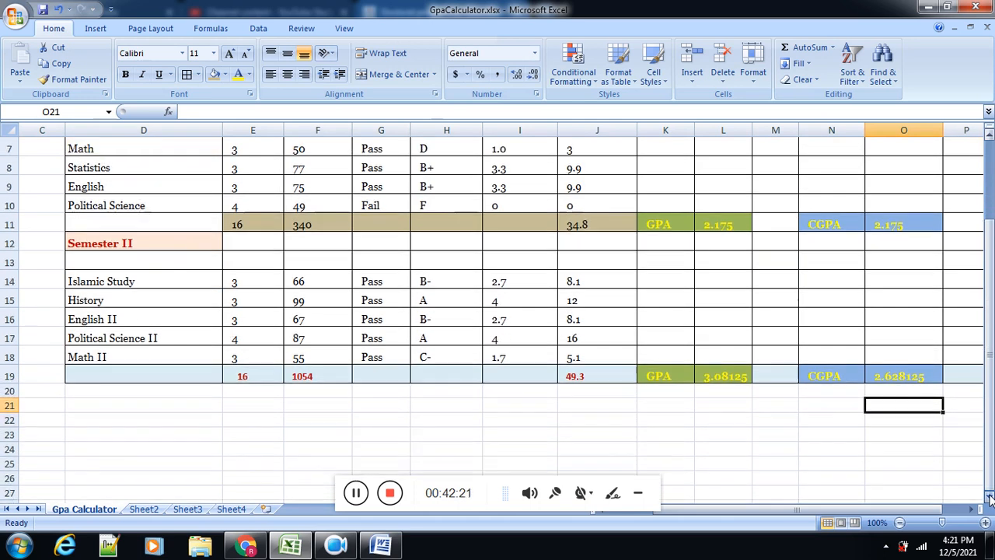
{"action": "left_click", "coordinate": [605, 419]}
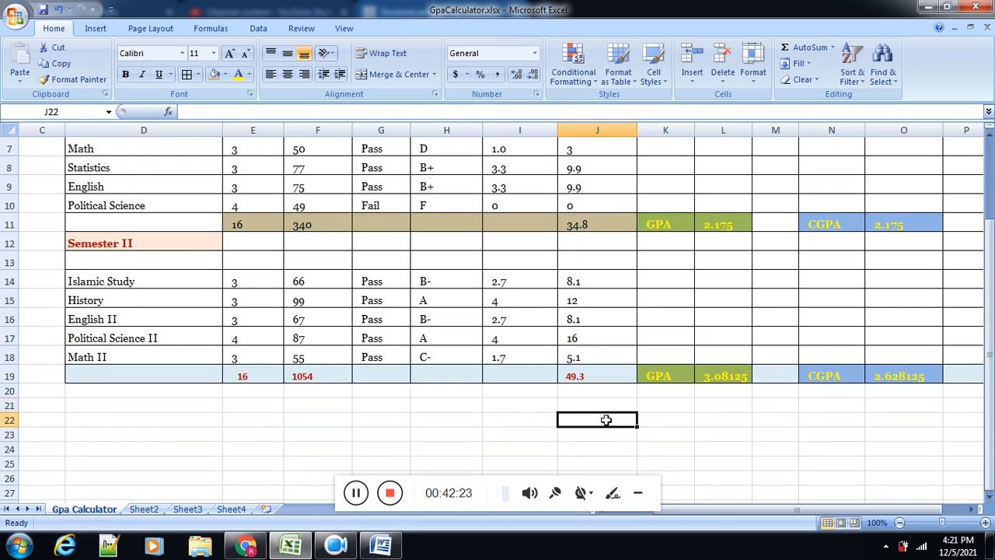
{"action": "type", "text": "opm"}
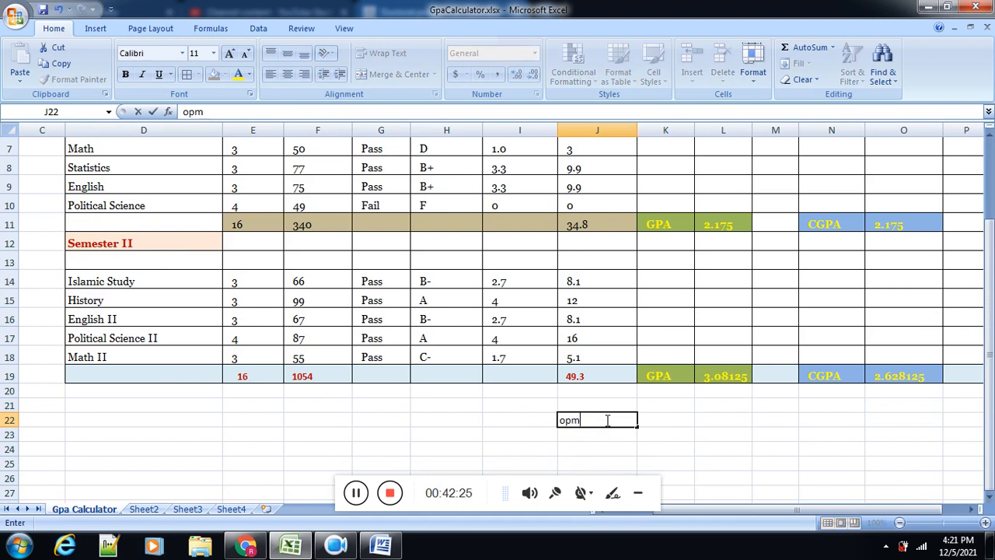
{"action": "left_click", "coordinate": [675, 424]}
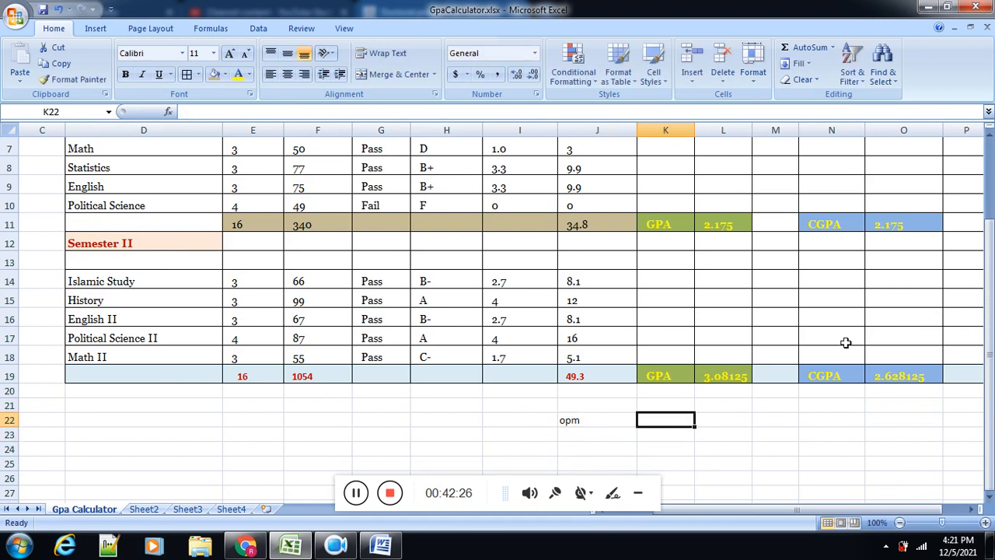
{"action": "left_click", "coordinate": [353, 498]}
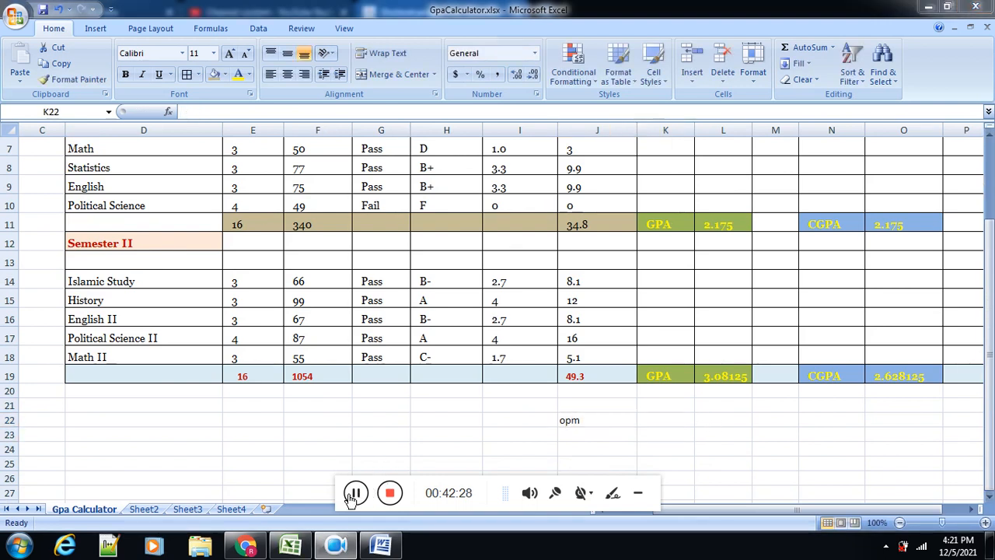
{"action": "left_click", "coordinate": [993, 377]}
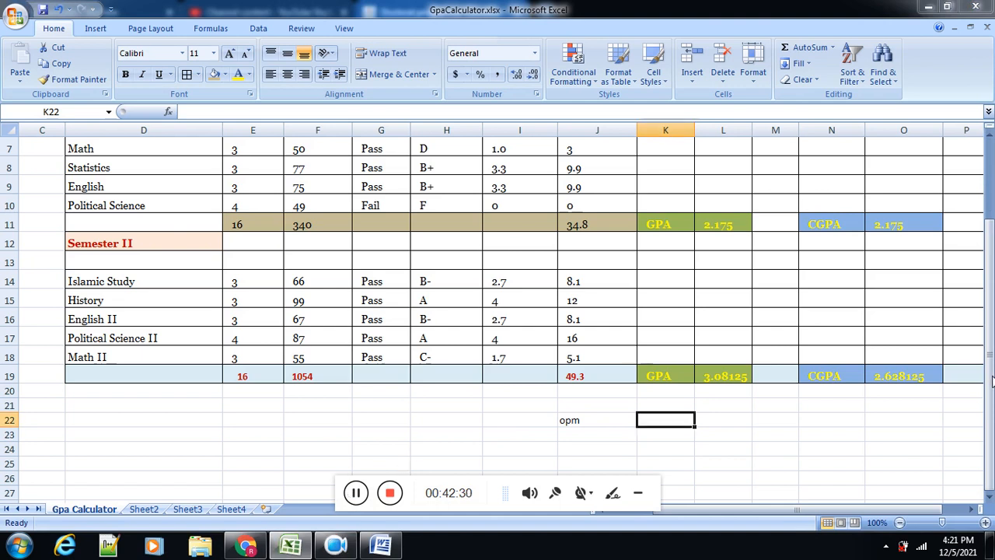
Step: Insert a new column K directly after the GP*CH column and select its header cell K4
{"action": "left_click_drag", "start_coordinate": [993, 332], "coordinate": [992, 250]}
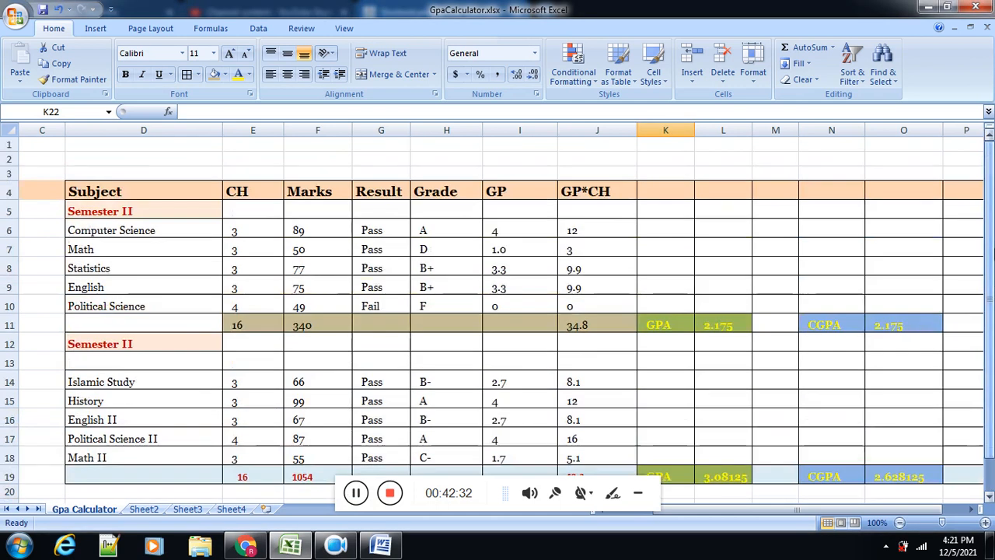
{"action": "left_click", "coordinate": [519, 130]}
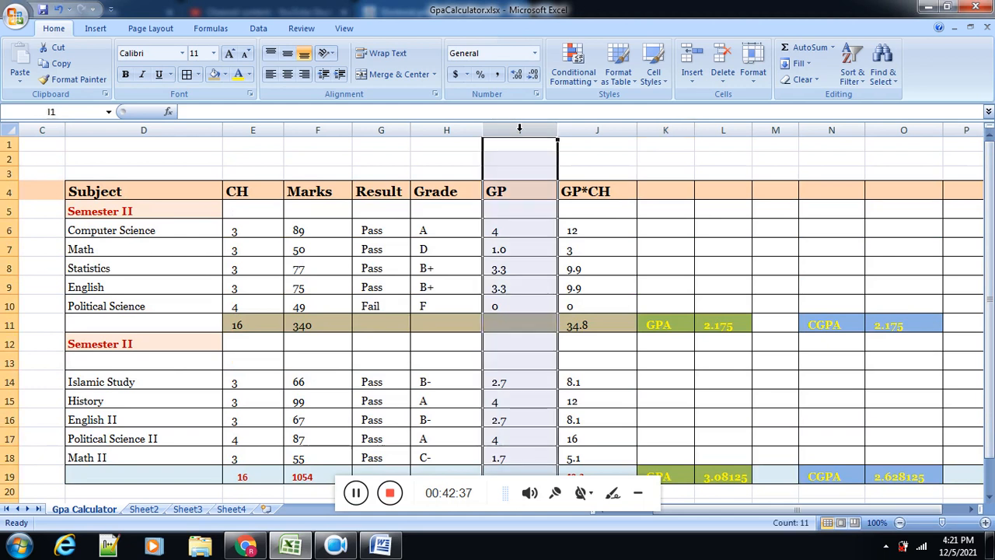
{"action": "left_click", "coordinate": [681, 127]}
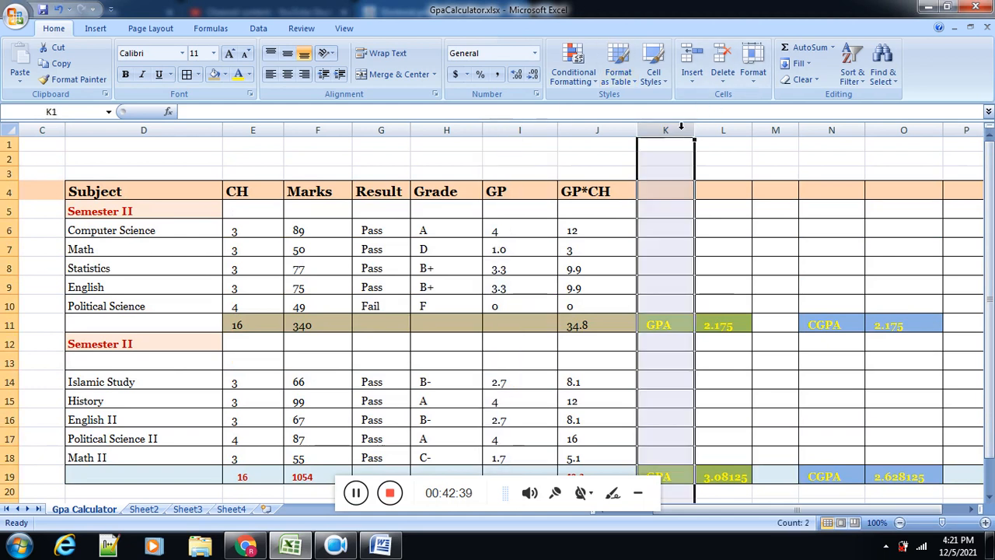
{"action": "right_click", "coordinate": [681, 128]}
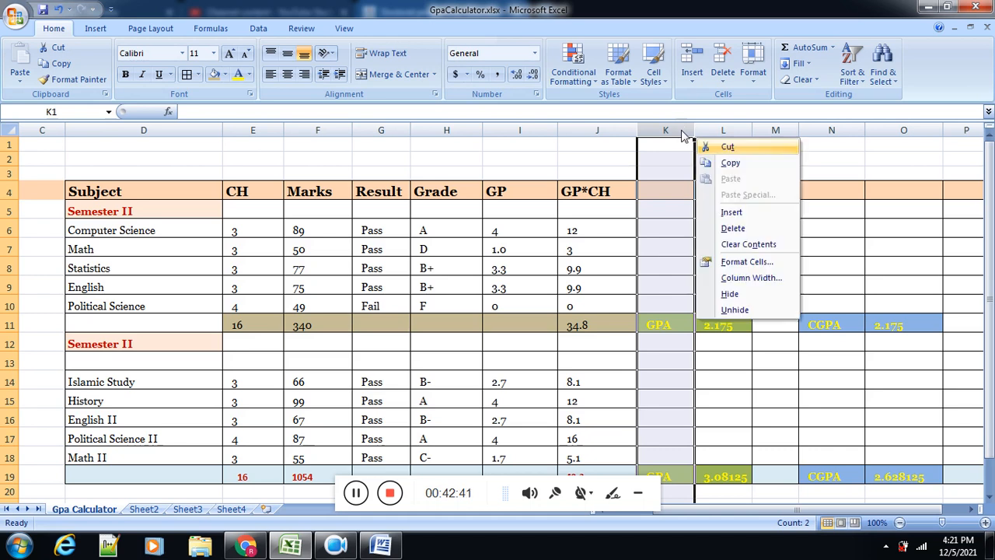
{"action": "left_click", "coordinate": [718, 208]}
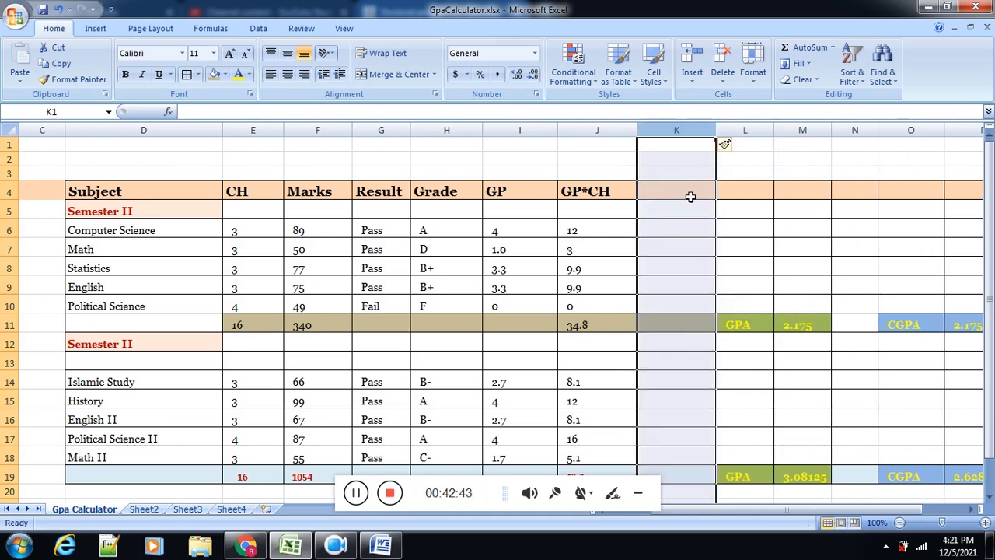
{"action": "left_click", "coordinate": [684, 193]}
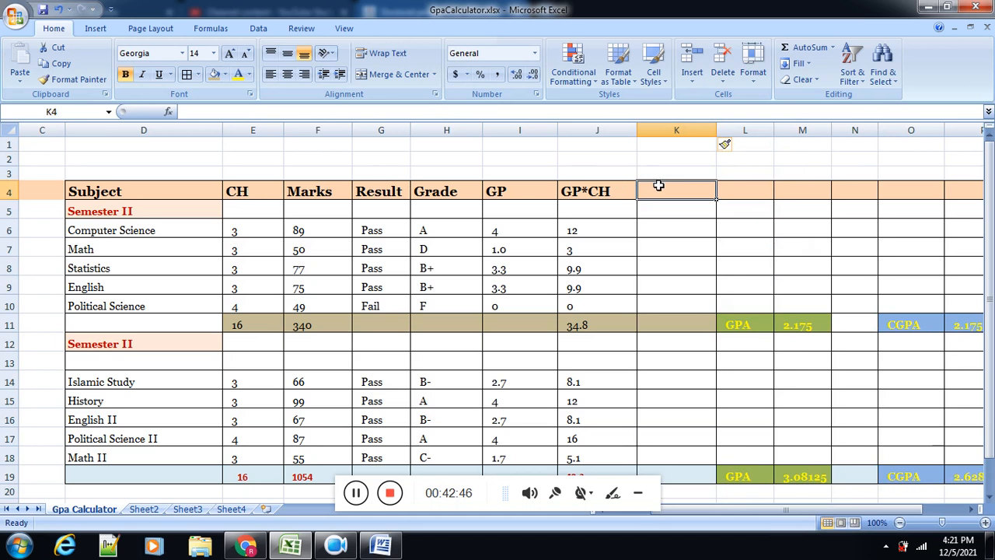
Step: Enter the heading marks*CH in K4, the header cell of the new column
{"action": "type", "text": "marks"}
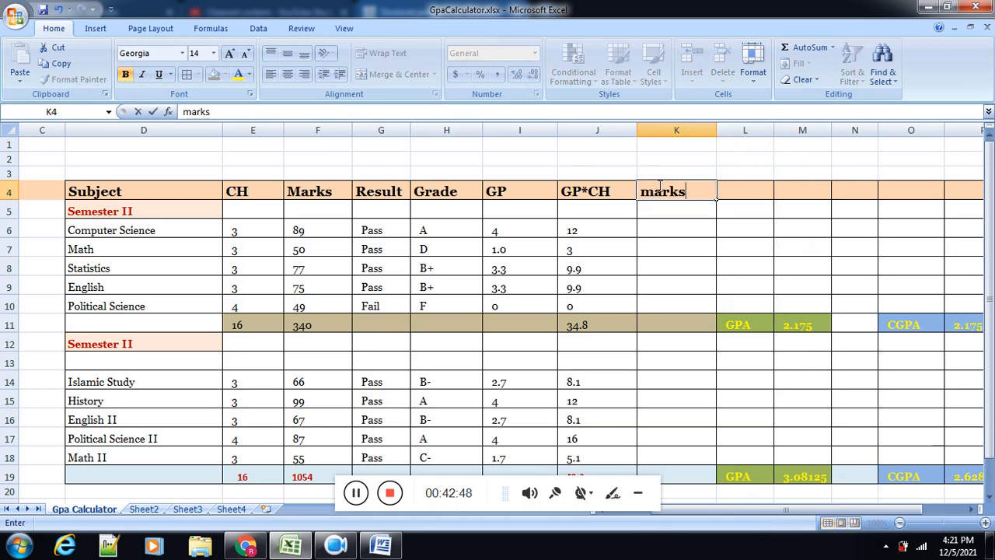
{"action": "type", "text": "*CH"}
{"action": "key", "text": "Return"}
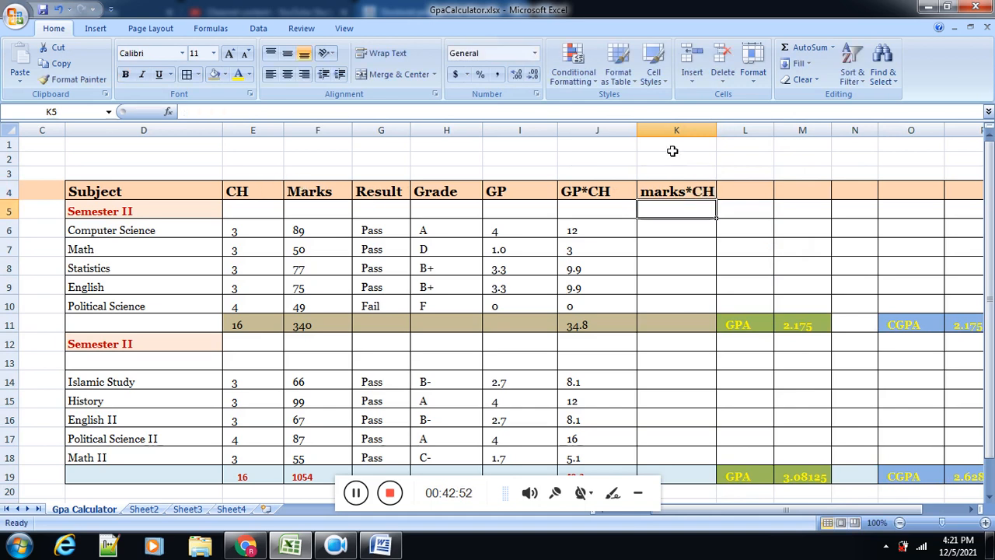
Step: Enter the formula =F6*E6 in K6 to multiply Computer Science's marks by its credit hours
{"action": "left_click", "coordinate": [692, 231]}
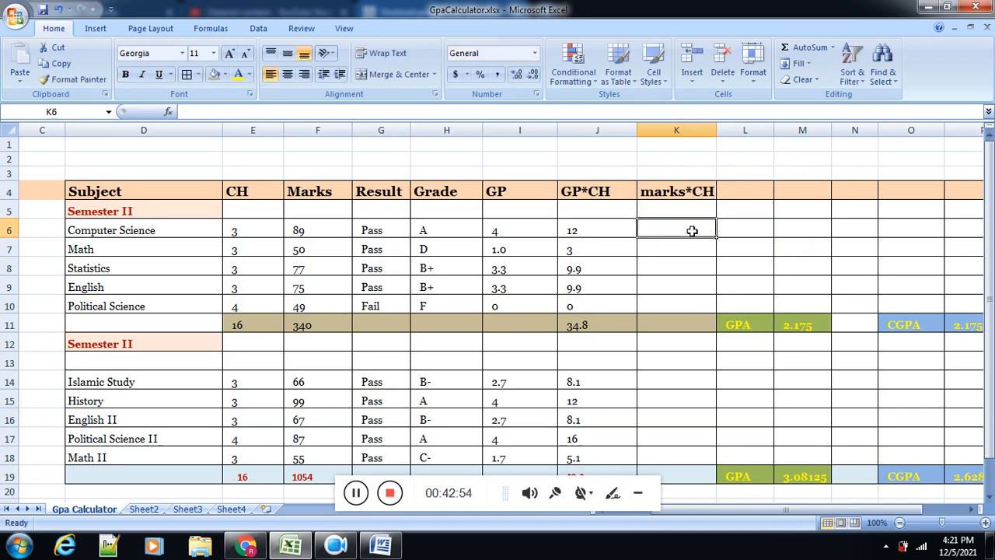
{"action": "type", "text": "="}
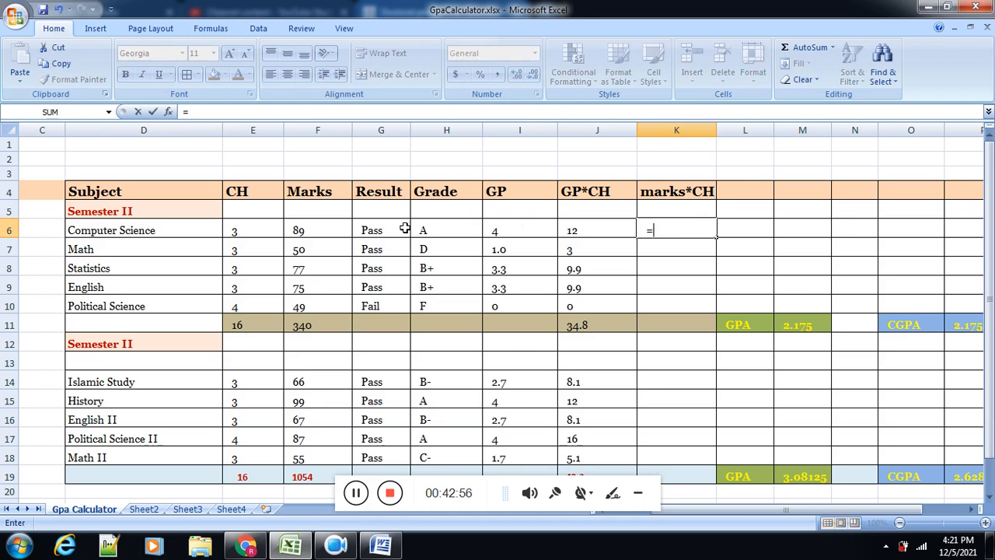
{"action": "left_click", "coordinate": [326, 231]}
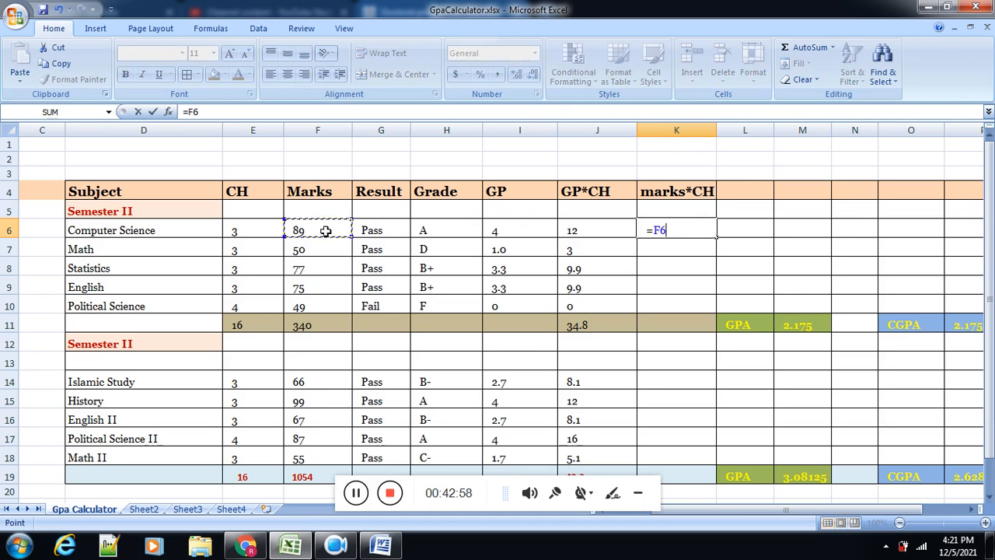
{"action": "type", "text": "*"}
{"action": "left_click", "coordinate": [231, 231]}
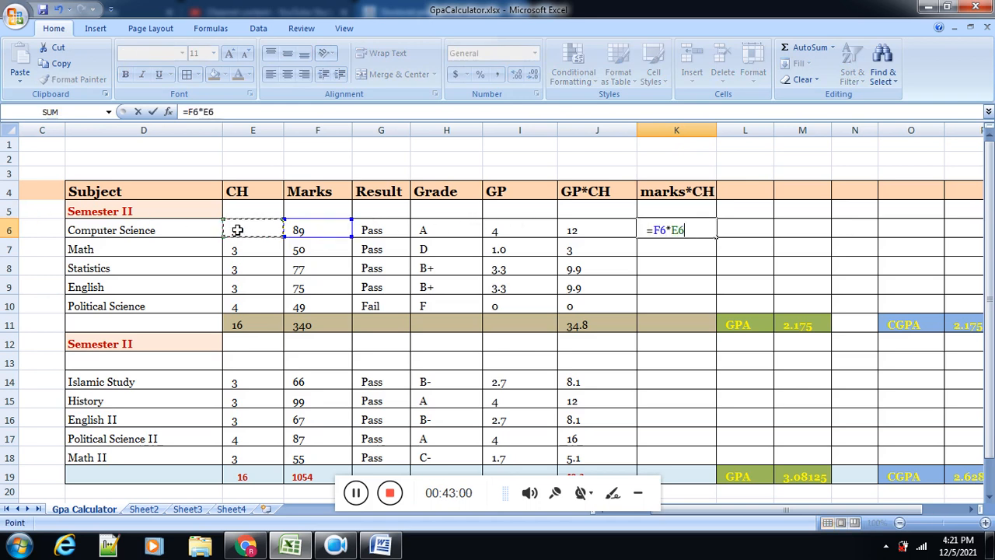
{"action": "key", "text": "Return"}
Step: Fill the K6 formula down to K18 and clear K11:K13 between the two semesters
{"action": "left_click", "coordinate": [700, 230]}
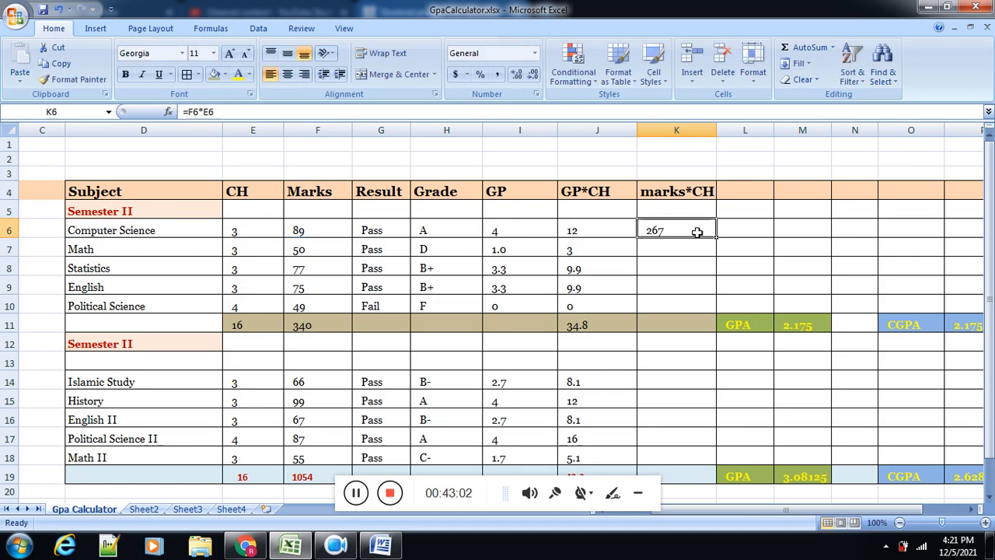
{"action": "left_click_drag", "start_coordinate": [715, 239], "coordinate": [690, 415]}
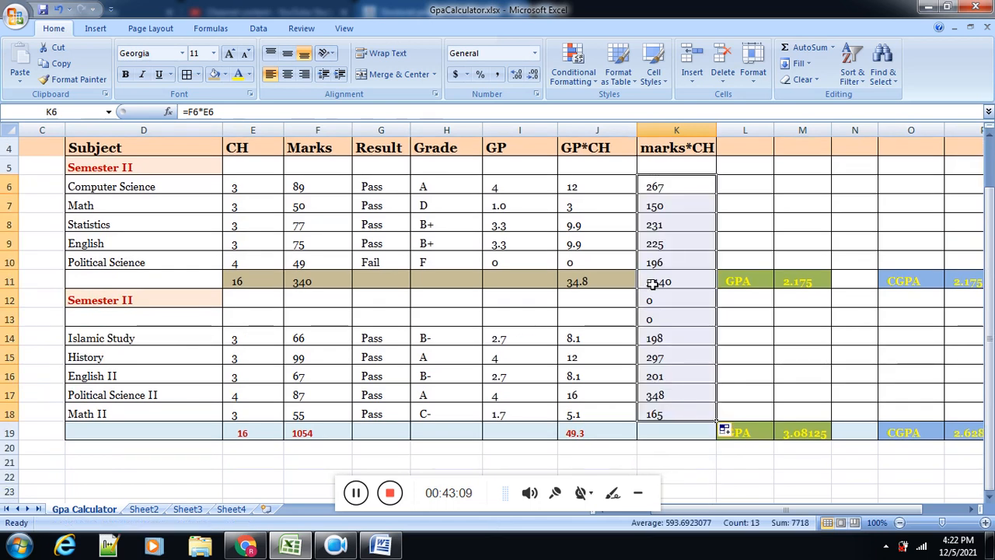
{"action": "left_click_drag", "start_coordinate": [649, 284], "coordinate": [652, 317]}
{"action": "key", "text": "Delete"}
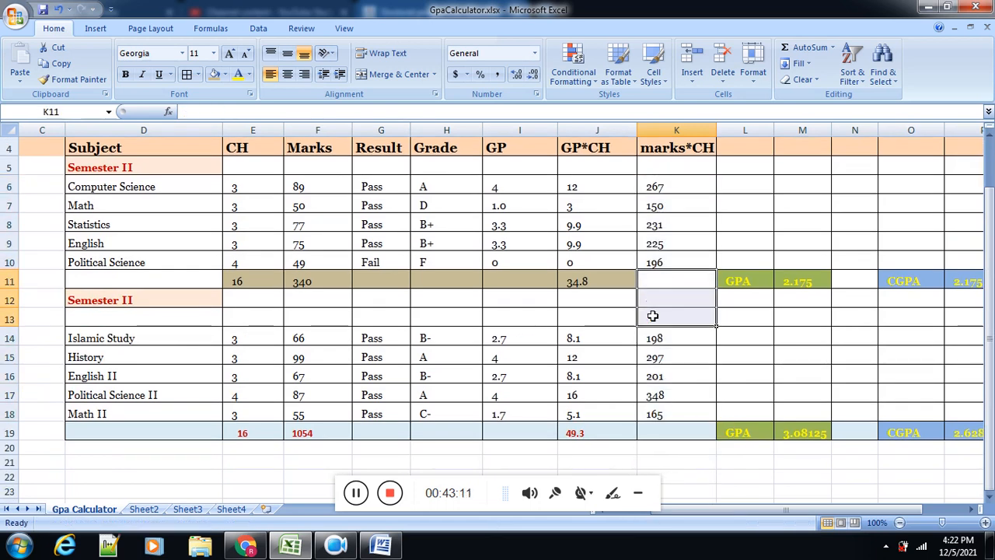
Step: Total the marks*CH column in K19 with a SUM formula over K6:K18
{"action": "left_click", "coordinate": [652, 432]}
{"action": "type", "text": "=s"}
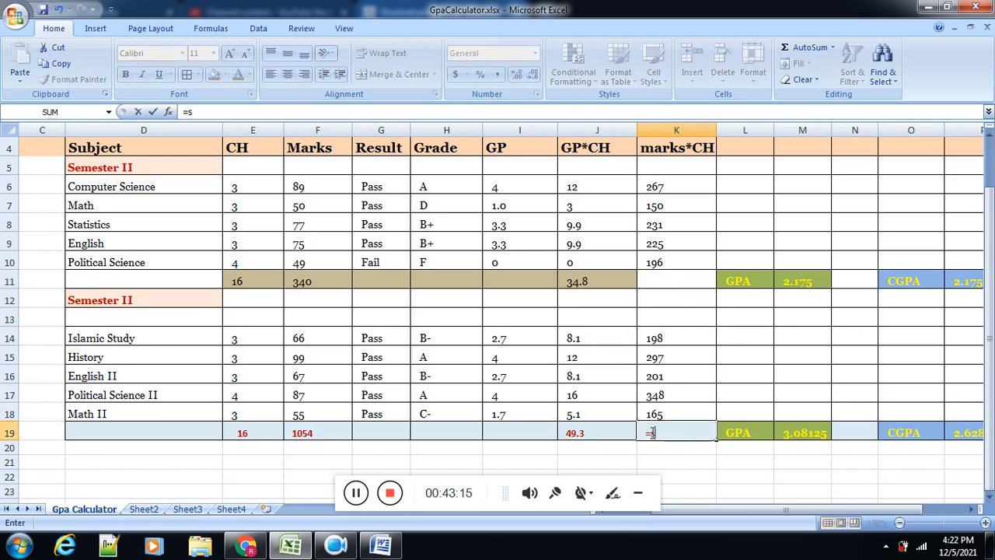
{"action": "type", "text": "um("}
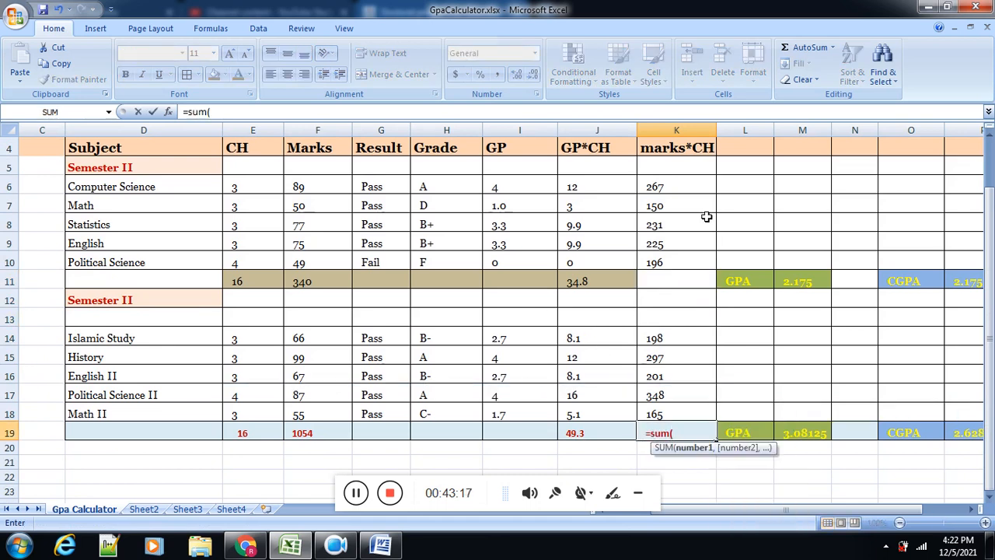
{"action": "left_click", "coordinate": [687, 189]}
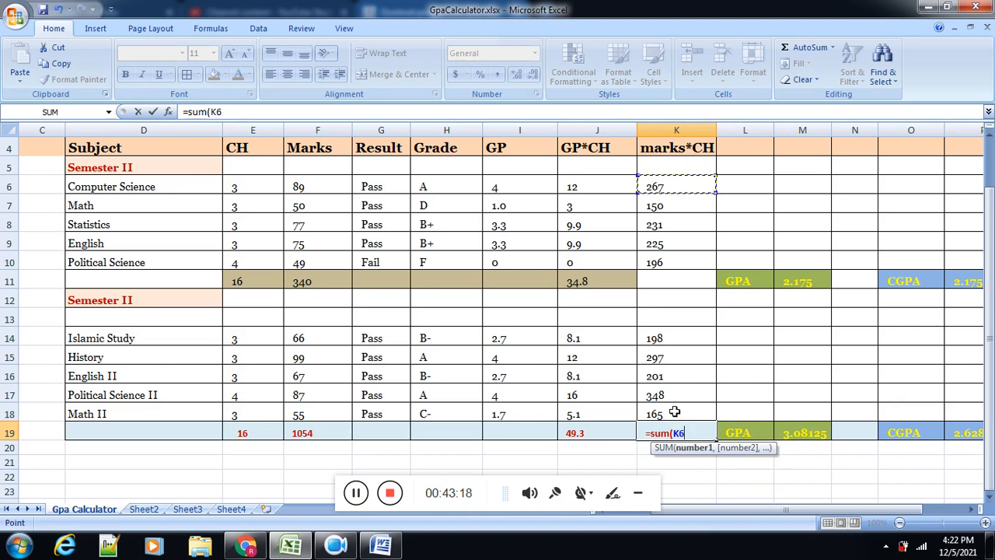
{"action": "left_click", "coordinate": [675, 412], "text": "shift"}
{"action": "type", "text": ")"}
{"action": "key", "text": "Return"}
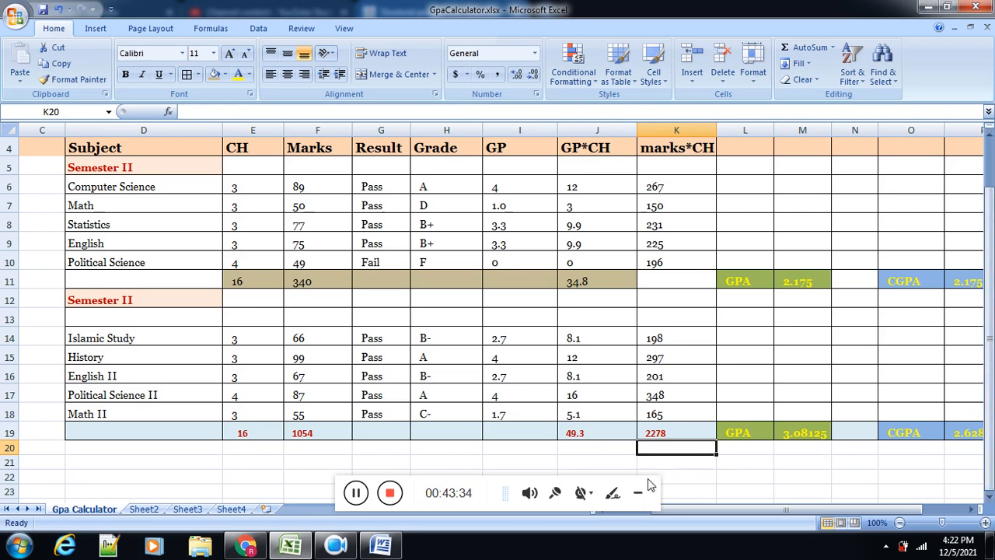
Step: Enter the formula =K19/(E11+E19) in K22, beside the opm label, to divide the marks*CH total by both semesters' credit hours
{"action": "scroll", "coordinate": [991, 496], "scroll_direction": "down", "scroll_amount": 1}
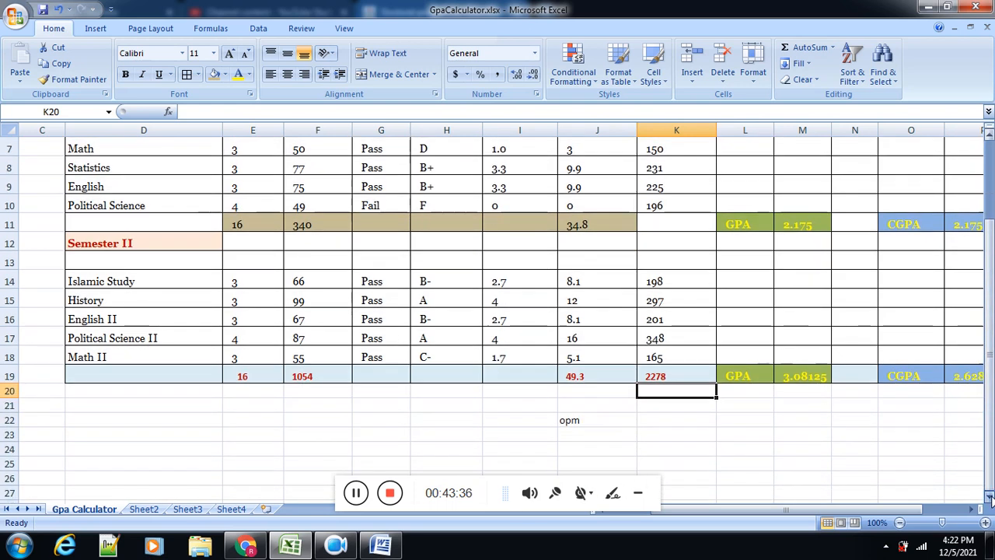
{"action": "left_click", "coordinate": [648, 421]}
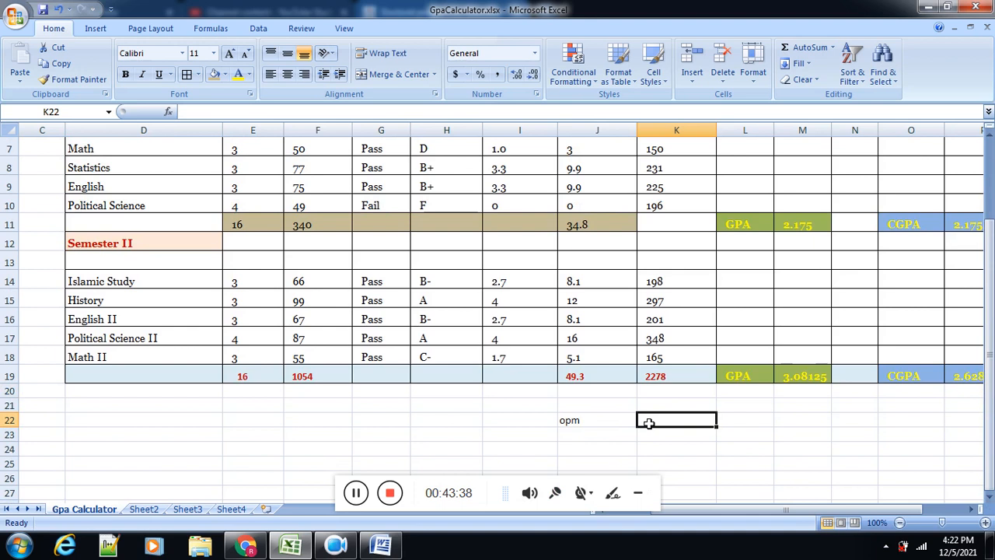
{"action": "left_click", "coordinate": [674, 376]}
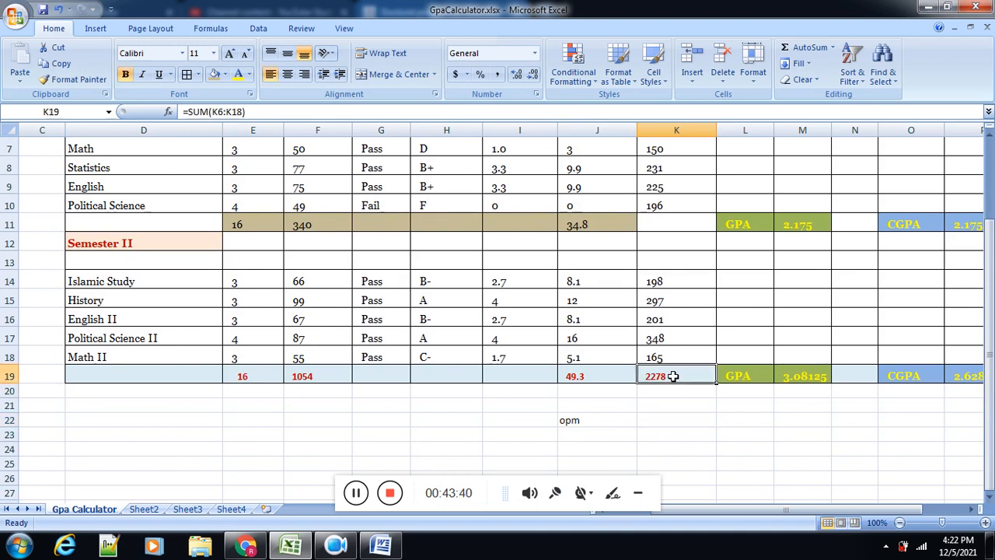
{"action": "left_click", "coordinate": [658, 414]}
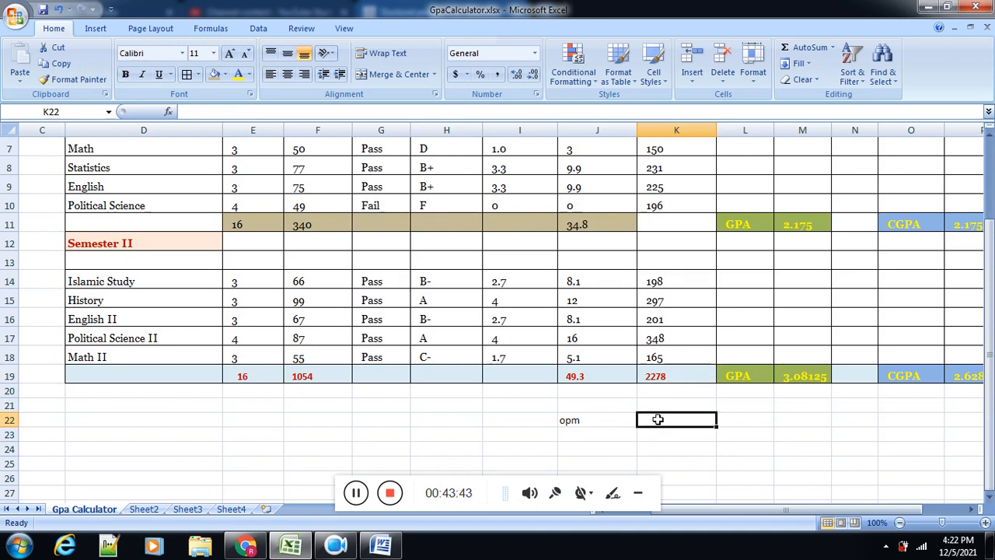
{"action": "type", "text": "="}
{"action": "left_click", "coordinate": [664, 374]}
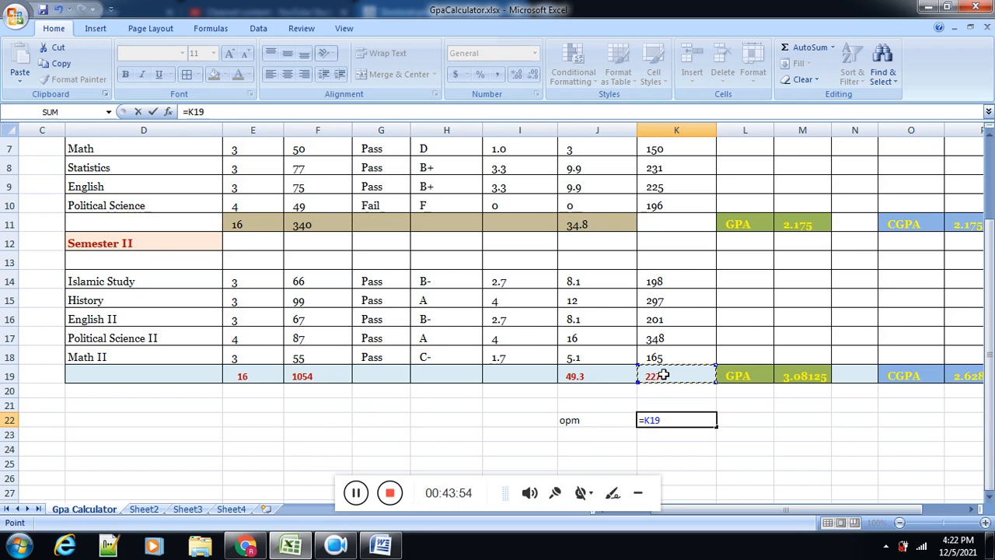
{"action": "type", "text": "/("}
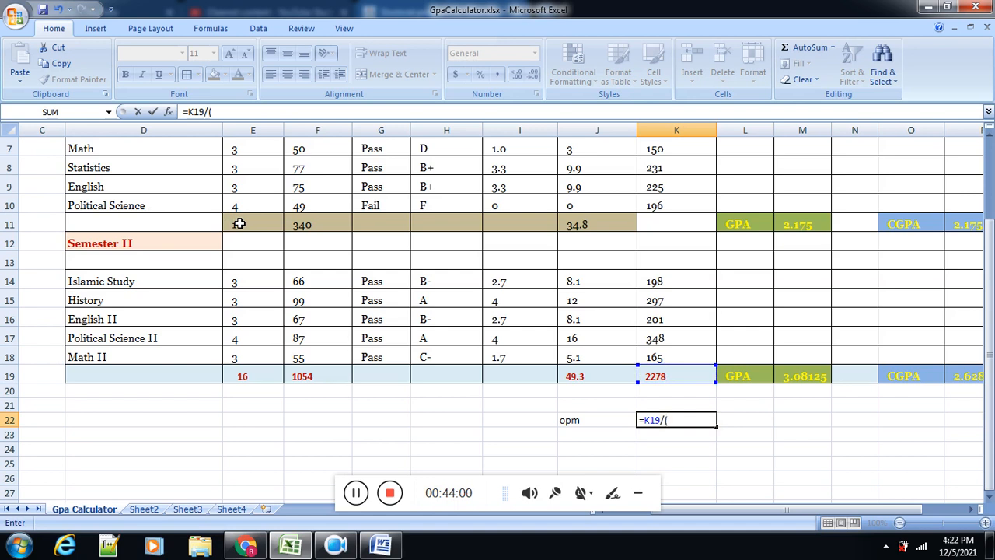
{"action": "left_click", "coordinate": [239, 224]}
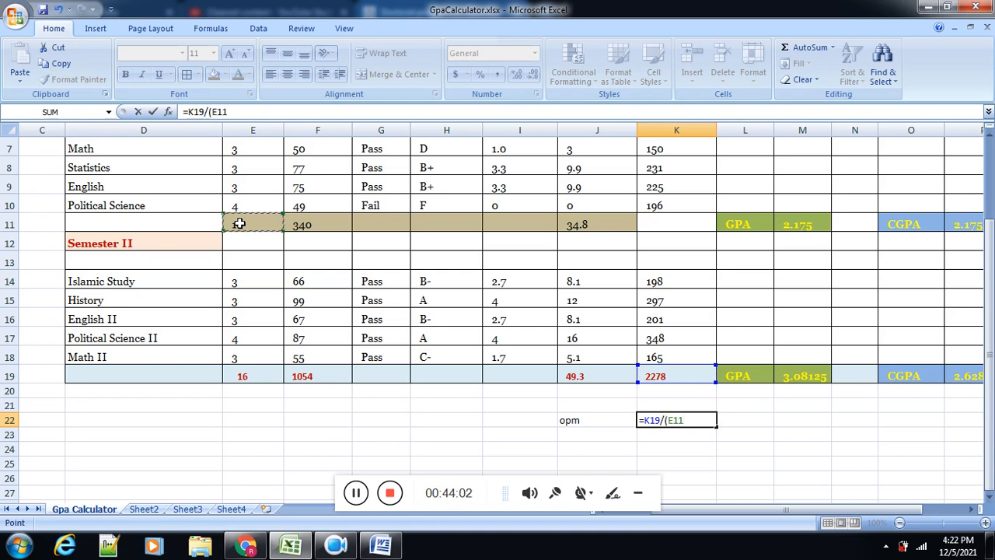
{"action": "type", "text": "+"}
{"action": "left_click", "coordinate": [257, 374]}
{"action": "type", "text": ")"}
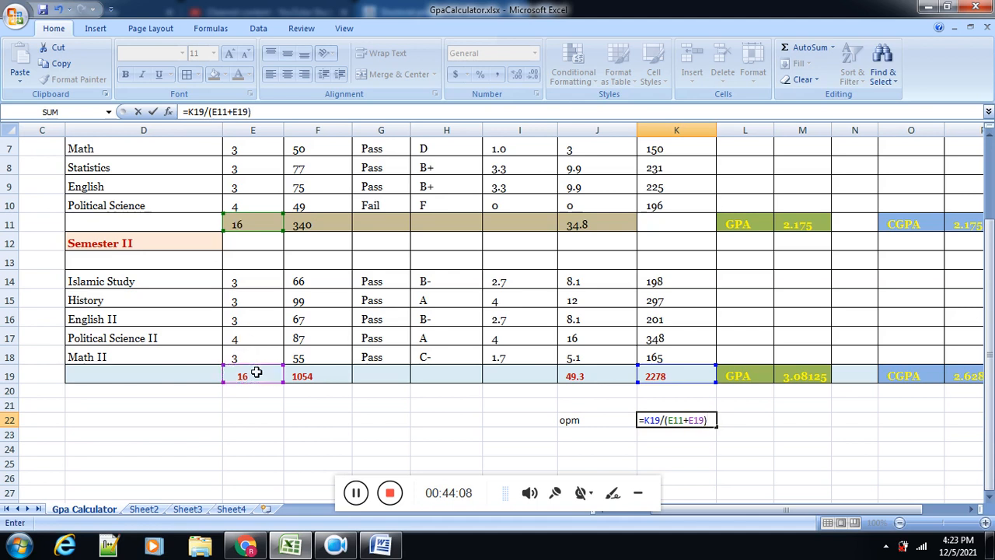
{"action": "key", "text": "Return"}
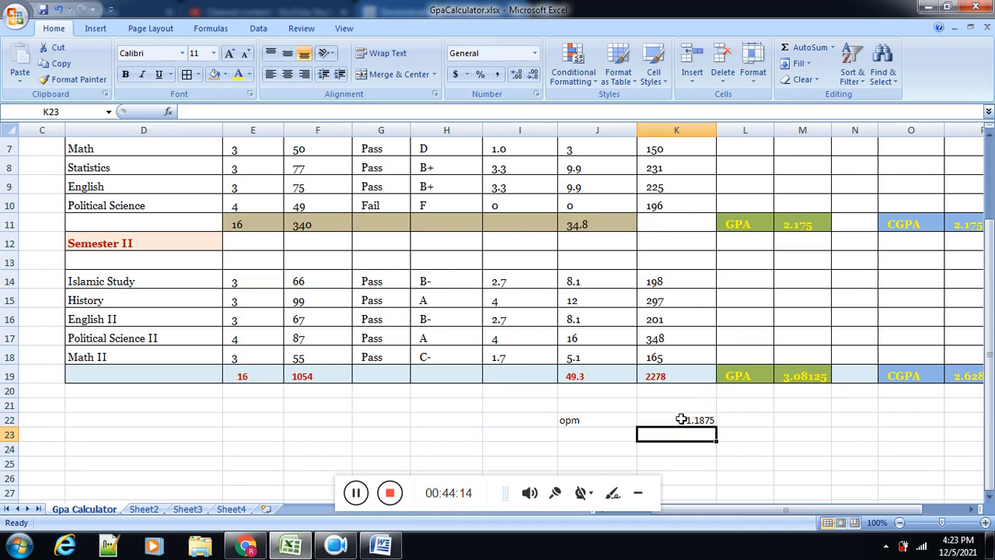
Step: Make the opm label and its value in J22:K22 bold with yellow text
{"action": "left_click_drag", "start_coordinate": [682, 420], "coordinate": [629, 420]}
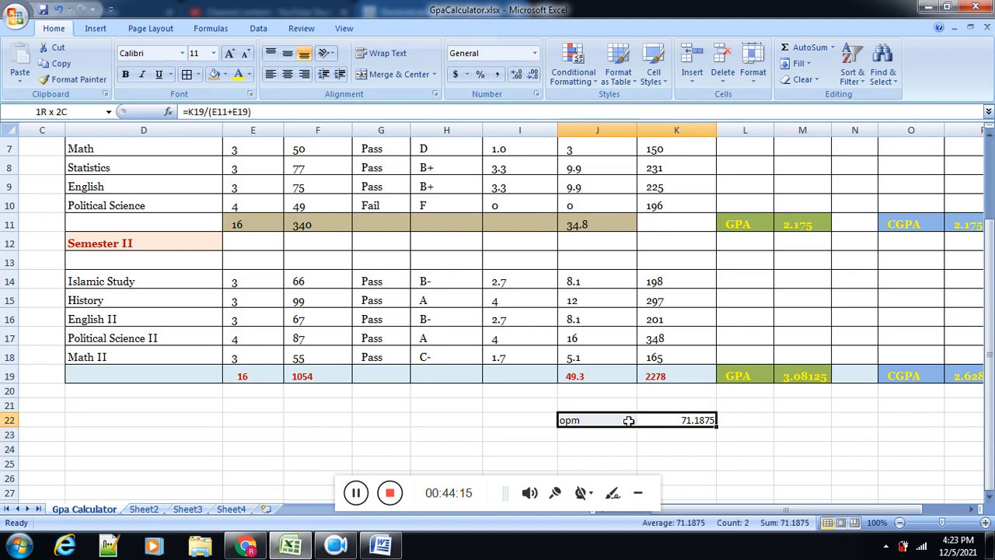
{"action": "left_click", "coordinate": [238, 74]}
{"action": "left_click", "coordinate": [125, 74]}
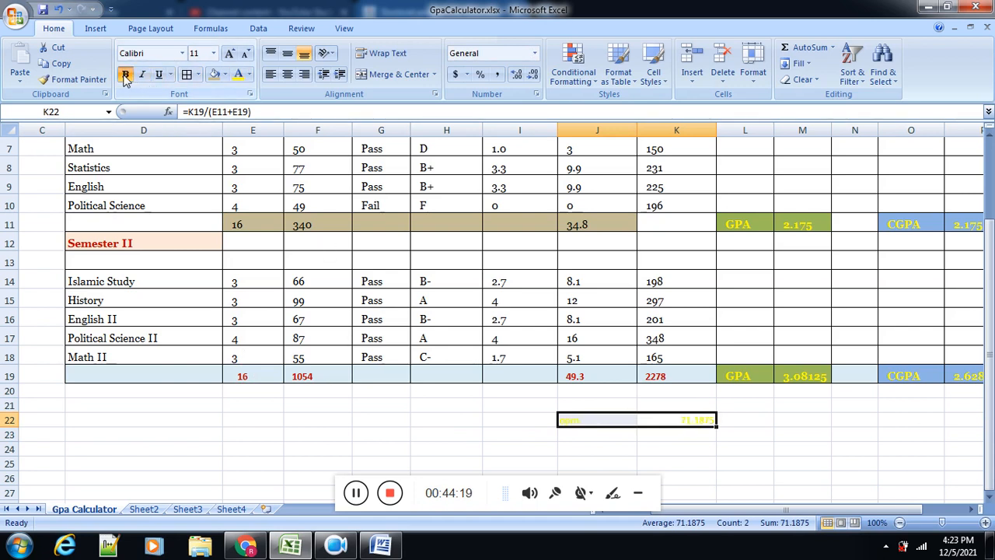
Step: Copy the formatting of the GPA label in L19 onto the opm label and value in J22:K22
{"action": "left_click", "coordinate": [765, 376]}
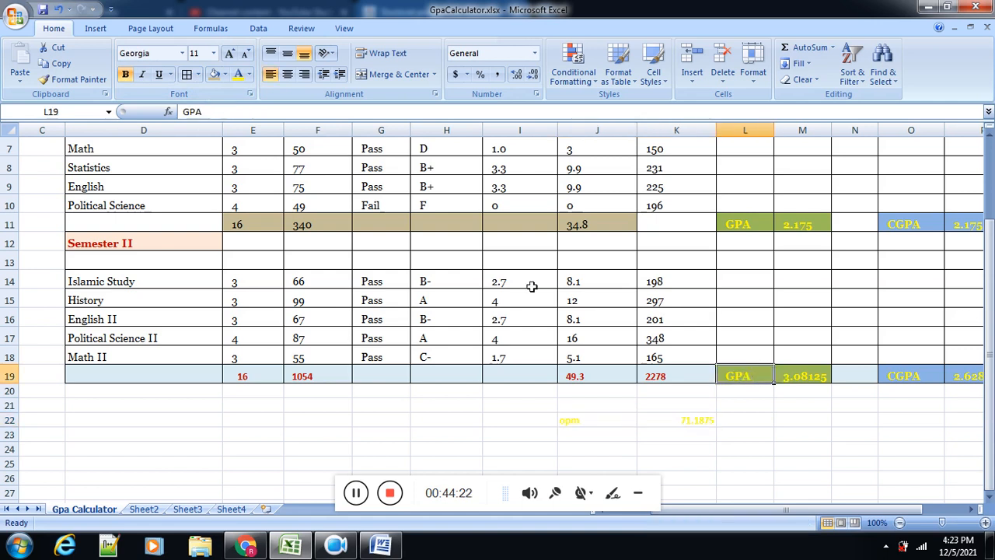
{"action": "left_click", "coordinate": [74, 79]}
{"action": "mouse_move", "coordinate": [673, 413]}
{"action": "left_mouse_down"}
{"action": "mouse_move", "coordinate": [685, 415]}
{"action": "mouse_move", "coordinate": [584, 415]}
{"action": "mouse_move", "coordinate": [596, 415]}
{"action": "left_mouse_up"}
{"action": "left_click", "coordinate": [613, 452]}
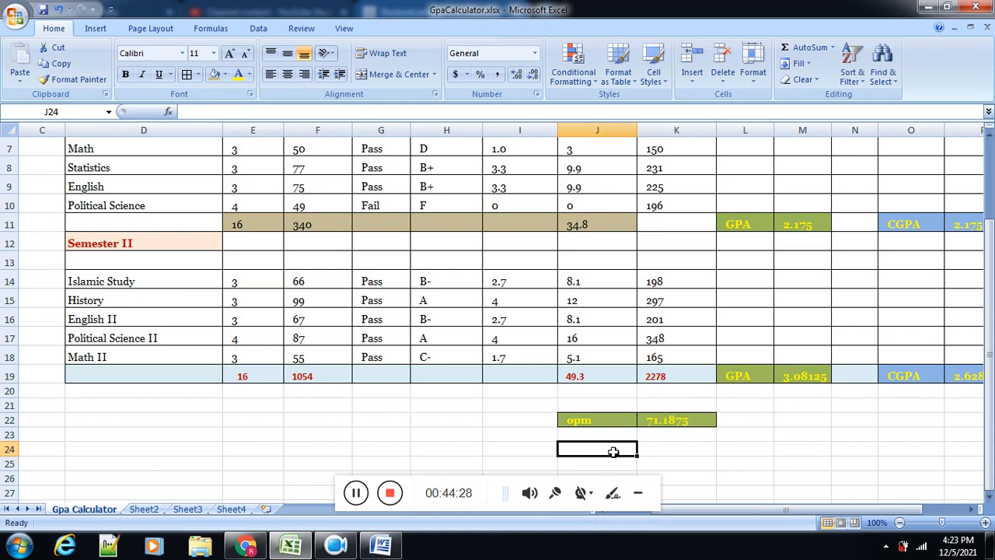
{"action": "left_click_drag", "start_coordinate": [991, 411], "coordinate": [992, 344]}
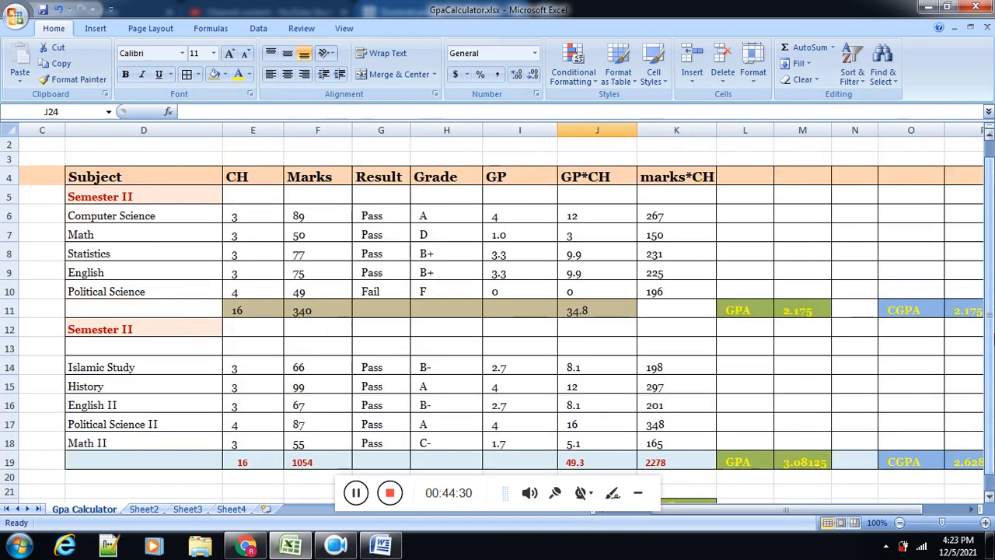